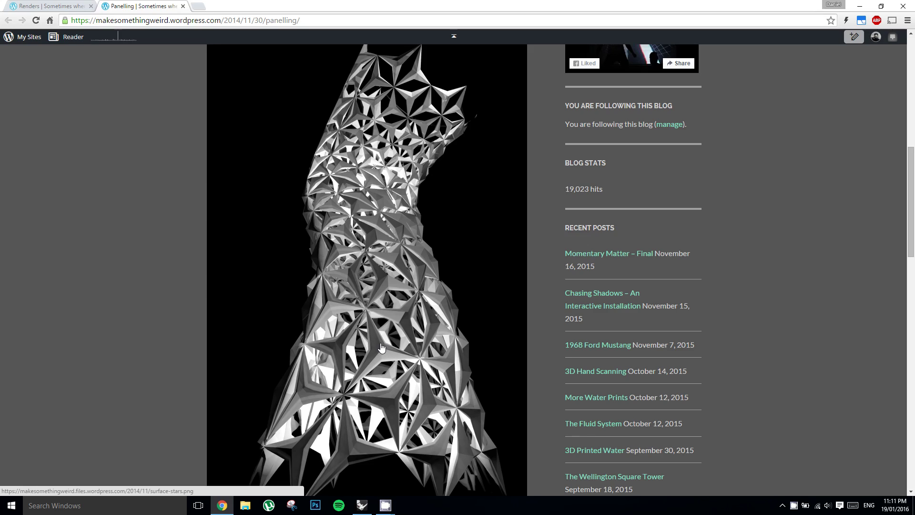
Step: Switch to Grasshopper and place a Polygon component on the empty canvas
{"action": "key", "text": "alt+Tab"}
{"action": "key", "text": "alt+Tab"}
{"action": "key", "text": "alt+Tab"}
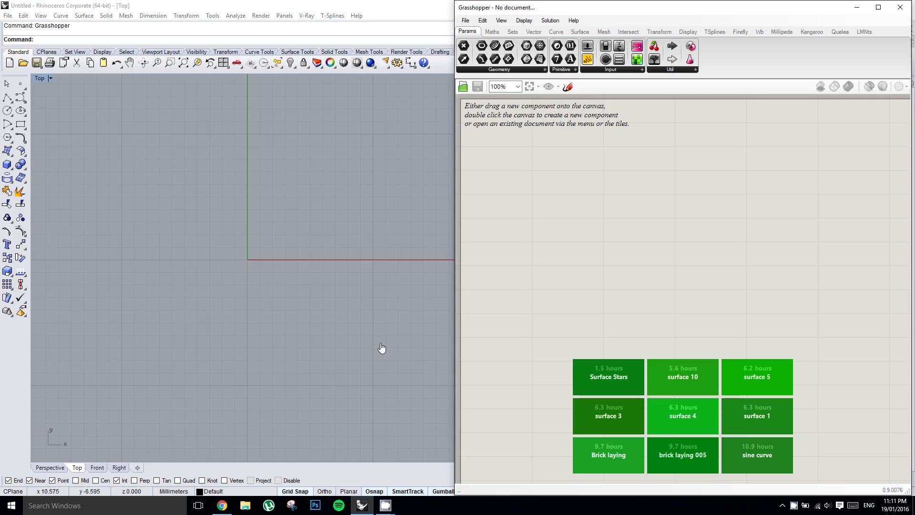
{"action": "double_click", "coordinate": [599, 185]}
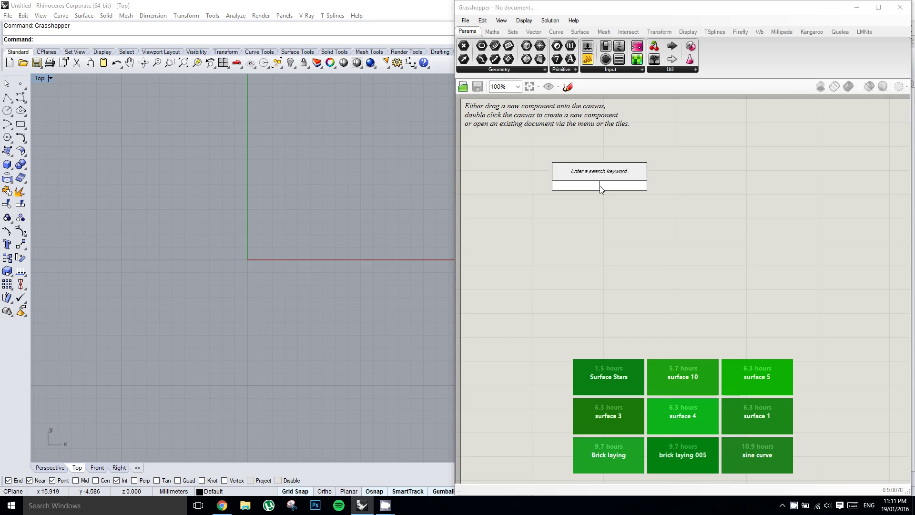
{"action": "type", "text": "polygon"}
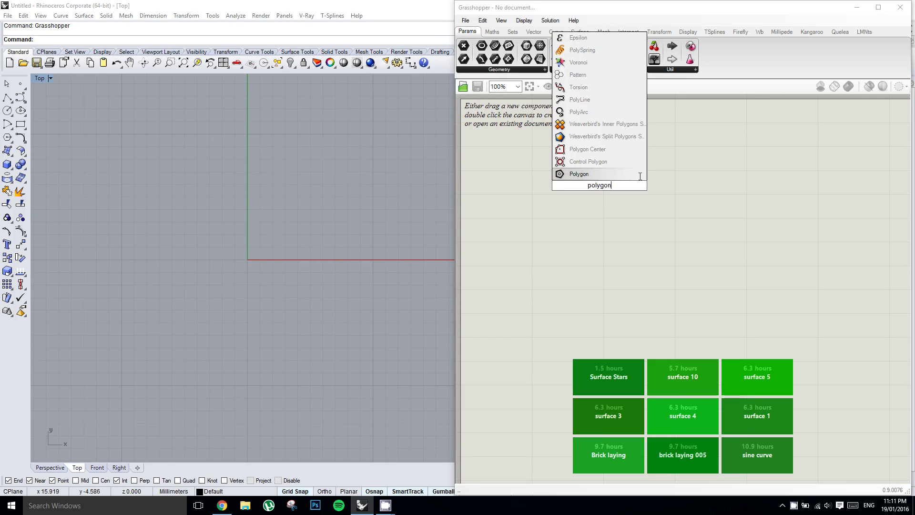
{"action": "key", "text": "Return"}
{"action": "left_click_drag", "start_coordinate": [600, 189], "coordinate": [635, 198]}
{"action": "right_click_drag", "start_coordinate": [568, 179], "coordinate": [587, 175]}
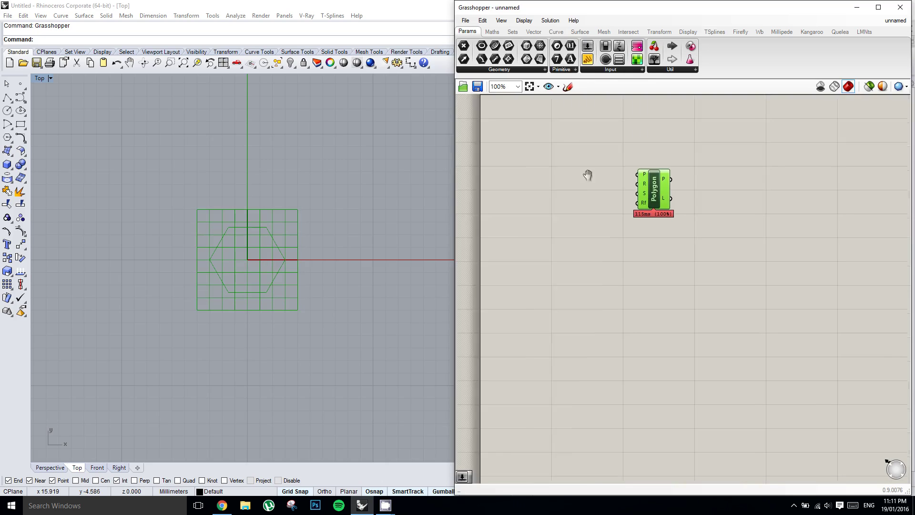
{"action": "scroll", "coordinate": [586, 199], "scroll_direction": "up", "scroll_amount": 1}
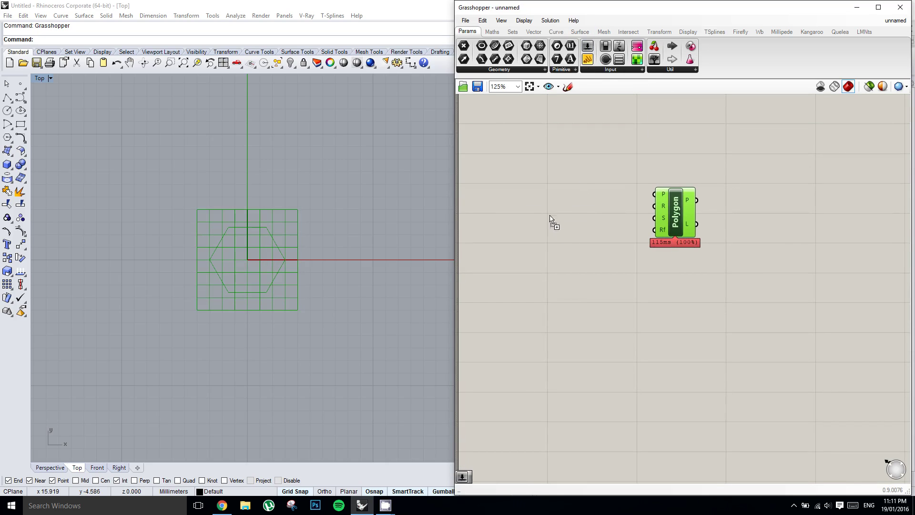
Step: Add a number slider beside the Polygon component, with integer rounding and a maximum of 6
{"action": "left_click_drag", "start_coordinate": [550, 219], "coordinate": [550, 218]}
{"action": "double_click", "coordinate": [509, 214]}
{"action": "left_click", "coordinate": [515, 186]}
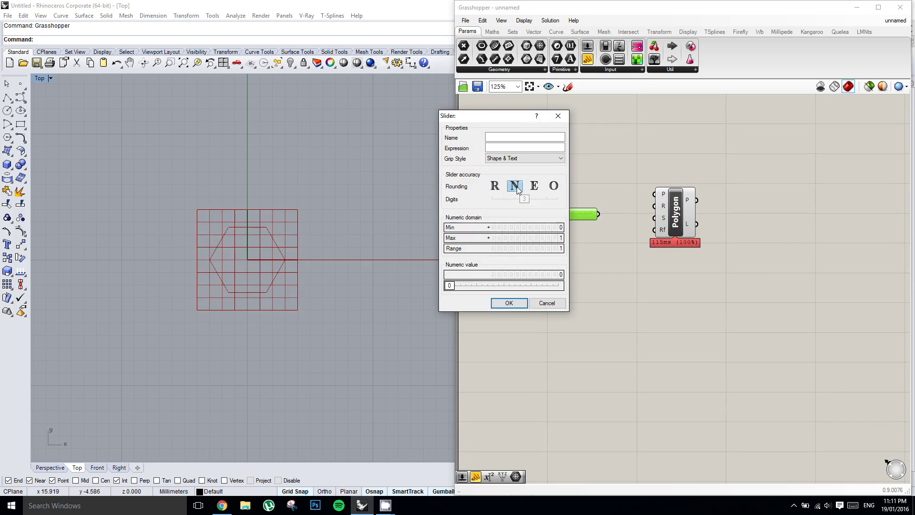
{"action": "double_click", "coordinate": [523, 237]}
{"action": "type", "text": "6"}
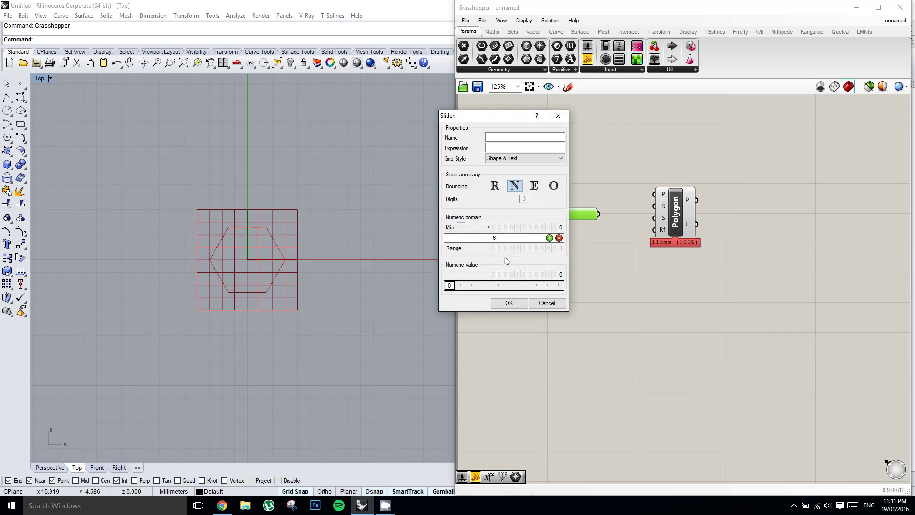
{"action": "left_click", "coordinate": [514, 300]}
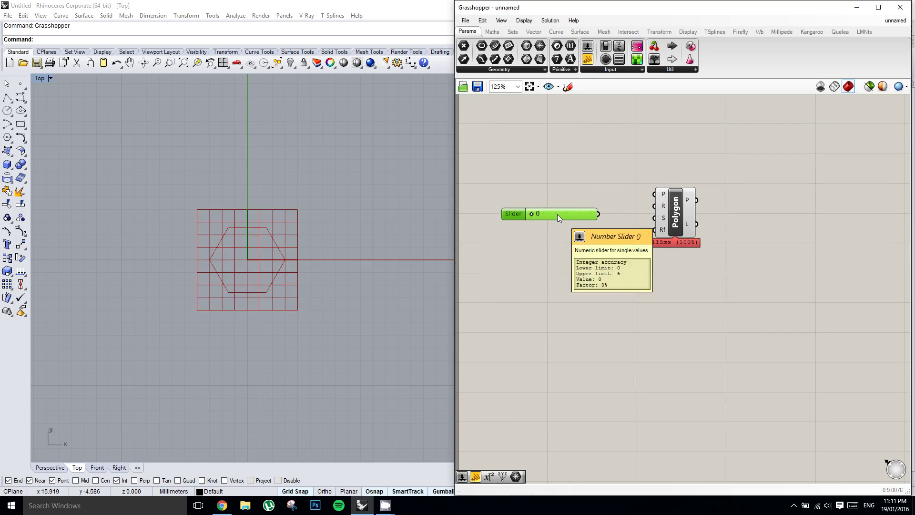
Step: Set the slider to 3 and connect it to the Polygon component's Segments input
{"action": "double_click", "coordinate": [557, 214]}
{"action": "type", "text": "3"}
{"action": "key", "text": "Return"}
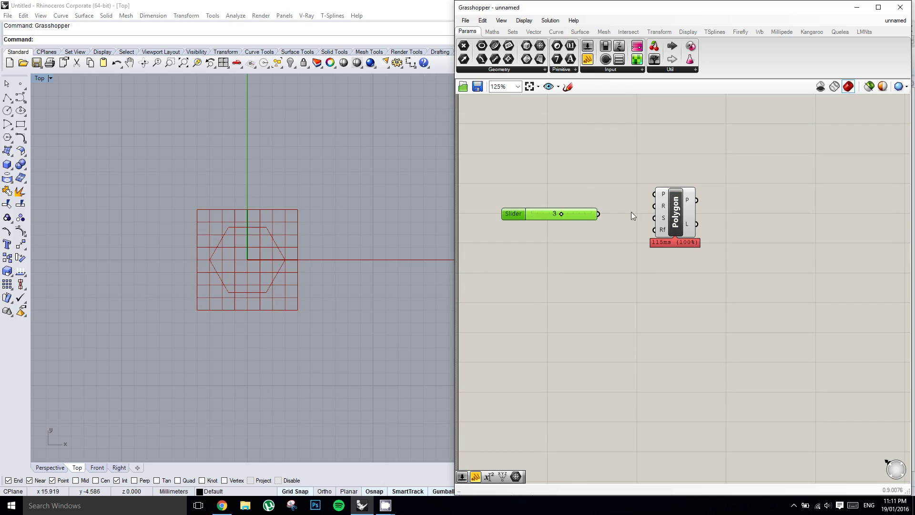
{"action": "left_click_drag", "start_coordinate": [598, 214], "coordinate": [654, 218]}
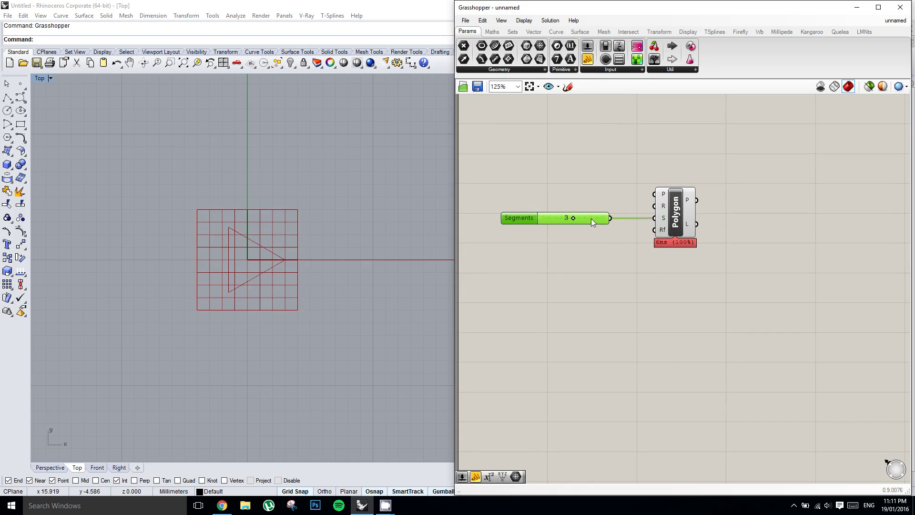
Step: Add an Explode curve component and connect the Polygon's P output to its C input
{"action": "right_click_drag", "start_coordinate": [660, 228], "coordinate": [655, 221]}
{"action": "right_click_drag", "start_coordinate": [752, 213], "coordinate": [711, 201]}
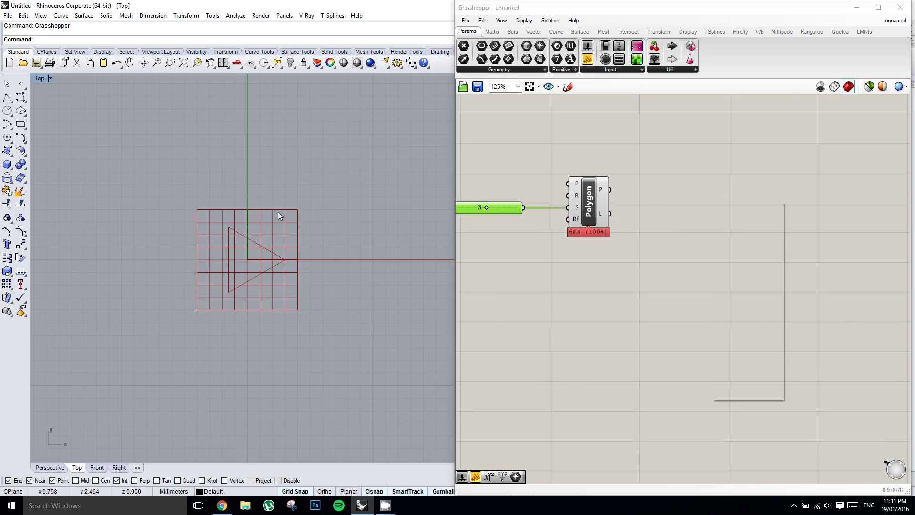
{"action": "scroll", "coordinate": [271, 237], "scroll_direction": "up", "scroll_amount": 6}
{"action": "right_click_drag", "start_coordinate": [245, 256], "coordinate": [277, 224]}
{"action": "scroll", "coordinate": [277, 238], "scroll_direction": "up", "scroll_amount": 2}
{"action": "right_click_drag", "start_coordinate": [677, 213], "coordinate": [735, 226]}
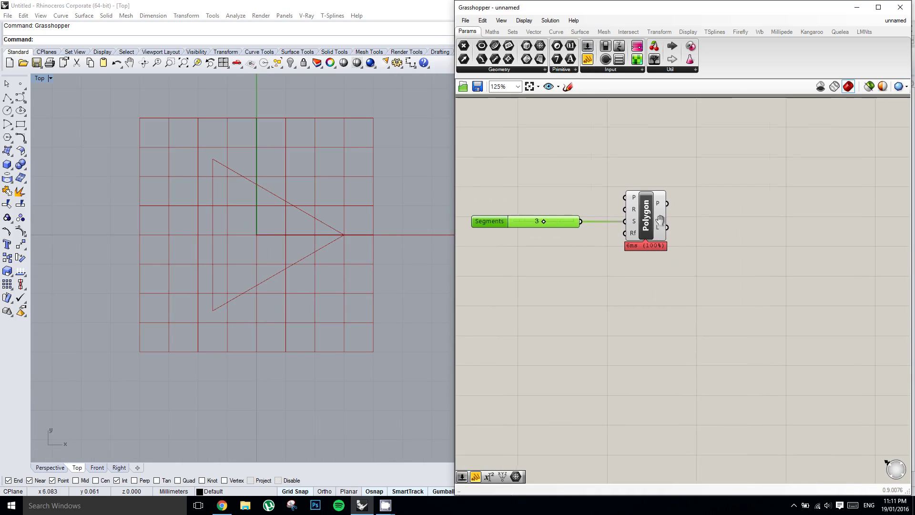
{"action": "right_click", "coordinate": [660, 220]}
{"action": "right_click", "coordinate": [734, 209]}
{"action": "double_click", "coordinate": [734, 209]}
{"action": "type", "text": "expl"}
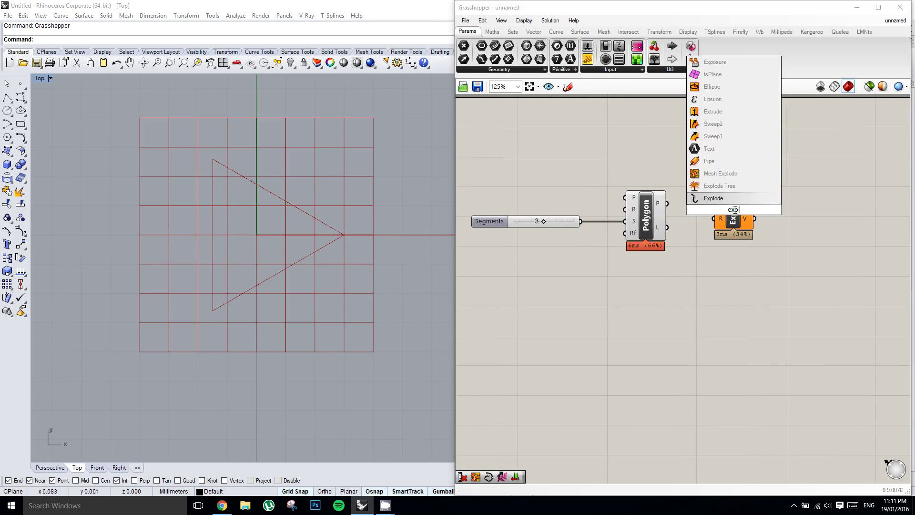
{"action": "key", "text": "Return"}
{"action": "left_click_drag", "start_coordinate": [667, 204], "coordinate": [733, 209]}
{"action": "left_click", "coordinate": [732, 208]}
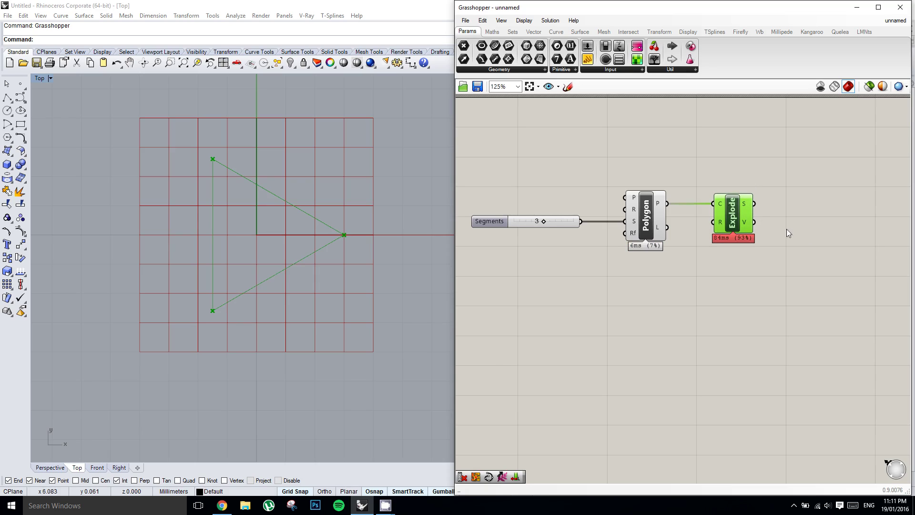
Step: Examine the Explode component's segment and vertex outputs and compare them with the triangle in the Top viewport
{"action": "right_click_drag", "start_coordinate": [807, 238], "coordinate": [778, 237]}
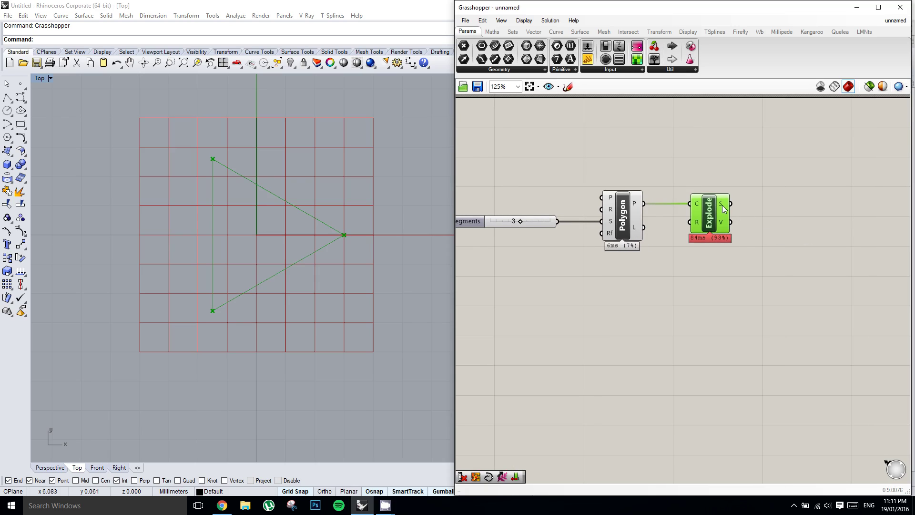
{"action": "mouse_move", "coordinate": [723, 210]}
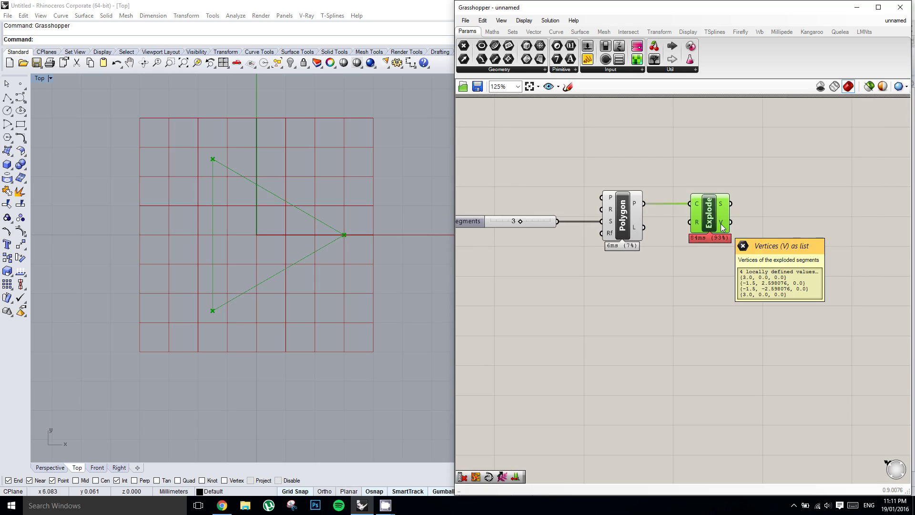
{"action": "right_click_drag", "start_coordinate": [757, 225], "coordinate": [720, 218]}
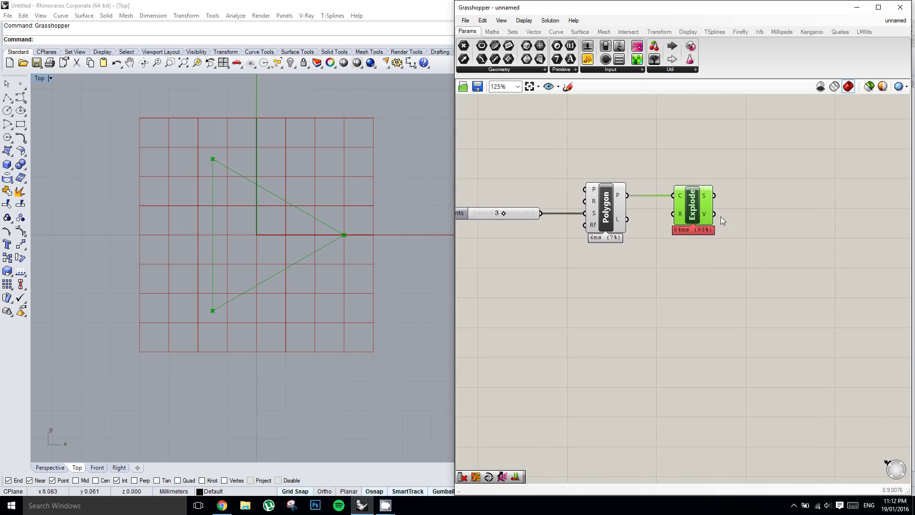
{"action": "scroll", "coordinate": [720, 218], "scroll_direction": "up", "scroll_amount": 2}
{"action": "right_click", "coordinate": [735, 211]}
{"action": "left_click", "coordinate": [722, 200]}
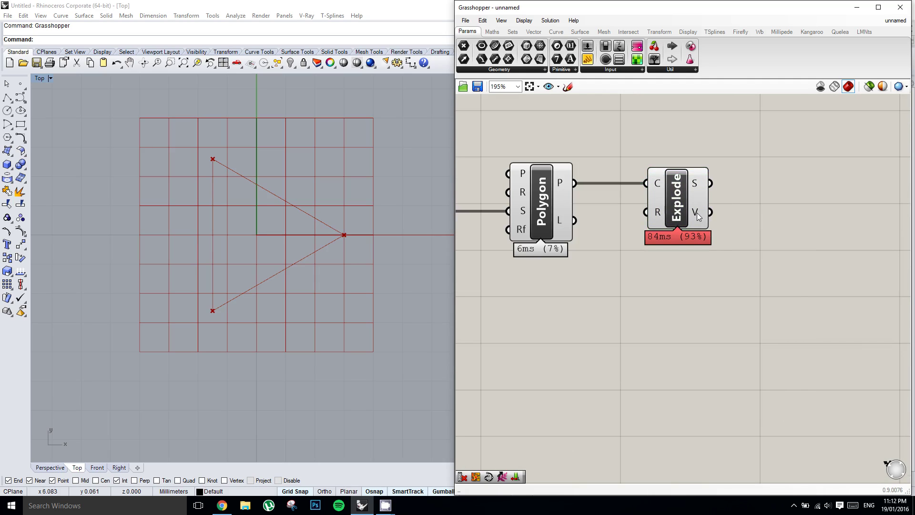
{"action": "mouse_move", "coordinate": [697, 216]}
{"action": "scroll", "coordinate": [252, 212], "scroll_direction": "up", "scroll_amount": 1}
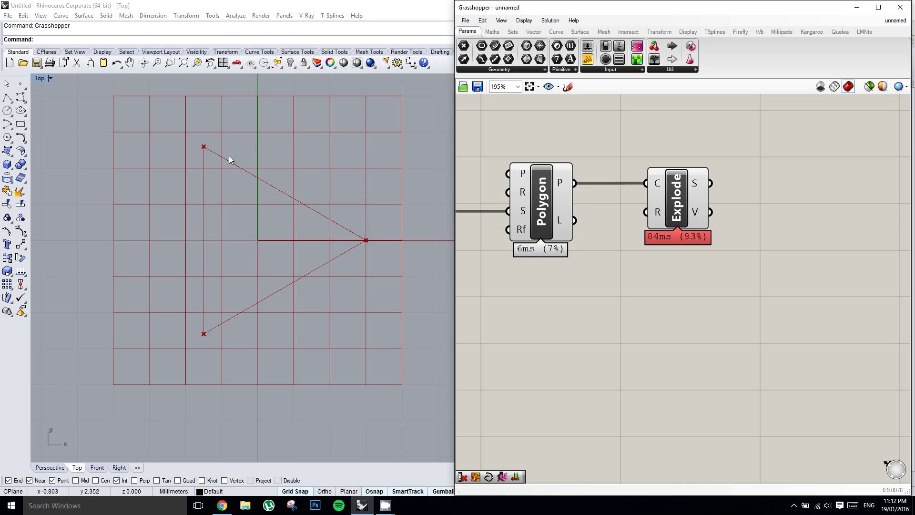
Step: Add a widened panel above and beside the Explode component and feed it from the vertices output (V)
{"action": "right_click_drag", "start_coordinate": [767, 226], "coordinate": [742, 231]}
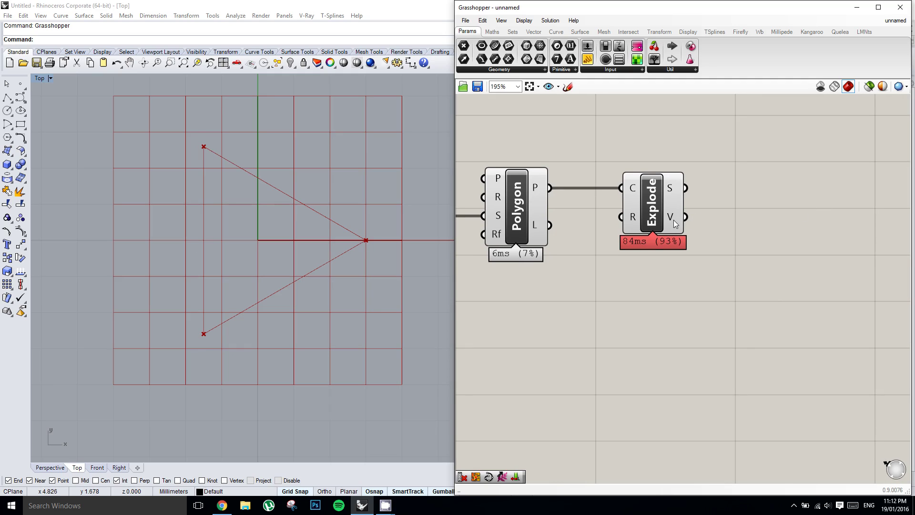
{"action": "left_click", "coordinate": [588, 61]}
{"action": "left_click", "coordinate": [815, 154]}
{"action": "right_click_drag", "start_coordinate": [832, 169], "coordinate": [696, 190]}
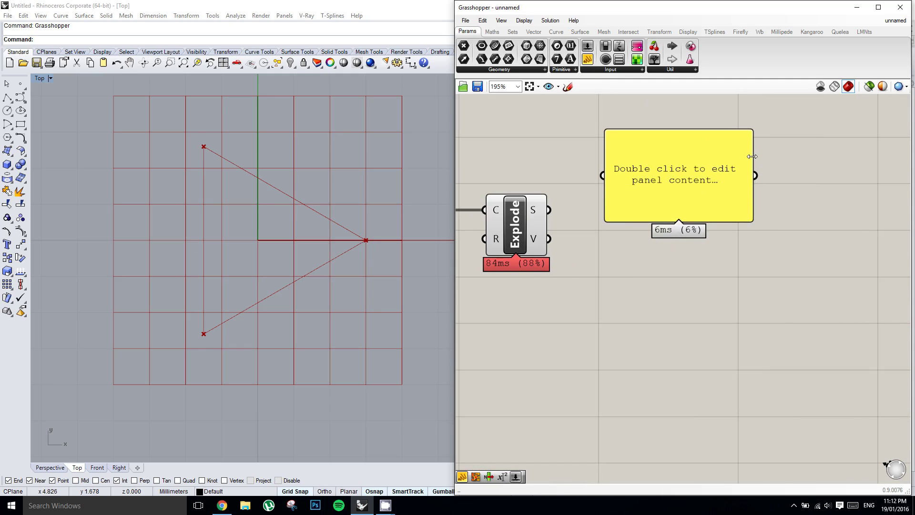
{"action": "left_click_drag", "start_coordinate": [751, 157], "coordinate": [815, 156]}
{"action": "left_click_drag", "start_coordinate": [548, 238], "coordinate": [602, 175]}
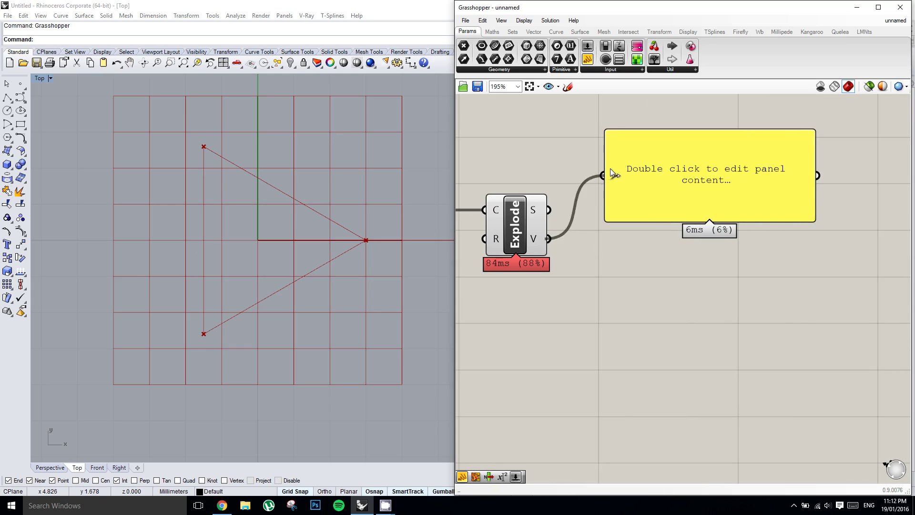
{"action": "left_click_drag", "start_coordinate": [679, 182], "coordinate": [679, 171]}
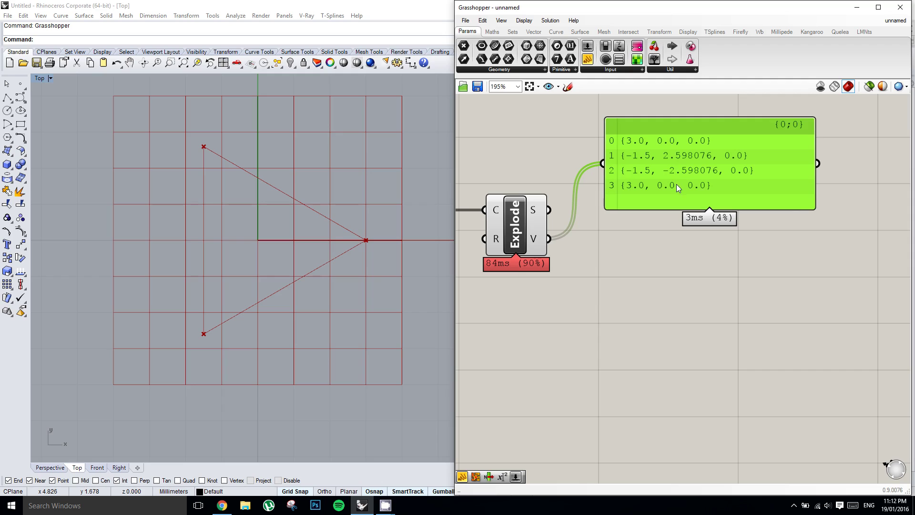
Step: Place a Cull Index component below the panel and connect the Explode vertices output to its list input
{"action": "right_click_drag", "start_coordinate": [644, 211], "coordinate": [688, 210]}
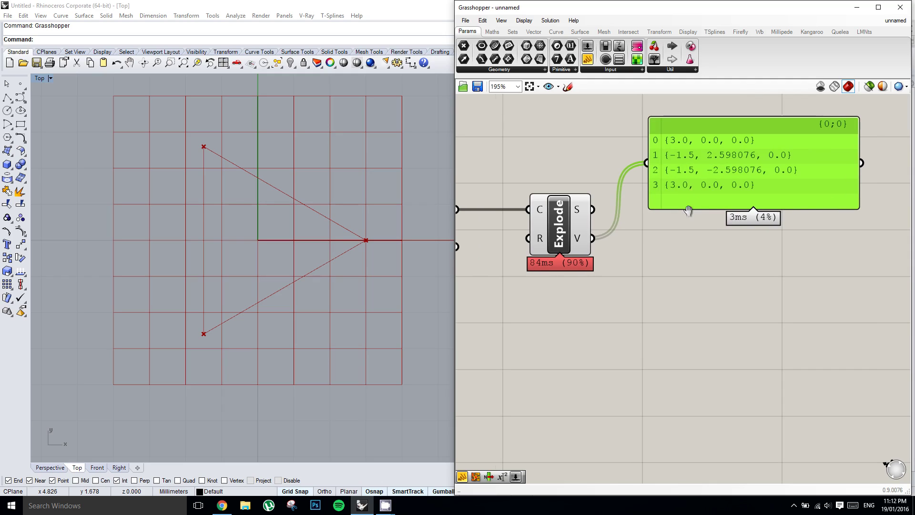
{"action": "double_click", "coordinate": [731, 265]}
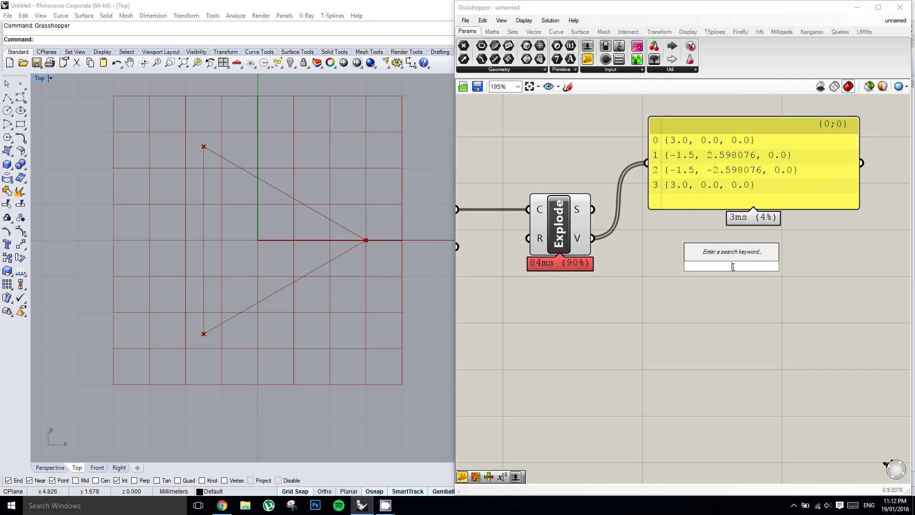
{"action": "type", "text": "cull index"}
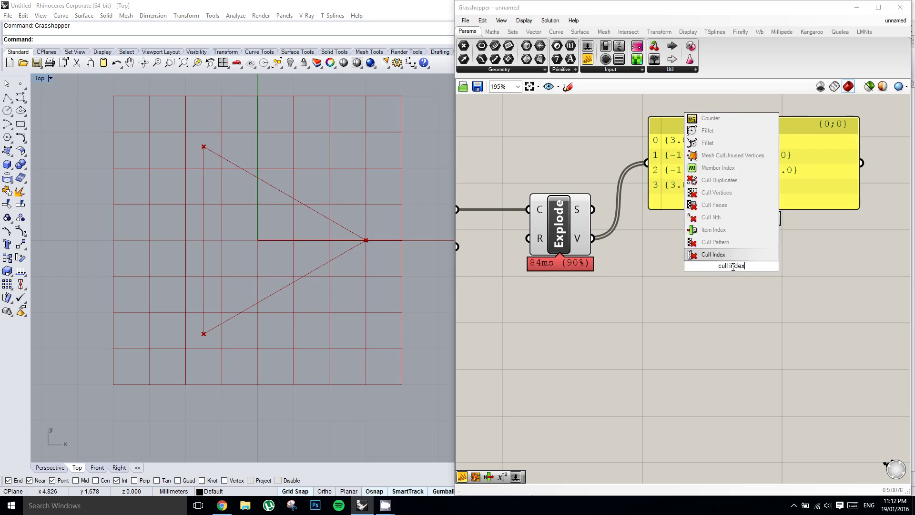
{"action": "key", "text": "Return"}
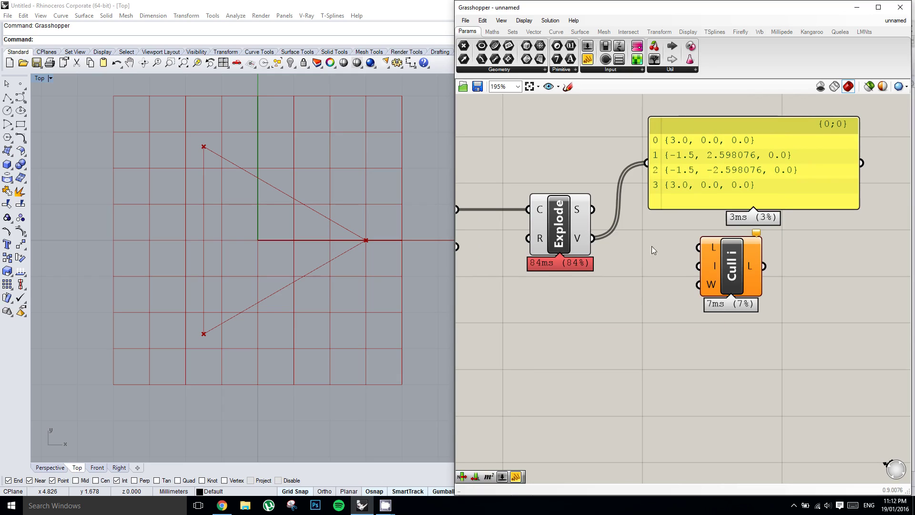
{"action": "left_click", "coordinate": [744, 269]}
{"action": "left_click_drag", "start_coordinate": [593, 239], "coordinate": [700, 247]}
{"action": "left_click_drag", "start_coordinate": [742, 272], "coordinate": [763, 263]}
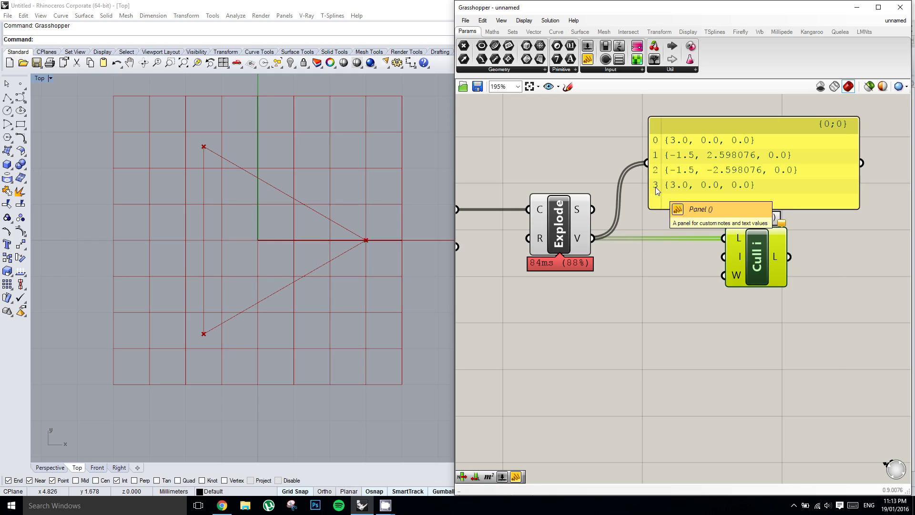
Step: Set the Cull Index component's index input (I) to -1 and move the component closer to Explode
{"action": "right_click", "coordinate": [733, 253]}
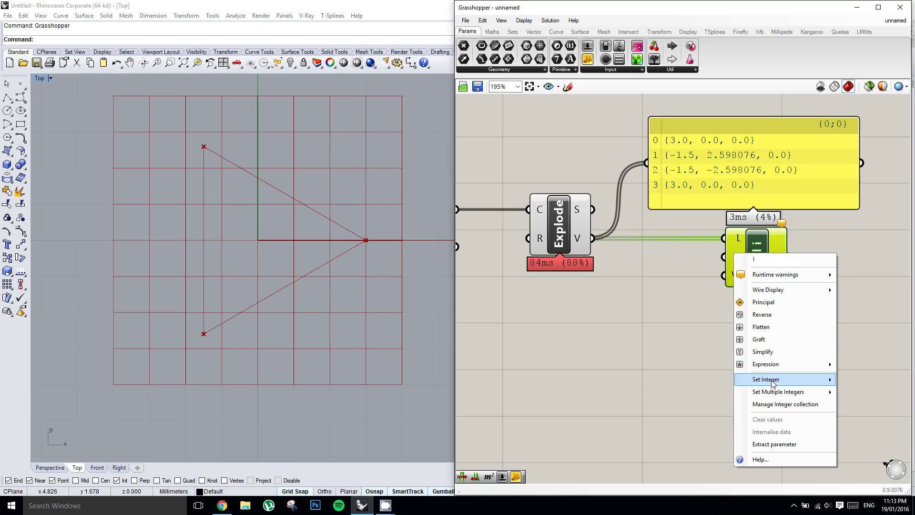
{"action": "mouse_move", "coordinate": [747, 380]}
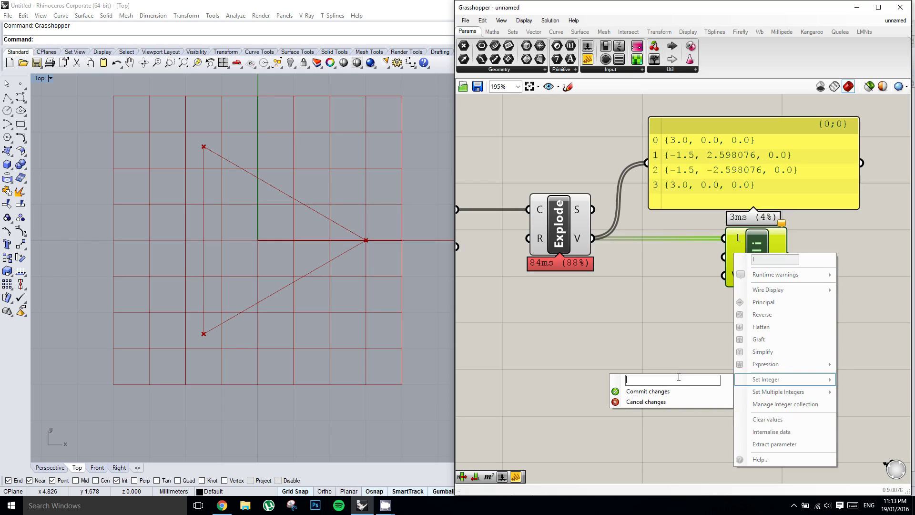
{"action": "type", "text": "-1"}
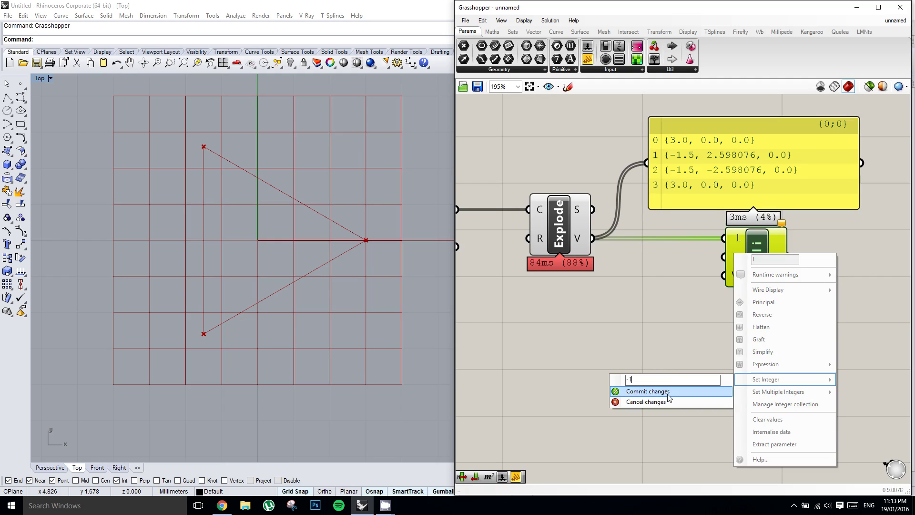
{"action": "left_click", "coordinate": [668, 392]}
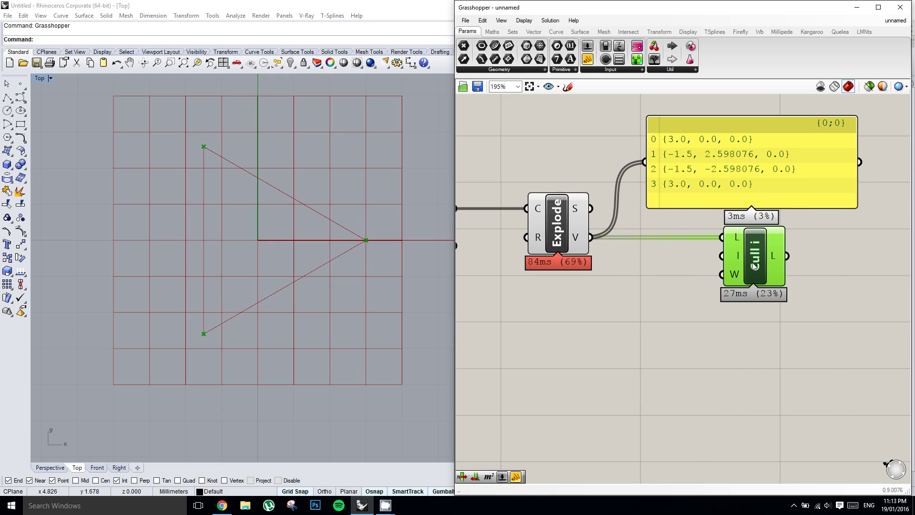
{"action": "left_click_drag", "start_coordinate": [752, 262], "coordinate": [730, 262]}
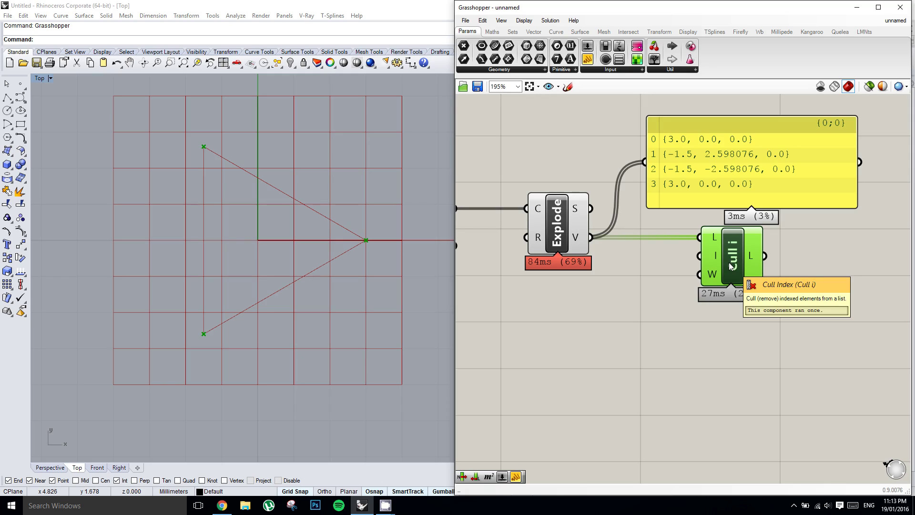
{"action": "scroll", "coordinate": [728, 262], "scroll_direction": "down", "scroll_amount": 3}
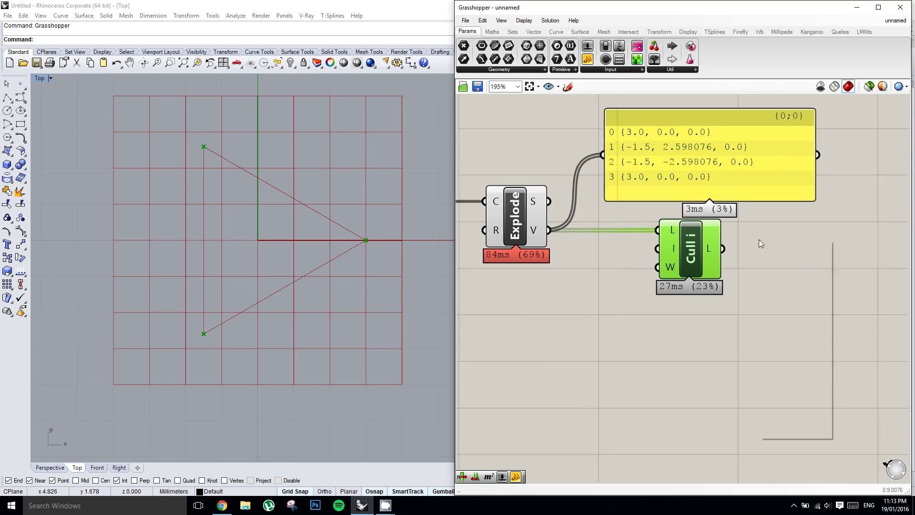
{"action": "left_click", "coordinate": [747, 296]}
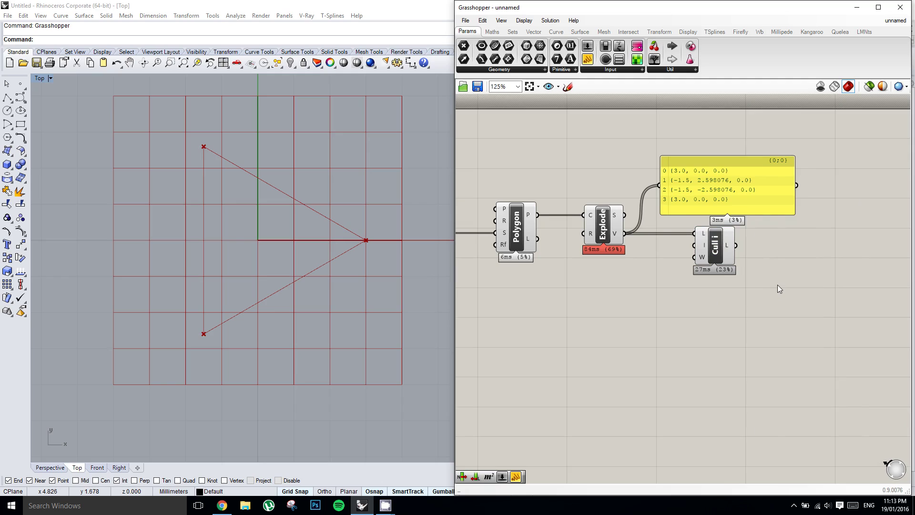
Step: Place an Area component below Explode and connect the Polygon output (P) to its geometry input (G)
{"action": "double_click", "coordinate": [649, 281]}
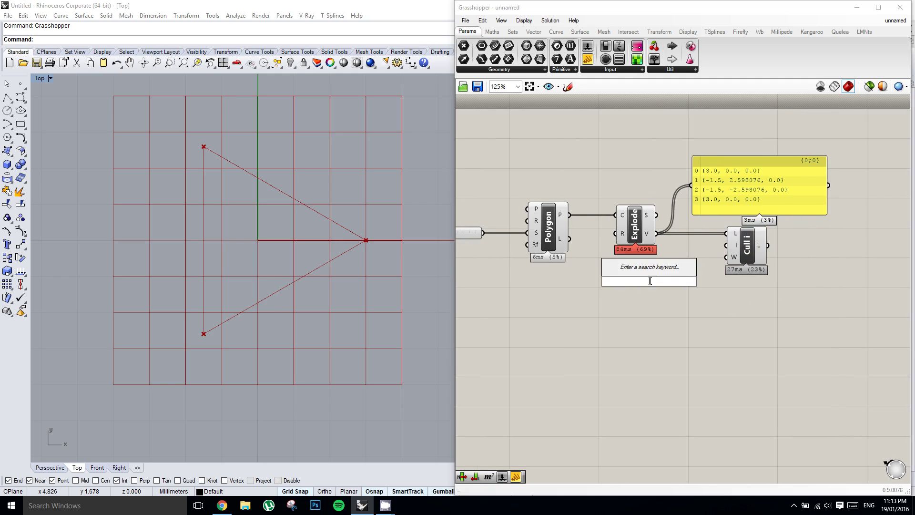
{"action": "type", "text": "area"}
{"action": "key", "text": "Return"}
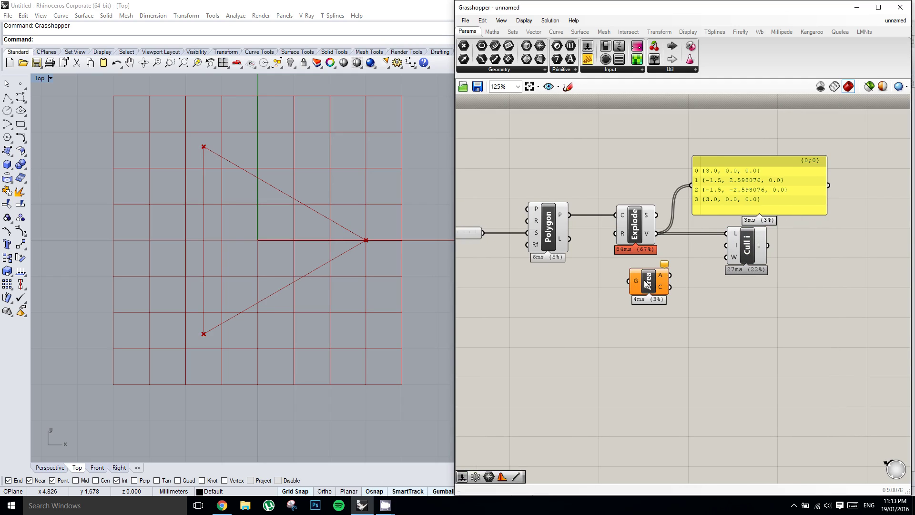
{"action": "left_click_drag", "start_coordinate": [645, 282], "coordinate": [638, 286]}
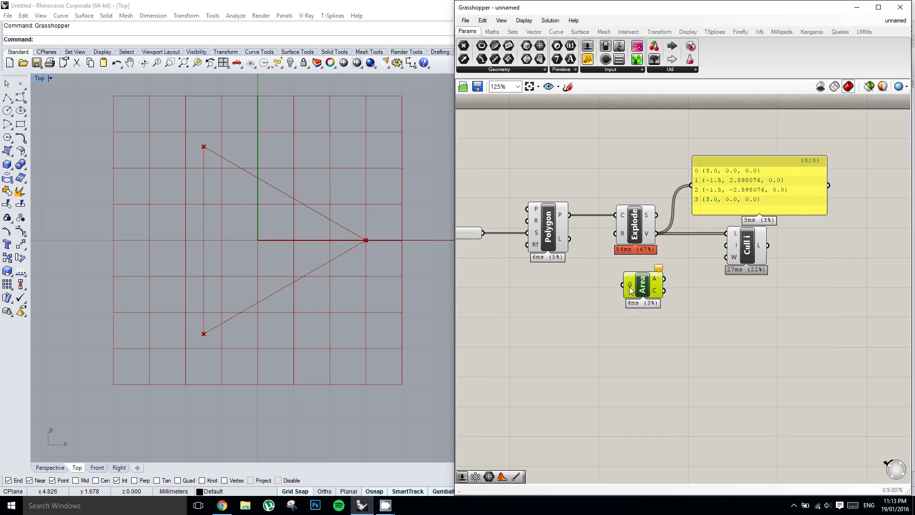
{"action": "left_click_drag", "start_coordinate": [569, 215], "coordinate": [644, 293]}
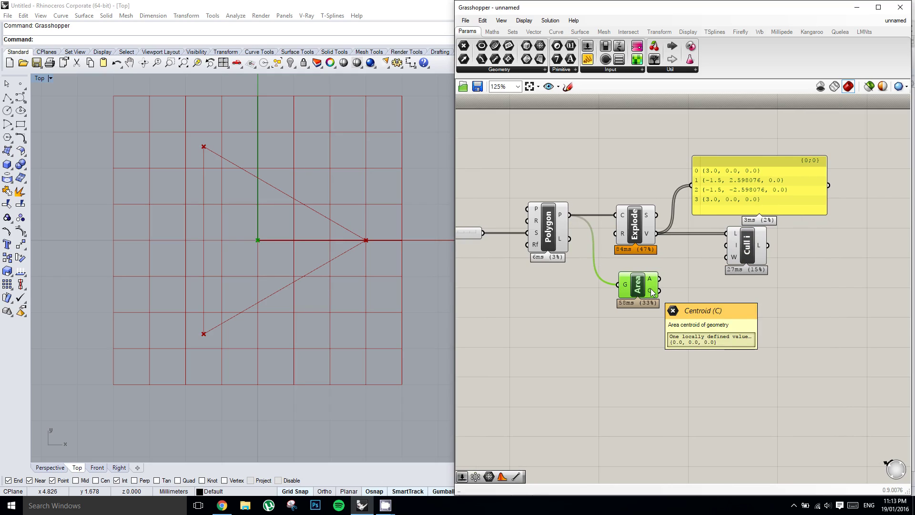
Step: Place an Average component beside Cull Index and connect the culled list output (L) to its input (I)
{"action": "right_click_drag", "start_coordinate": [827, 285], "coordinate": [774, 284]}
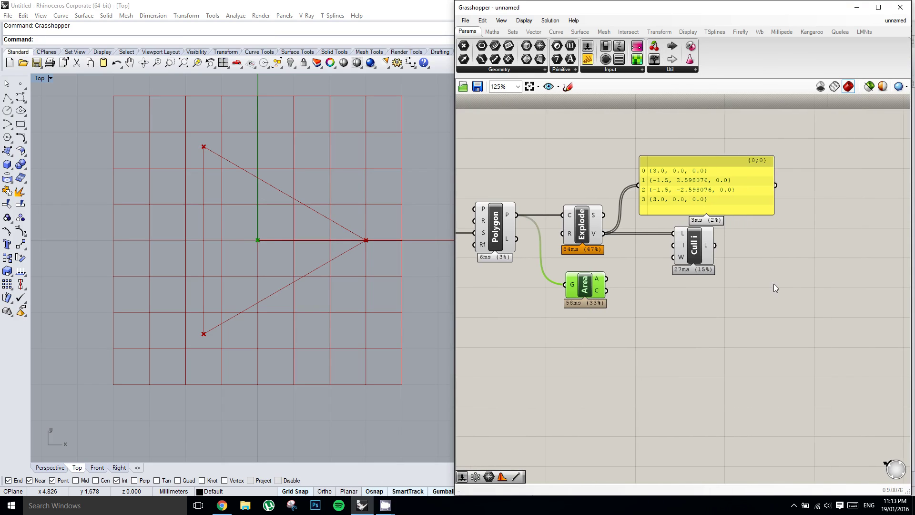
{"action": "double_click", "coordinate": [773, 285]}
{"action": "type", "text": "aver"}
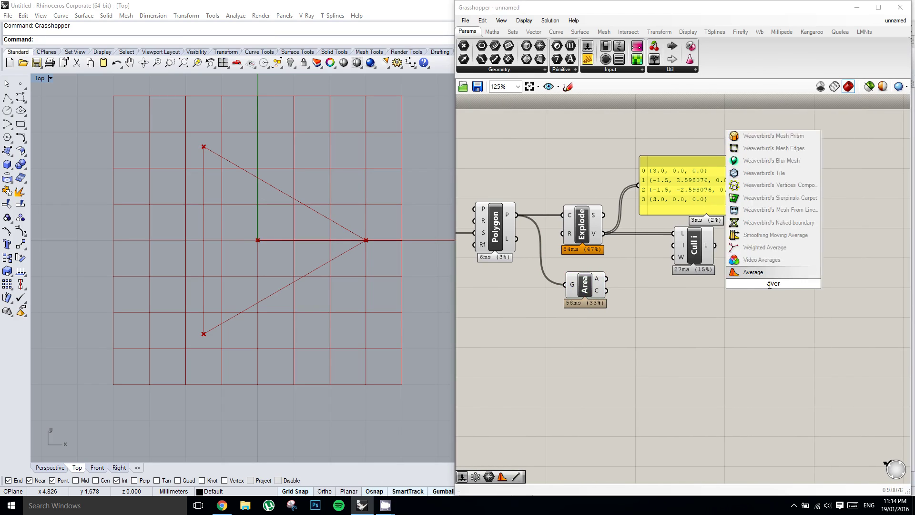
{"action": "key", "text": "Return"}
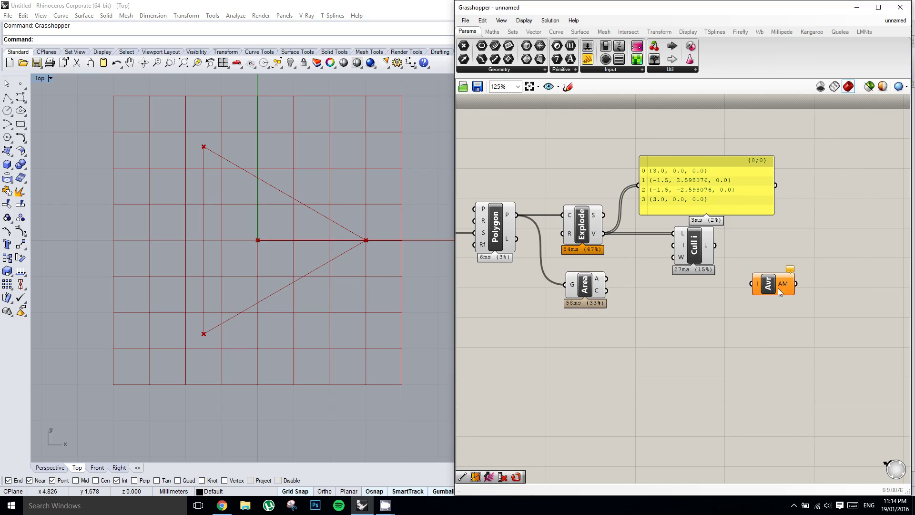
{"action": "left_click_drag", "start_coordinate": [779, 292], "coordinate": [773, 264]}
{"action": "scroll", "coordinate": [770, 252], "scroll_direction": "up", "scroll_amount": 2}
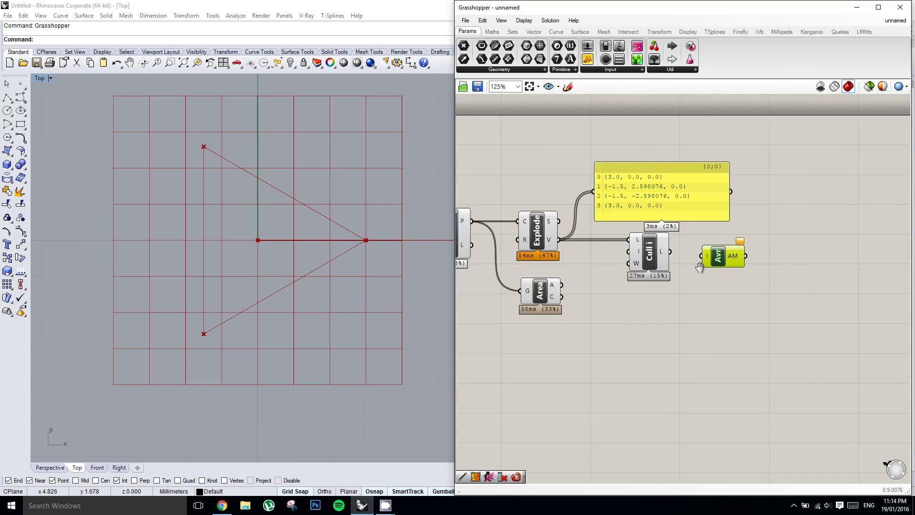
{"action": "right_click", "coordinate": [756, 257]}
{"action": "left_click", "coordinate": [685, 269]}
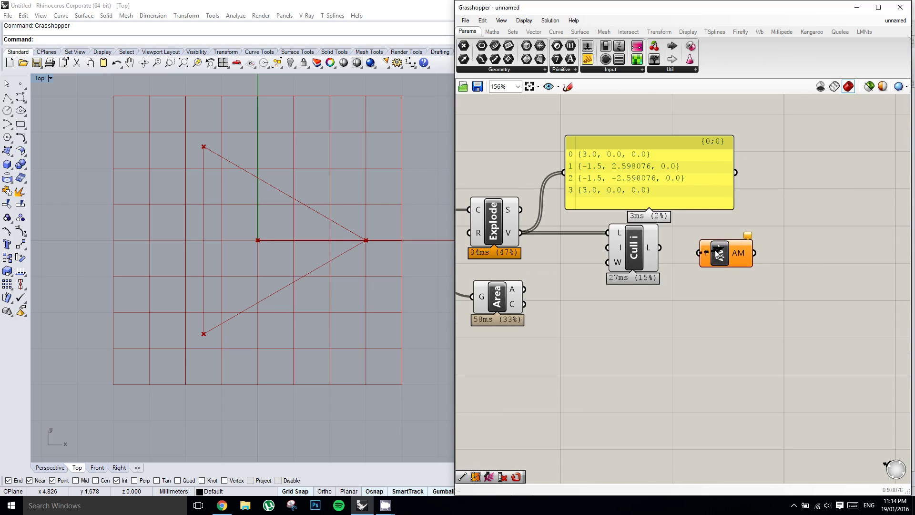
{"action": "left_click_drag", "start_coordinate": [719, 258], "coordinate": [723, 252]}
{"action": "right_click_drag", "start_coordinate": [652, 279], "coordinate": [680, 273]}
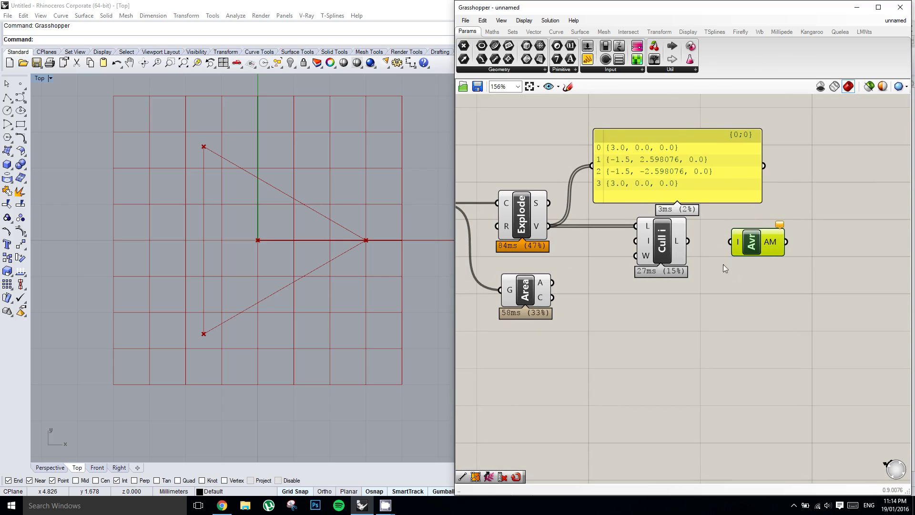
{"action": "left_click_drag", "start_coordinate": [757, 245], "coordinate": [754, 243]}
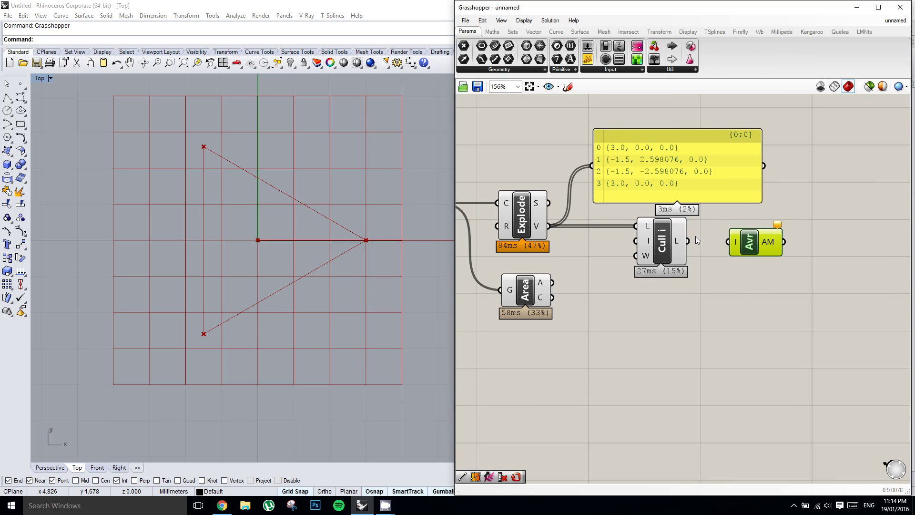
{"action": "left_click_drag", "start_coordinate": [725, 243], "coordinate": [747, 241]}
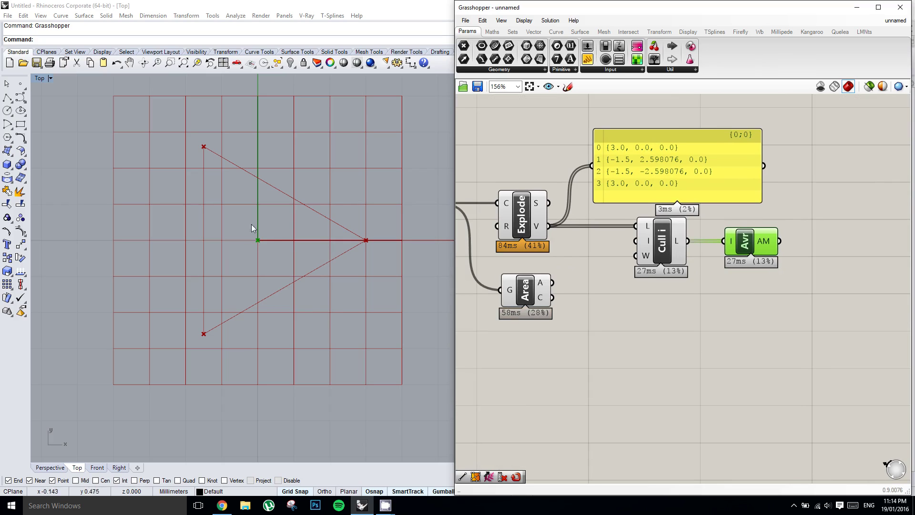
Step: Delete the Area component fed by the Polygon output
{"action": "right_click_drag", "start_coordinate": [596, 276], "coordinate": [662, 274]}
{"action": "left_click", "coordinate": [599, 286]}
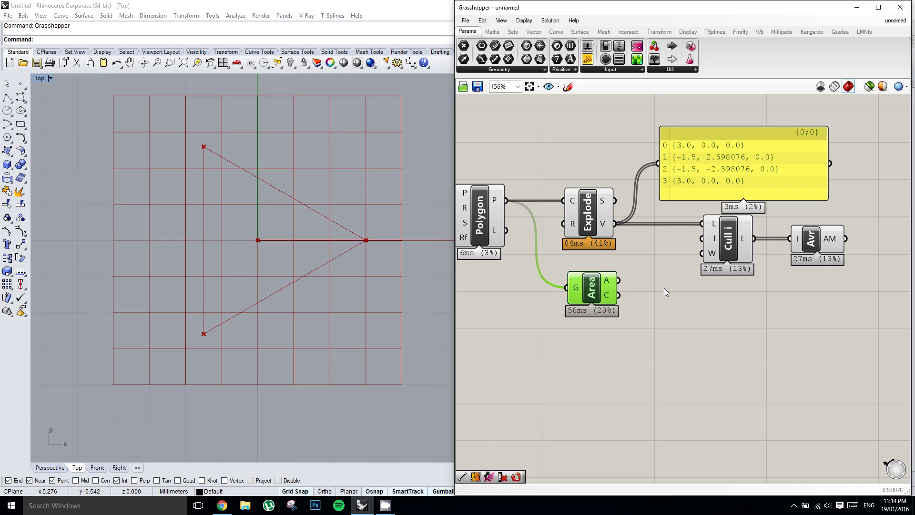
{"action": "key", "text": "Delete"}
Step: Compare the Average point with the Cull Index vertices of the triangle in the Top viewport
{"action": "right_click_drag", "start_coordinate": [813, 222], "coordinate": [734, 240]}
{"action": "left_click", "coordinate": [755, 264]}
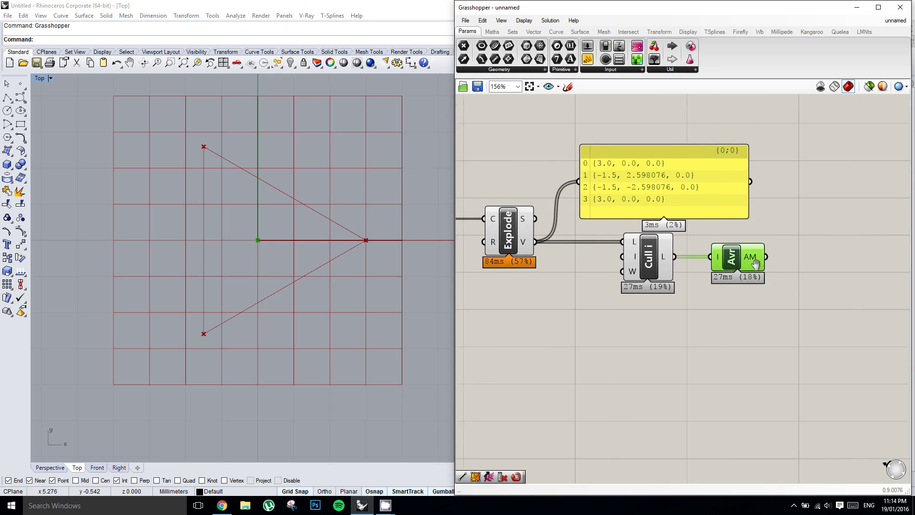
{"action": "mouse_move", "coordinate": [747, 279]}
{"action": "right_mouse_down"}
{"action": "mouse_move", "coordinate": [713, 269]}
{"action": "mouse_move", "coordinate": [734, 275]}
{"action": "right_mouse_up"}
{"action": "right_click_drag", "start_coordinate": [630, 279], "coordinate": [652, 275]}
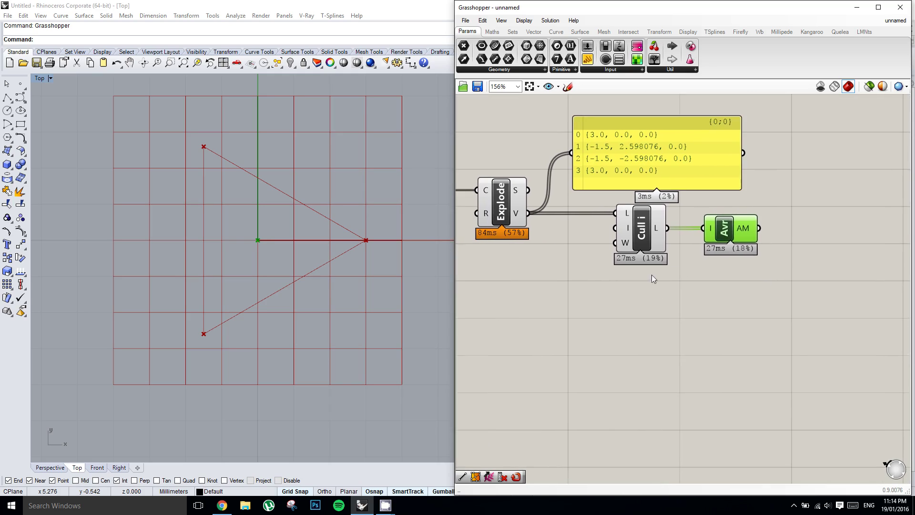
{"action": "right_click_drag", "start_coordinate": [545, 278], "coordinate": [579, 276]}
{"action": "left_click", "coordinate": [671, 239]}
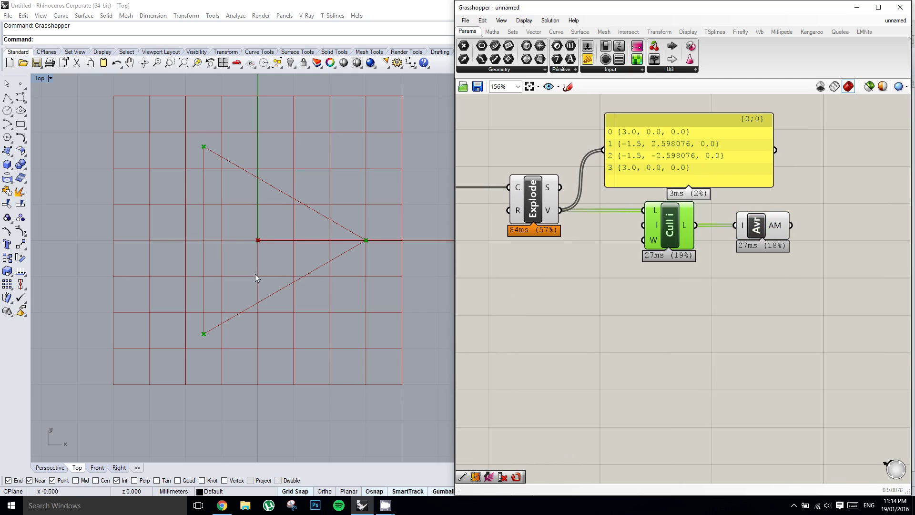
{"action": "scroll", "coordinate": [650, 298], "scroll_direction": "down", "scroll_amount": 2}
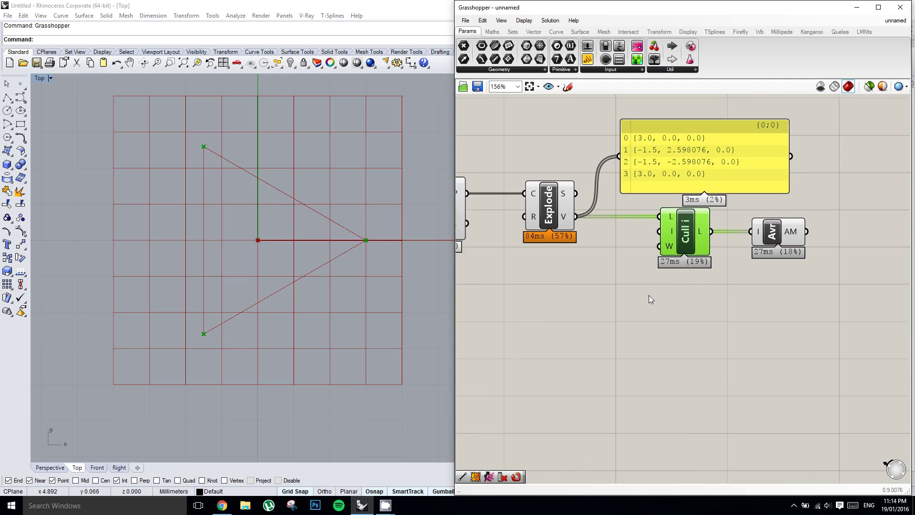
Step: Duplicate the Explode component below Cull Index and connect the original's segments output (S) to the copy's curve input (C)
{"action": "double_click", "coordinate": [685, 302]}
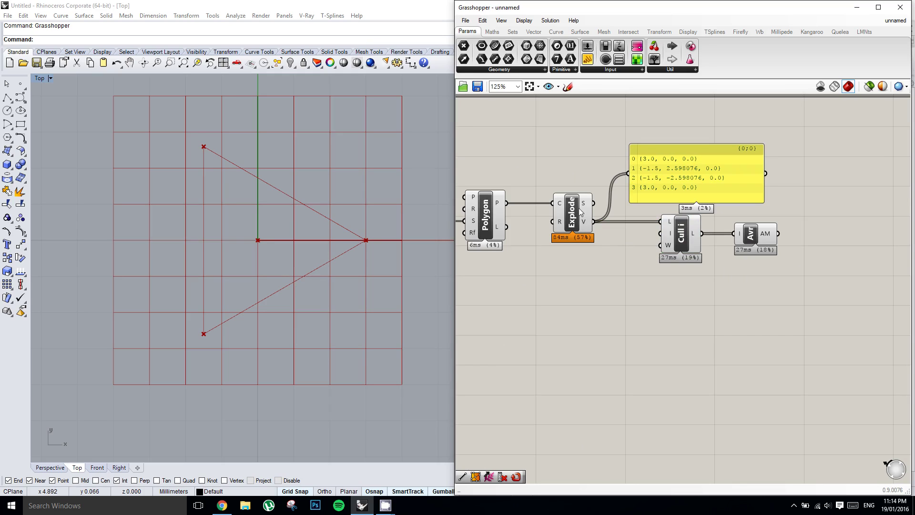
{"action": "left_click_drag", "start_coordinate": [576, 226], "coordinate": [676, 315], "text": "alt"}
{"action": "left_click_drag", "start_coordinate": [592, 204], "coordinate": [656, 293]}
{"action": "mouse_move", "coordinate": [686, 310]}
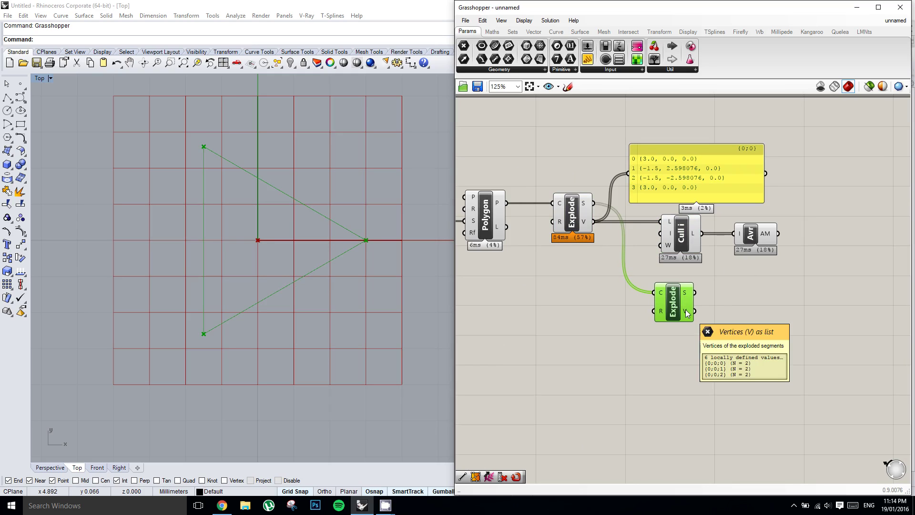
Step: Duplicate the Average component below the original and feed it from the second Explode's vertices output (V)
{"action": "left_click", "coordinate": [748, 238]}
{"action": "left_click", "coordinate": [752, 300]}
{"action": "left_click_drag", "start_coordinate": [695, 310], "coordinate": [747, 313]}
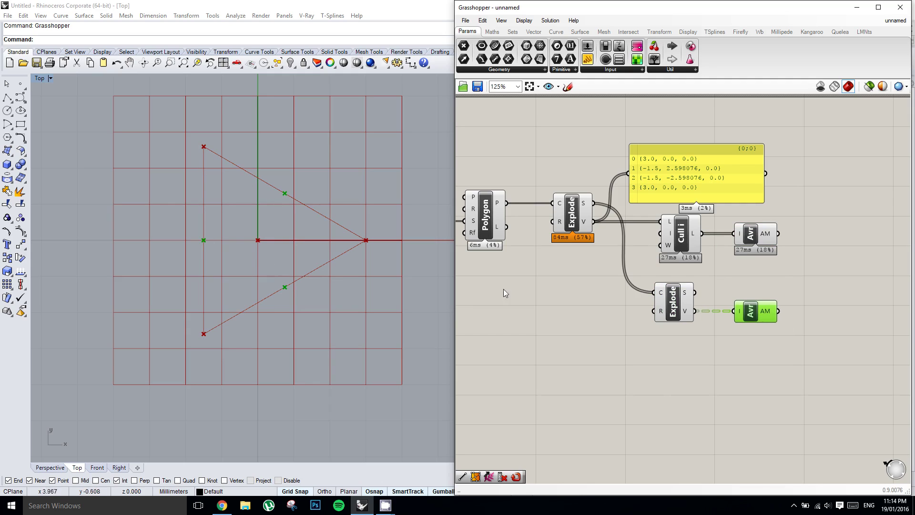
Step: Add a Line component running from the upper Average output (input A) to the lower Average output (input B)
{"action": "right_click_drag", "start_coordinate": [727, 323], "coordinate": [676, 322]}
{"action": "right_click_drag", "start_coordinate": [742, 296], "coordinate": [688, 312]}
{"action": "double_click", "coordinate": [748, 283]}
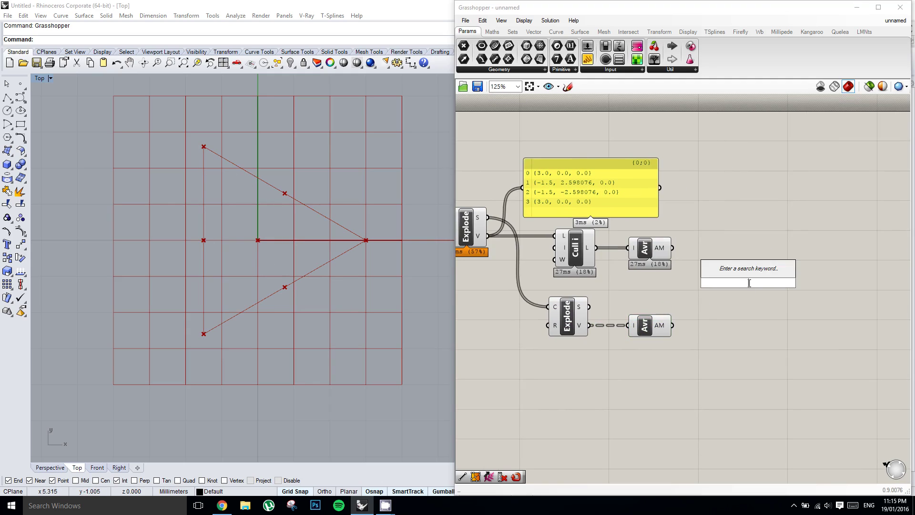
{"action": "type", "text": "line"}
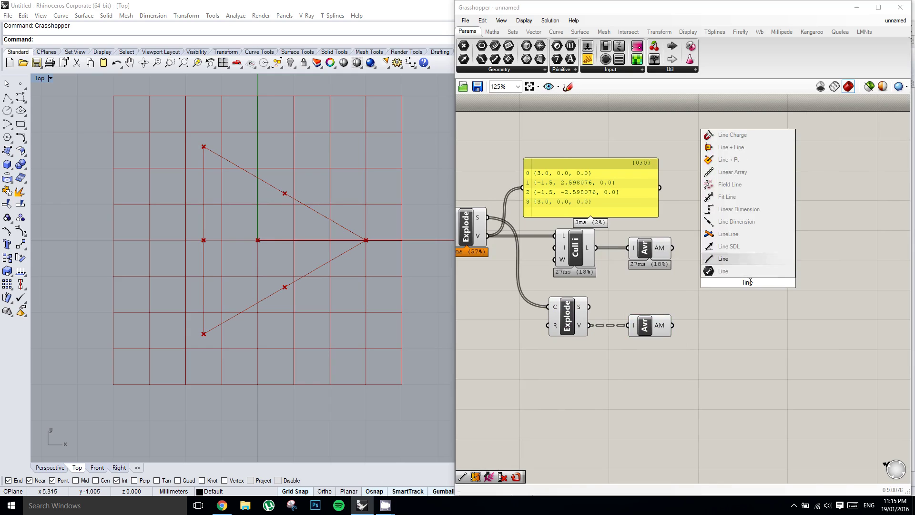
{"action": "key", "text": "Return"}
{"action": "left_click_drag", "start_coordinate": [671, 247], "coordinate": [732, 277]}
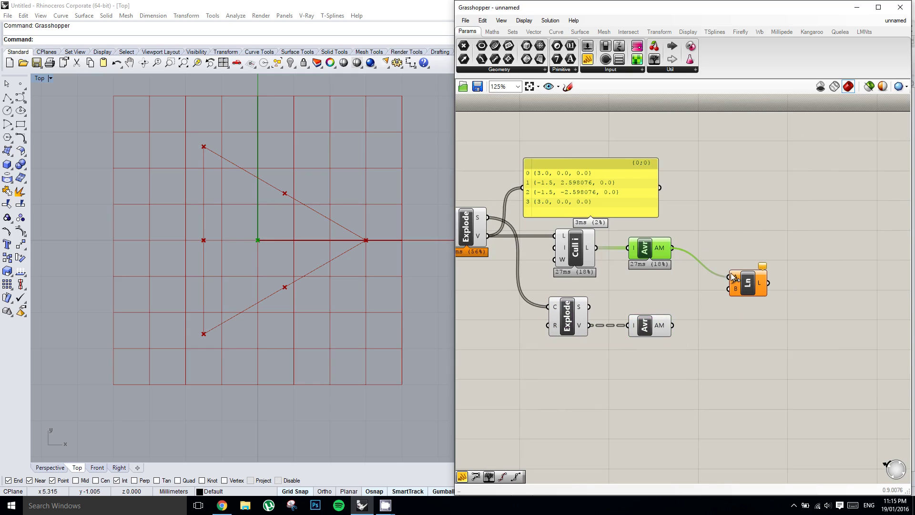
{"action": "left_click_drag", "start_coordinate": [672, 326], "coordinate": [731, 293]}
{"action": "right_click_drag", "start_coordinate": [752, 310], "coordinate": [738, 277]}
{"action": "left_click", "coordinate": [735, 289]}
{"action": "mouse_move", "coordinate": [735, 281]}
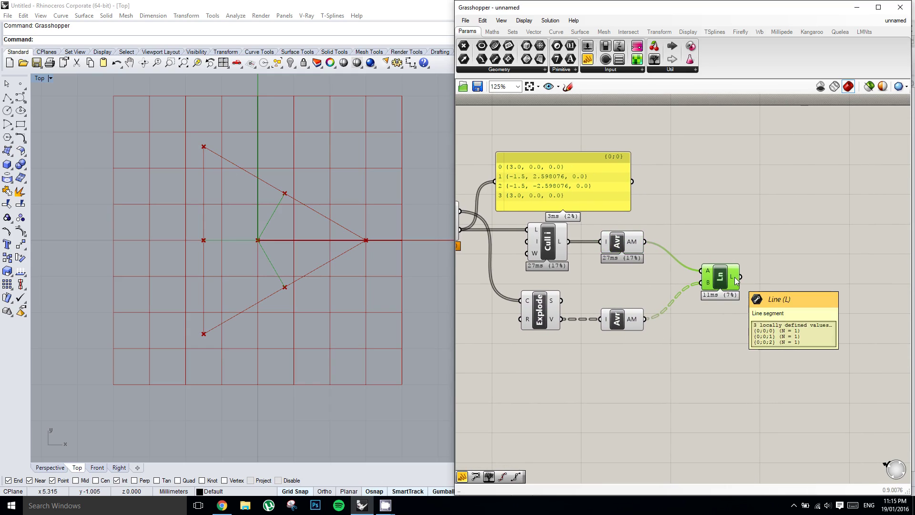
{"action": "left_click_drag", "start_coordinate": [735, 281], "coordinate": [740, 274]}
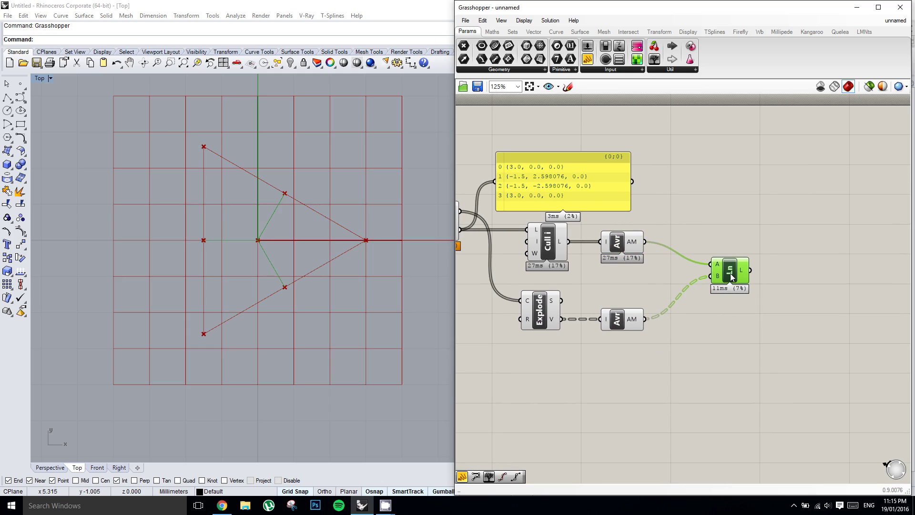
Step: Place an Evaluate Curve component beside Line and connect the line output (L) to its curve input (C)
{"action": "right_click_drag", "start_coordinate": [858, 263], "coordinate": [825, 267]}
{"action": "left_click", "coordinate": [802, 271]}
{"action": "double_click", "coordinate": [801, 270]}
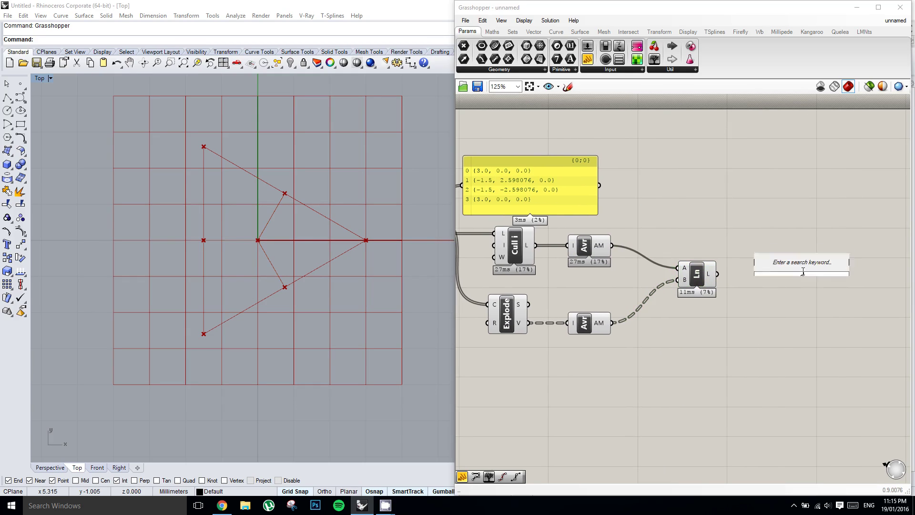
{"action": "type", "text": "eva"}
{"action": "left_click", "coordinate": [805, 247]}
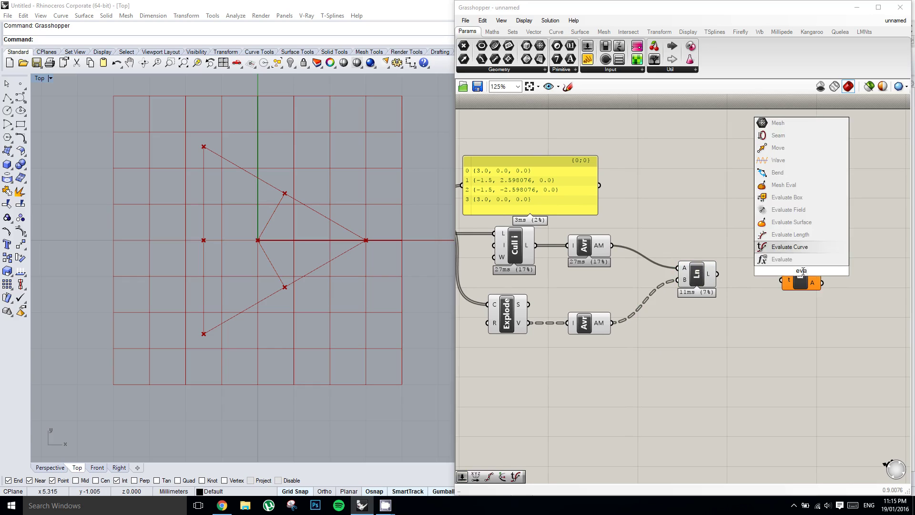
{"action": "left_click", "coordinate": [814, 275]}
{"action": "left_click_drag", "start_coordinate": [718, 274], "coordinate": [827, 289]}
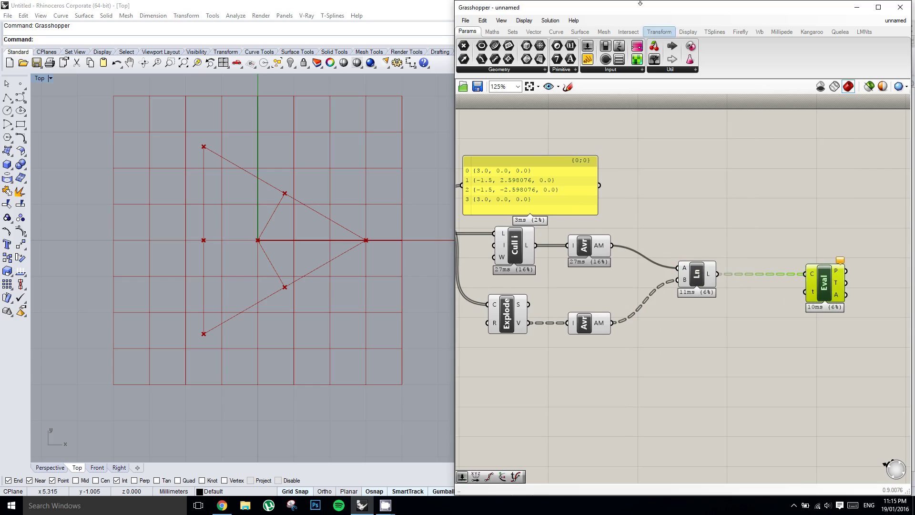
Step: Add a number slider at 0.250 below the Line component and connect it to Evaluate Curve's parameter input (t)
{"action": "left_click_drag", "start_coordinate": [686, 339], "coordinate": [709, 342]}
{"action": "right_click_drag", "start_coordinate": [713, 332], "coordinate": [673, 315]}
{"action": "scroll", "coordinate": [673, 316], "scroll_direction": "up", "scroll_amount": 1}
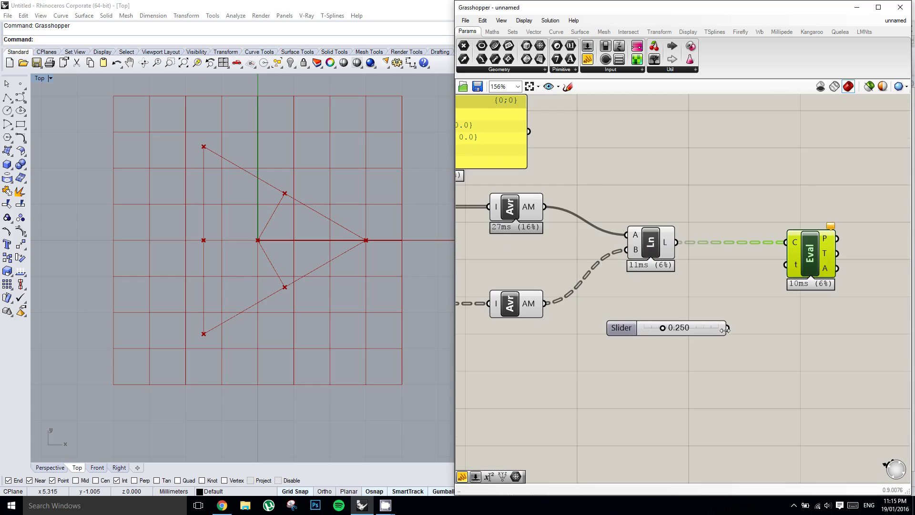
{"action": "left_click_drag", "start_coordinate": [728, 328], "coordinate": [785, 264]}
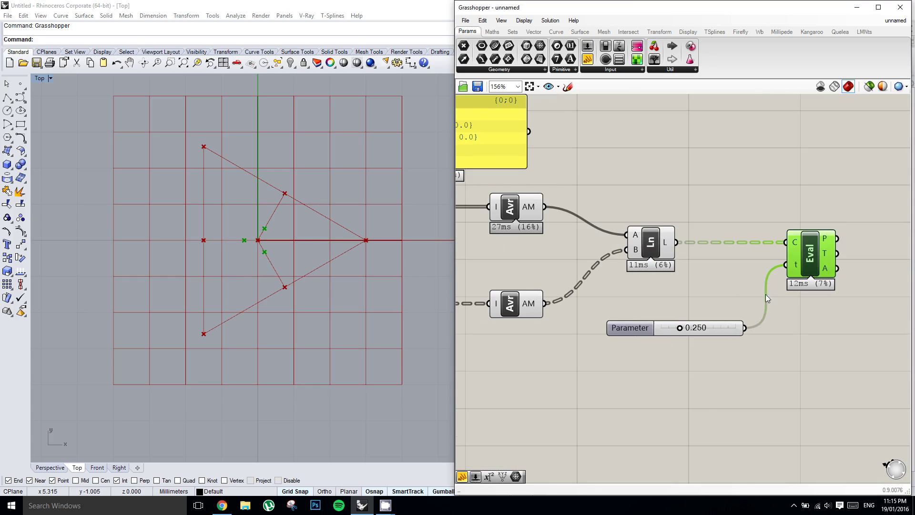
Step: Reparameterize the curve input (C) of the Evaluate Curve component
{"action": "right_click_drag", "start_coordinate": [703, 327], "coordinate": [673, 309]}
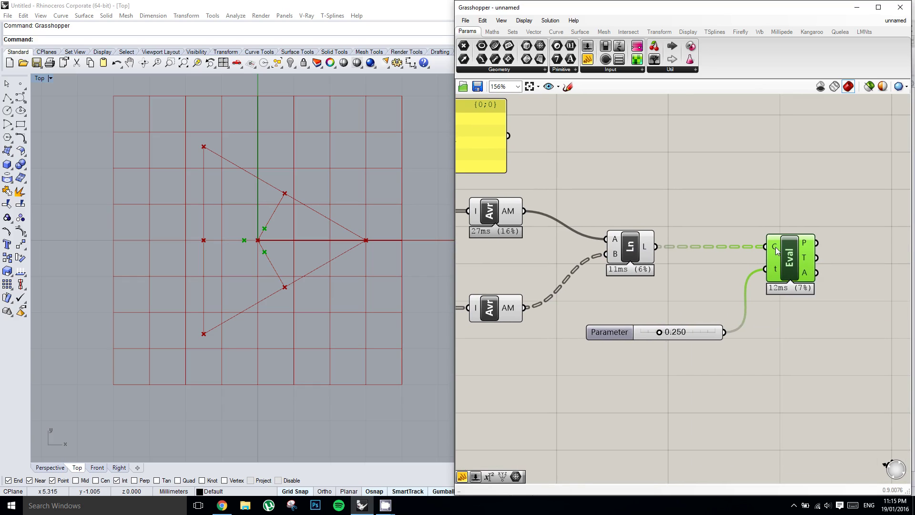
{"action": "right_click", "coordinate": [776, 247]}
{"action": "left_click", "coordinate": [809, 368]}
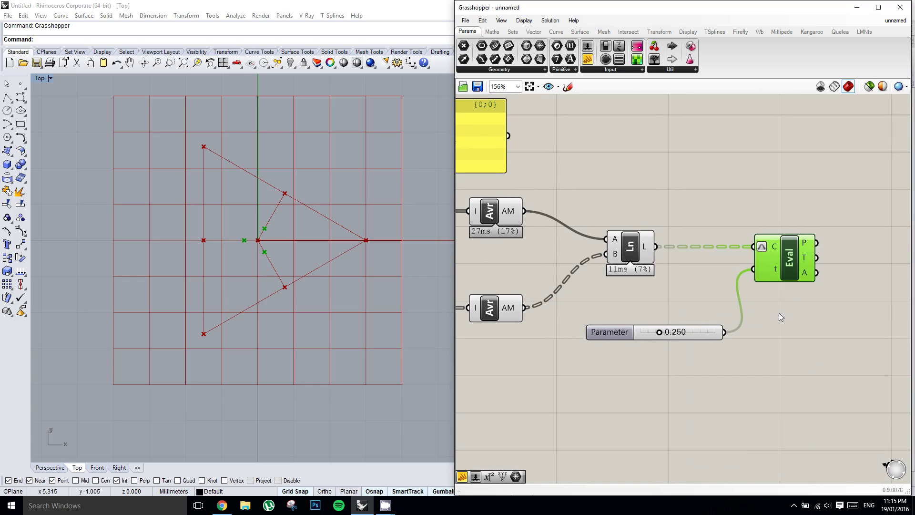
{"action": "right_click_drag", "start_coordinate": [762, 297], "coordinate": [757, 296]}
Step: Test different values on the Parameter slider and leave it at 0.538
{"action": "left_click", "coordinate": [657, 351]}
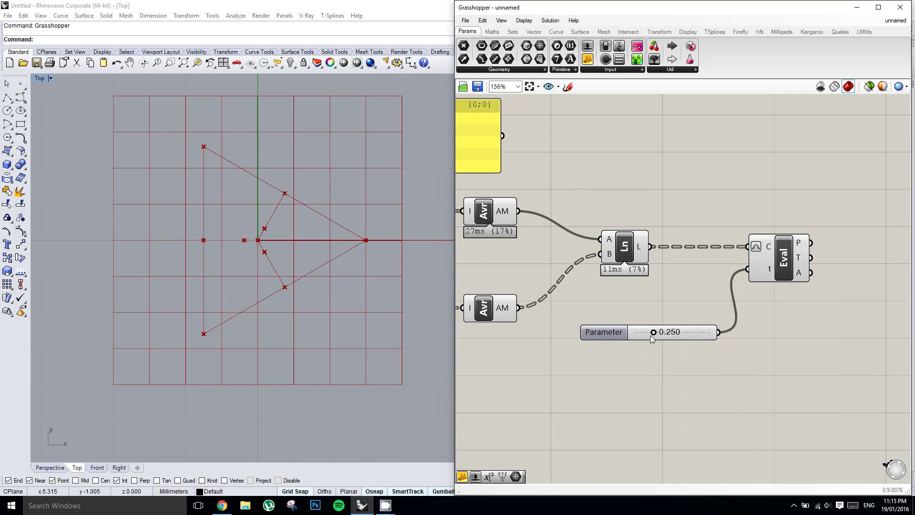
{"action": "left_click_drag", "start_coordinate": [673, 334], "coordinate": [720, 336]}
{"action": "left_click_drag", "start_coordinate": [652, 340], "coordinate": [641, 339]}
{"action": "left_click_drag", "start_coordinate": [713, 335], "coordinate": [632, 350]}
{"action": "left_click_drag", "start_coordinate": [677, 340], "coordinate": [674, 339]}
{"action": "right_click_drag", "start_coordinate": [710, 276], "coordinate": [676, 299]}
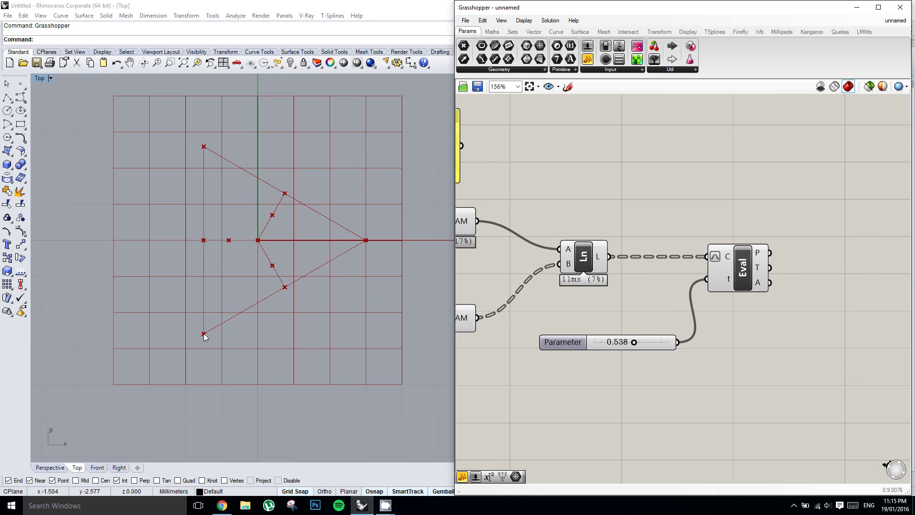
{"action": "right_click_drag", "start_coordinate": [293, 299], "coordinate": [286, 306]}
{"action": "right_click_drag", "start_coordinate": [709, 241], "coordinate": [796, 230]}
{"action": "scroll", "coordinate": [791, 233], "scroll_direction": "down", "scroll_amount": 1}
{"action": "right_click_drag", "start_coordinate": [735, 266], "coordinate": [766, 258]}
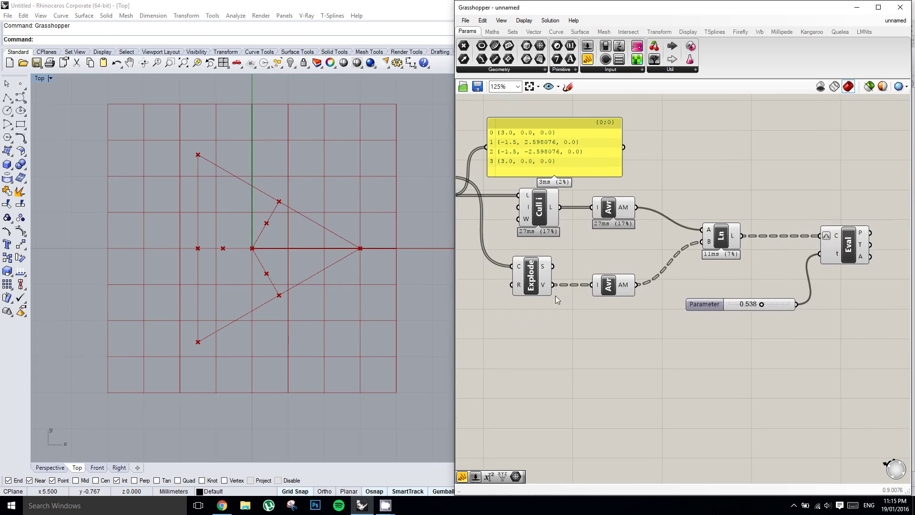
Step: Duplicate the Line component and place the copy beyond Evaluate Curve
{"action": "right_click_drag", "start_coordinate": [545, 287], "coordinate": [590, 287]}
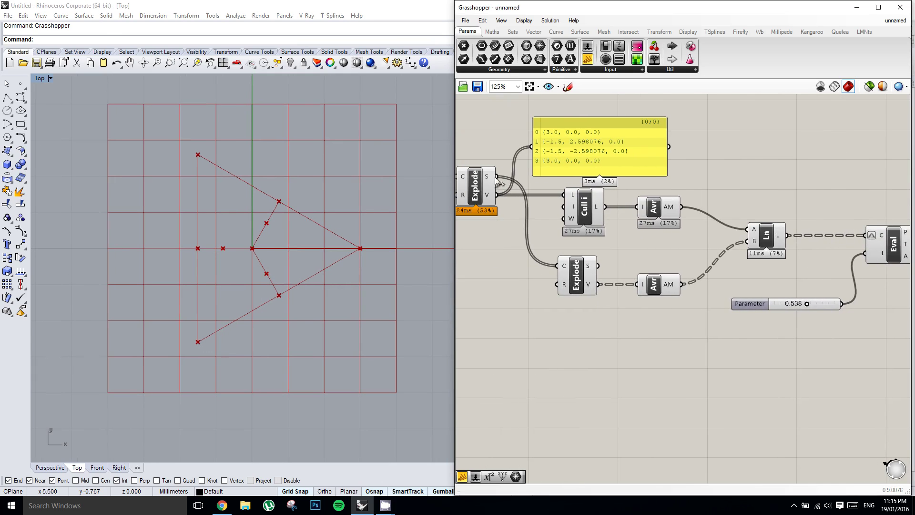
{"action": "mouse_move", "coordinate": [590, 283]}
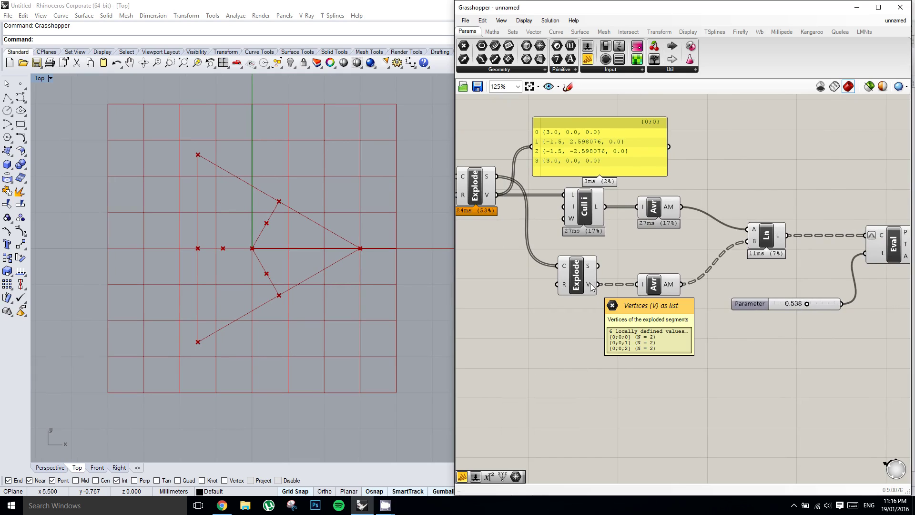
{"action": "right_click_drag", "start_coordinate": [699, 262], "coordinate": [565, 272]}
{"action": "right_click_drag", "start_coordinate": [832, 259], "coordinate": [807, 261]}
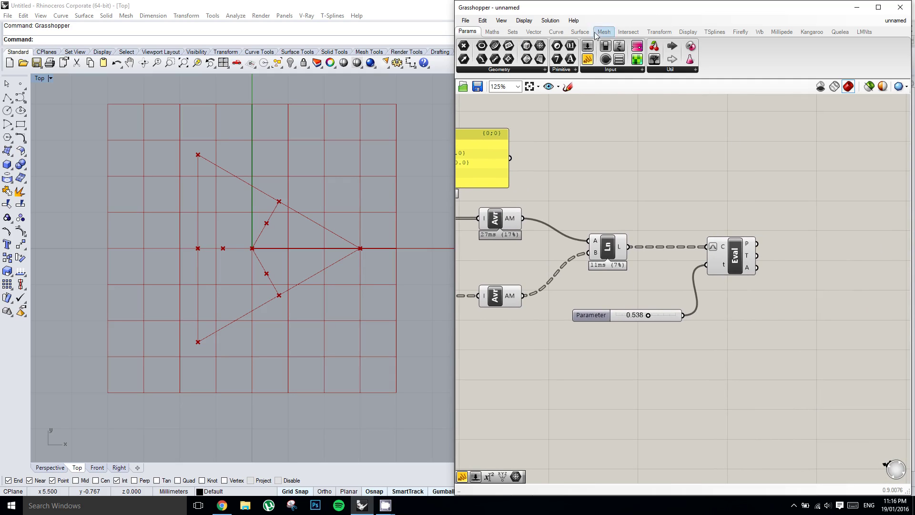
{"action": "left_click_drag", "start_coordinate": [614, 256], "coordinate": [849, 262], "text": "alt"}
{"action": "right_click_drag", "start_coordinate": [785, 254], "coordinate": [727, 252]}
{"action": "scroll", "coordinate": [764, 254], "scroll_direction": "up", "scroll_amount": 1}
Step: Connect Evaluate Curve's point output (P) to the copied Line's start input (A), replacing the existing wire
{"action": "left_click", "coordinate": [723, 235]}
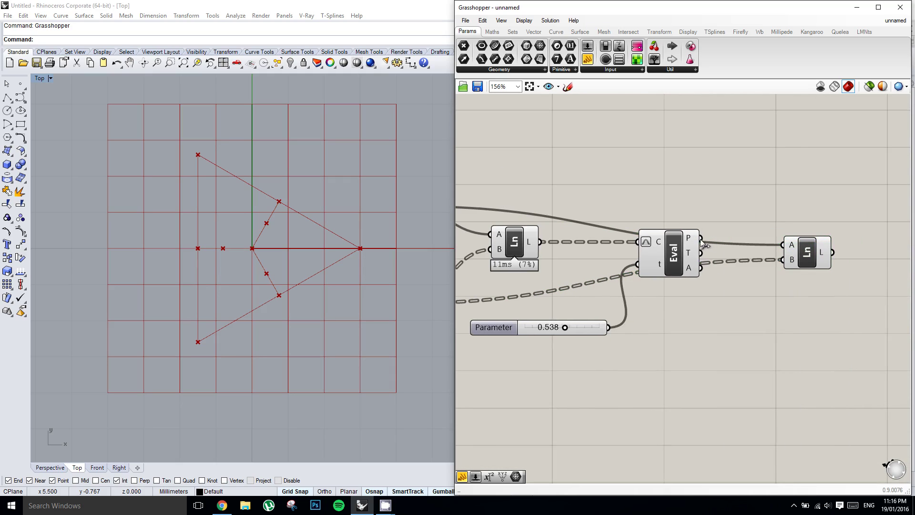
{"action": "left_click", "coordinate": [665, 255]}
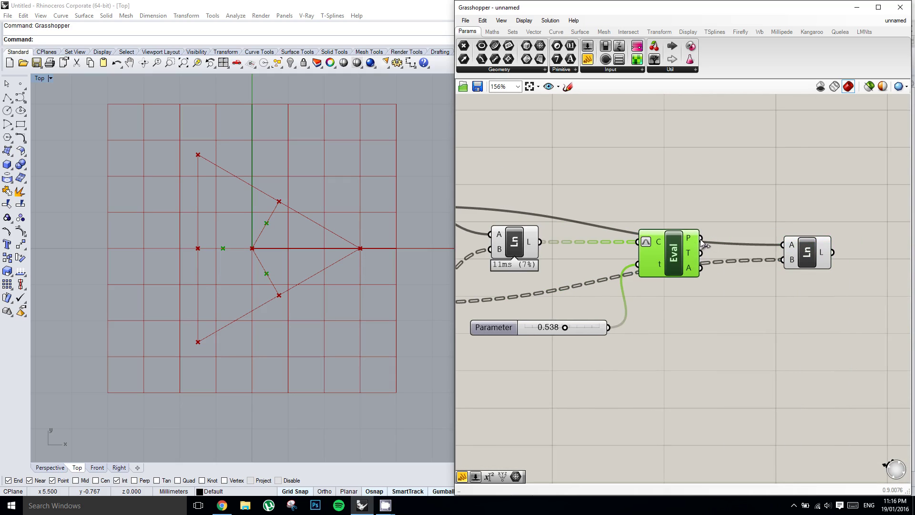
{"action": "right_click_drag", "start_coordinate": [806, 234], "coordinate": [846, 217]}
{"action": "scroll", "coordinate": [847, 217], "scroll_direction": "down", "scroll_amount": 3}
Step: Connect the second Explode's vertices output (V) to the copied Line's end input (B) and align the copy with Evaluate Curve
{"action": "mouse_move", "coordinate": [654, 249]}
{"action": "right_mouse_down"}
{"action": "mouse_move", "coordinate": [694, 247]}
{"action": "mouse_move", "coordinate": [649, 247]}
{"action": "right_mouse_up"}
{"action": "scroll", "coordinate": [584, 256], "scroll_direction": "up", "scroll_amount": 1}
{"action": "left_click", "coordinate": [585, 252]}
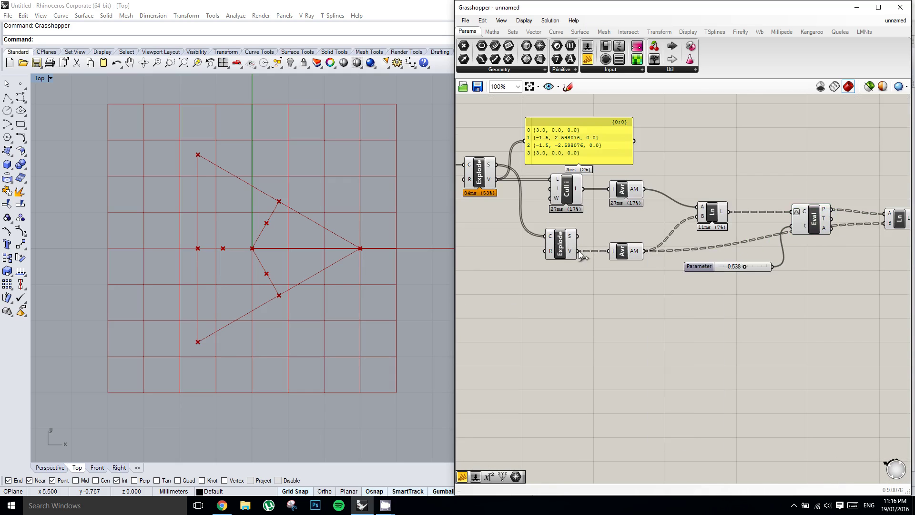
{"action": "left_click_drag", "start_coordinate": [578, 252], "coordinate": [704, 233]}
{"action": "scroll", "coordinate": [565, 253], "scroll_direction": "down", "scroll_amount": 3}
{"action": "scroll", "coordinate": [762, 242], "scroll_direction": "up", "scroll_amount": 2}
{"action": "left_click", "coordinate": [717, 229]}
{"action": "scroll", "coordinate": [740, 249], "scroll_direction": "up", "scroll_amount": 4}
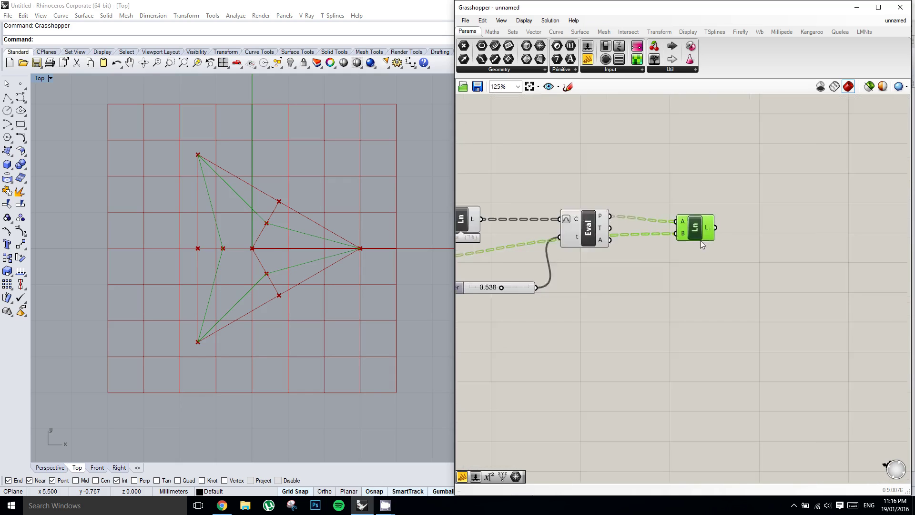
{"action": "left_click_drag", "start_coordinate": [740, 248], "coordinate": [737, 232]}
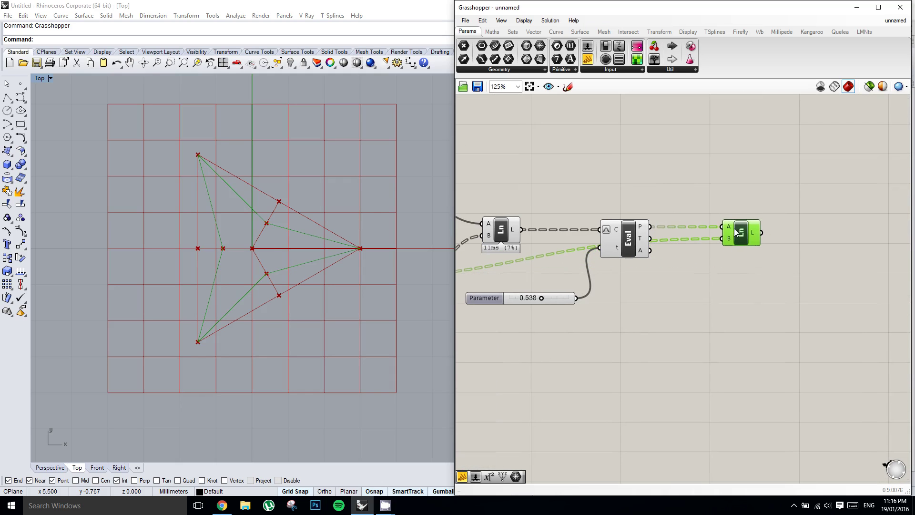
Step: Examine the star outline in the Top viewport and in the maximized Perspective viewport
{"action": "scroll", "coordinate": [281, 248], "scroll_direction": "up", "scroll_amount": 3}
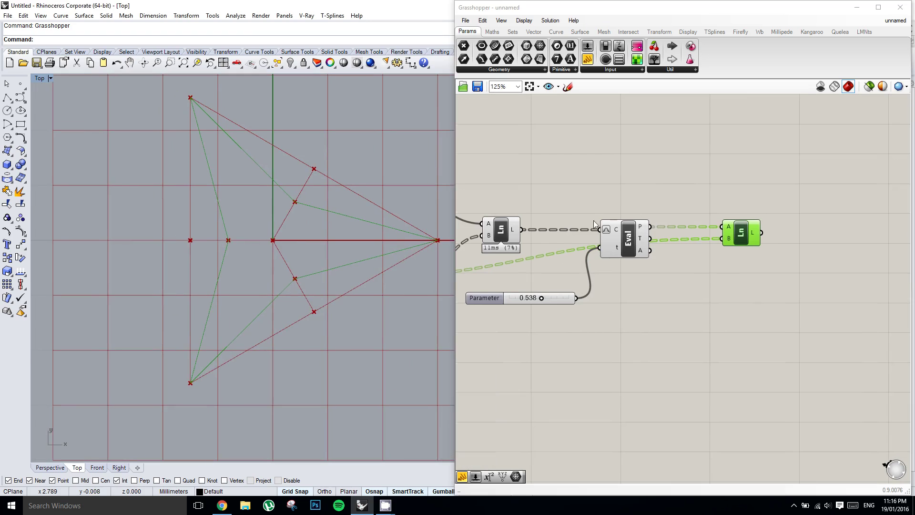
{"action": "right_click_drag", "start_coordinate": [594, 221], "coordinate": [602, 225]}
{"action": "right_click_drag", "start_coordinate": [338, 235], "coordinate": [328, 237]}
{"action": "key", "text": "ctrl+F4"}
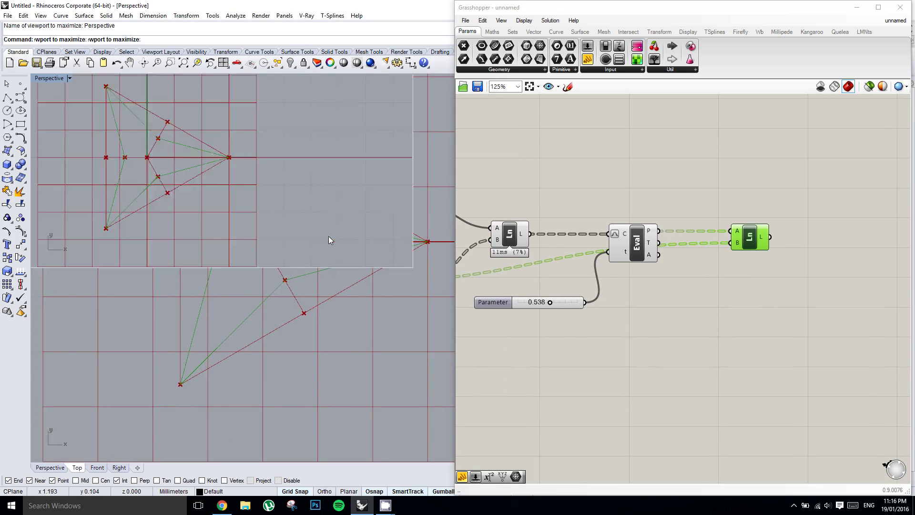
{"action": "scroll", "coordinate": [296, 260], "scroll_direction": "up", "scroll_amount": 6}
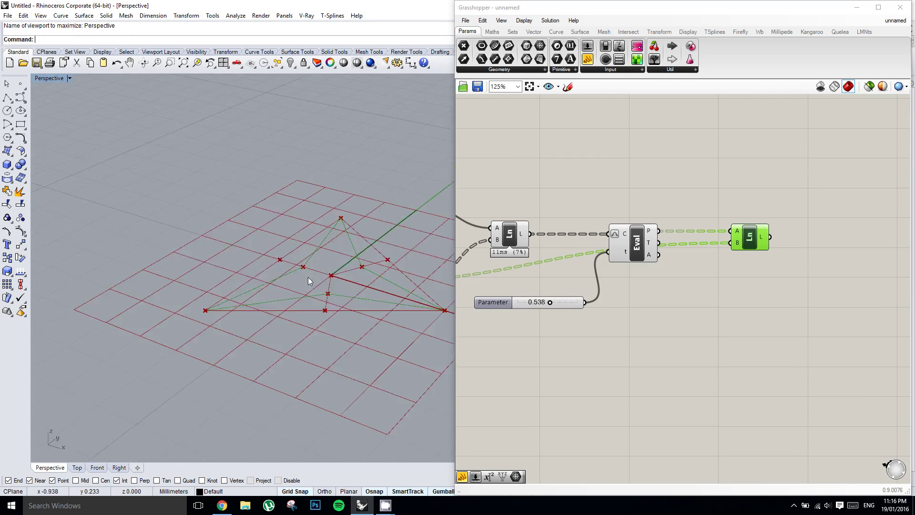
{"action": "right_click_drag", "start_coordinate": [307, 277], "coordinate": [318, 294]}
Step: Turn off the preview of all components before the last Line, then select that Line
{"action": "right_click_drag", "start_coordinate": [593, 267], "coordinate": [793, 255]}
{"action": "scroll", "coordinate": [794, 255], "scroll_direction": "down", "scroll_amount": 2}
{"action": "left_click", "coordinate": [817, 311]}
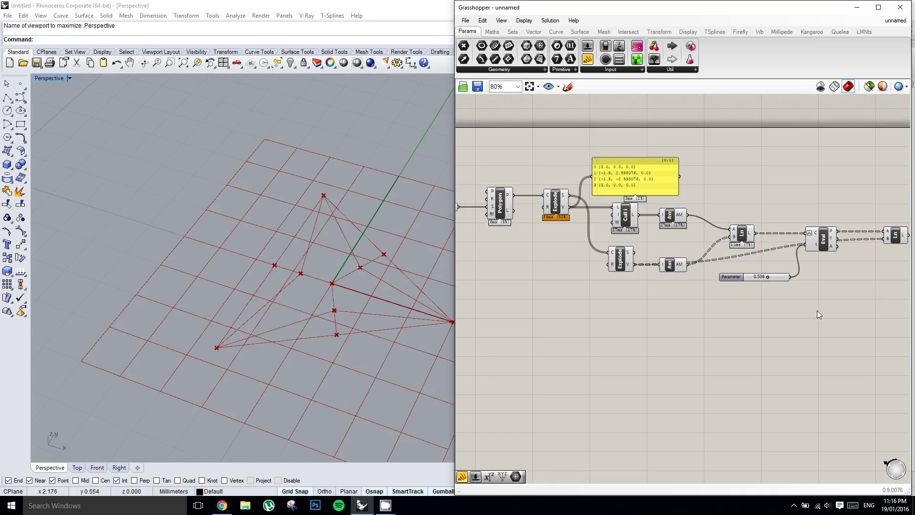
{"action": "scroll", "coordinate": [816, 307], "scroll_direction": "down", "scroll_amount": 1}
{"action": "left_click_drag", "start_coordinate": [837, 302], "coordinate": [530, 177]}
{"action": "middle_click", "coordinate": [531, 178]}
{"action": "left_click", "coordinate": [560, 148]}
{"action": "right_click_drag", "start_coordinate": [679, 290], "coordinate": [567, 292]}
{"action": "right_click_drag", "start_coordinate": [735, 310], "coordinate": [697, 312]}
{"action": "left_click", "coordinate": [731, 278]}
{"action": "scroll", "coordinate": [738, 250], "scroll_direction": "up", "scroll_amount": 1}
{"action": "left_click", "coordinate": [738, 247]}
{"action": "right_click_drag", "start_coordinate": [678, 278], "coordinate": [707, 273]}
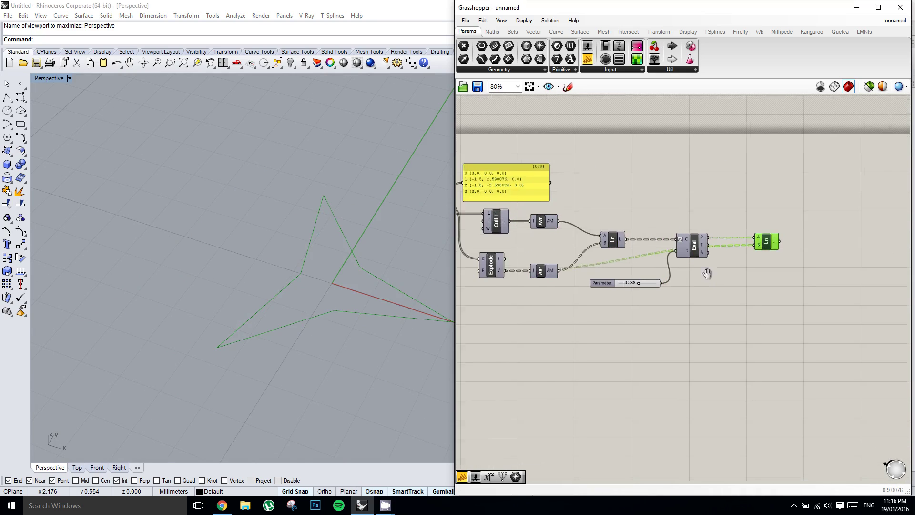
Step: Set the Parameter slider to 0.553
{"action": "scroll", "coordinate": [635, 279], "scroll_direction": "up", "scroll_amount": 5}
{"action": "mouse_move", "coordinate": [660, 276]}
{"action": "left_mouse_down"}
{"action": "mouse_move", "coordinate": [628, 280]}
{"action": "mouse_move", "coordinate": [682, 285]}
{"action": "mouse_move", "coordinate": [639, 286]}
{"action": "mouse_move", "coordinate": [661, 286]}
{"action": "left_mouse_up"}
{"action": "scroll", "coordinate": [701, 267], "scroll_direction": "down", "scroll_amount": 3}
{"action": "right_click_drag", "start_coordinate": [755, 277], "coordinate": [730, 275]}
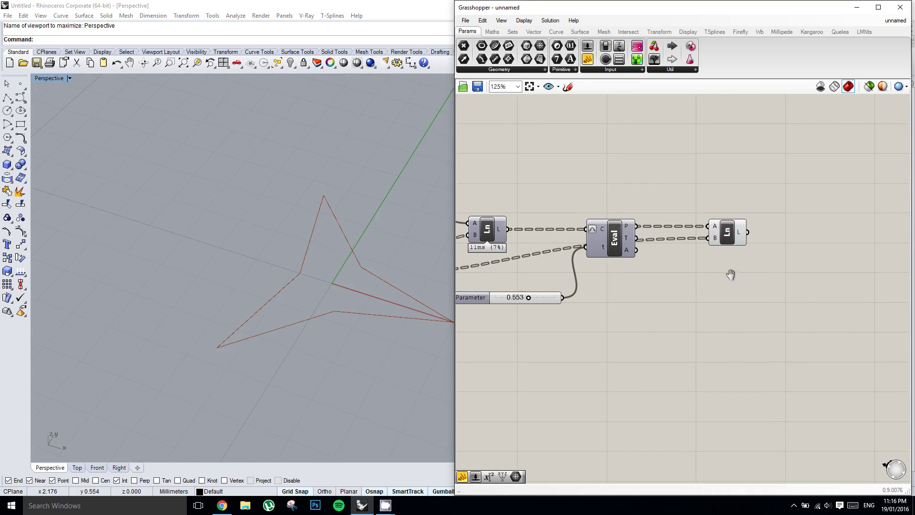
Step: Examine the star outline produced by the last Line component in the Perspective viewport
{"action": "right_click", "coordinate": [730, 275]}
{"action": "right_click_drag", "start_coordinate": [312, 281], "coordinate": [365, 292]}
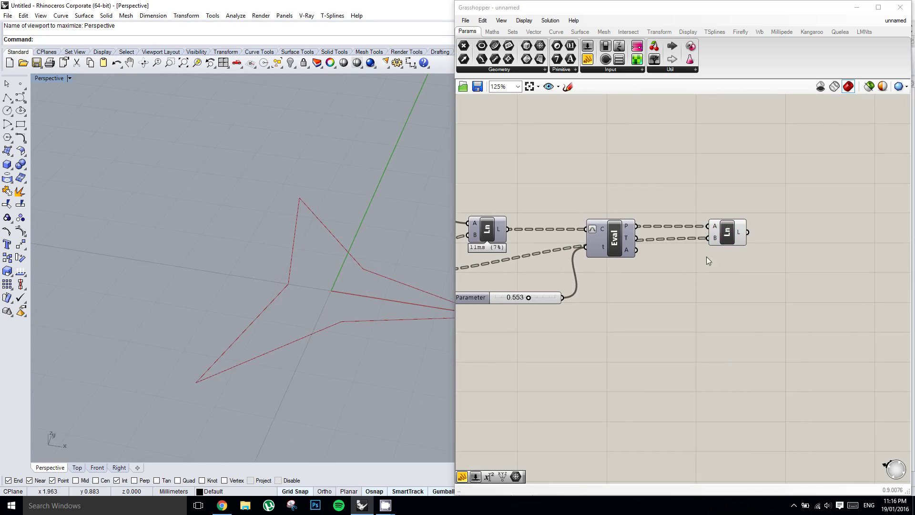
{"action": "right_click_drag", "start_coordinate": [706, 257], "coordinate": [698, 259]}
{"action": "left_click", "coordinate": [715, 242]}
{"action": "right_click_drag", "start_coordinate": [314, 286], "coordinate": [310, 285]}
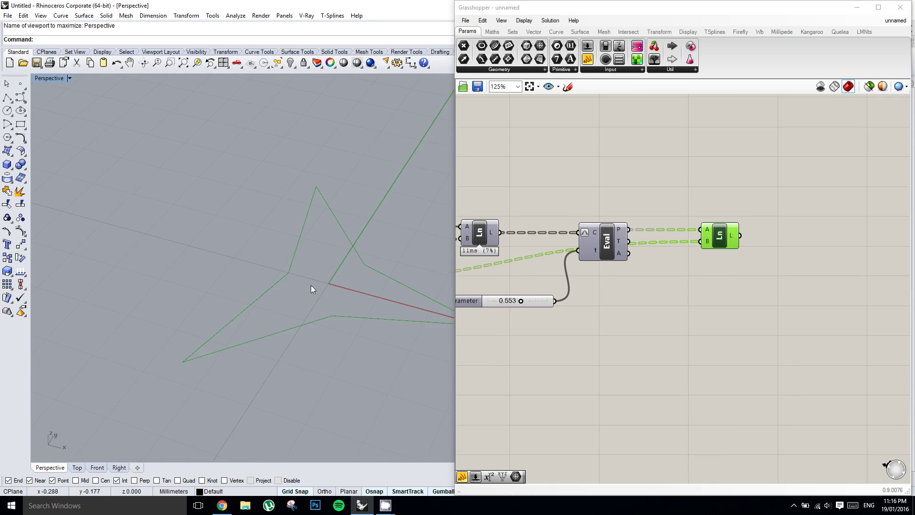
{"action": "right_click_drag", "start_coordinate": [687, 254], "coordinate": [674, 259]}
{"action": "left_click", "coordinate": [806, 253]}
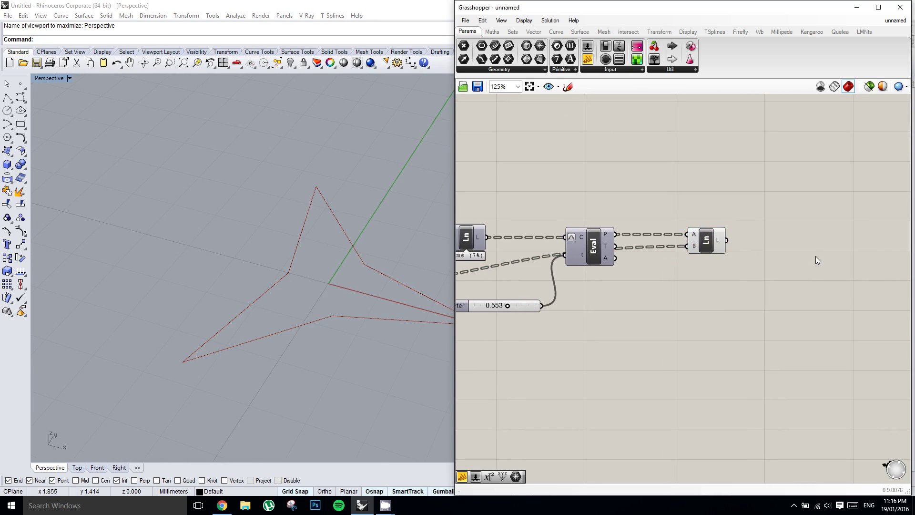
Step: Add an Extrude Point component beside the last Line and connect the line output (L) to its base input (B)
{"action": "double_click", "coordinate": [797, 260]}
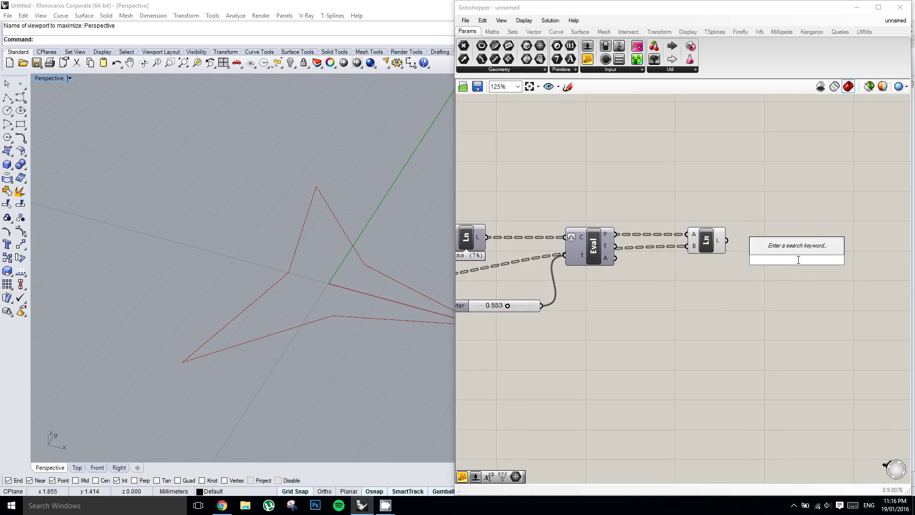
{"action": "type", "text": "extrude"}
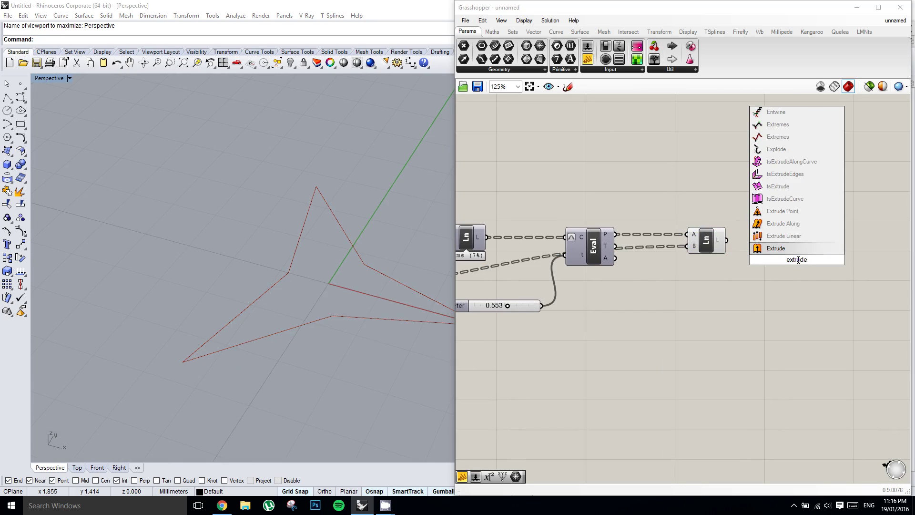
{"action": "key", "text": "Up"}
{"action": "key", "text": "Up"}
{"action": "key", "text": "Up"}
{"action": "key", "text": "Return"}
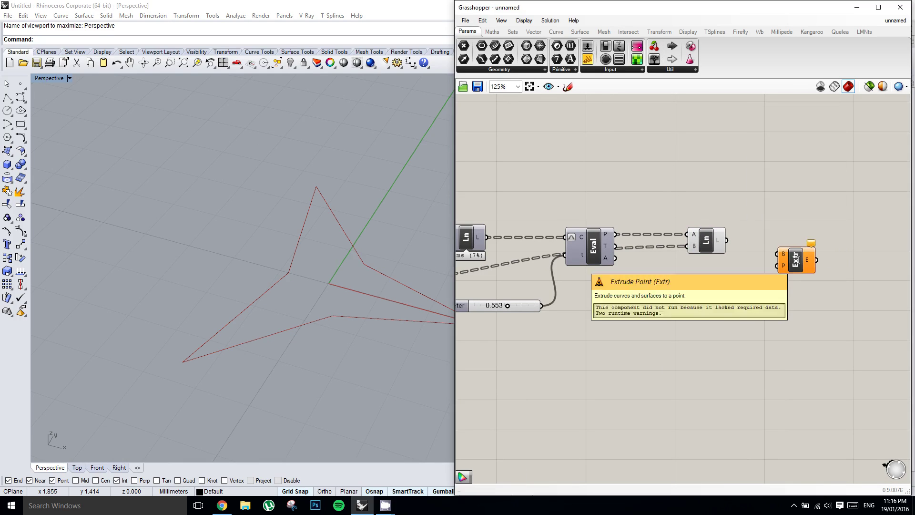
{"action": "left_click_drag", "start_coordinate": [797, 258], "coordinate": [825, 246]}
{"action": "right_click_drag", "start_coordinate": [801, 250], "coordinate": [758, 256]}
{"action": "scroll", "coordinate": [756, 257], "scroll_direction": "up", "scroll_amount": 1}
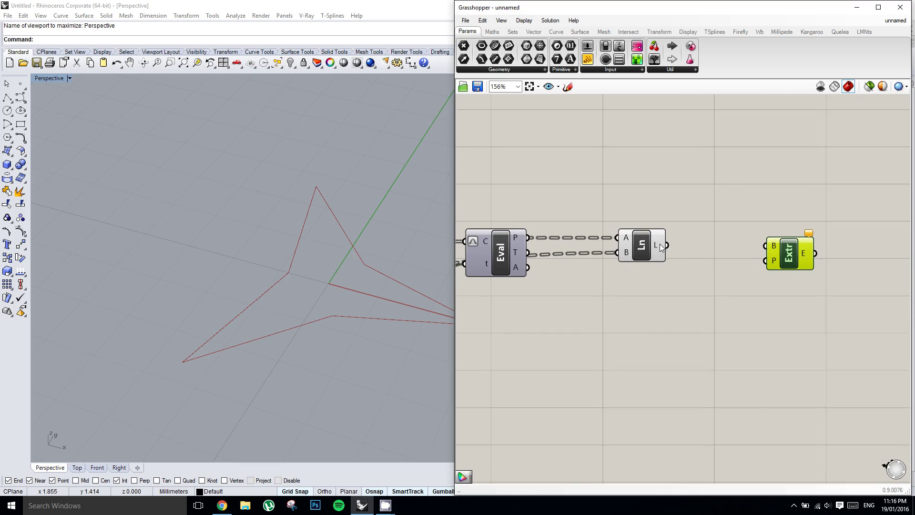
{"action": "left_click_drag", "start_coordinate": [666, 245], "coordinate": [800, 253]}
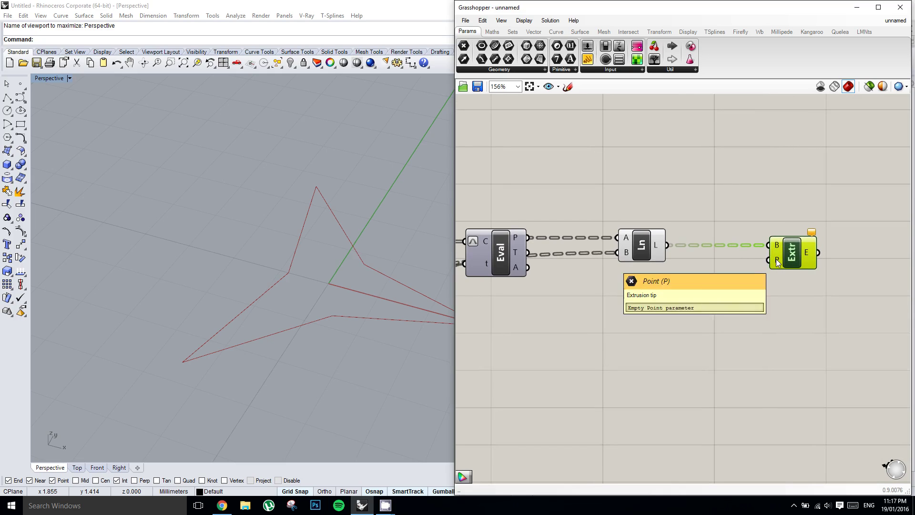
Step: Add a Construct Point component below the last Line and connect its point output (Pt) to Extrude Point's tip input (P)
{"action": "right_click_drag", "start_coordinate": [729, 260], "coordinate": [866, 234]}
{"action": "right_click", "coordinate": [785, 243]}
{"action": "left_click", "coordinate": [830, 243]}
{"action": "double_click", "coordinate": [726, 319]}
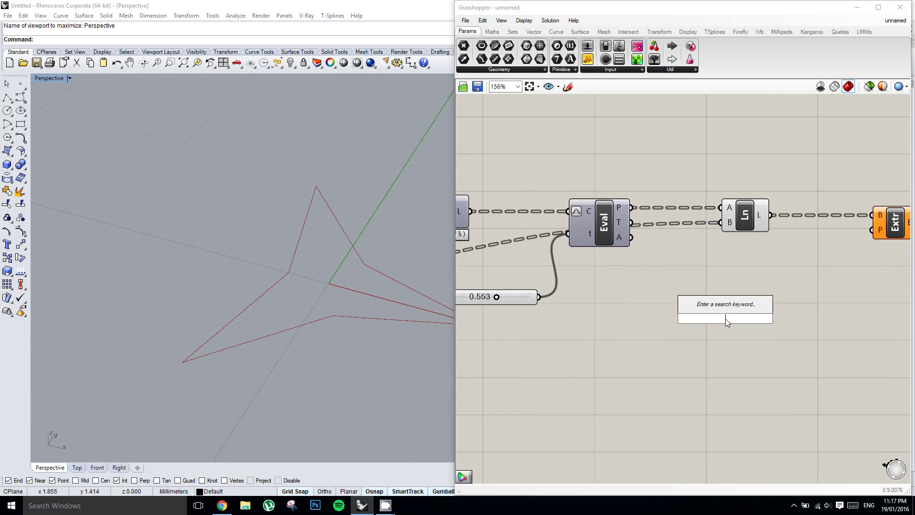
{"action": "type", "text": "xyz"}
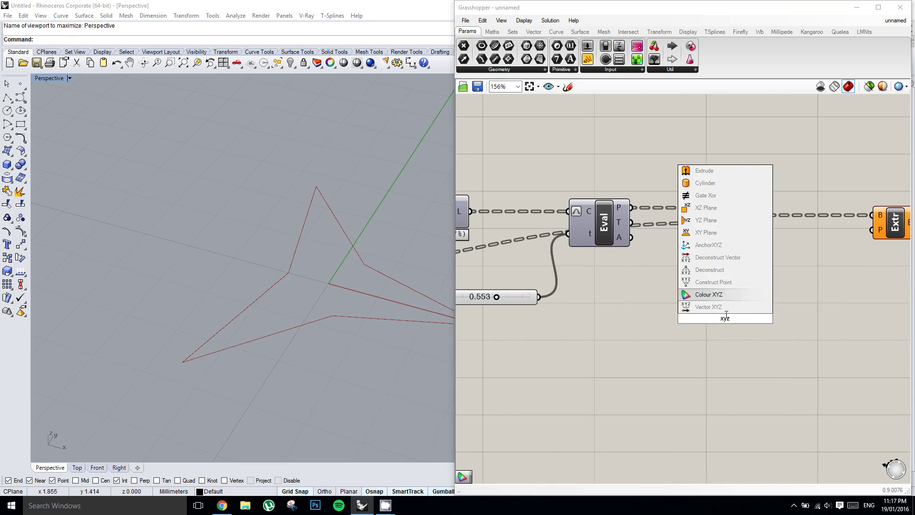
{"action": "key", "text": "Return"}
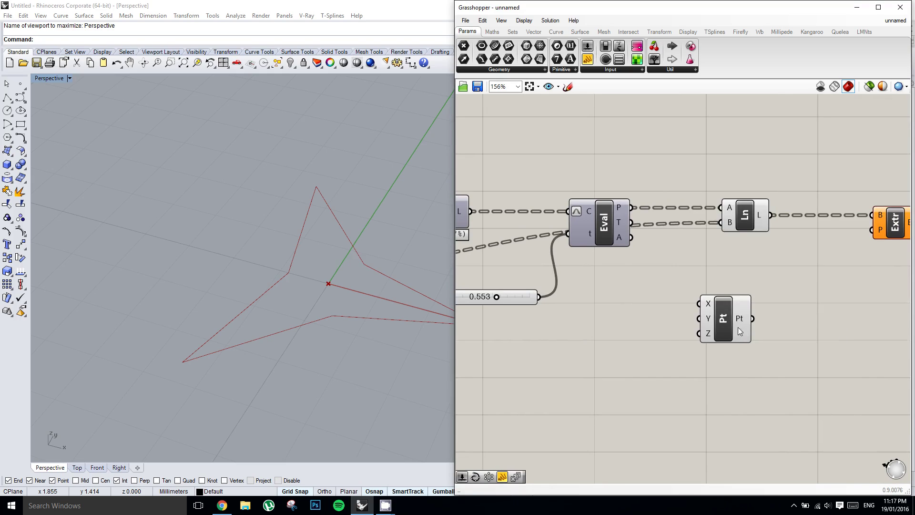
{"action": "right_click_drag", "start_coordinate": [738, 327], "coordinate": [693, 329]}
{"action": "right_click", "coordinate": [693, 328]}
{"action": "left_click", "coordinate": [700, 323]}
{"action": "left_click_drag", "start_coordinate": [695, 323], "coordinate": [816, 235]}
{"action": "left_click_drag", "start_coordinate": [665, 316], "coordinate": [677, 316]}
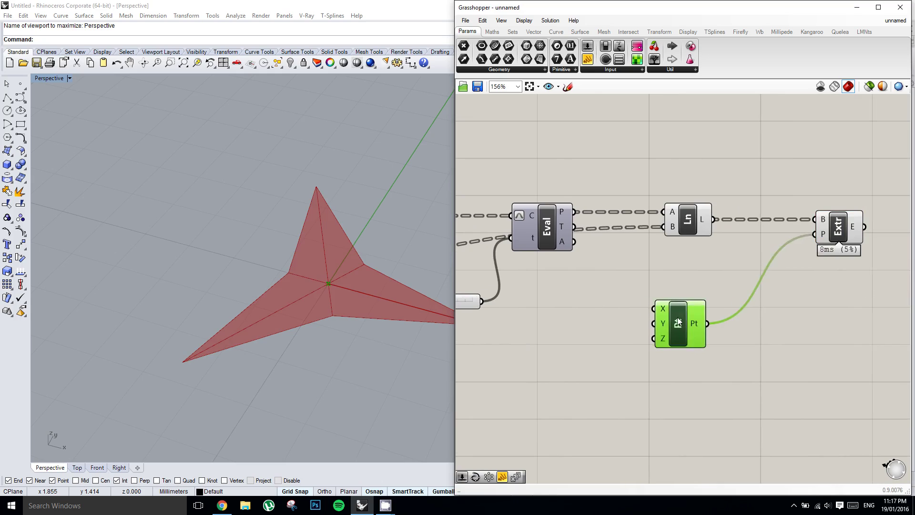
Step: Add a number slider at 0.250 and connect it to Construct Point's Z input
{"action": "right_click_drag", "start_coordinate": [609, 342], "coordinate": [668, 316]}
{"action": "left_click", "coordinate": [589, 46]}
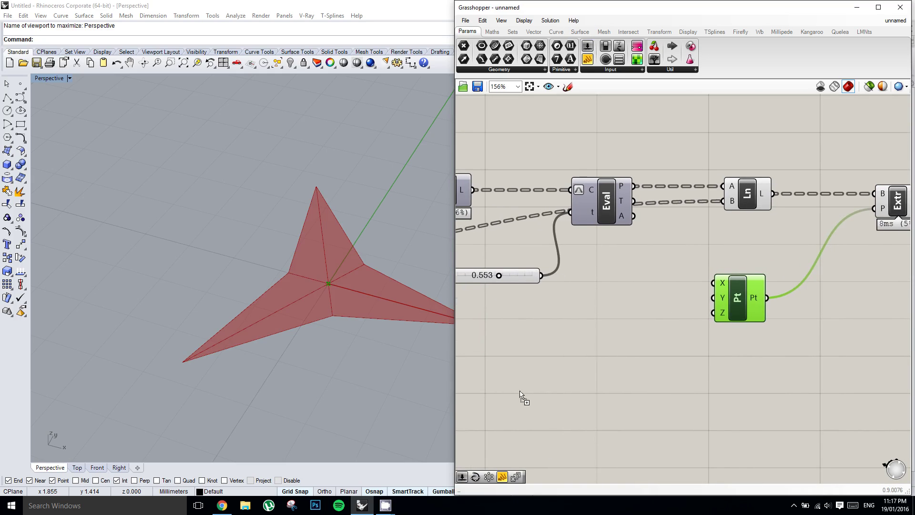
{"action": "left_click", "coordinate": [549, 348]}
{"action": "right_click_drag", "start_coordinate": [562, 342], "coordinate": [585, 338]}
{"action": "left_click_drag", "start_coordinate": [595, 341], "coordinate": [748, 312]}
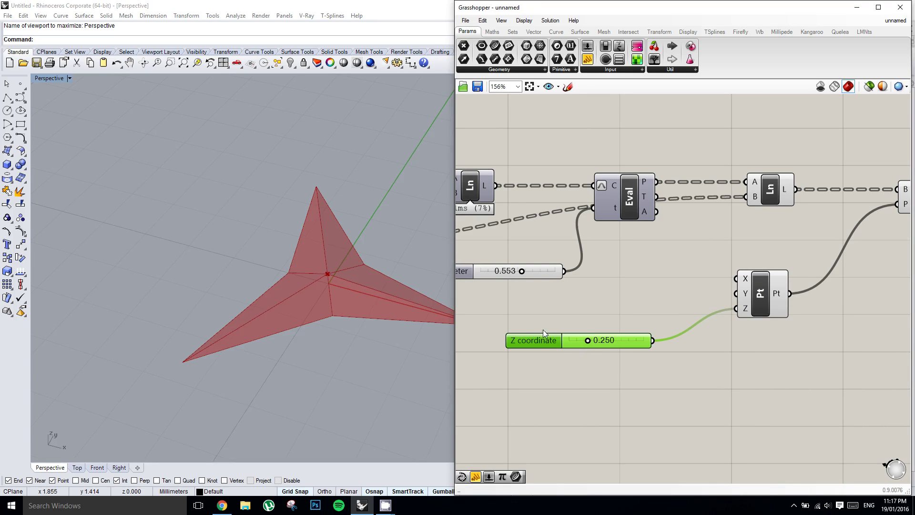
{"action": "right_click_drag", "start_coordinate": [428, 296], "coordinate": [353, 266]}
Step: Add a Negative component fed by the 0.250 slider and connect its output (y) as an additional source to Construct Point's Z input
{"action": "right_click_drag", "start_coordinate": [651, 331], "coordinate": [619, 338]}
{"action": "double_click", "coordinate": [653, 309]}
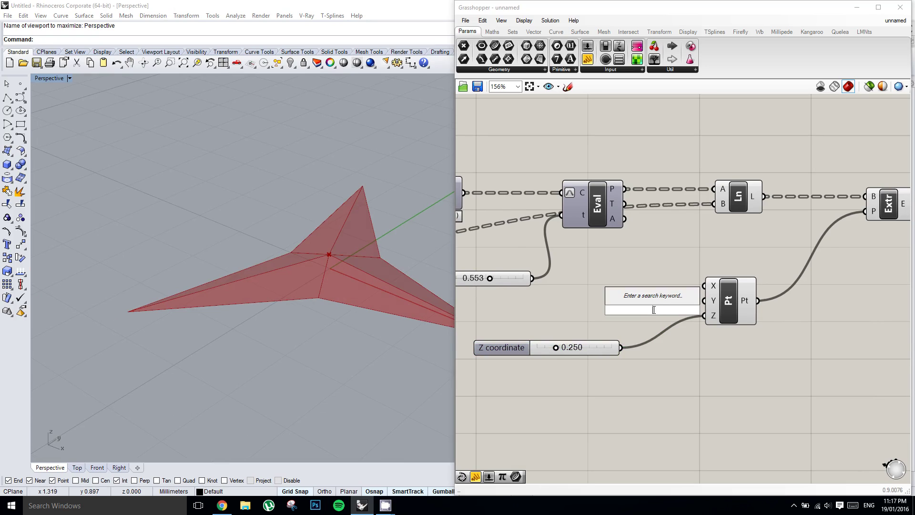
{"action": "type", "text": "neg"}
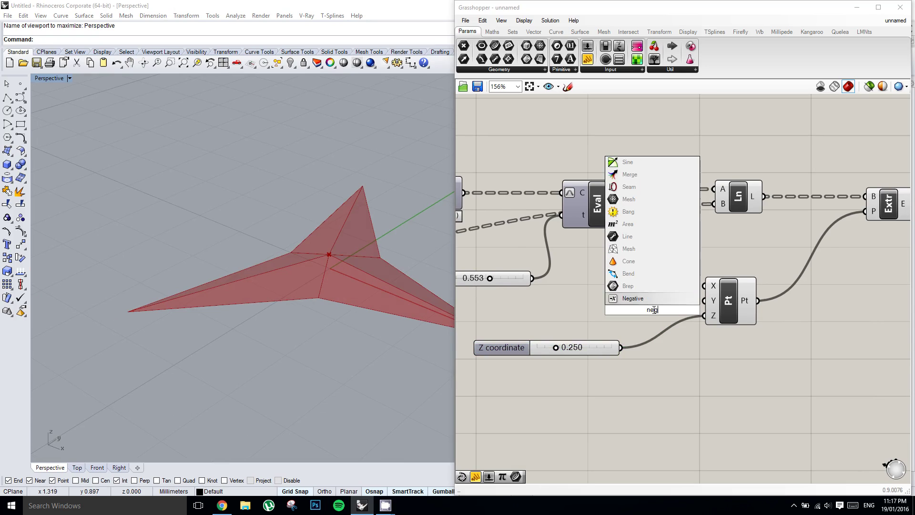
{"action": "key", "text": "Return"}
{"action": "left_click_drag", "start_coordinate": [653, 310], "coordinate": [627, 310]}
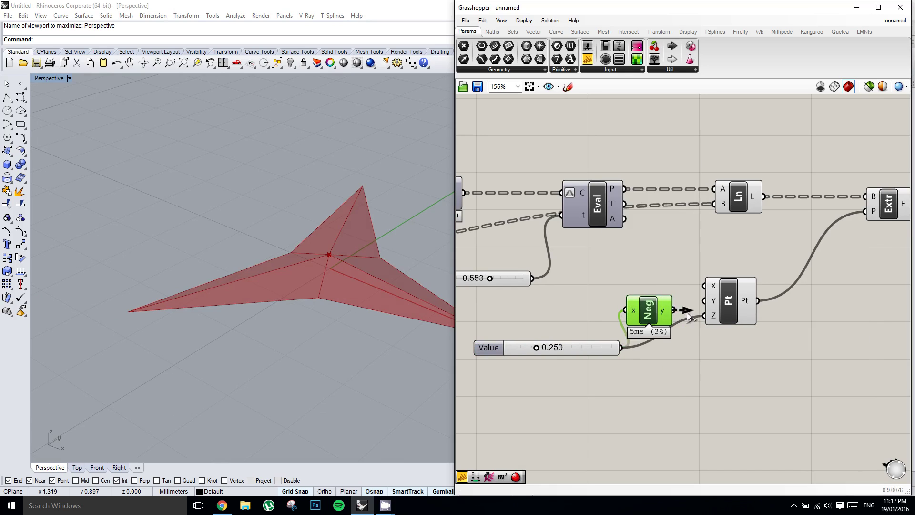
{"action": "mouse_move", "coordinate": [705, 318]}
{"action": "left_mouse_down"}
{"action": "mouse_move", "coordinate": [653, 324]}
{"action": "mouse_move", "coordinate": [707, 318]}
{"action": "left_mouse_up"}
Step: Move the Extrude Point component farther away from the last Line
{"action": "right_click_drag", "start_coordinate": [285, 269], "coordinate": [401, 284]}
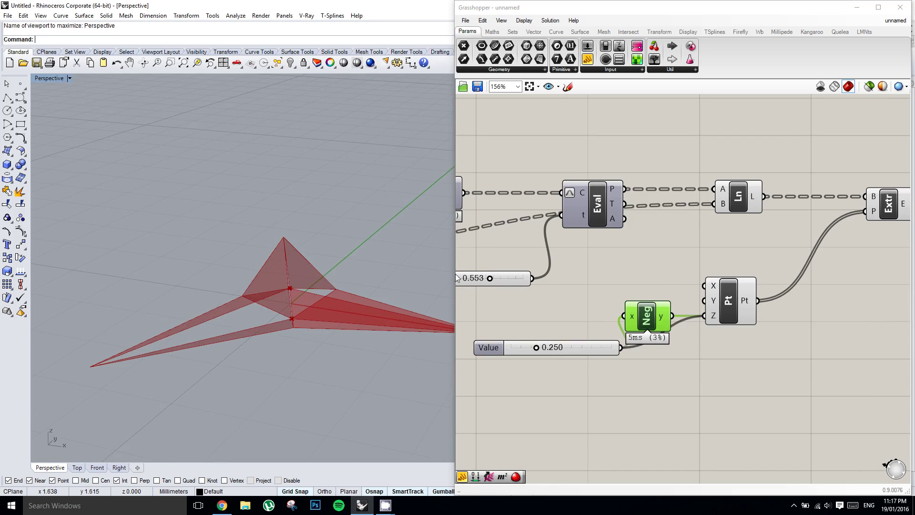
{"action": "right_click_drag", "start_coordinate": [360, 260], "coordinate": [332, 279]}
{"action": "right_click_drag", "start_coordinate": [798, 193], "coordinate": [694, 205]}
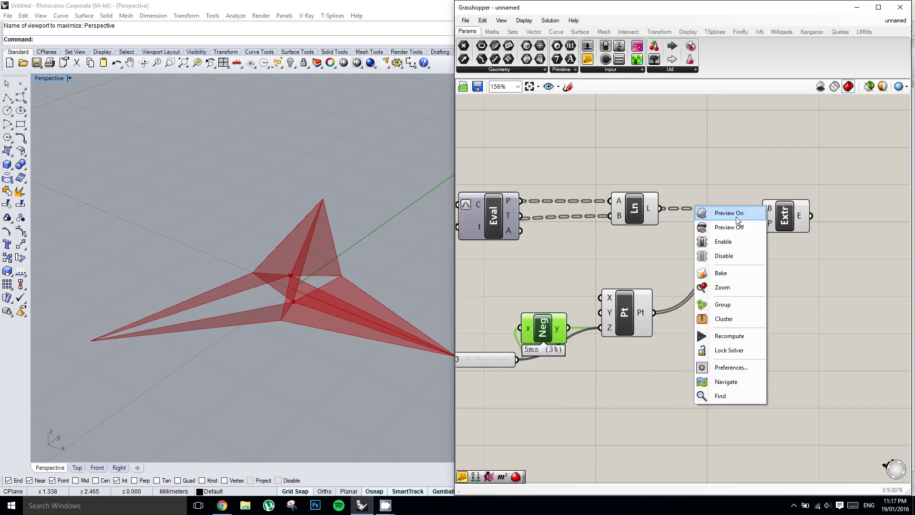
{"action": "right_click_drag", "start_coordinate": [766, 217], "coordinate": [729, 223]}
{"action": "left_click_drag", "start_coordinate": [744, 221], "coordinate": [783, 225]}
Step: Examine how the extruded surfaces meet the upper and lower tip points in the Perspective viewport
{"action": "mouse_move", "coordinate": [345, 285]}
{"action": "right_mouse_down"}
{"action": "mouse_move", "coordinate": [347, 235]}
{"action": "mouse_move", "coordinate": [339, 276]}
{"action": "right_mouse_up"}
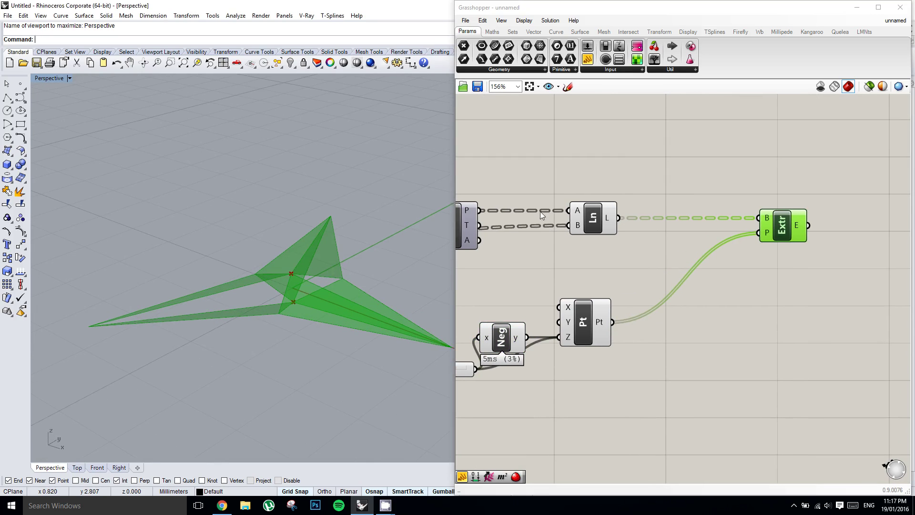
{"action": "right_click_drag", "start_coordinate": [672, 211], "coordinate": [633, 250]}
{"action": "scroll", "coordinate": [726, 237], "scroll_direction": "up", "scroll_amount": 1}
{"action": "left_click", "coordinate": [717, 239]}
{"action": "mouse_move", "coordinate": [352, 293]}
{"action": "right_mouse_down"}
{"action": "mouse_move", "coordinate": [292, 288]}
{"action": "mouse_move", "coordinate": [292, 300]}
{"action": "mouse_move", "coordinate": [345, 269]}
{"action": "mouse_move", "coordinate": [286, 311]}
{"action": "mouse_move", "coordinate": [315, 302]}
{"action": "mouse_move", "coordinate": [286, 261]}
{"action": "mouse_move", "coordinate": [262, 280]}
{"action": "mouse_move", "coordinate": [388, 315]}
{"action": "mouse_move", "coordinate": [306, 313]}
{"action": "mouse_move", "coordinate": [345, 288]}
{"action": "right_mouse_up"}
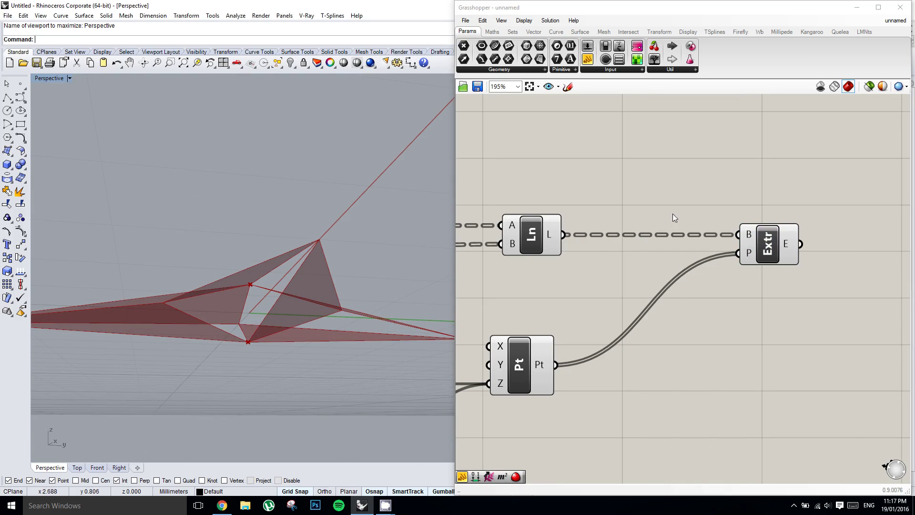
Step: Add a Join Curves component and place it above the wire between the last Line and Extrude Point
{"action": "right_click_drag", "start_coordinate": [675, 218], "coordinate": [688, 225]}
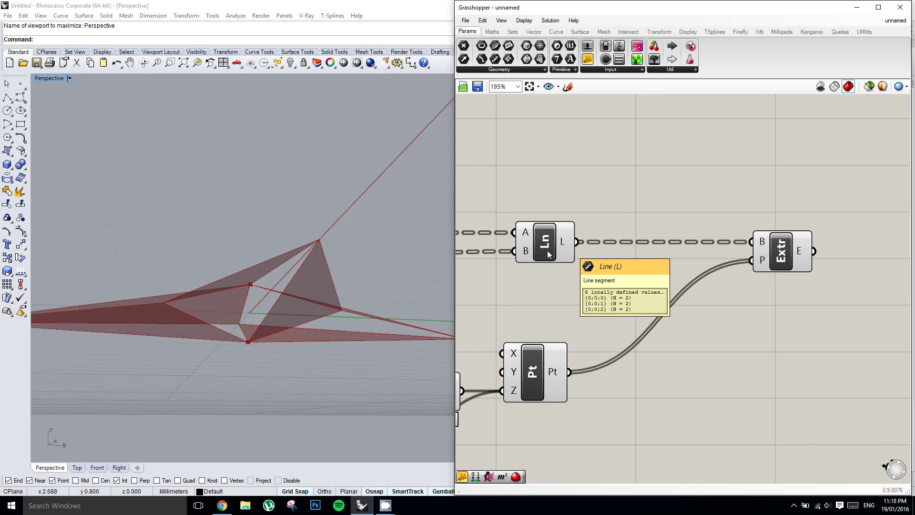
{"action": "right_click_drag", "start_coordinate": [314, 305], "coordinate": [282, 284]}
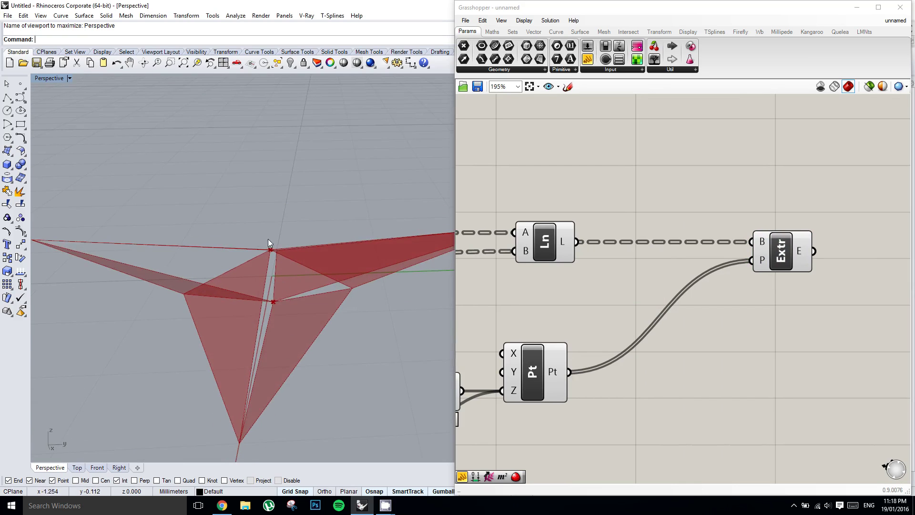
{"action": "right_click_drag", "start_coordinate": [269, 240], "coordinate": [293, 291]}
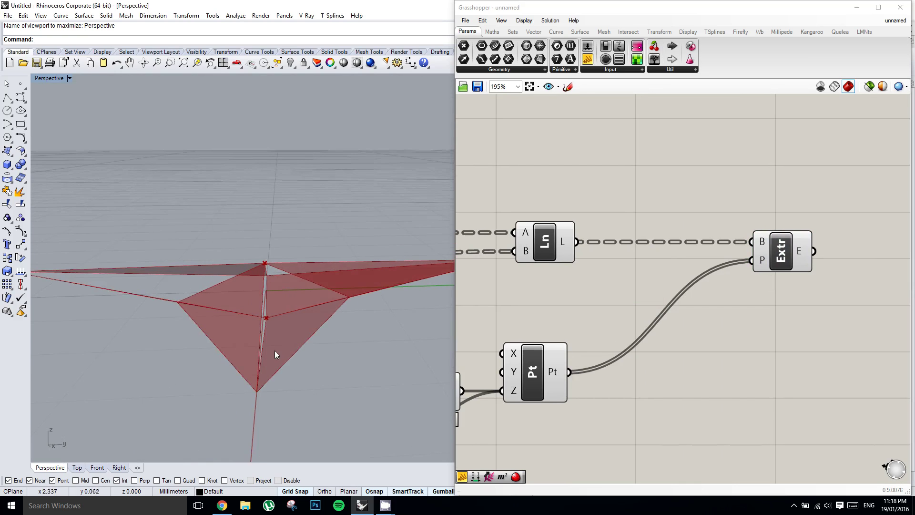
{"action": "right_click_drag", "start_coordinate": [275, 353], "coordinate": [278, 327]}
{"action": "right_click_drag", "start_coordinate": [595, 287], "coordinate": [586, 318]}
{"action": "double_click", "coordinate": [652, 238]}
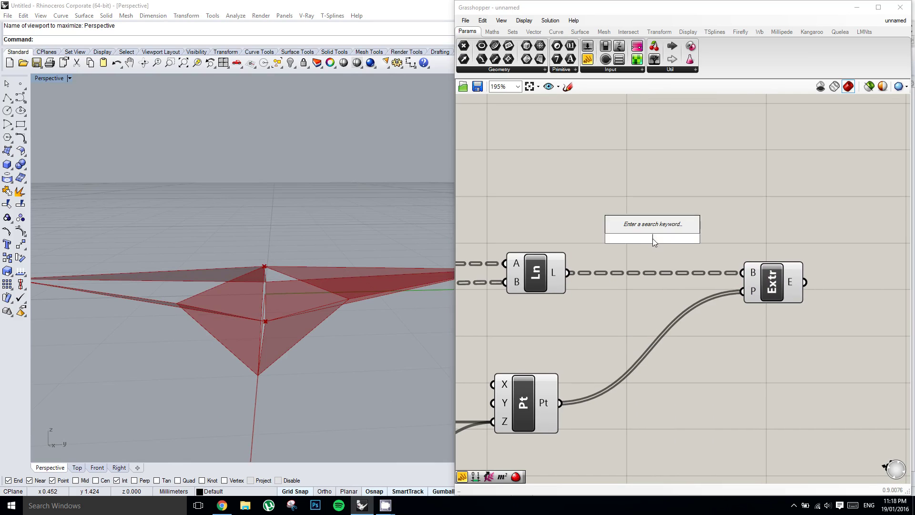
{"action": "type", "text": "join"}
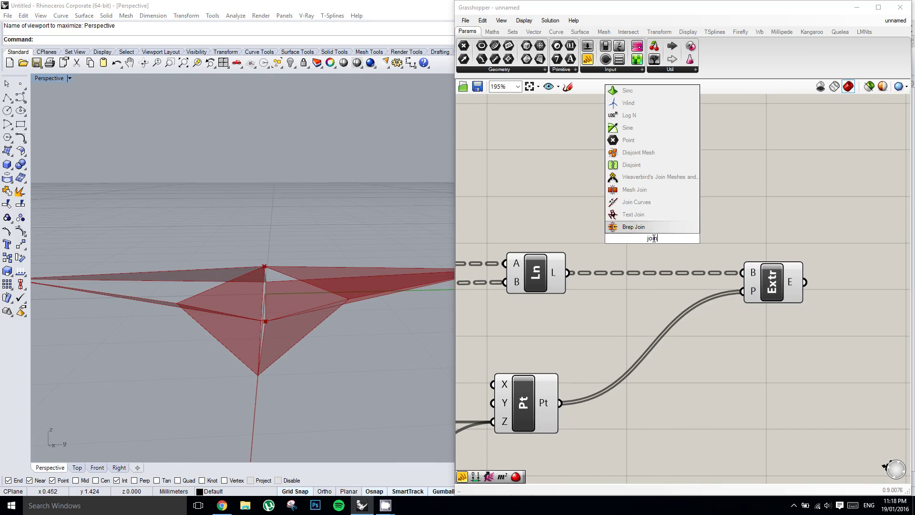
{"action": "key", "text": "Down"}
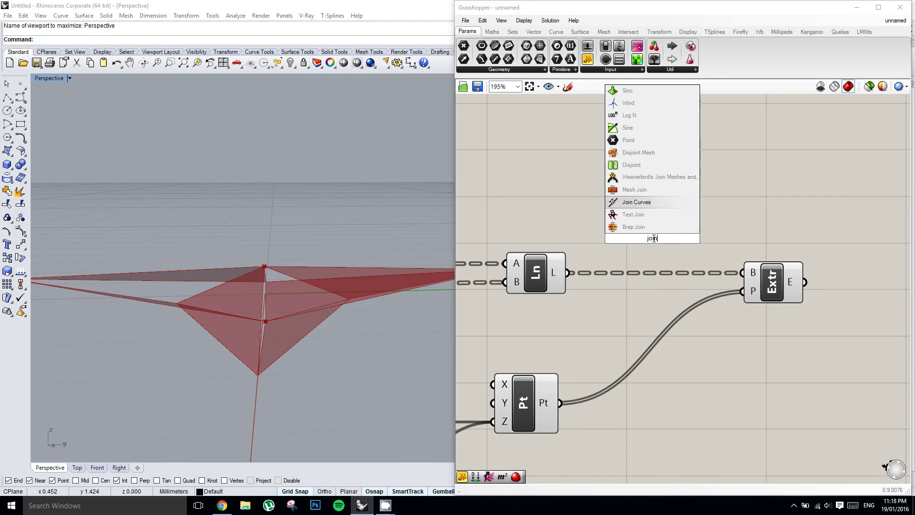
{"action": "key", "text": "Return"}
{"action": "right_click_drag", "start_coordinate": [551, 276], "coordinate": [574, 272]}
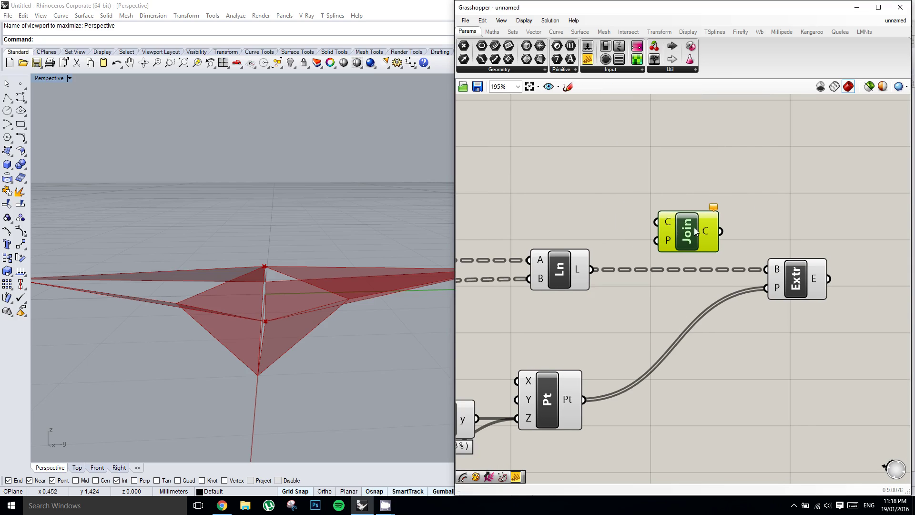
{"action": "left_click_drag", "start_coordinate": [695, 231], "coordinate": [727, 204]}
Step: Add a Shift Paths component and connect the last Line's output (L) to its D input
{"action": "double_click", "coordinate": [647, 220]}
{"action": "type", "text": "sh"}
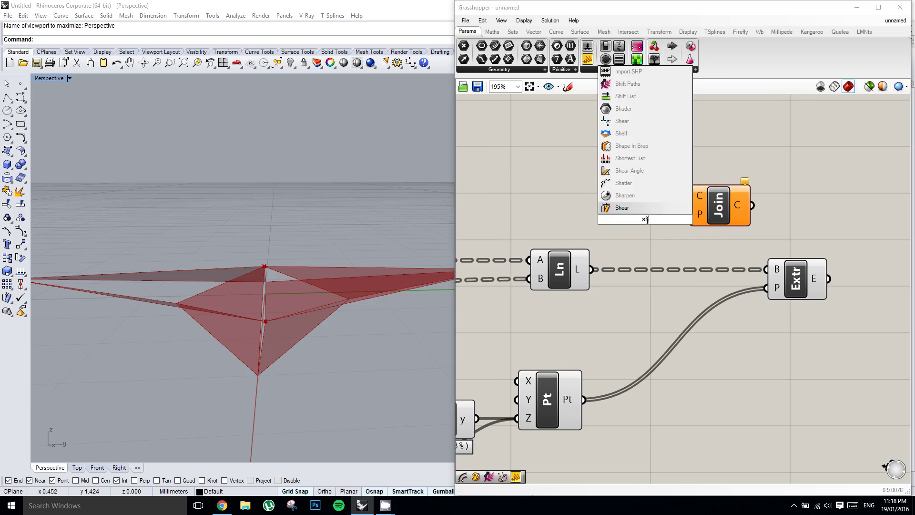
{"action": "type", "text": "ift"}
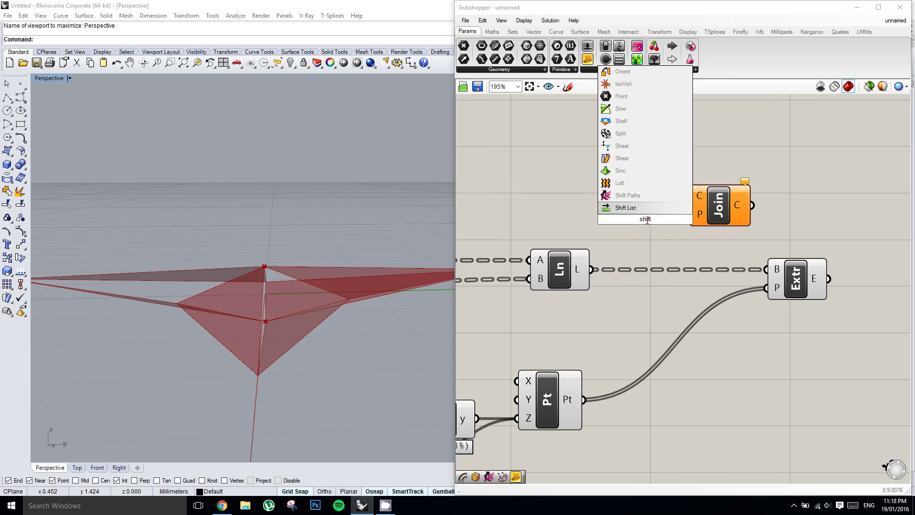
{"action": "key", "text": "Up"}
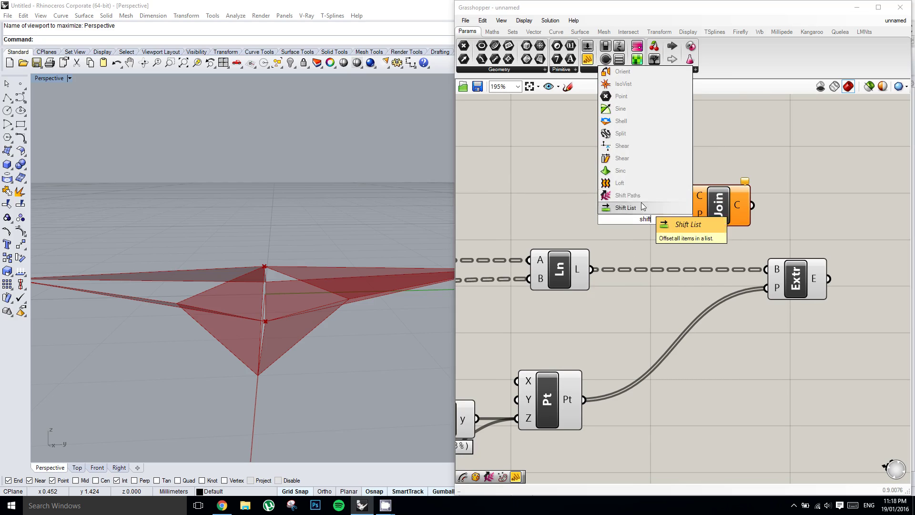
{"action": "key", "text": "Return"}
{"action": "left_click_drag", "start_coordinate": [667, 228], "coordinate": [691, 262]}
{"action": "left_click_drag", "start_coordinate": [591, 270], "coordinate": [670, 273]}
Step: Move the Shift Paths component closer to the last Line
{"action": "right_click_drag", "start_coordinate": [647, 278], "coordinate": [676, 277]}
{"action": "right_click", "coordinate": [677, 289]}
{"action": "right_click", "coordinate": [676, 278]}
{"action": "left_click", "coordinate": [675, 276]}
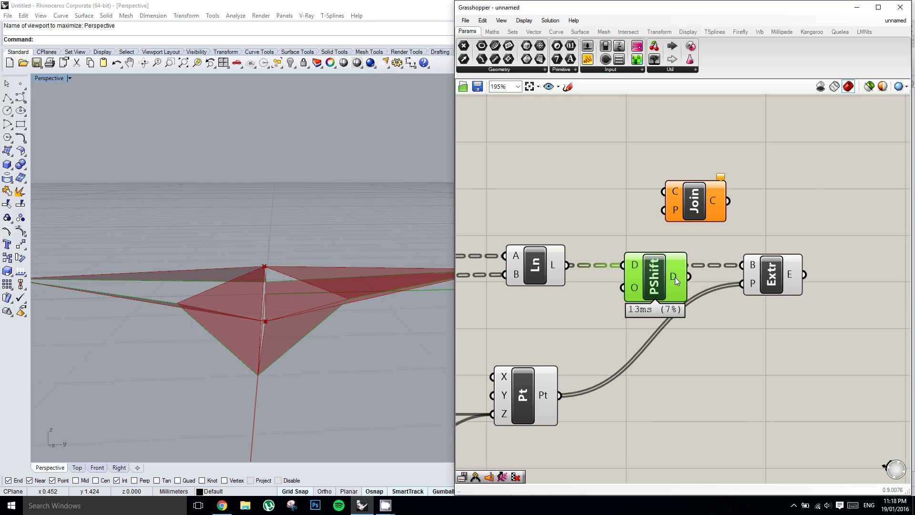
{"action": "left_click_drag", "start_coordinate": [667, 279], "coordinate": [645, 280]}
Step: Reposition Join Curves and connect Shift Paths' output (D) to its C input
{"action": "right_click_drag", "start_coordinate": [679, 208], "coordinate": [654, 210]}
{"action": "left_click_drag", "start_coordinate": [654, 213], "coordinate": [666, 217]}
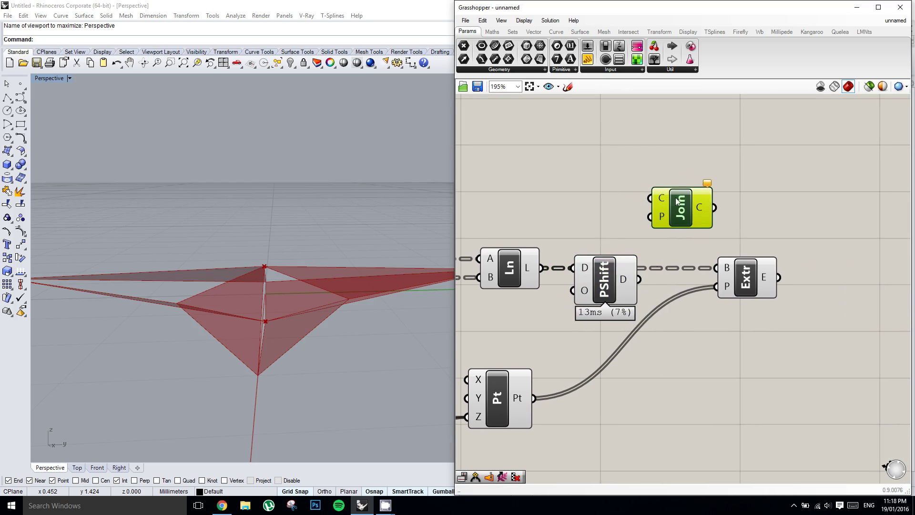
{"action": "left_click_drag", "start_coordinate": [640, 281], "coordinate": [652, 199]}
Step: Connect Join Curves' output to Extrude Point's B input, spacing the components so Join Curves sits between Shift Paths and Extrude Point
{"action": "right_click_drag", "start_coordinate": [743, 249], "coordinate": [718, 245]}
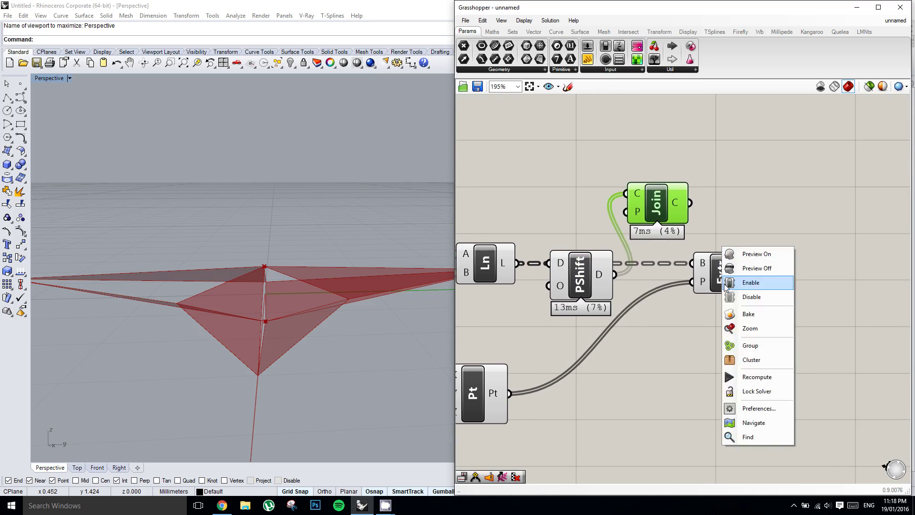
{"action": "left_click", "coordinate": [715, 274]}
{"action": "left_click_drag", "start_coordinate": [714, 273], "coordinate": [756, 274]}
{"action": "left_click_drag", "start_coordinate": [670, 204], "coordinate": [675, 220]}
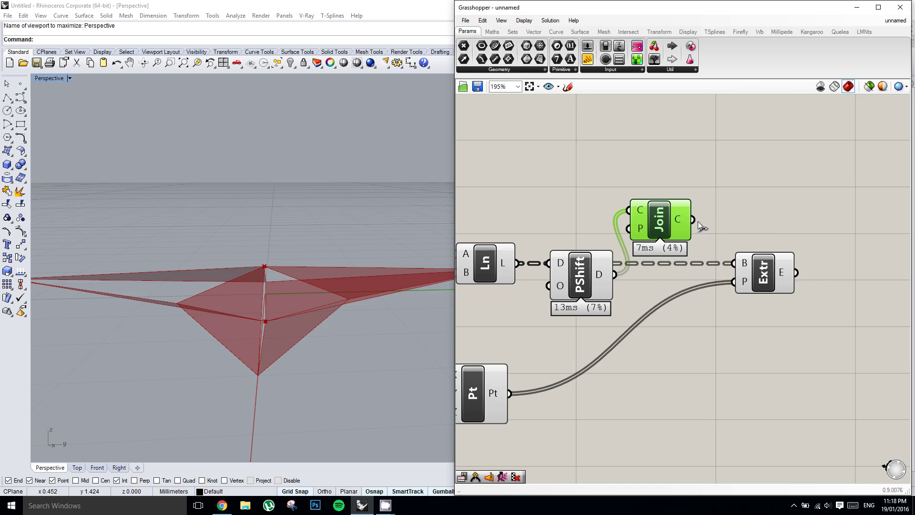
{"action": "left_click_drag", "start_coordinate": [693, 219], "coordinate": [735, 257]}
{"action": "left_click_drag", "start_coordinate": [666, 222], "coordinate": [685, 267]}
Step: Add a Brep Join component after Extrude Point and connect the extrusion output (E) to its B input
{"action": "right_click_drag", "start_coordinate": [304, 315], "coordinate": [337, 281]}
{"action": "right_click_drag", "start_coordinate": [781, 270], "coordinate": [718, 279]}
{"action": "left_click", "coordinate": [712, 282]}
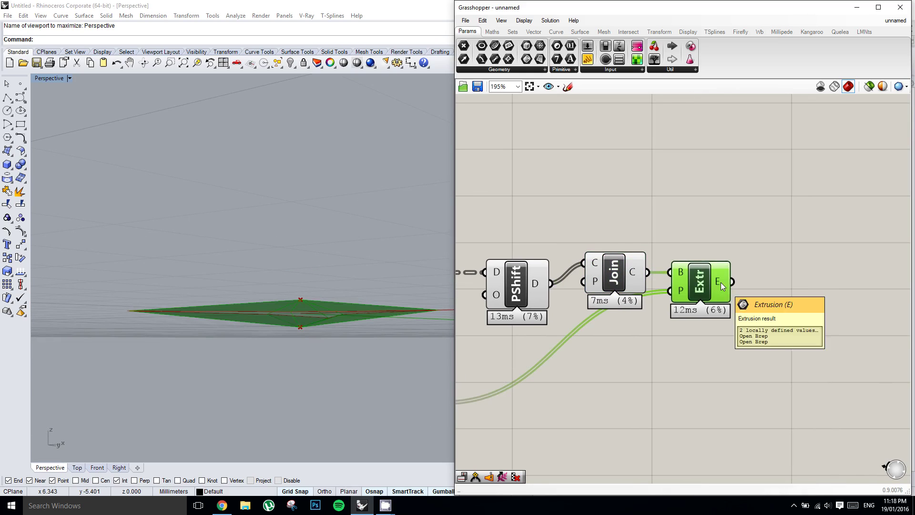
{"action": "right_click_drag", "start_coordinate": [778, 285], "coordinate": [758, 288]}
{"action": "double_click", "coordinate": [775, 283]}
{"action": "type", "text": "brep"}
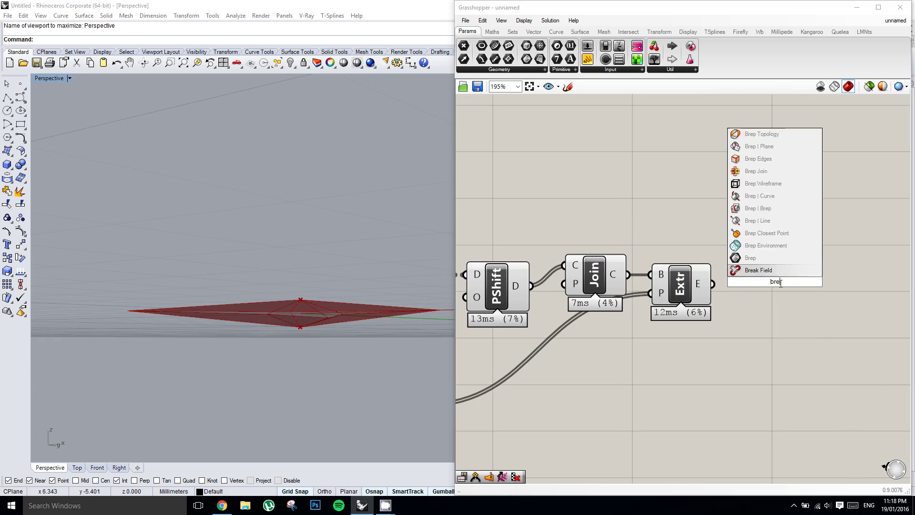
{"action": "key", "text": "Up"}
{"action": "key", "text": "Up"}
{"action": "key", "text": "Up"}
{"action": "key", "text": "Up"}
{"action": "key", "text": "Up"}
{"action": "key", "text": "Up"}
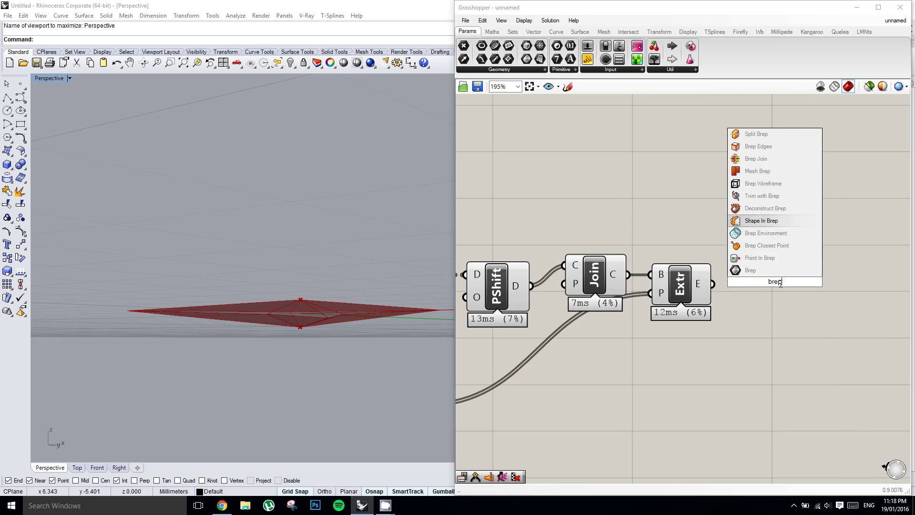
{"action": "key", "text": "Up"}
{"action": "key", "text": "Up"}
{"action": "key", "text": "Up"}
{"action": "key", "text": "Return"}
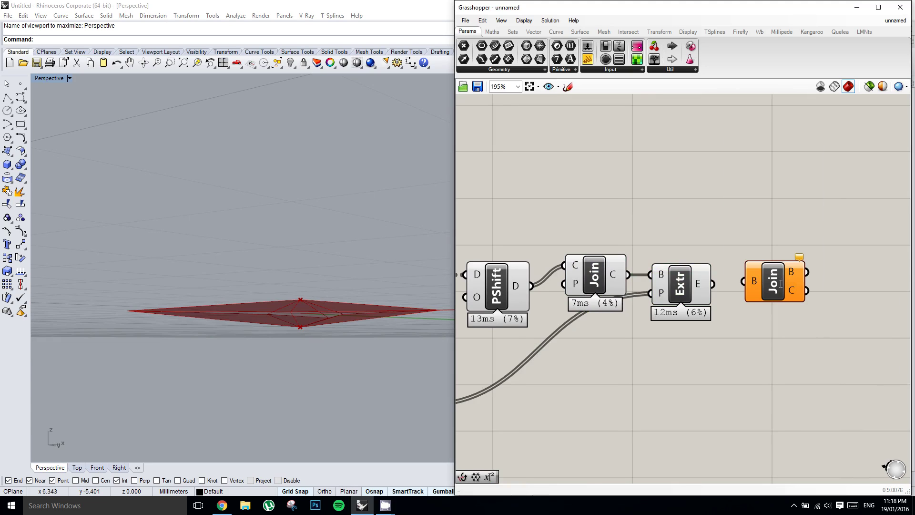
{"action": "left_click_drag", "start_coordinate": [735, 284], "coordinate": [783, 288]}
Step: Set the Value slider feeding the Negative component and Construct Point's Z input to 0.622
{"action": "right_click_drag", "start_coordinate": [746, 292], "coordinate": [808, 282]}
{"action": "right_click_drag", "start_coordinate": [730, 304], "coordinate": [836, 273]}
{"action": "right_click_drag", "start_coordinate": [512, 327], "coordinate": [764, 238]}
{"action": "left_click_drag", "start_coordinate": [566, 332], "coordinate": [620, 332]}
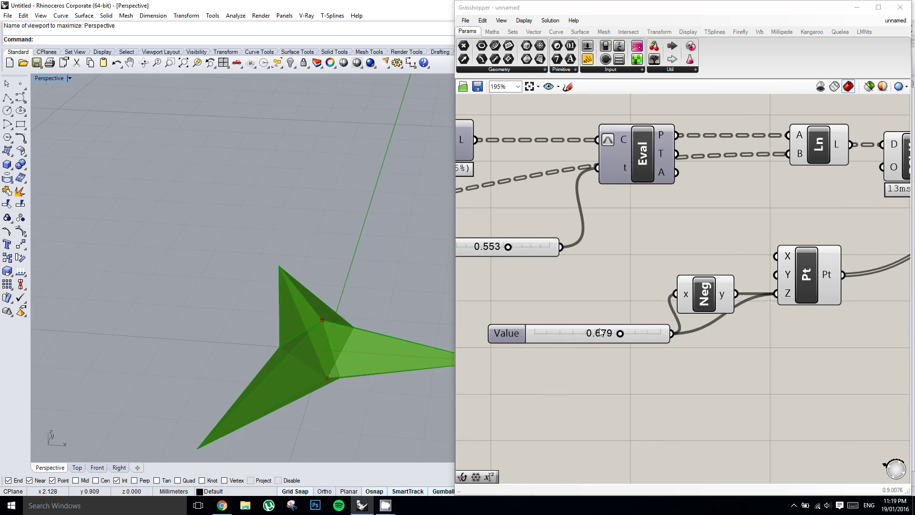
{"action": "right_click_drag", "start_coordinate": [599, 332], "coordinate": [676, 303]}
{"action": "left_click", "coordinate": [612, 314]}
{"action": "mouse_move", "coordinate": [669, 326]}
{"action": "left_mouse_down"}
{"action": "mouse_move", "coordinate": [624, 325]}
{"action": "mouse_move", "coordinate": [678, 325]}
{"action": "mouse_move", "coordinate": [663, 325]}
{"action": "left_mouse_up"}
Step: Turn off the preview of all components before Brep Join so only the joined star is displayed
{"action": "scroll", "coordinate": [715, 276], "scroll_direction": "down", "scroll_amount": 1}
{"action": "right_click_drag", "start_coordinate": [891, 244], "coordinate": [741, 275]}
{"action": "scroll", "coordinate": [757, 248], "scroll_direction": "down", "scroll_amount": 1}
{"action": "left_click", "coordinate": [763, 310]}
{"action": "left_click_drag", "start_coordinate": [745, 333], "coordinate": [496, 159]}
{"action": "middle_click", "coordinate": [505, 160]}
{"action": "left_click", "coordinate": [535, 131]}
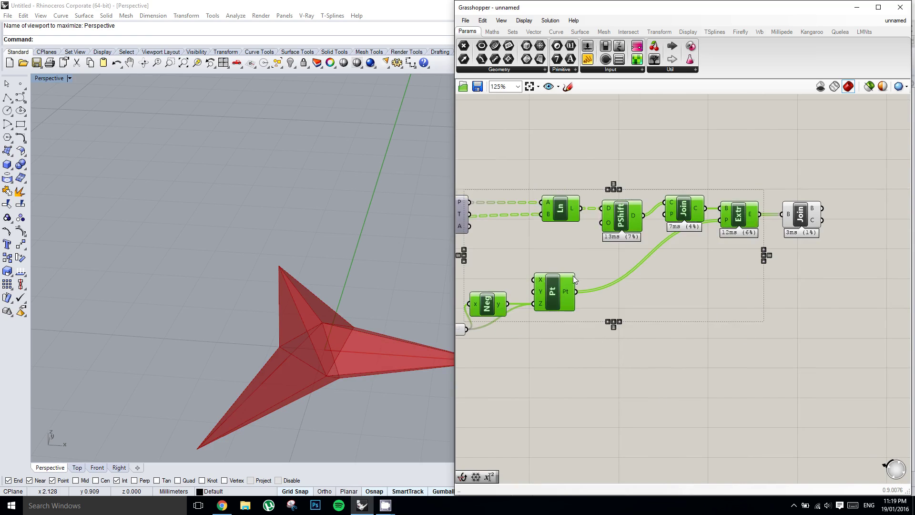
Step: Set the Value slider for the tip height to 0.575 and the Parameter slider for Evaluate Curve to 0.534
{"action": "right_click_drag", "start_coordinate": [574, 276], "coordinate": [775, 235]}
{"action": "scroll", "coordinate": [617, 280], "scroll_direction": "up", "scroll_amount": 1}
{"action": "left_click", "coordinate": [630, 294]}
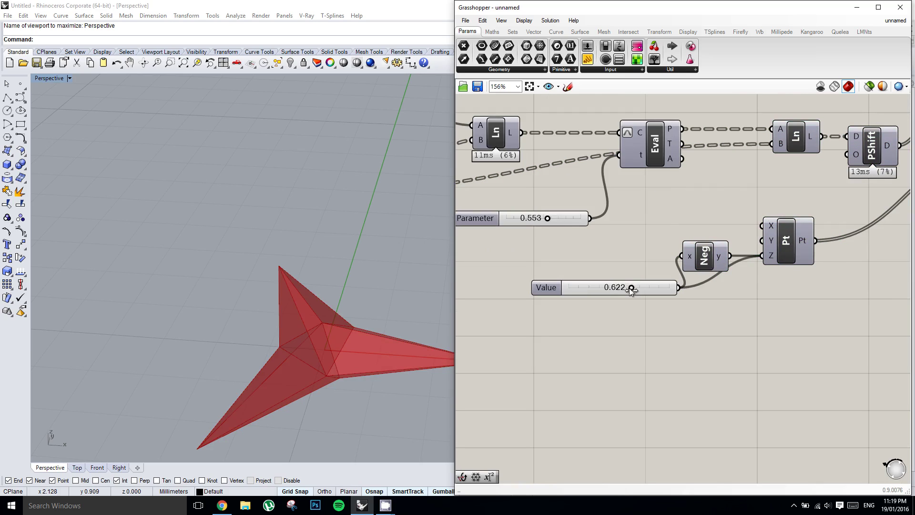
{"action": "mouse_move", "coordinate": [630, 288]}
{"action": "left_mouse_down"}
{"action": "mouse_move", "coordinate": [598, 289]}
{"action": "mouse_move", "coordinate": [625, 290]}
{"action": "left_mouse_up"}
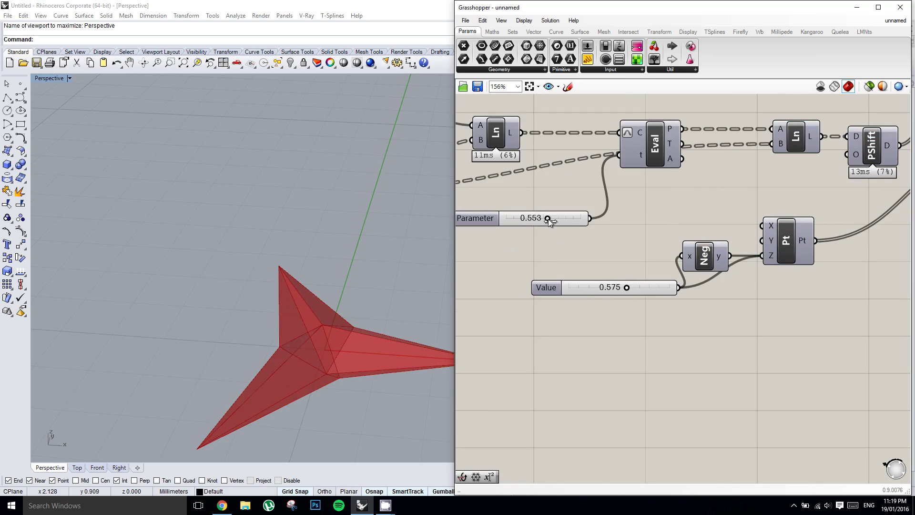
{"action": "mouse_move", "coordinate": [548, 218]}
{"action": "left_mouse_down"}
{"action": "mouse_move", "coordinate": [528, 219]}
{"action": "mouse_move", "coordinate": [584, 224]}
{"action": "mouse_move", "coordinate": [546, 226]}
{"action": "left_mouse_up"}
{"action": "right_click_drag", "start_coordinate": [671, 222], "coordinate": [619, 228]}
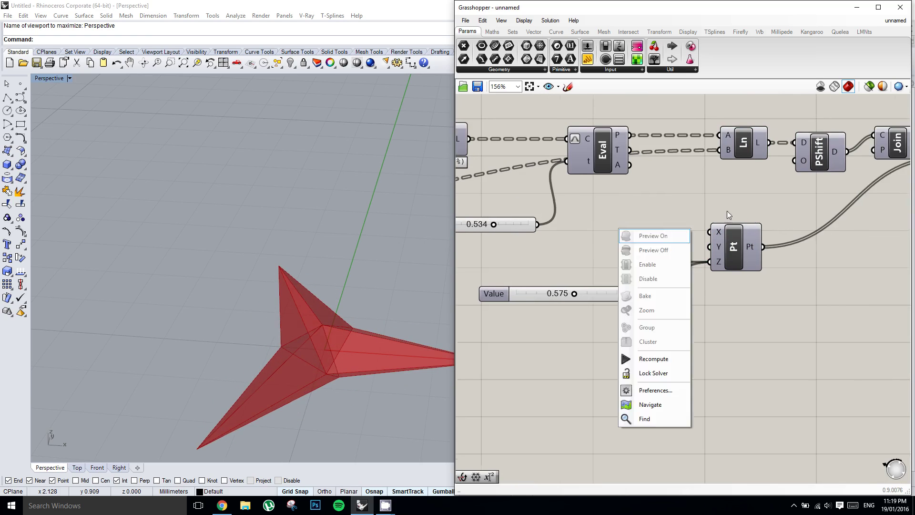
Step: Switch to the browser to examine the star-panelled tower reference image, and return to Rhino and Grasshopper
{"action": "scroll", "coordinate": [727, 211], "scroll_direction": "down", "scroll_amount": 5}
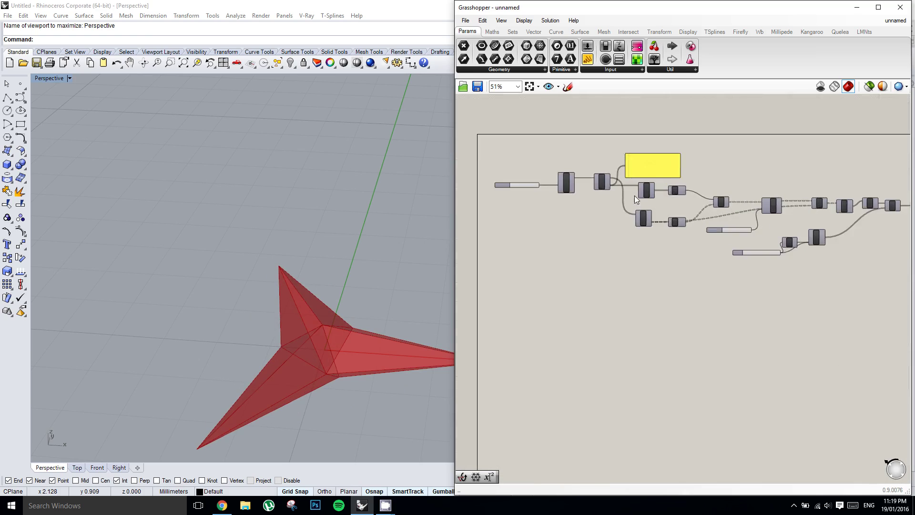
{"action": "right_click_drag", "start_coordinate": [634, 196], "coordinate": [640, 230]}
{"action": "key", "text": "alt+Tab"}
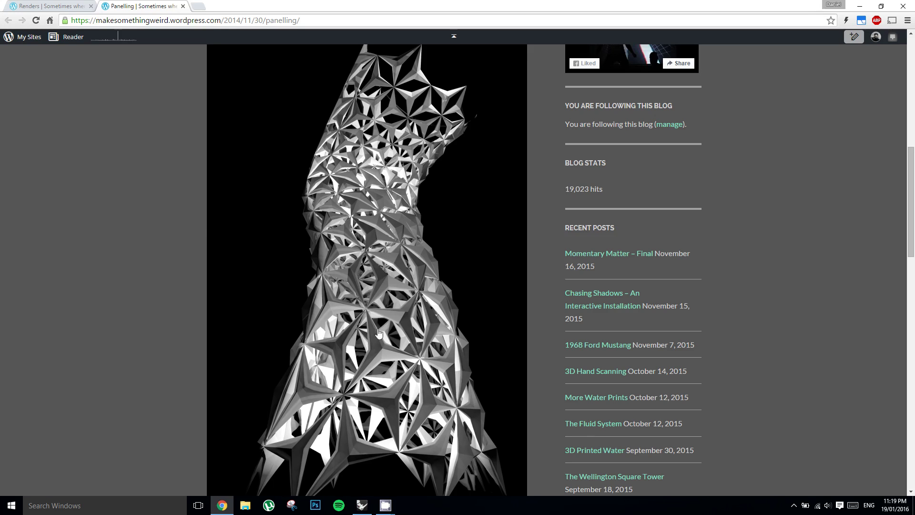
{"action": "key", "text": "alt+Tab"}
{"action": "key", "text": "alt+Tab"}
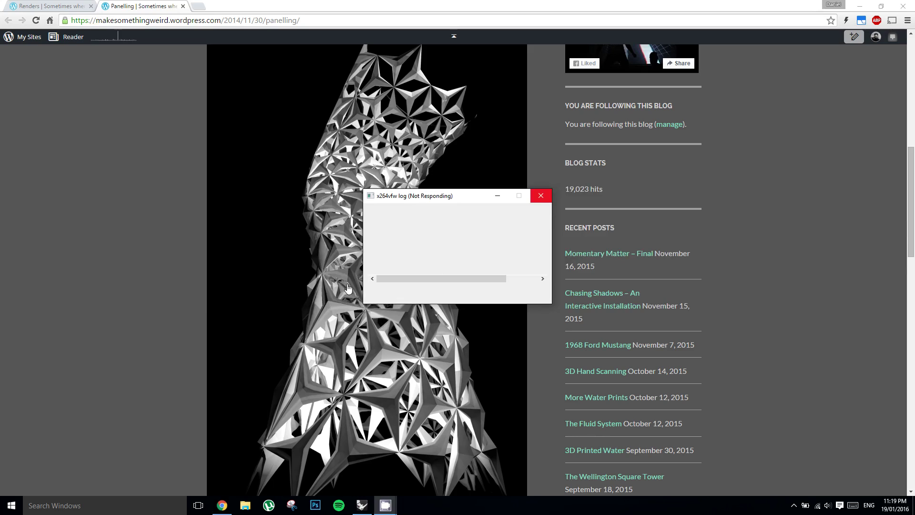
{"action": "key", "text": "alt+Tab"}
{"action": "key", "text": "alt+Tab"}
Step: Switch Rhino to the Front viewport and frame the empty area above the star panel
{"action": "scroll", "coordinate": [296, 274], "scroll_direction": "down", "scroll_amount": 10}
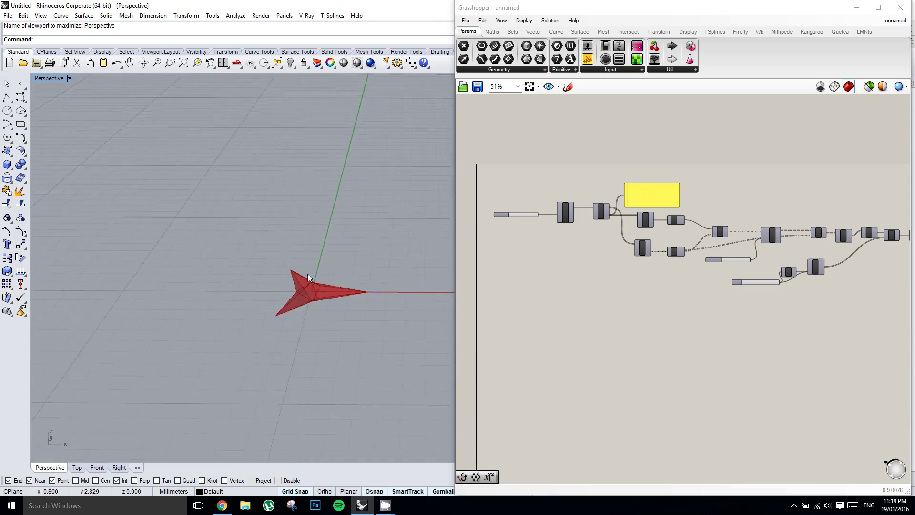
{"action": "scroll", "coordinate": [308, 273], "scroll_direction": "up", "scroll_amount": 4}
{"action": "right_click_drag", "start_coordinate": [307, 273], "coordinate": [323, 304]}
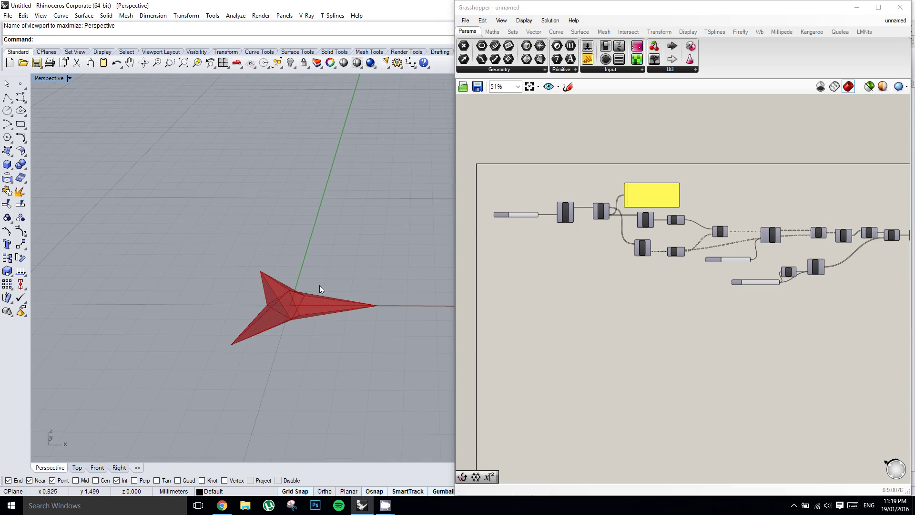
{"action": "mouse_move", "coordinate": [323, 262]}
{"action": "right_mouse_down"}
{"action": "mouse_move", "coordinate": [244, 285]}
{"action": "mouse_move", "coordinate": [308, 284]}
{"action": "mouse_move", "coordinate": [340, 267]}
{"action": "right_mouse_up"}
{"action": "key", "text": "ctrl+F2"}
{"action": "scroll", "coordinate": [265, 279], "scroll_direction": "down", "scroll_amount": 10}
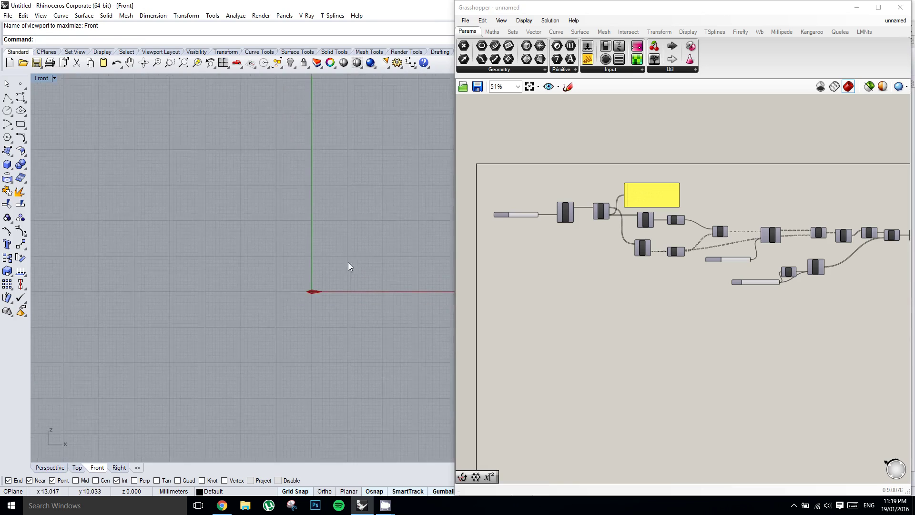
{"action": "scroll", "coordinate": [348, 262], "scroll_direction": "up", "scroll_amount": 2}
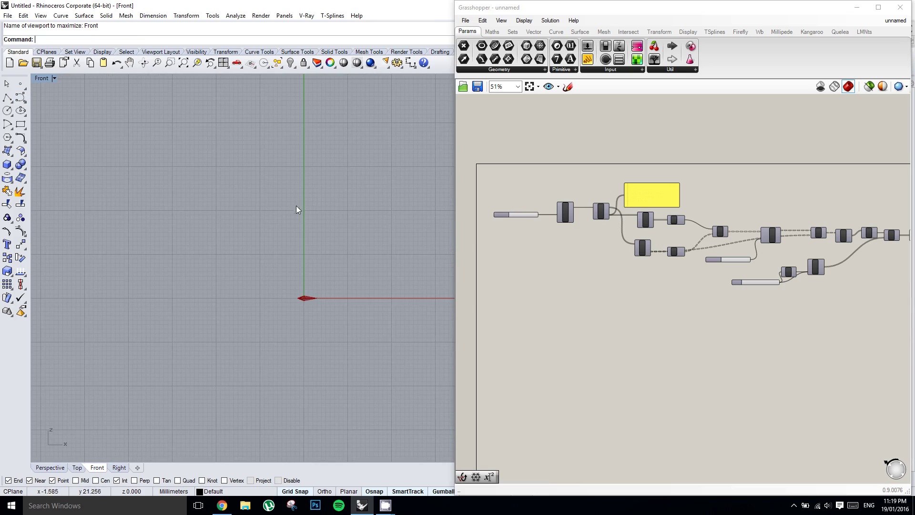
{"action": "right_click_drag", "start_coordinate": [296, 206], "coordinate": [318, 210]}
Step: Draw a degree-3 control-point curve from the origin (0), winding upward in an S shape to about 58 mm high
{"action": "left_click", "coordinate": [21, 86]}
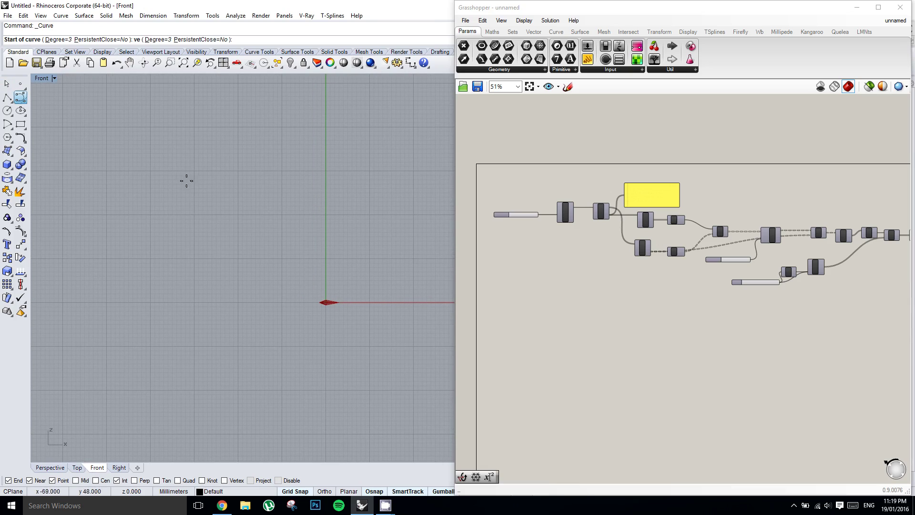
{"action": "type", "text": "0"}
{"action": "key", "text": "Return"}
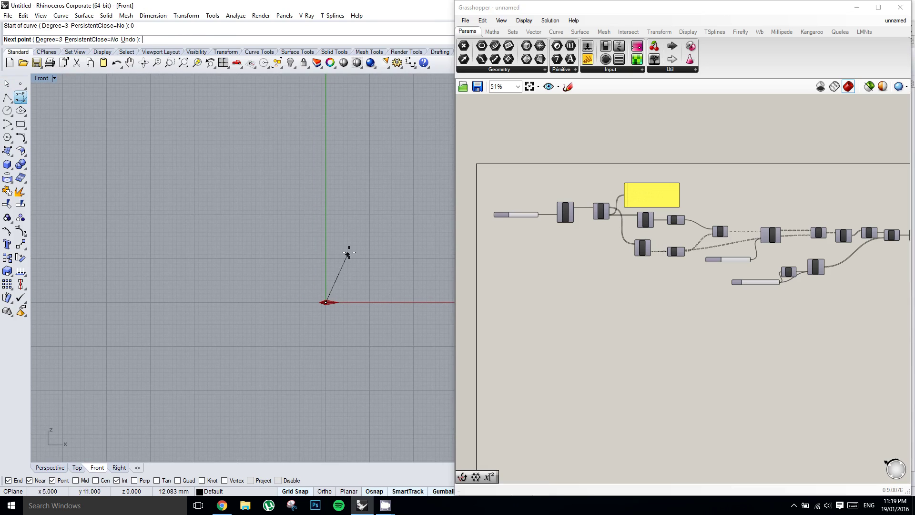
{"action": "left_click", "coordinate": [313, 248]}
{"action": "right_click_drag", "start_coordinate": [298, 204], "coordinate": [314, 269]}
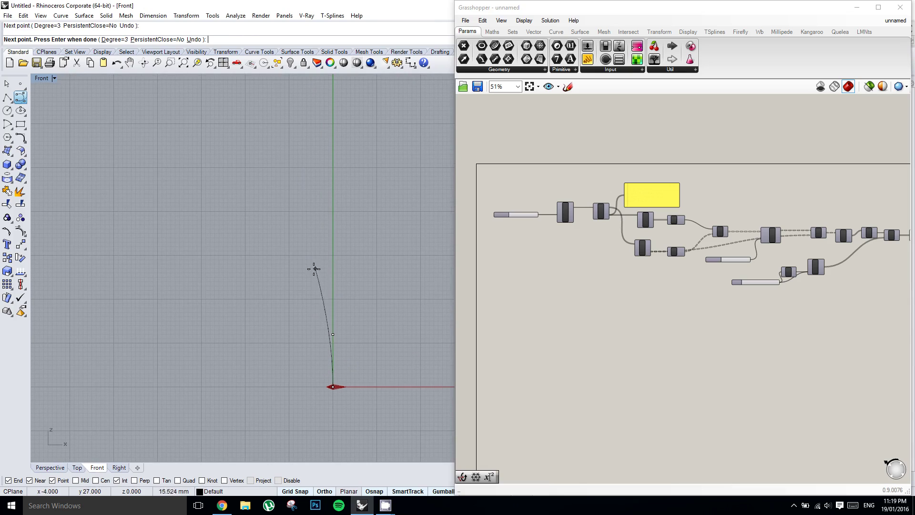
{"action": "left_click", "coordinate": [315, 269]}
{"action": "left_click", "coordinate": [345, 189]}
{"action": "left_click", "coordinate": [328, 132]}
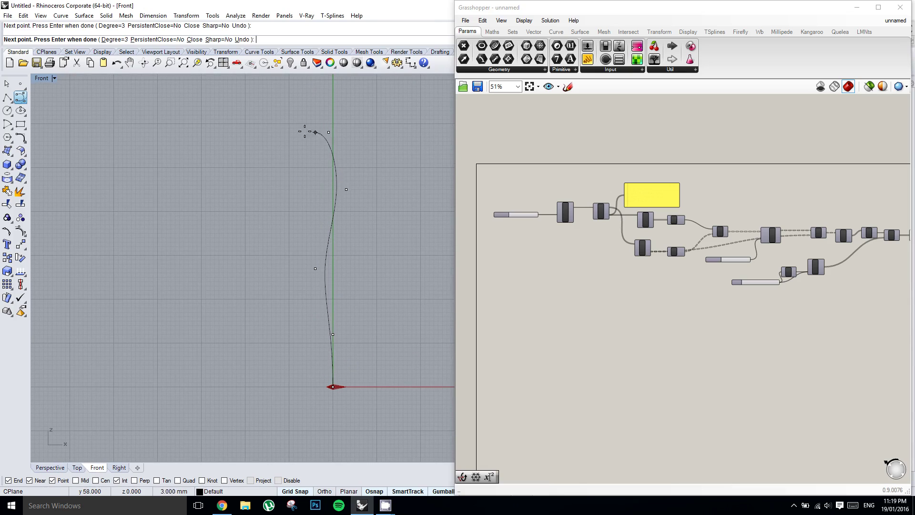
{"action": "right_click", "coordinate": [312, 112]}
Step: Select the new S-shaped curve and show it with the star panel in the Perspective viewport
{"action": "left_click", "coordinate": [332, 153]}
{"action": "right_click_drag", "start_coordinate": [348, 166], "coordinate": [355, 267]}
{"action": "key", "text": "ctrl+F4"}
{"action": "scroll", "coordinate": [352, 291], "scroll_direction": "down", "scroll_amount": 8}
{"action": "right_click_drag", "start_coordinate": [347, 310], "coordinate": [326, 314]}
Step: Add a Curve parameter below the polygon components and assign the selected S-shaped Rhino curve to it
{"action": "right_click_drag", "start_coordinate": [568, 277], "coordinate": [610, 265]}
{"action": "double_click", "coordinate": [610, 265]}
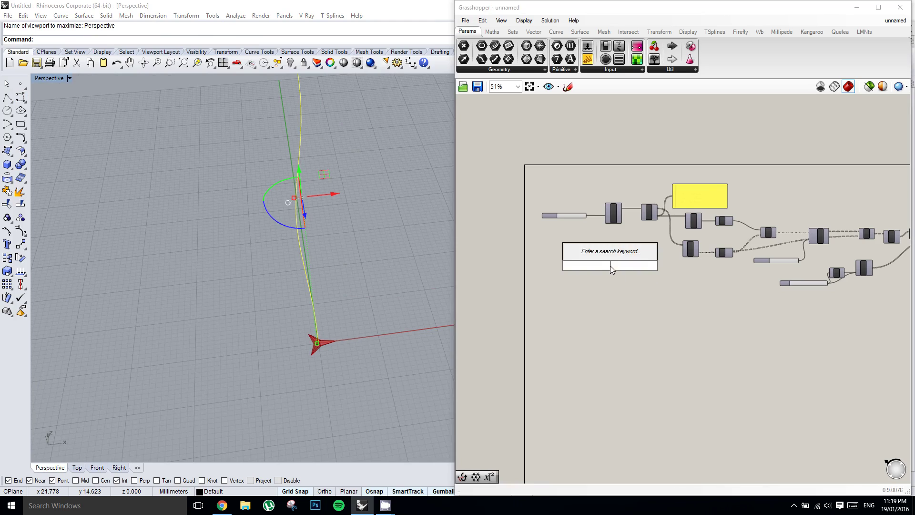
{"action": "type", "text": "crv"}
{"action": "key", "text": "Return"}
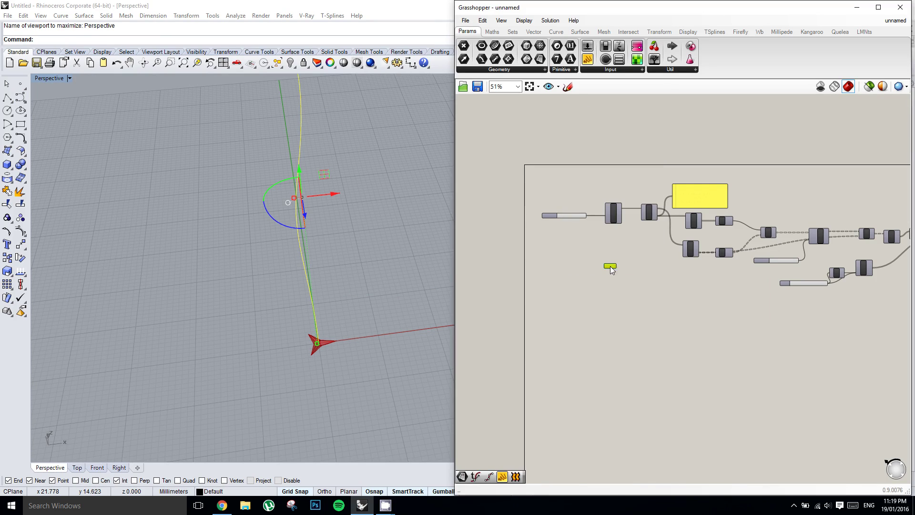
{"action": "right_click", "coordinate": [608, 266]}
{"action": "left_click", "coordinate": [665, 407]}
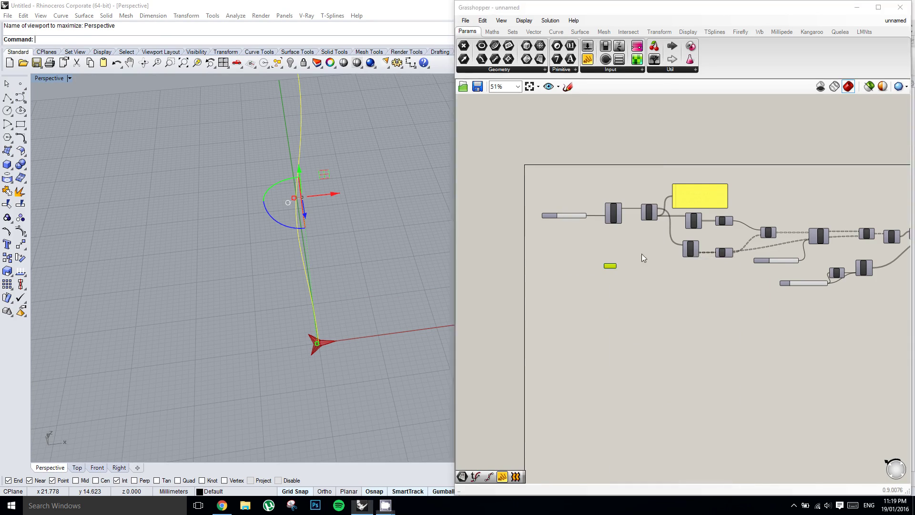
{"action": "scroll", "coordinate": [636, 258], "scroll_direction": "up", "scroll_amount": 2}
{"action": "left_click_drag", "start_coordinate": [598, 272], "coordinate": [584, 323]}
{"action": "right_click_drag", "start_coordinate": [647, 320], "coordinate": [657, 298]}
{"action": "left_click", "coordinate": [684, 298]}
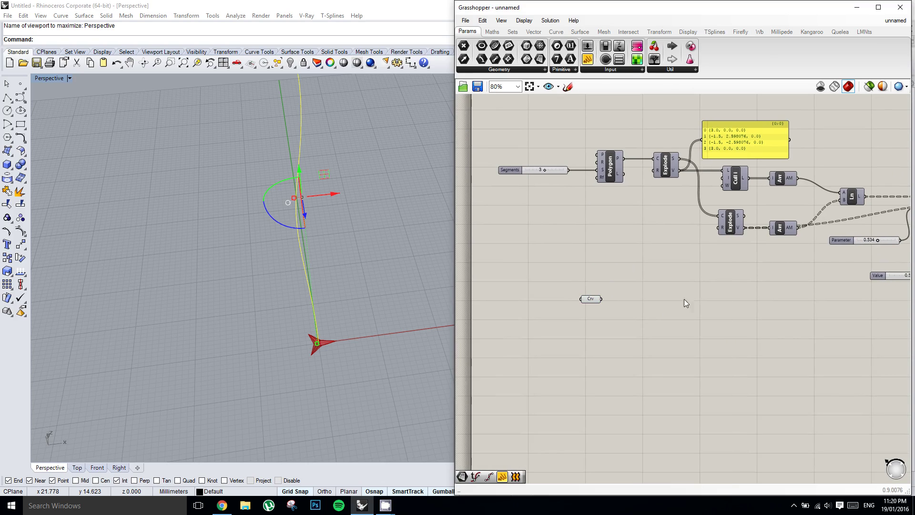
Step: Add a Pipe component and connect the Curve parameter to its curve input
{"action": "double_click", "coordinate": [680, 304]}
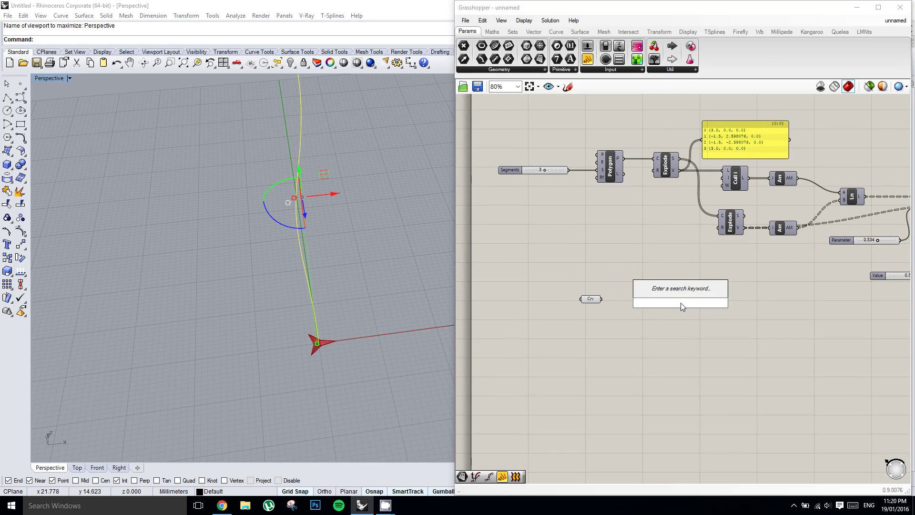
{"action": "type", "text": "pipe"}
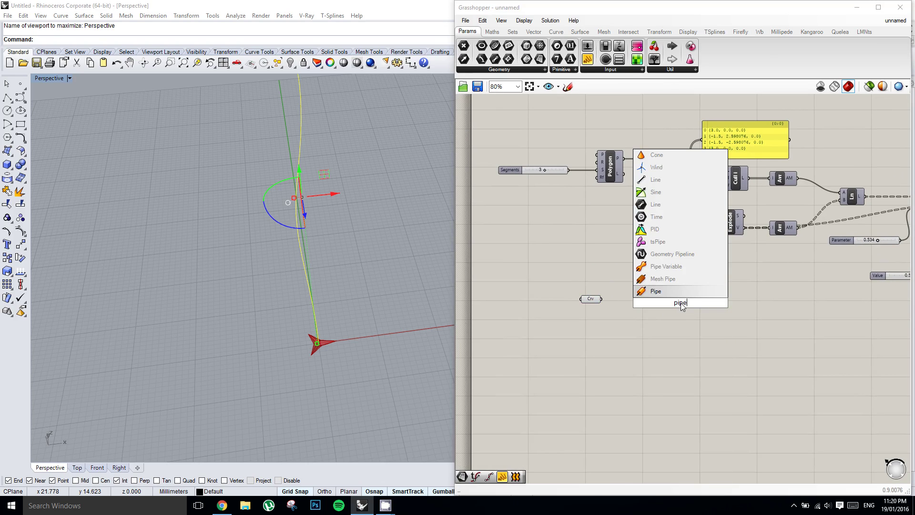
{"action": "key", "text": "Up"}
{"action": "key", "text": "Down"}
{"action": "key", "text": "Return"}
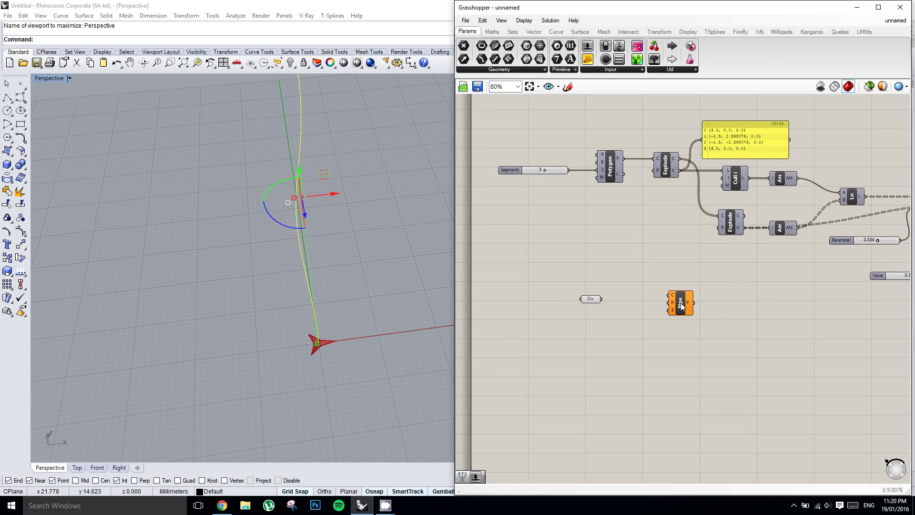
{"action": "right_click_drag", "start_coordinate": [681, 279], "coordinate": [689, 272]}
{"action": "scroll", "coordinate": [619, 301], "scroll_direction": "up", "scroll_amount": 2}
{"action": "left_click_drag", "start_coordinate": [608, 287], "coordinate": [715, 298]}
{"action": "right_click_drag", "start_coordinate": [695, 299], "coordinate": [705, 297]}
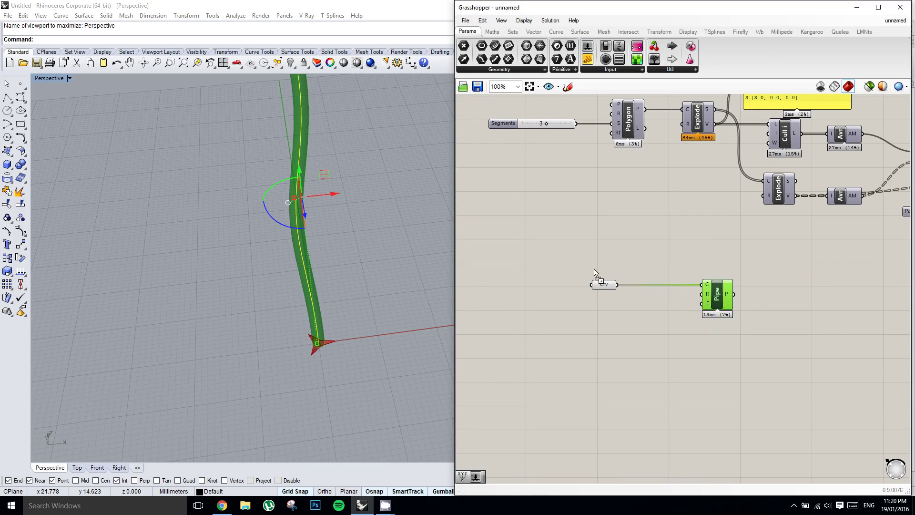
Step: Add a number slider for the pipe's radius and set it to 0.560
{"action": "left_click_drag", "start_coordinate": [595, 272], "coordinate": [614, 307]}
{"action": "left_click_drag", "start_coordinate": [704, 299], "coordinate": [704, 299]}
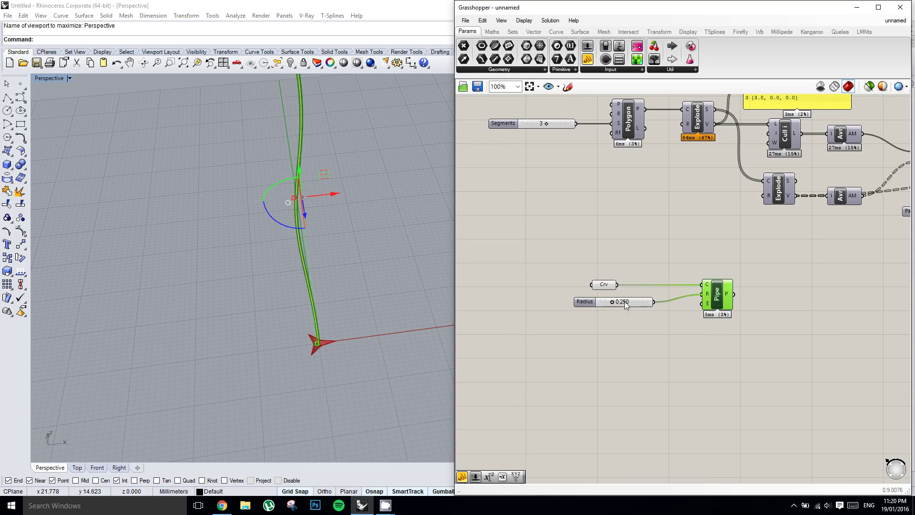
{"action": "mouse_move", "coordinate": [613, 302]}
{"action": "left_mouse_down"}
{"action": "mouse_move", "coordinate": [655, 303]}
{"action": "mouse_move", "coordinate": [613, 309]}
{"action": "mouse_move", "coordinate": [627, 308]}
{"action": "left_mouse_up"}
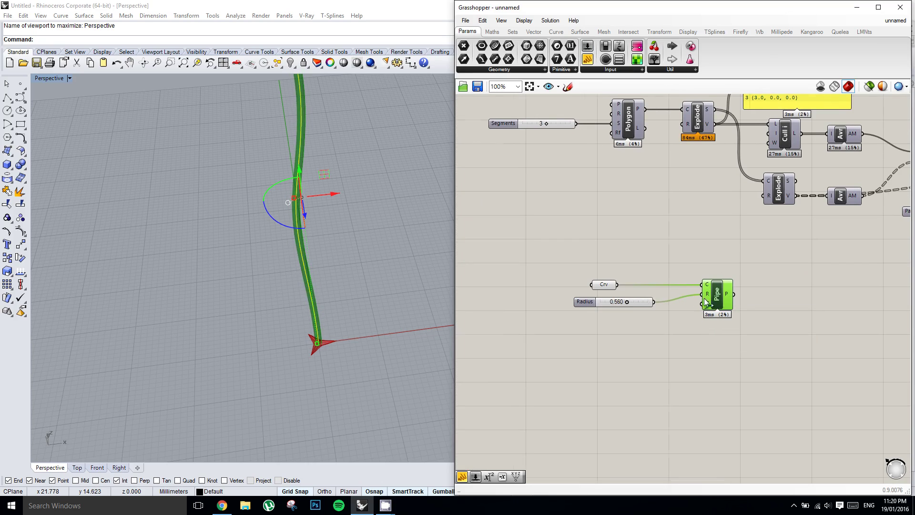
Step: Replace the Pipe component with a Pipe Variable component and connect the Curve parameter to its curve input
{"action": "right_click_drag", "start_coordinate": [716, 290], "coordinate": [688, 295]}
{"action": "key", "text": "Escape"}
{"action": "key", "text": "Delete"}
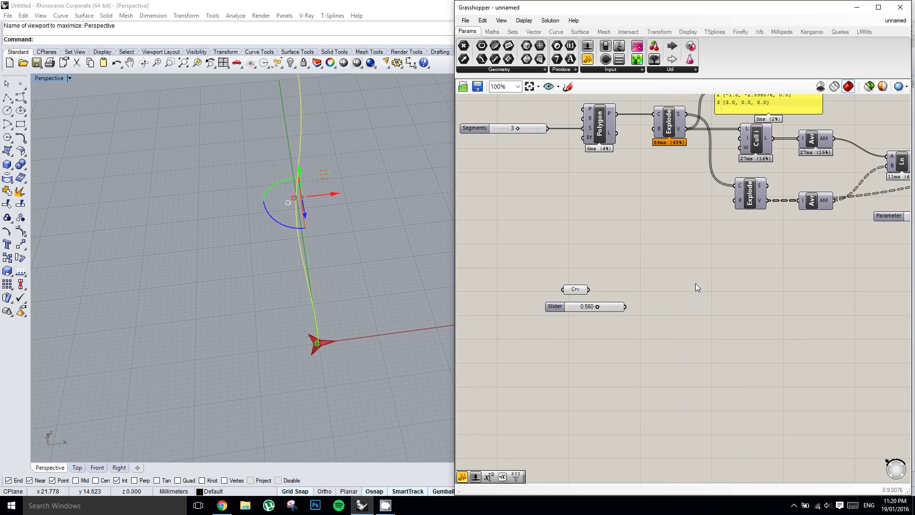
{"action": "double_click", "coordinate": [693, 286]}
{"action": "type", "text": "pipe"}
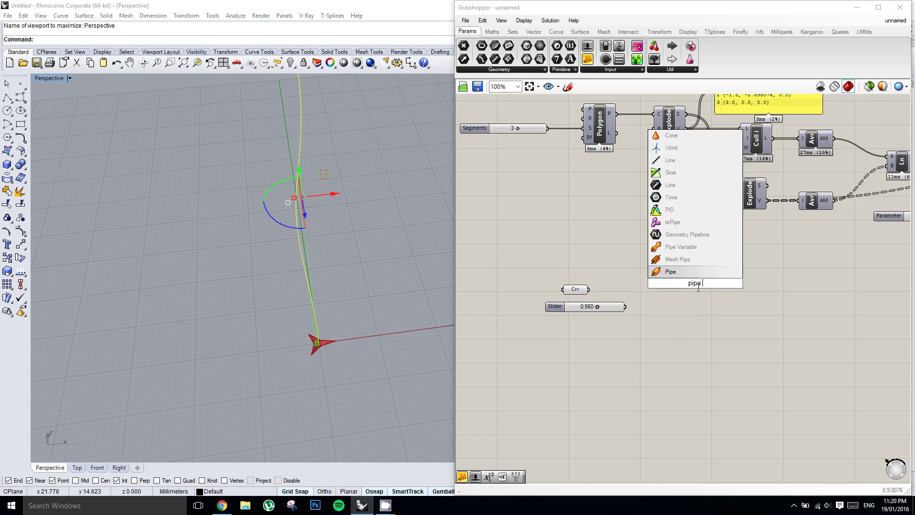
{"action": "type", "text": " var"}
{"action": "key", "text": "Up"}
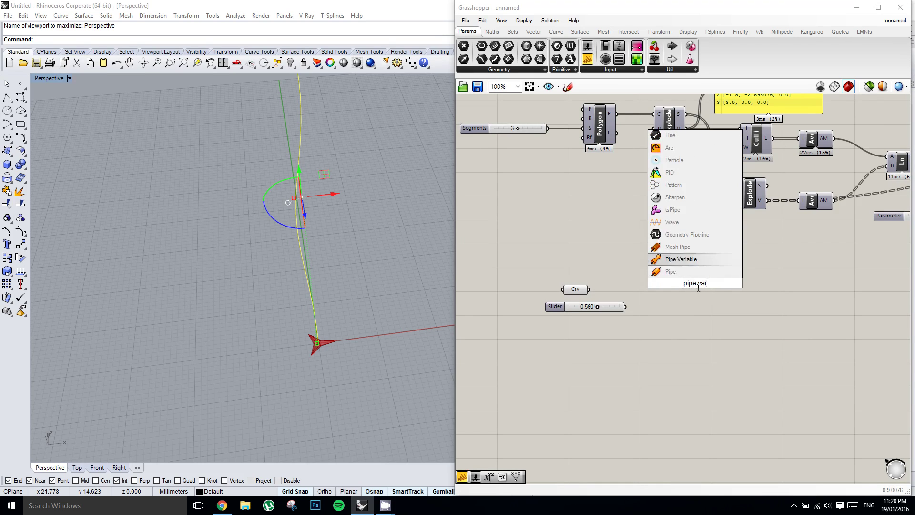
{"action": "key", "text": "Return"}
{"action": "right_click", "coordinate": [609, 285]}
{"action": "scroll", "coordinate": [610, 285], "scroll_direction": "up", "scroll_amount": 1}
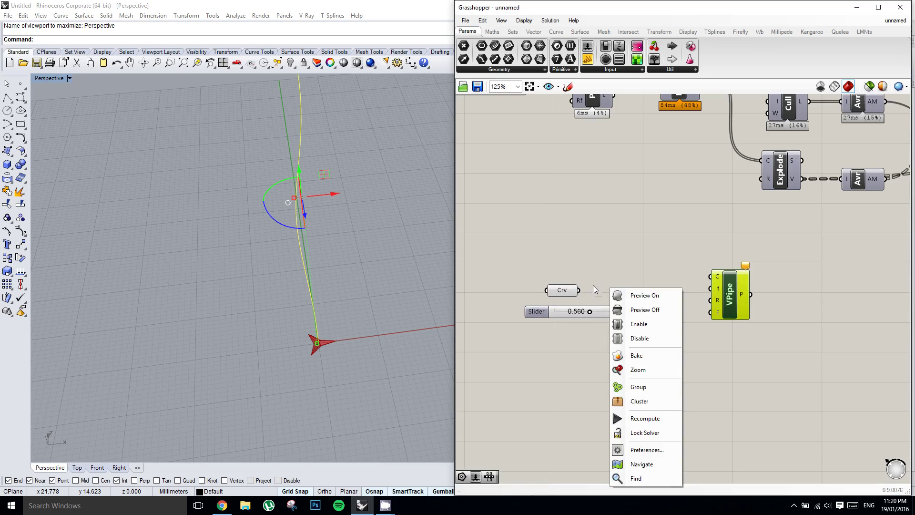
{"action": "left_click", "coordinate": [593, 281]}
{"action": "left_click_drag", "start_coordinate": [578, 290], "coordinate": [742, 305]}
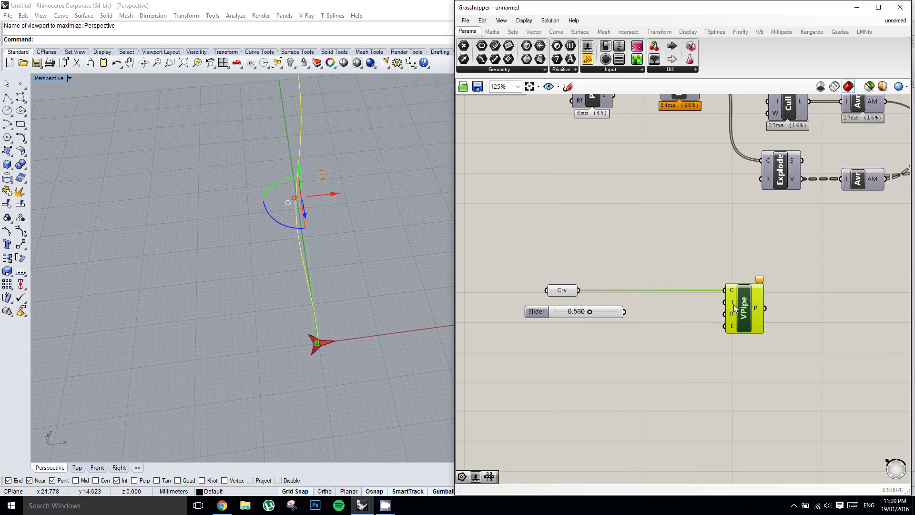
Step: Reparameterize the curve input of the Pipe Variable component
{"action": "mouse_move", "coordinate": [733, 304]}
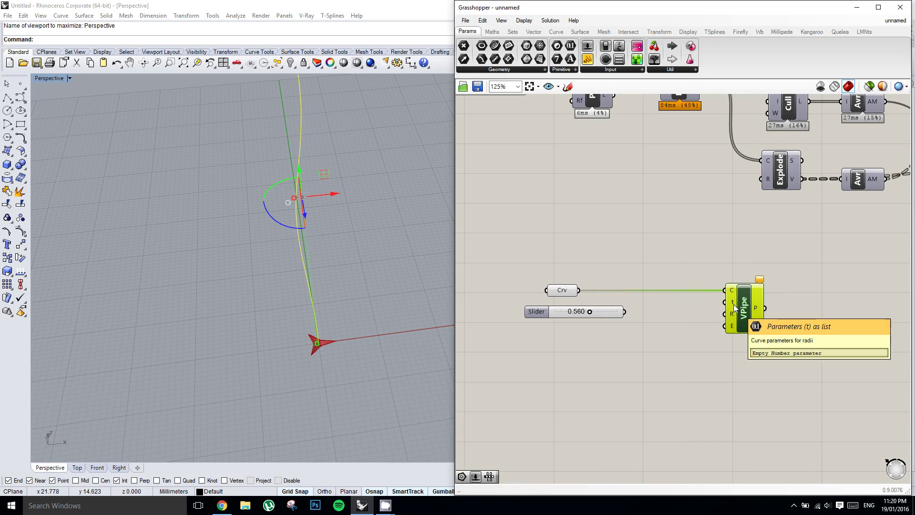
{"action": "right_click_drag", "start_coordinate": [733, 304], "coordinate": [722, 304]}
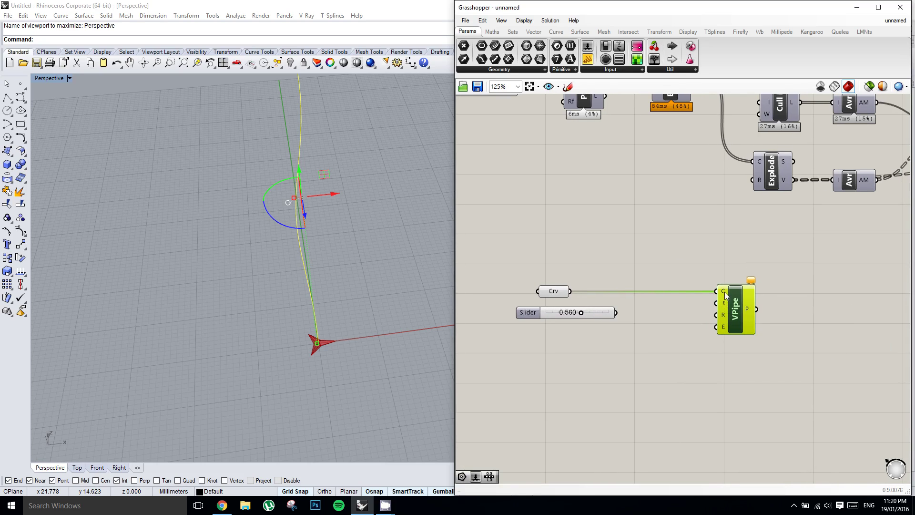
{"action": "right_click", "coordinate": [724, 291]}
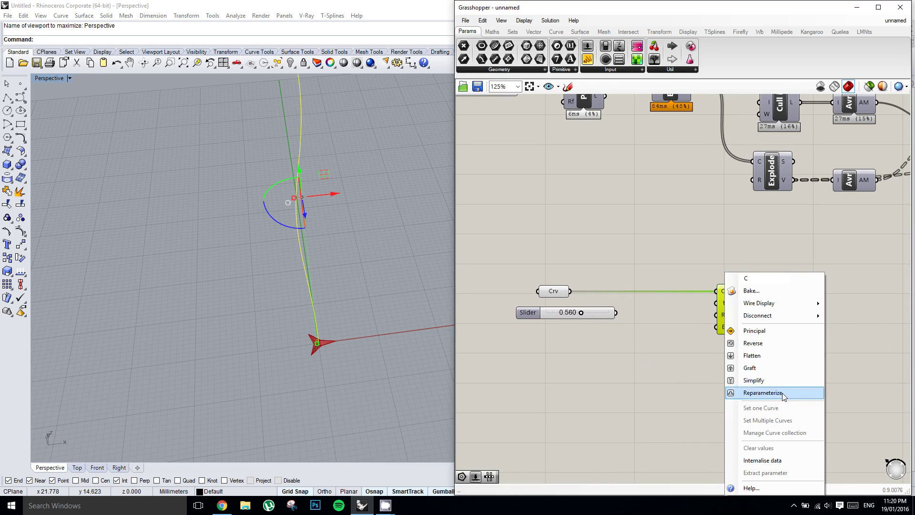
{"action": "left_click", "coordinate": [763, 392]}
Step: Duplicate the 0.560 slider four times to make a stack of five sliders below the Curve parameter
{"action": "scroll", "coordinate": [639, 322], "scroll_direction": "up", "scroll_amount": 2}
{"action": "left_click", "coordinate": [619, 308]}
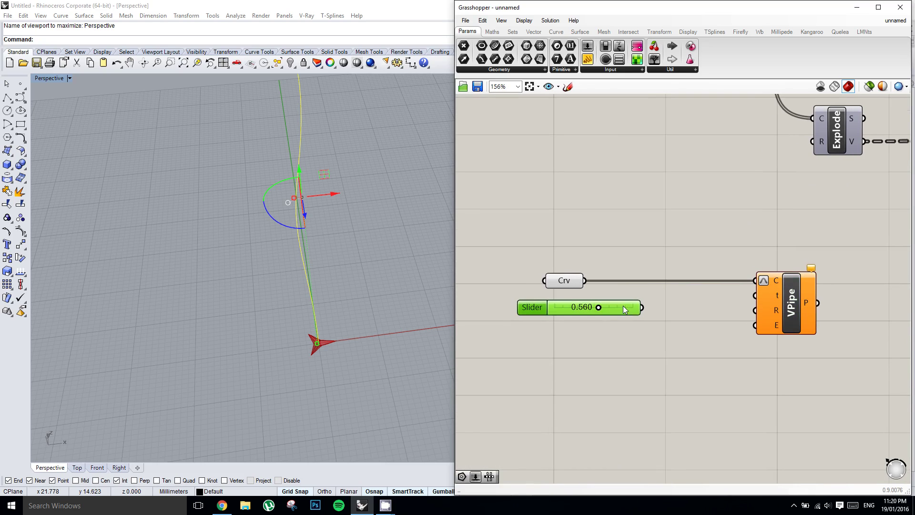
{"action": "key", "text": "ctrl+c"}
{"action": "key", "text": "ctrl+v"}
{"action": "key", "text": "ctrl+v"}
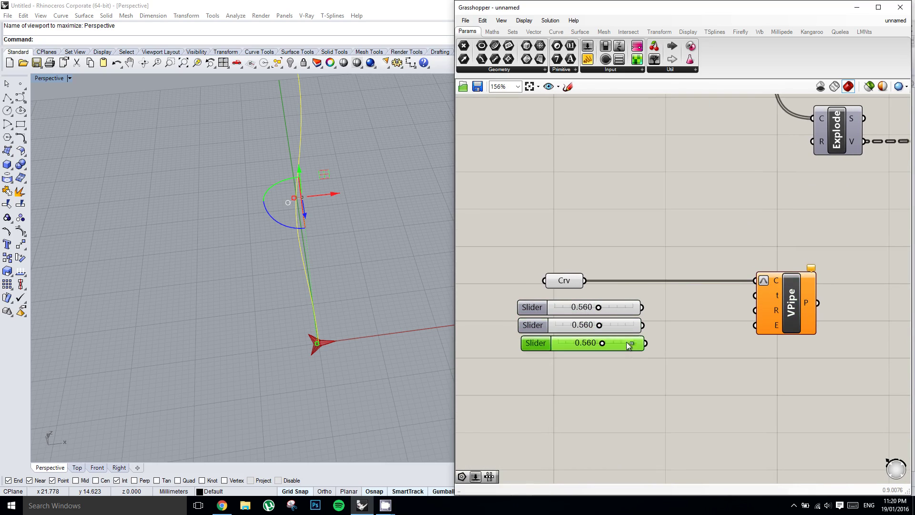
{"action": "key", "text": "ctrl+v"}
{"action": "key", "text": "ctrl+v"}
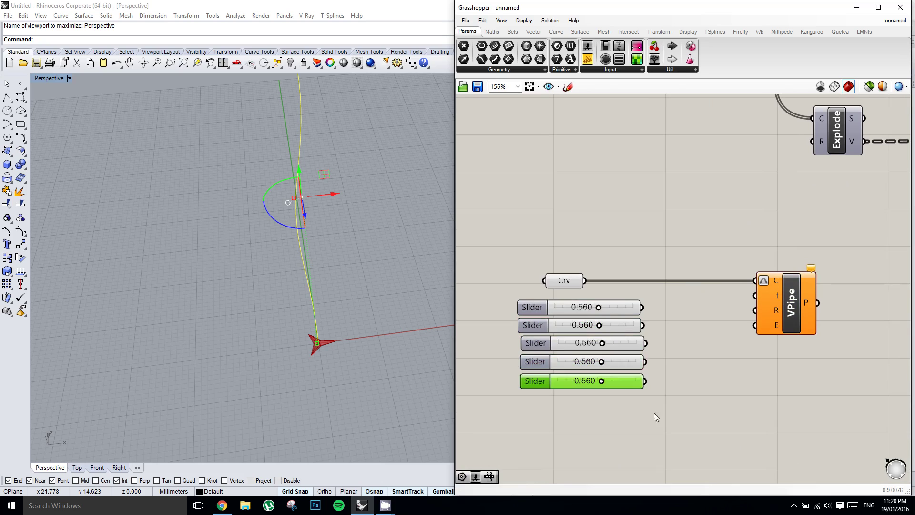
{"action": "left_click_drag", "start_coordinate": [657, 401], "coordinate": [615, 320]}
{"action": "key", "text": "Delete"}
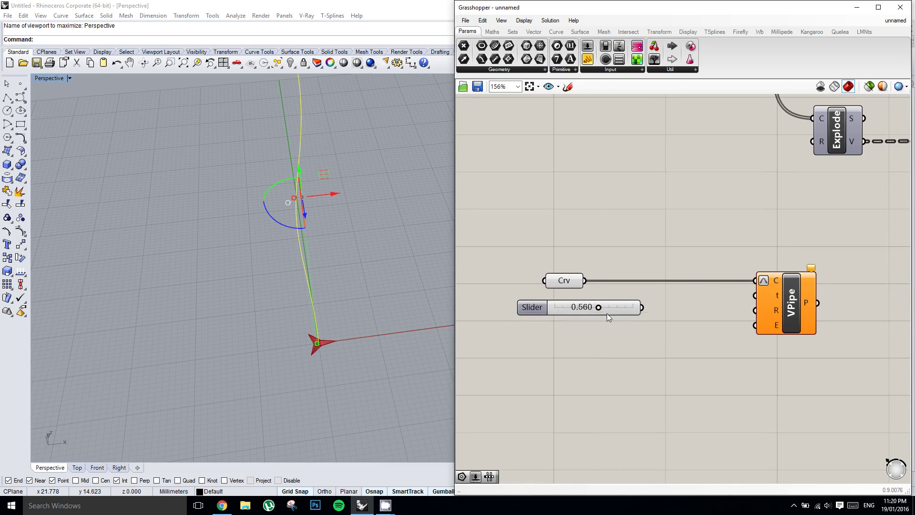
{"action": "double_click", "coordinate": [532, 308]}
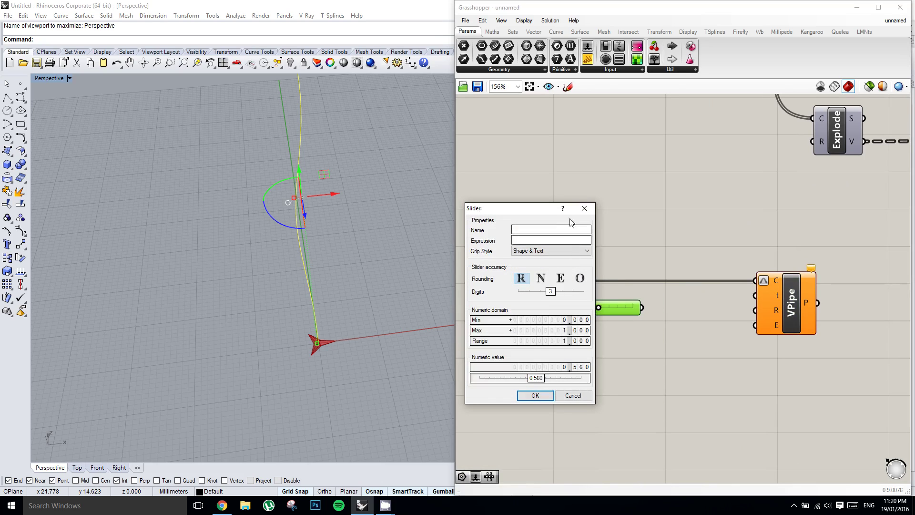
{"action": "left_click", "coordinate": [583, 210]}
{"action": "key", "text": "ctrl+z"}
{"action": "right_click_drag", "start_coordinate": [703, 336], "coordinate": [708, 317]}
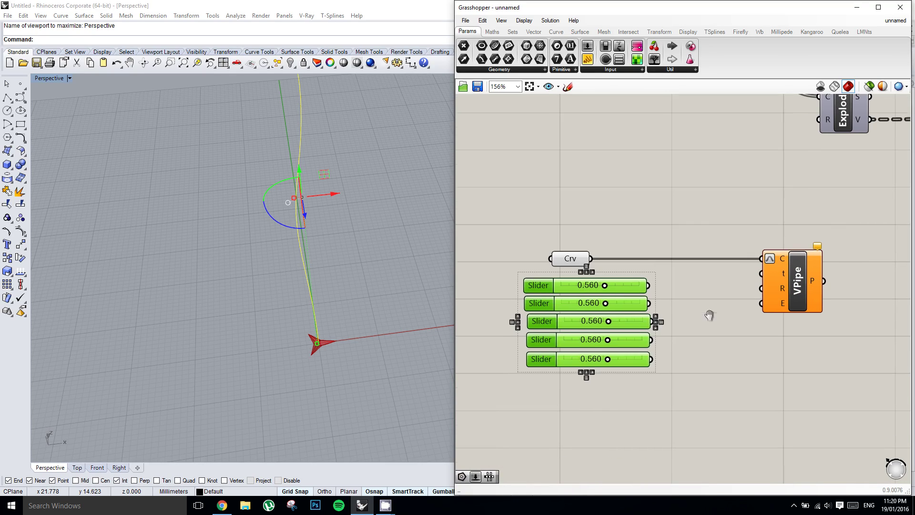
{"action": "left_click", "coordinate": [676, 385]}
{"action": "left_click_drag", "start_coordinate": [678, 389], "coordinate": [615, 284]}
{"action": "left_click", "coordinate": [690, 305]}
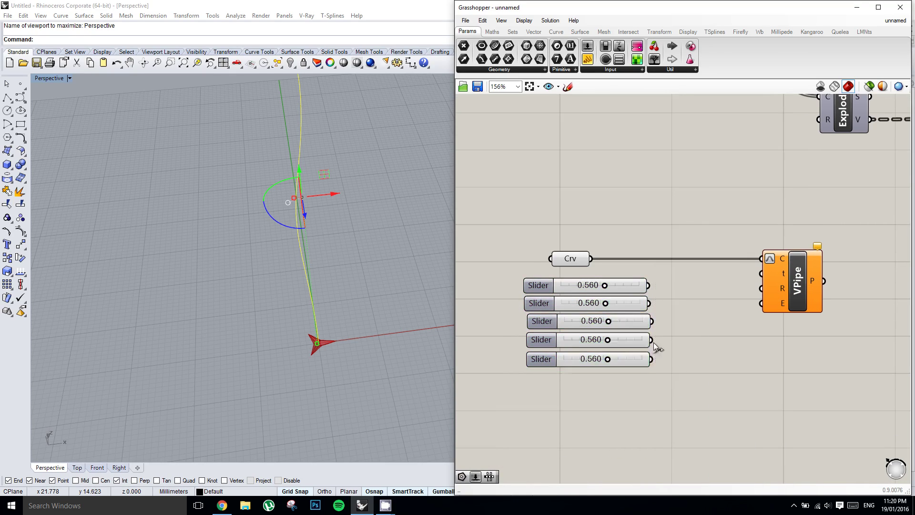
Step: Connect all five sliders together to the parameters (t) input of Pipe Variable
{"action": "right_click_drag", "start_coordinate": [657, 312], "coordinate": [631, 299]}
{"action": "left_click_drag", "start_coordinate": [622, 272], "coordinate": [737, 262]}
{"action": "left_click_drag", "start_coordinate": [624, 290], "coordinate": [737, 261]}
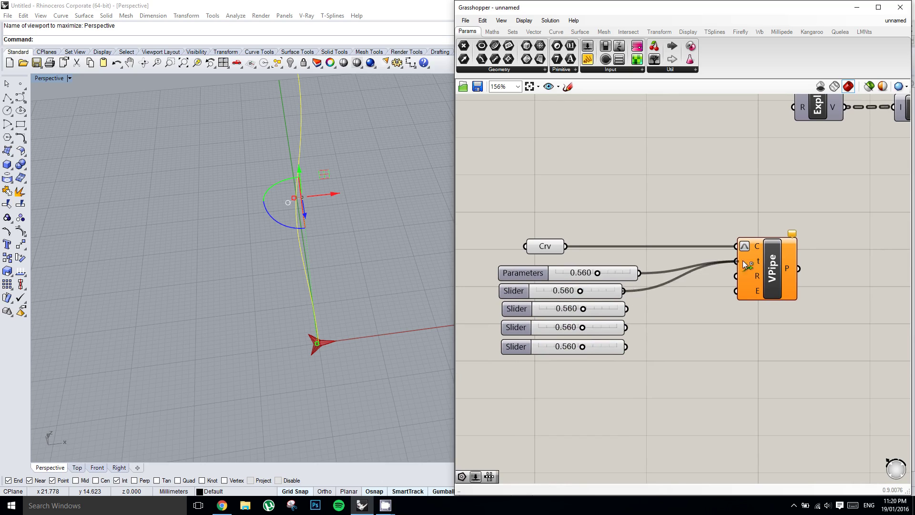
{"action": "left_click_drag", "start_coordinate": [626, 309], "coordinate": [747, 269]}
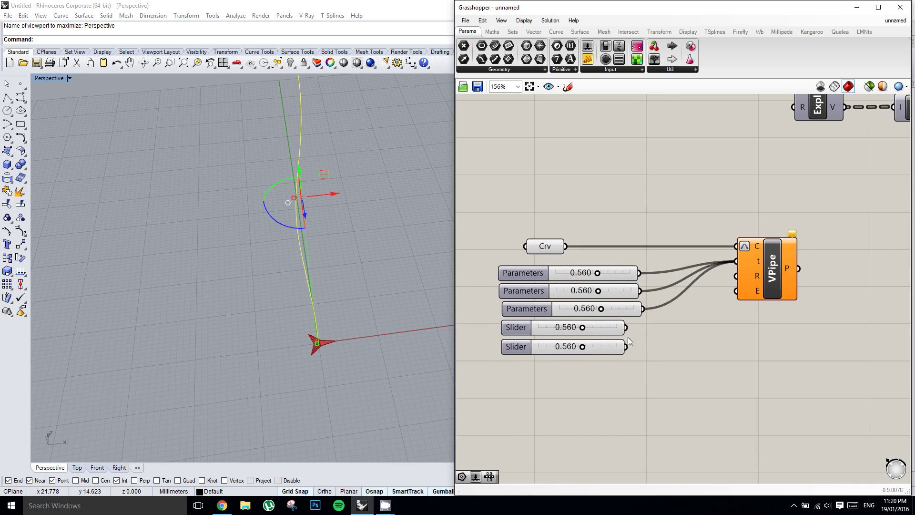
{"action": "left_click_drag", "start_coordinate": [693, 287], "coordinate": [737, 261]}
{"action": "left_click_drag", "start_coordinate": [626, 347], "coordinate": [737, 261]}
Step: Add one more slider below the five parameter sliders and set its maximum to 20
{"action": "left_click_drag", "start_coordinate": [673, 363], "coordinate": [629, 369]}
{"action": "left_click", "coordinate": [678, 284]}
{"action": "double_click", "coordinate": [539, 372]}
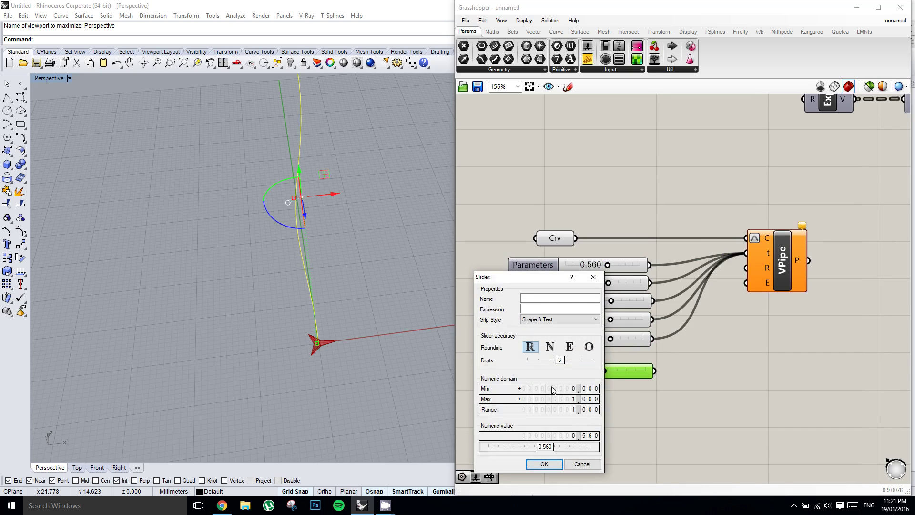
{"action": "double_click", "coordinate": [537, 400]}
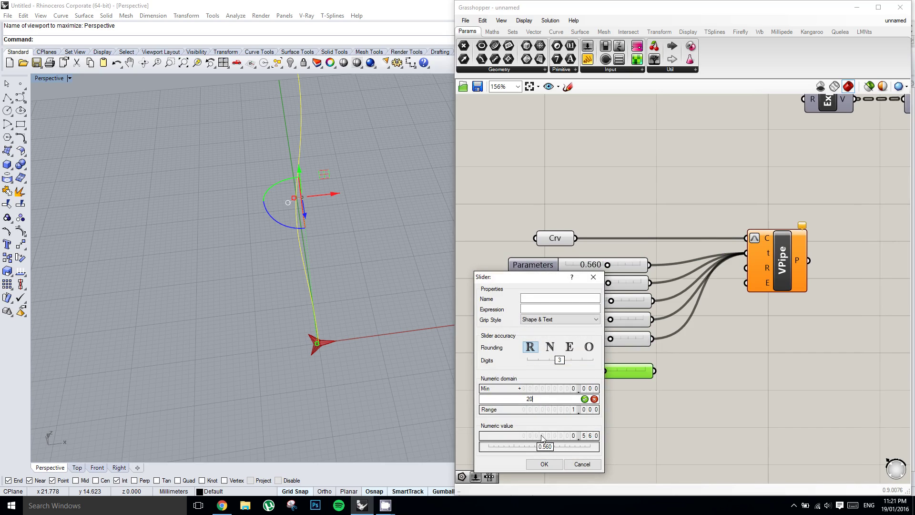
{"action": "left_click", "coordinate": [544, 464]}
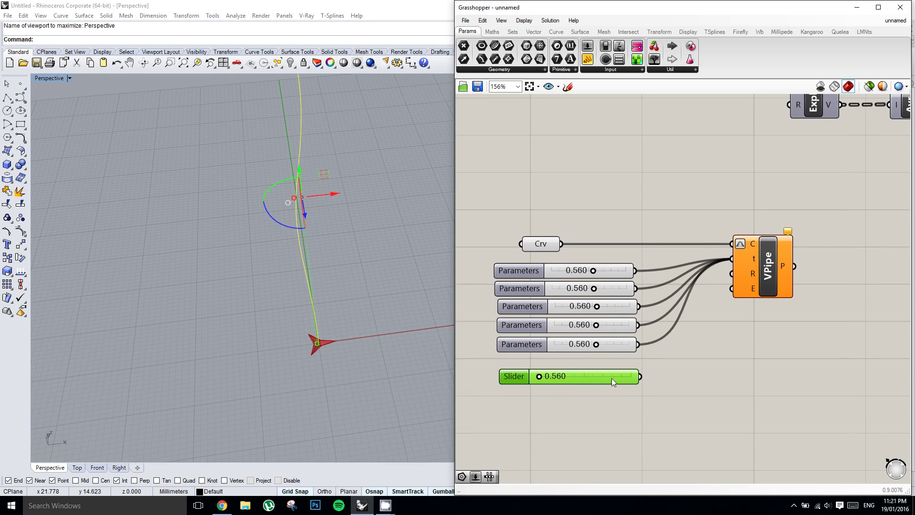
Step: Duplicate the new slider into a second set of five and connect them all to the radii (R) input of Pipe Variable
{"action": "left_click_drag", "start_coordinate": [610, 378], "coordinate": [614, 445], "text": "alt"}
{"action": "left_click_drag", "start_coordinate": [641, 376], "coordinate": [731, 274]}
{"action": "left_click_drag", "start_coordinate": [668, 359], "coordinate": [732, 274]}
{"action": "left_click_drag", "start_coordinate": [673, 365], "coordinate": [732, 274]}
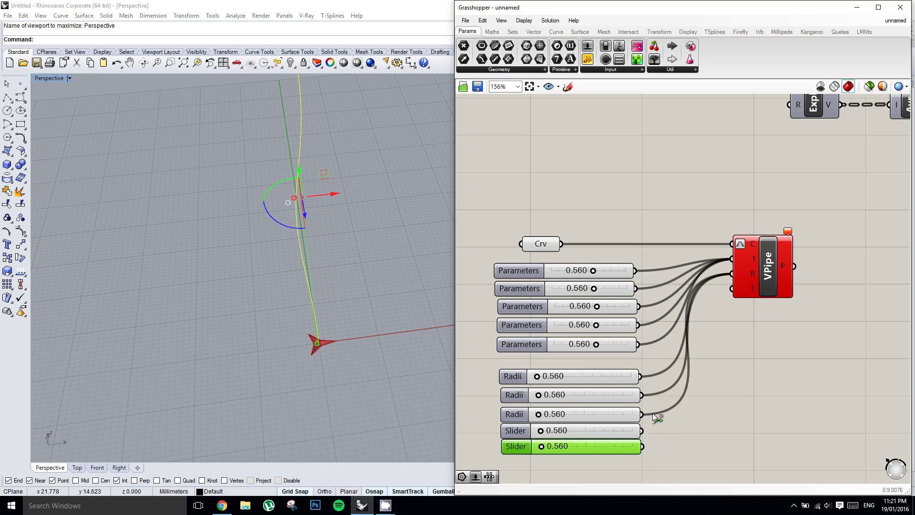
{"action": "left_click_drag", "start_coordinate": [642, 430], "coordinate": [734, 273]}
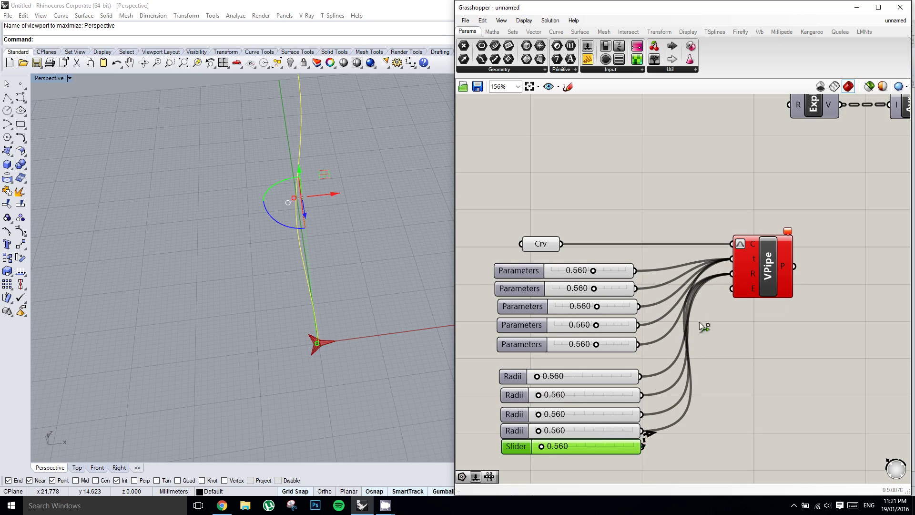
{"action": "left_click_drag", "start_coordinate": [699, 322], "coordinate": [736, 270], "text": "shift"}
Step: Set the first of the five Parameters sliders to 0.000
{"action": "right_click_drag", "start_coordinate": [756, 304], "coordinate": [750, 307]}
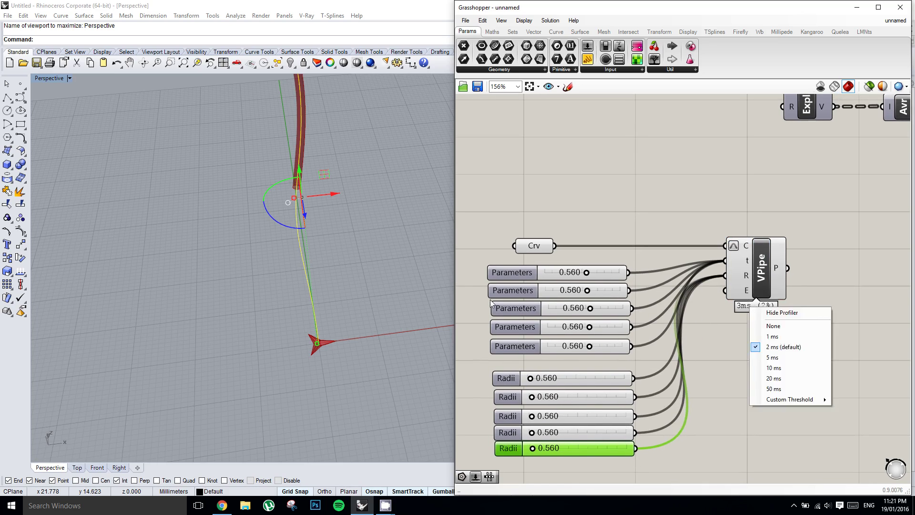
{"action": "right_click_drag", "start_coordinate": [583, 340], "coordinate": [630, 317]}
{"action": "left_click", "coordinate": [630, 314]}
{"action": "right_click_drag", "start_coordinate": [627, 260], "coordinate": [637, 247]}
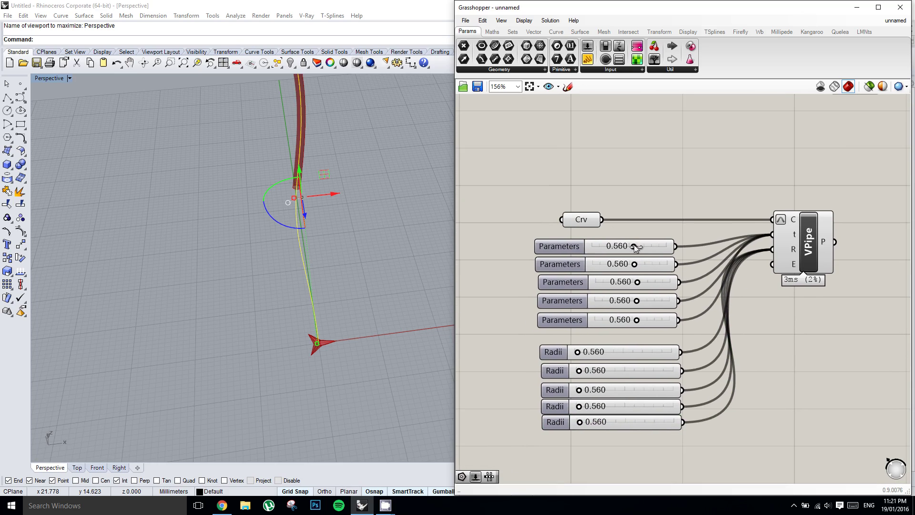
{"action": "left_click_drag", "start_coordinate": [633, 247], "coordinate": [568, 247]}
{"action": "right_click_drag", "start_coordinate": [618, 271], "coordinate": [610, 273]}
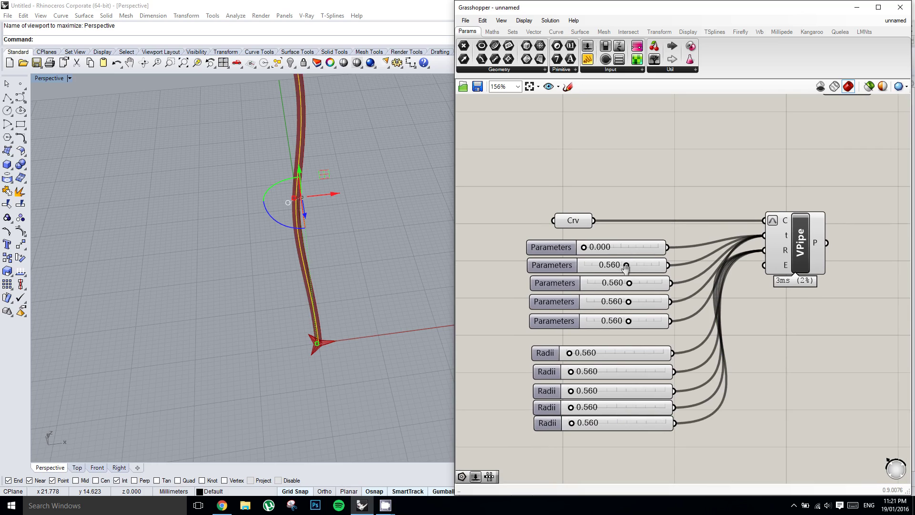
Step: Set the remaining four Parameters sliders to about 0.323, 0.522, 0.733 and 1.000, in order from second to fifth
{"action": "right_click", "coordinate": [626, 271]}
{"action": "left_click_drag", "start_coordinate": [628, 322], "coordinate": [686, 322]}
{"action": "left_click_drag", "start_coordinate": [625, 266], "coordinate": [608, 265]}
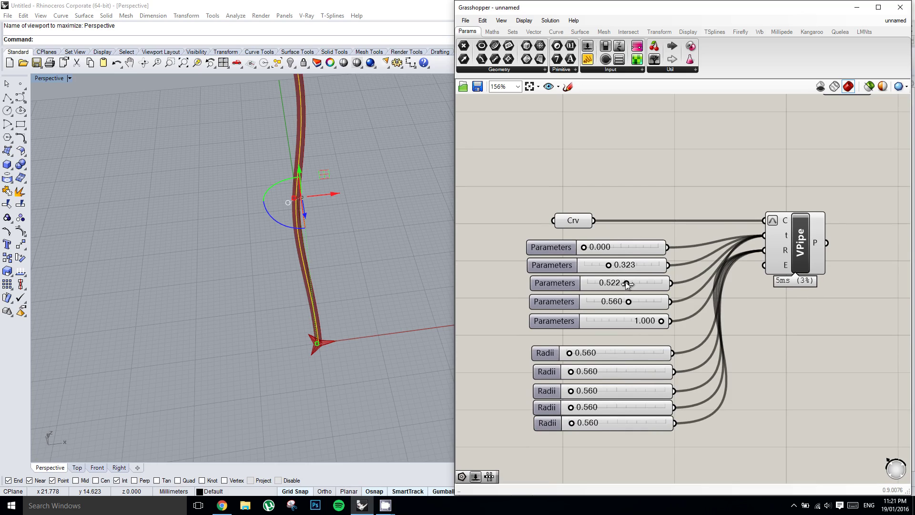
{"action": "left_click_drag", "start_coordinate": [628, 303], "coordinate": [640, 303]}
Step: Set the five Radii sliders to about 14.837, 9.028, 5.483, 5.188 and 6.625, from first to last
{"action": "right_click_drag", "start_coordinate": [699, 314], "coordinate": [711, 261]}
{"action": "right_click_drag", "start_coordinate": [679, 287], "coordinate": [689, 262]}
{"action": "left_click", "coordinate": [592, 275]}
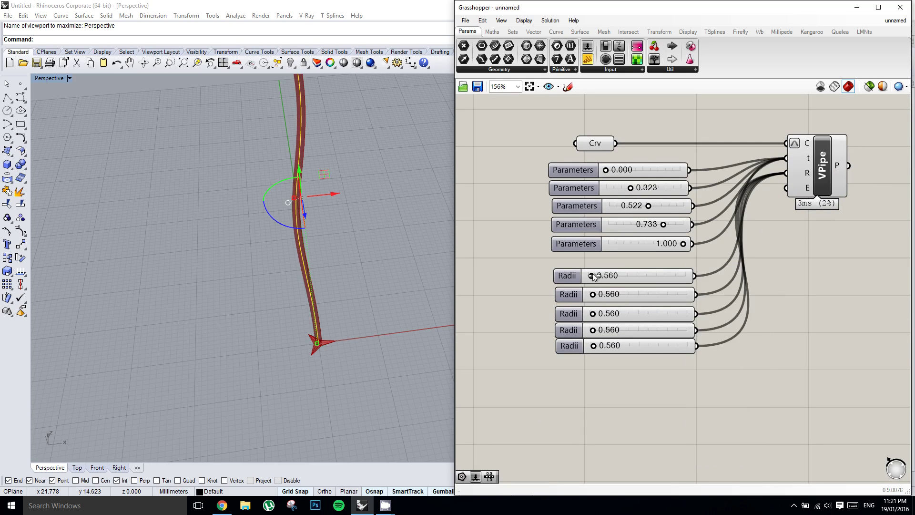
{"action": "left_click_drag", "start_coordinate": [593, 276], "coordinate": [663, 282]}
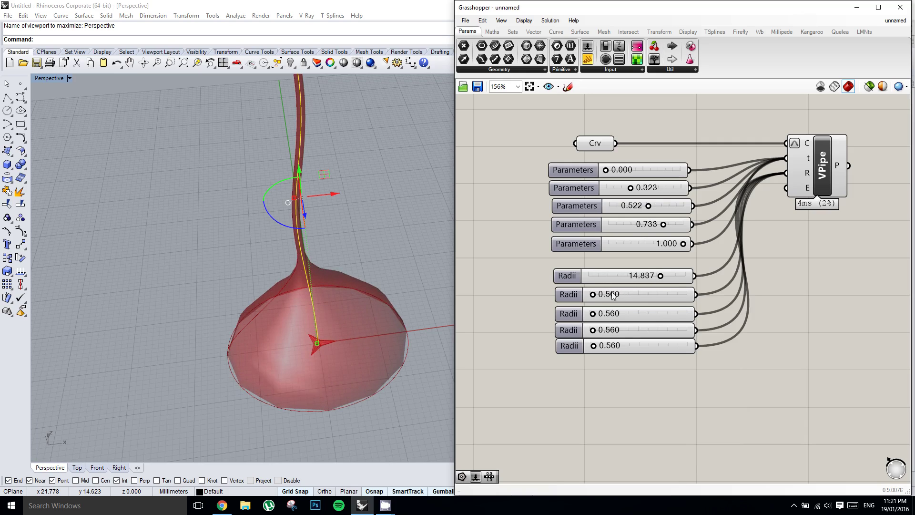
{"action": "left_click_drag", "start_coordinate": [592, 294], "coordinate": [617, 332]}
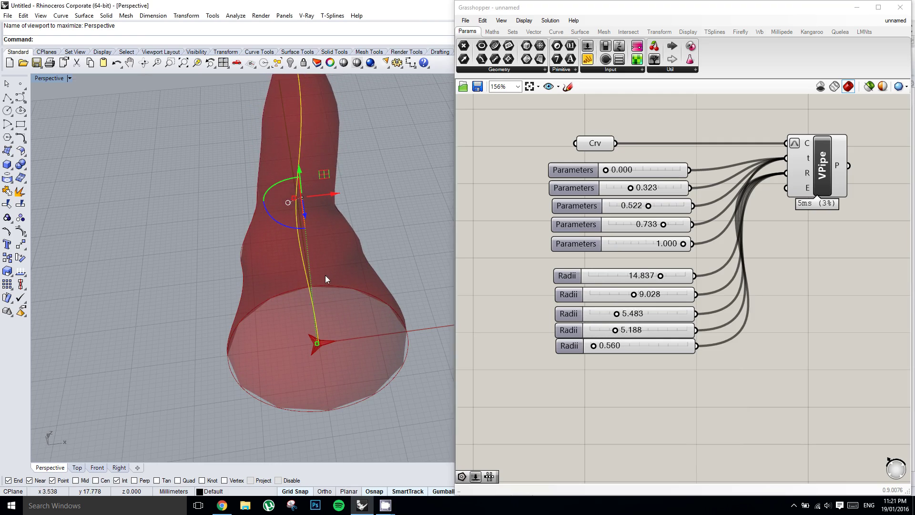
{"action": "scroll", "coordinate": [326, 279], "scroll_direction": "down", "scroll_amount": 3}
{"action": "scroll", "coordinate": [636, 368], "scroll_direction": "up", "scroll_amount": 2}
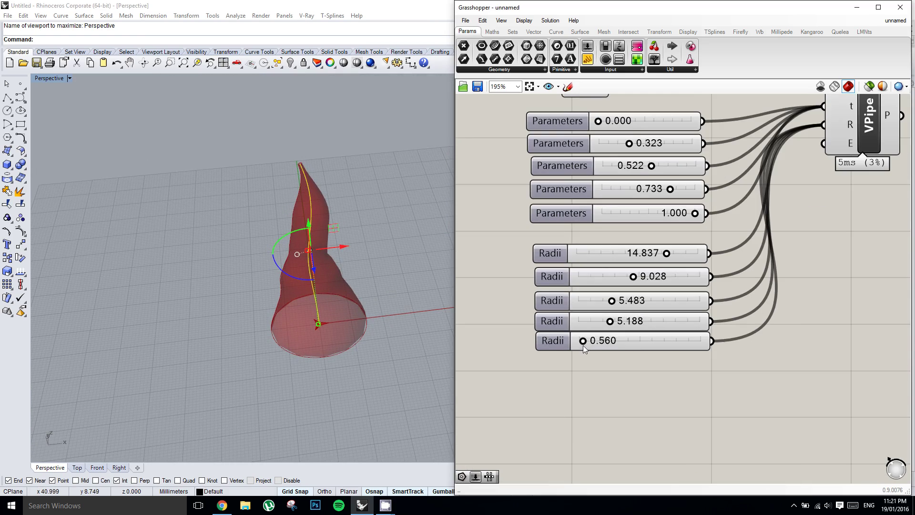
{"action": "left_click_drag", "start_coordinate": [583, 341], "coordinate": [620, 341]}
Step: Refine the tower's profile by setting the first three Radii sliders to about 10.048, 7.705 and 6.176
{"action": "scroll", "coordinate": [370, 277], "scroll_direction": "up", "scroll_amount": 3}
{"action": "scroll", "coordinate": [626, 276], "scroll_direction": "up", "scroll_amount": 2}
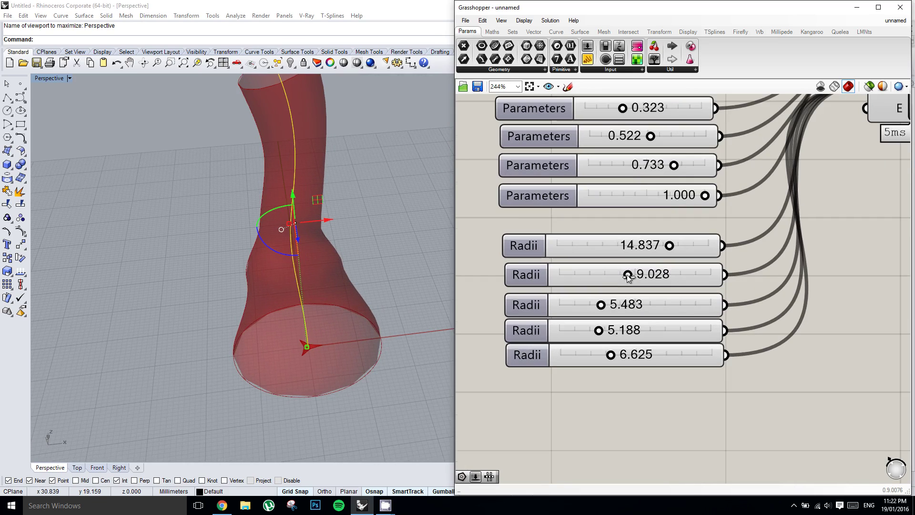
{"action": "left_click_drag", "start_coordinate": [627, 274], "coordinate": [618, 278]}
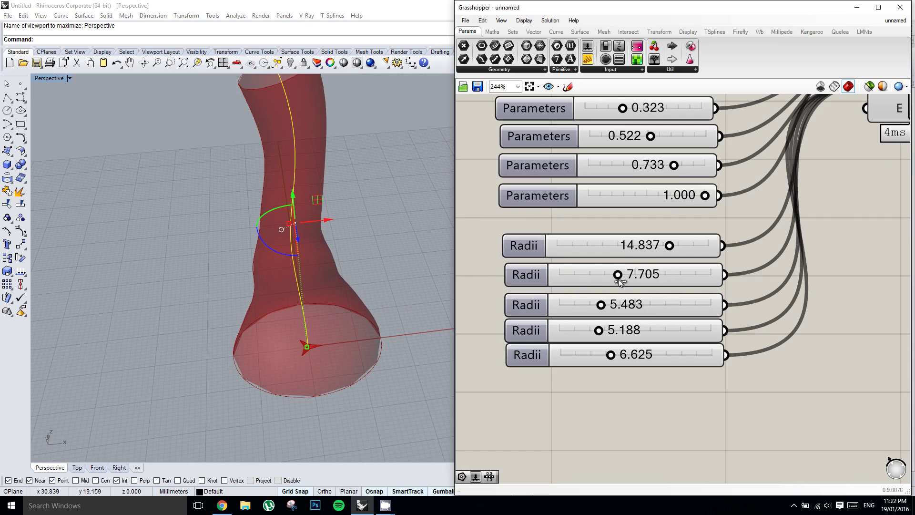
{"action": "left_click_drag", "start_coordinate": [670, 246], "coordinate": [631, 253]}
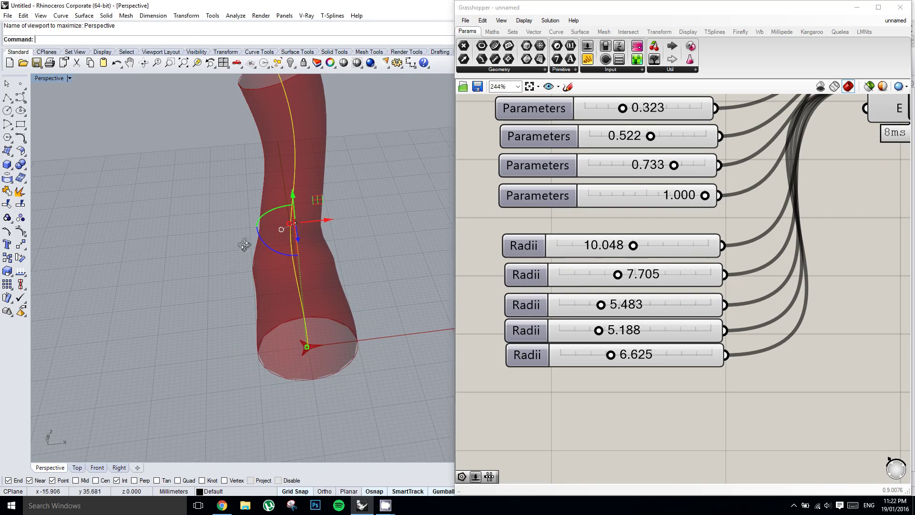
{"action": "right_click_drag", "start_coordinate": [243, 245], "coordinate": [358, 221]}
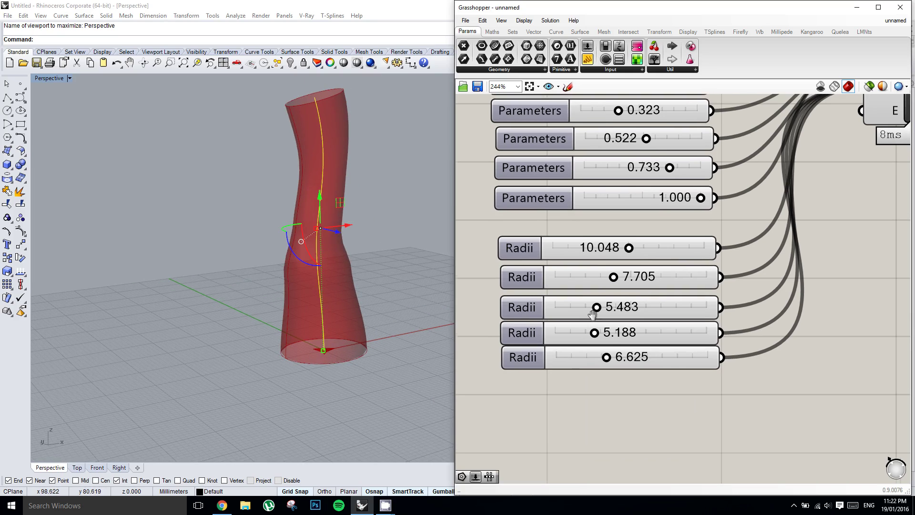
{"action": "right_click", "coordinate": [597, 307]}
{"action": "left_click_drag", "start_coordinate": [597, 308], "coordinate": [601, 307]}
{"action": "right_click_drag", "start_coordinate": [353, 244], "coordinate": [329, 224]}
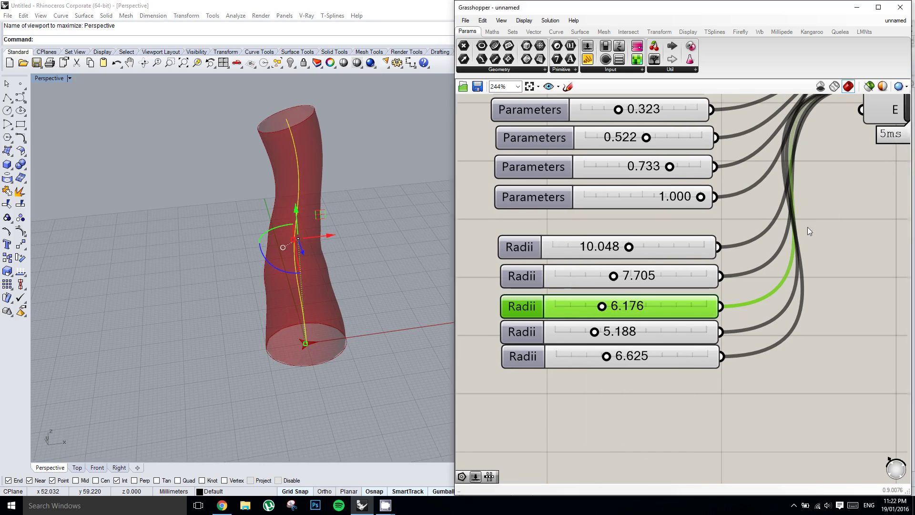
Step: Turn off the preview of the Crv parameter, selected together with all the Parameters and Radii sliders
{"action": "scroll", "coordinate": [807, 227], "scroll_direction": "down", "scroll_amount": 4}
{"action": "scroll", "coordinate": [744, 200], "scroll_direction": "down", "scroll_amount": 1}
{"action": "right_click_drag", "start_coordinate": [755, 199], "coordinate": [710, 251]}
{"action": "left_click", "coordinate": [694, 202]}
{"action": "right_click_drag", "start_coordinate": [639, 227], "coordinate": [699, 214]}
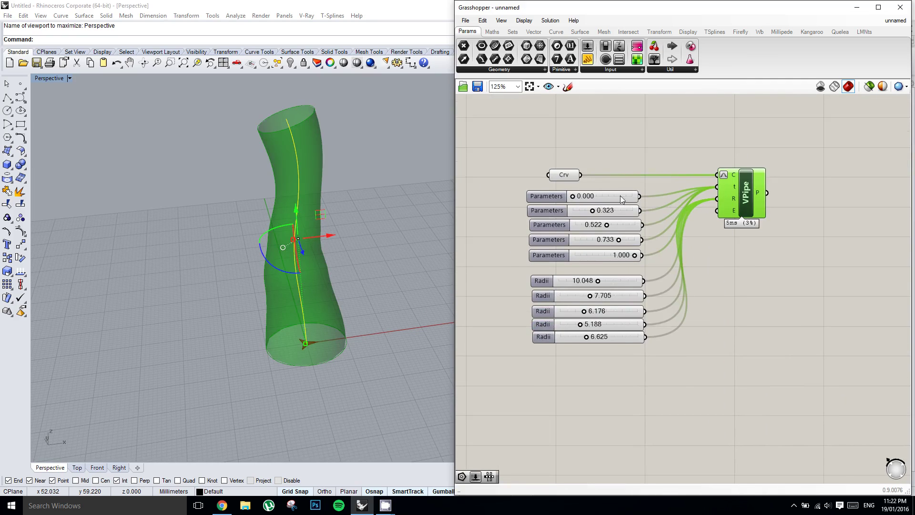
{"action": "left_click_drag", "start_coordinate": [647, 363], "coordinate": [532, 134]}
{"action": "middle_click", "coordinate": [545, 144]}
{"action": "left_click", "coordinate": [580, 115]}
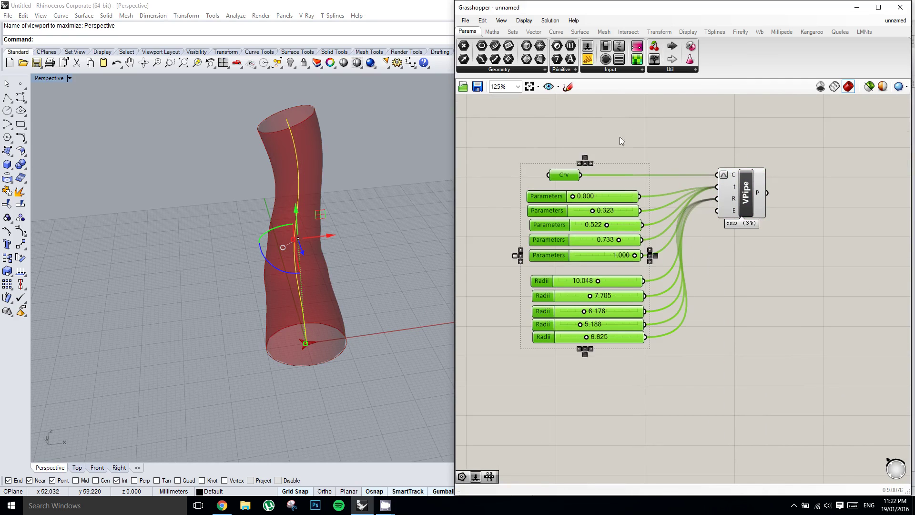
{"action": "right_click_drag", "start_coordinate": [679, 162], "coordinate": [671, 165]}
{"action": "left_click", "coordinate": [671, 165]}
Step: Try hiding the S-shaped curve in the Rhino viewport and undo the hide
{"action": "middle_click", "coordinate": [328, 170]}
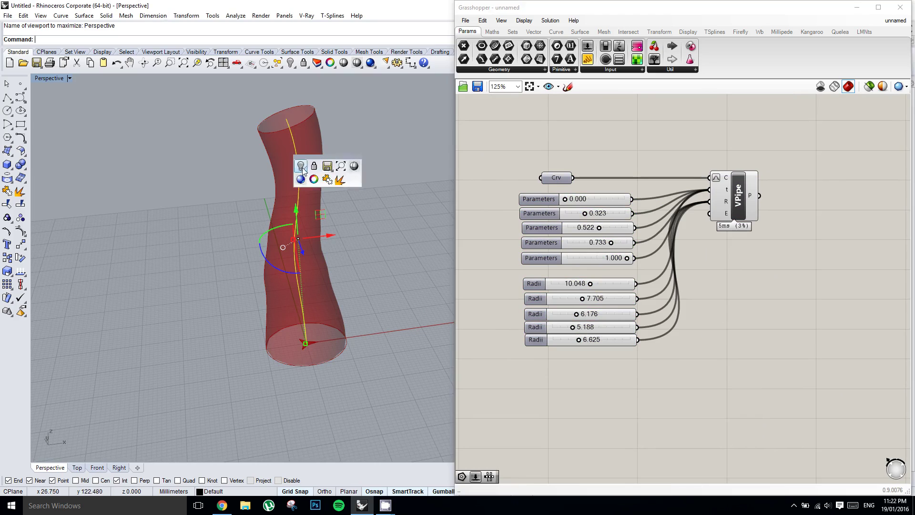
{"action": "left_click", "coordinate": [342, 180]}
{"action": "right_click_drag", "start_coordinate": [342, 184], "coordinate": [360, 193]}
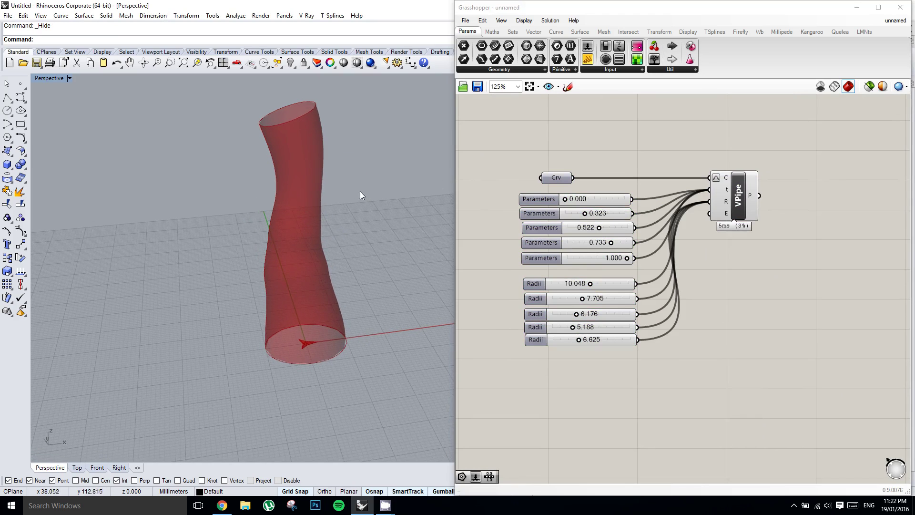
{"action": "key", "text": "ctrl+z"}
Step: Place a Triangular grid component on the canvas below the Variable Pipe sliders
{"action": "right_click_drag", "start_coordinate": [794, 221], "coordinate": [681, 247]}
{"action": "scroll", "coordinate": [716, 192], "scroll_direction": "down", "scroll_amount": 2}
{"action": "right_click_drag", "start_coordinate": [715, 197], "coordinate": [737, 195]}
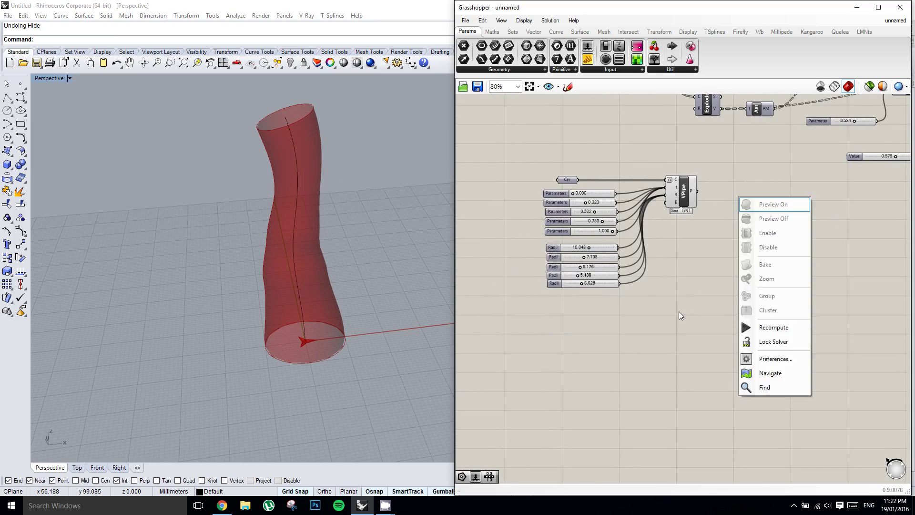
{"action": "double_click", "coordinate": [678, 313]}
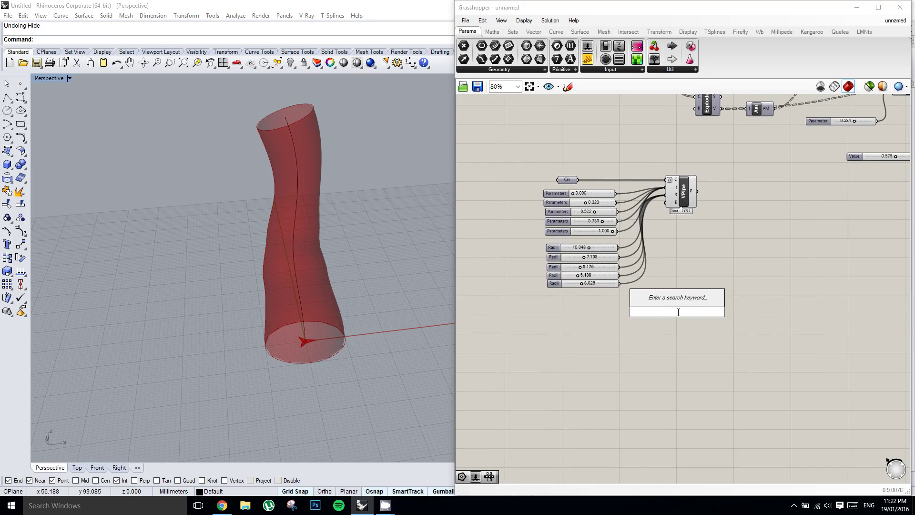
{"action": "left_click", "coordinate": [696, 225]}
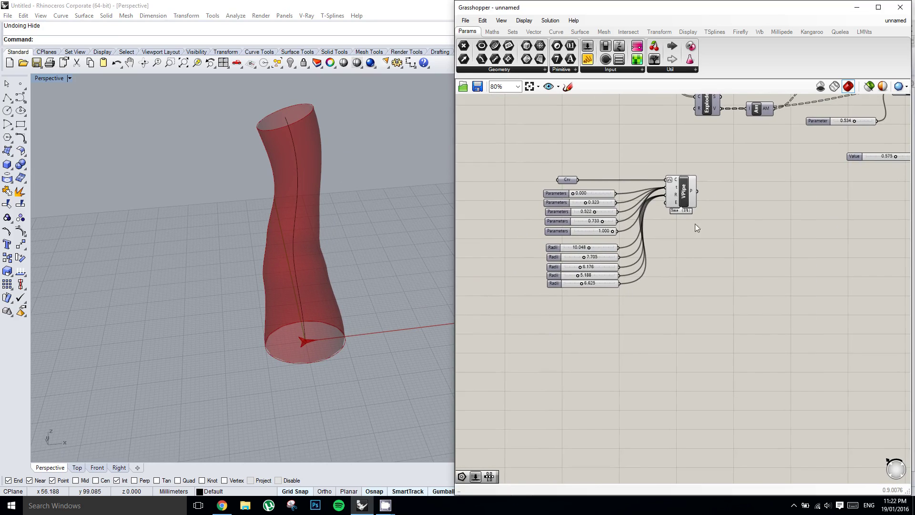
{"action": "left_click", "coordinate": [531, 32]}
{"action": "left_click", "coordinate": [506, 70]}
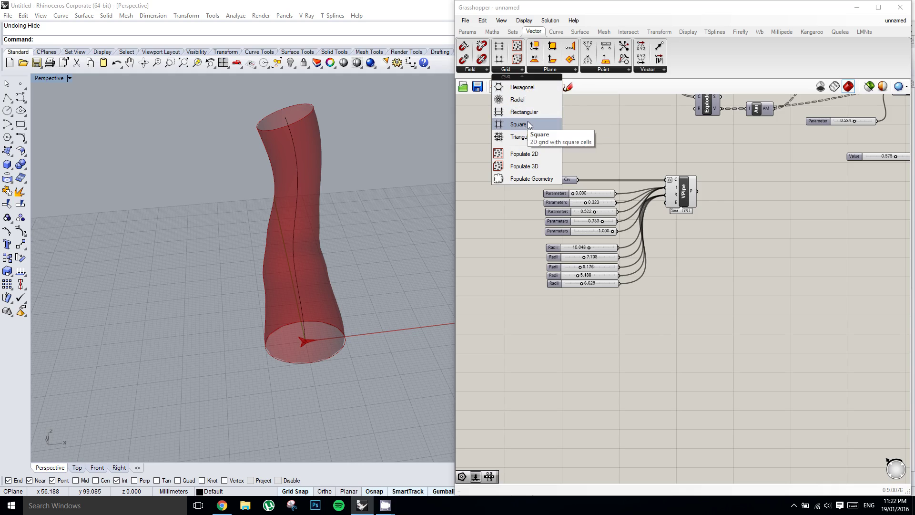
{"action": "left_click_drag", "start_coordinate": [528, 138], "coordinate": [649, 314]}
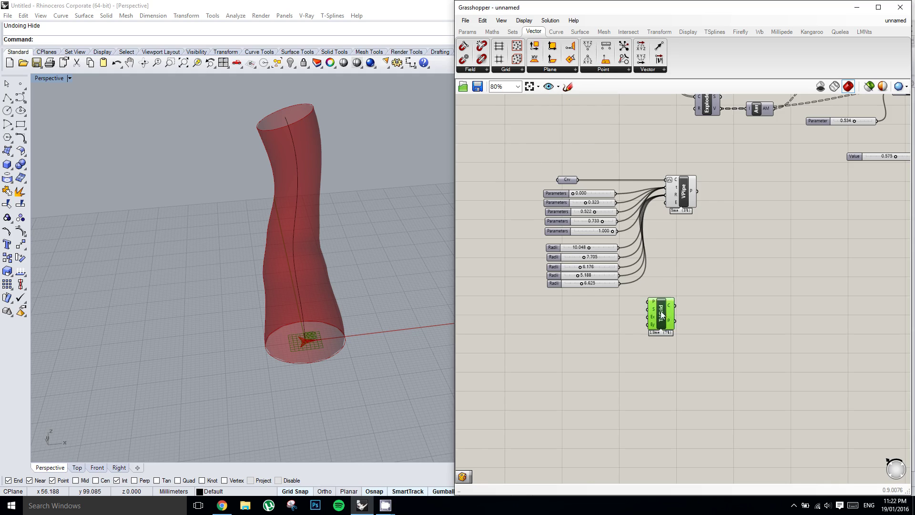
Step: Add a number slider beside the triangular grid component, with integer rounding and a maximum of 20
{"action": "scroll", "coordinate": [648, 313], "scroll_direction": "up", "scroll_amount": 3}
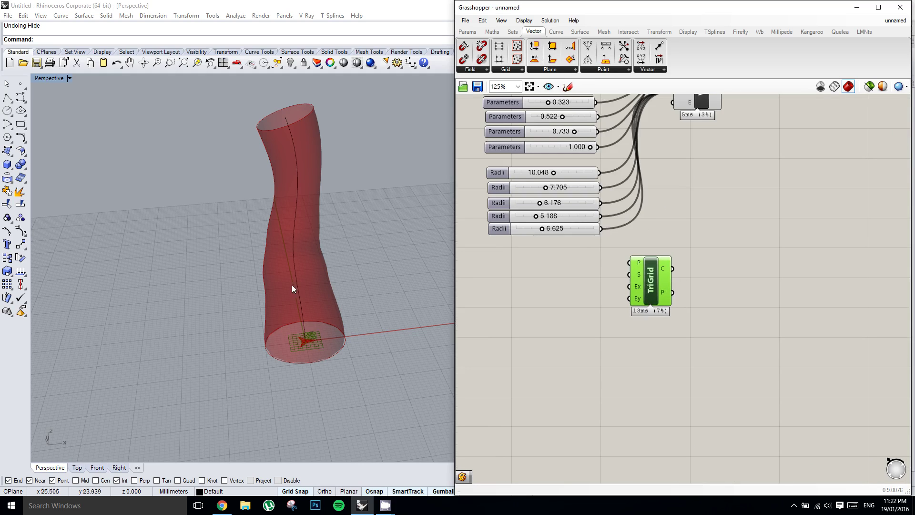
{"action": "right_click_drag", "start_coordinate": [292, 285], "coordinate": [276, 316]}
{"action": "scroll", "coordinate": [277, 316], "scroll_direction": "up", "scroll_amount": 8}
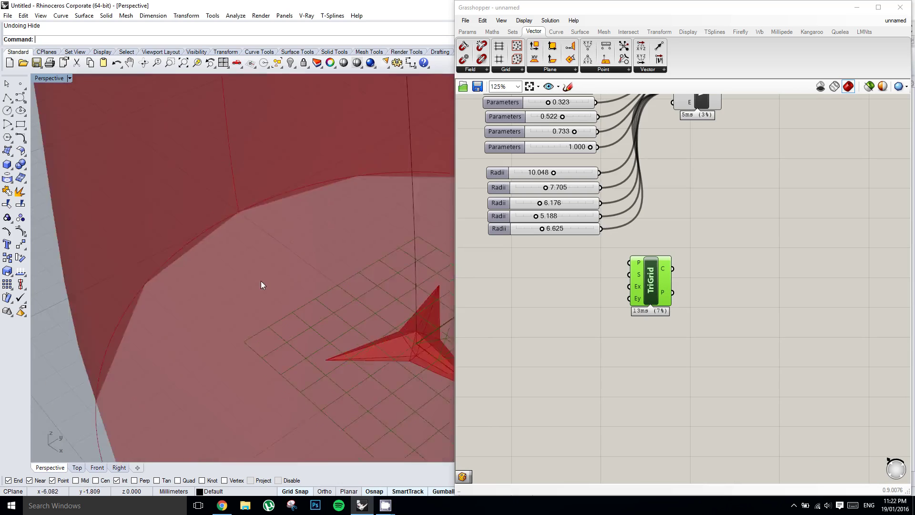
{"action": "scroll", "coordinate": [315, 305], "scroll_direction": "down", "scroll_amount": 3}
{"action": "scroll", "coordinate": [366, 327], "scroll_direction": "up", "scroll_amount": 3}
{"action": "right_click_drag", "start_coordinate": [482, 294], "coordinate": [511, 303]}
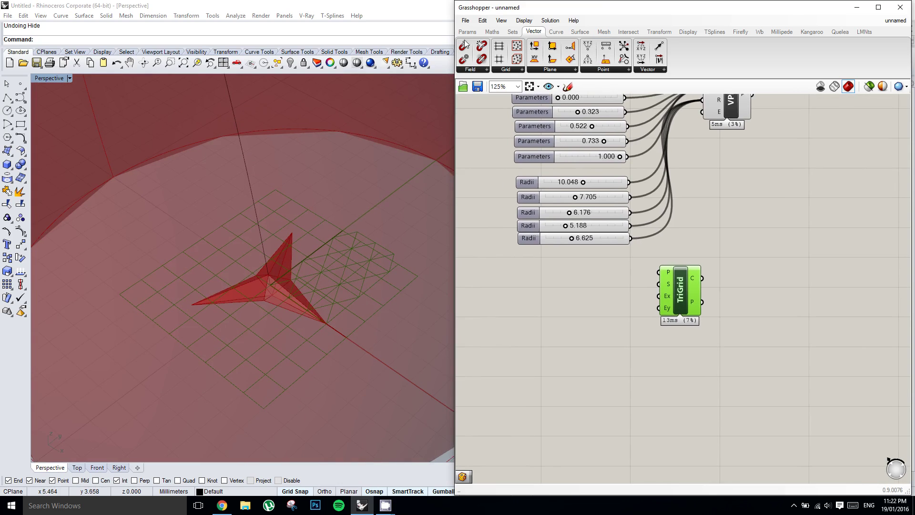
{"action": "left_click", "coordinate": [462, 31]}
{"action": "left_click_drag", "start_coordinate": [557, 298], "coordinate": [553, 287]}
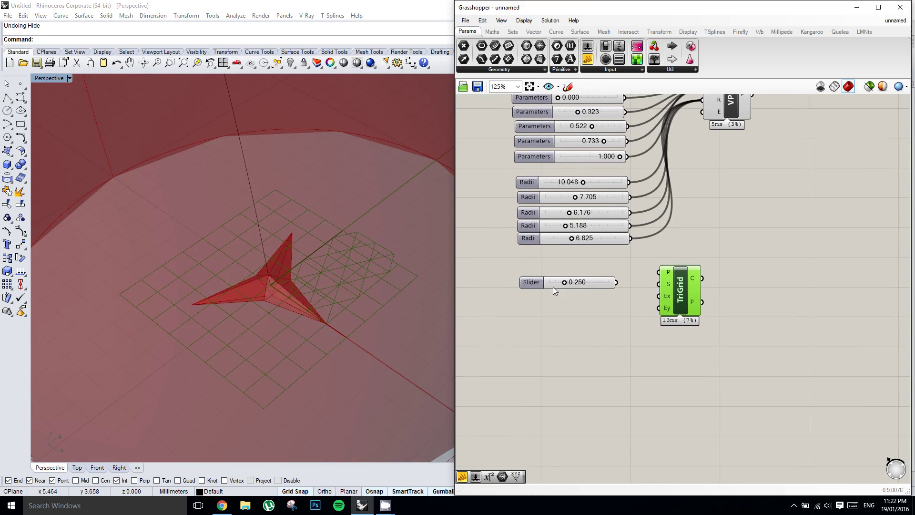
{"action": "double_click", "coordinate": [528, 285]}
{"action": "double_click", "coordinate": [541, 311]}
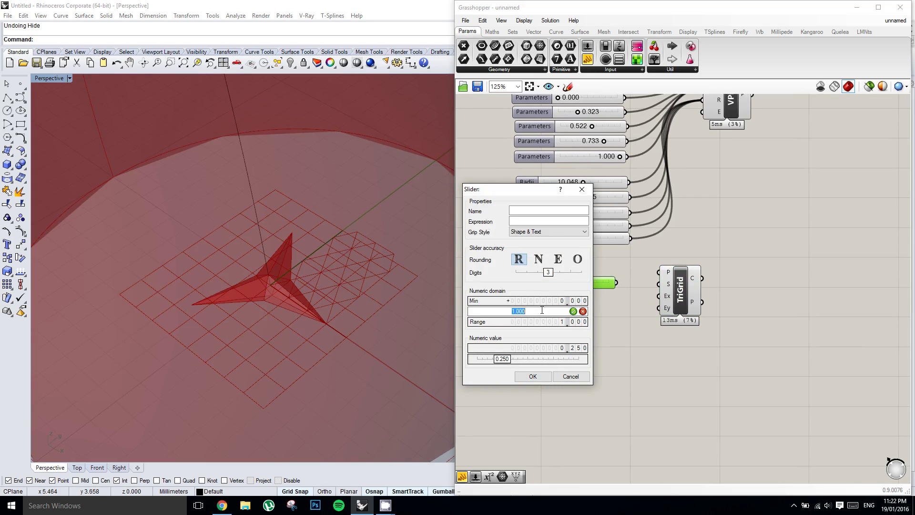
{"action": "left_click", "coordinate": [539, 259]}
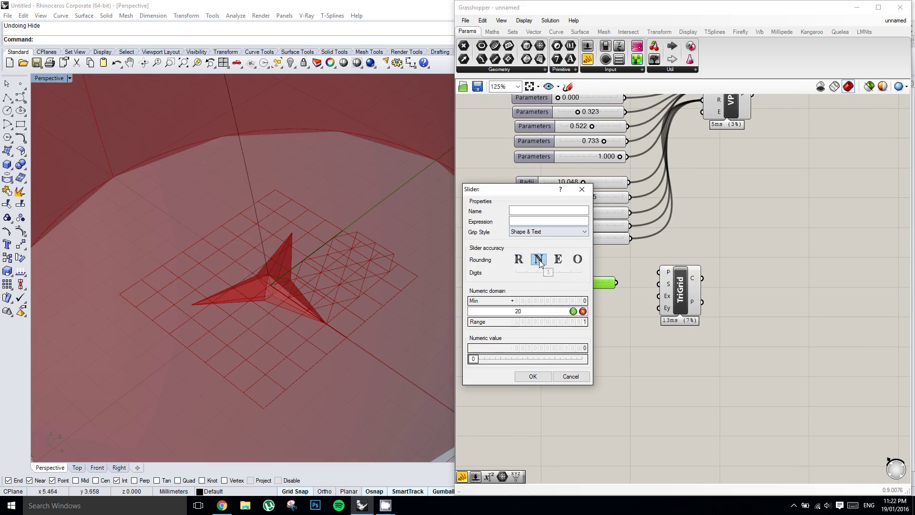
{"action": "left_click", "coordinate": [532, 376]}
Step: Connect the slider to Extent X and a duplicate to Extent Y of the triangular grid, setting them to 7 and 6
{"action": "left_click_drag", "start_coordinate": [601, 286], "coordinate": [658, 298], "text": "alt"}
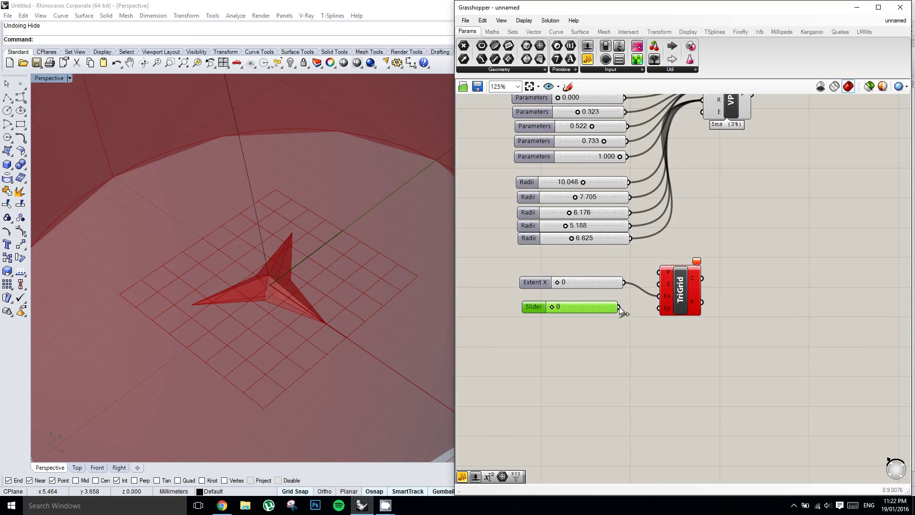
{"action": "left_click_drag", "start_coordinate": [557, 282], "coordinate": [576, 307]}
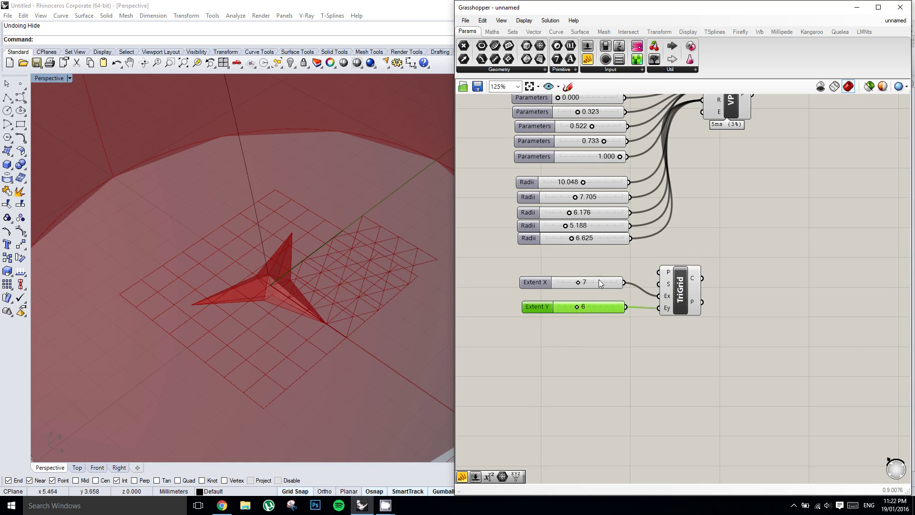
{"action": "right_click_drag", "start_coordinate": [599, 280], "coordinate": [579, 290]}
{"action": "left_click", "coordinate": [581, 304]}
Step: Add a Bounding Box component and connect the triangular grid's points (P) output to its content (C) input
{"action": "right_click_drag", "start_coordinate": [673, 292], "coordinate": [633, 270]}
{"action": "double_click", "coordinate": [730, 277]}
{"action": "type", "text": "bbox"}
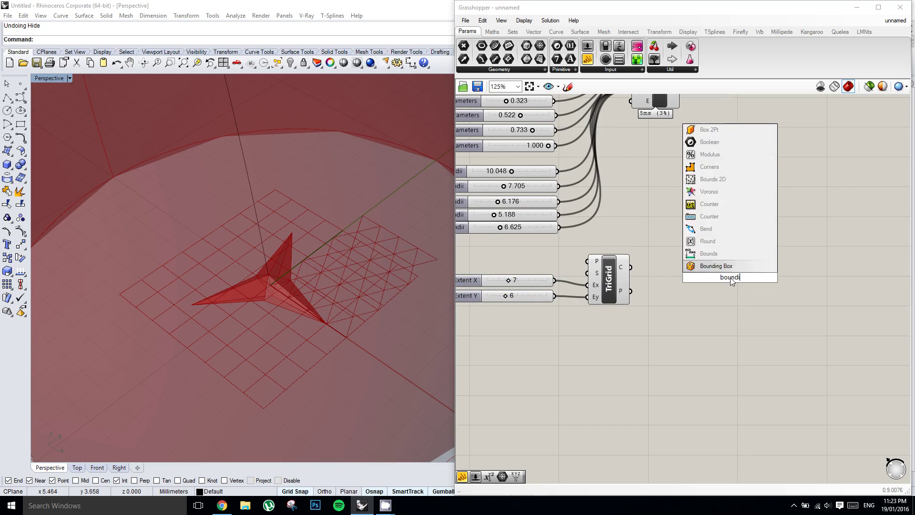
{"action": "key", "text": "Return"}
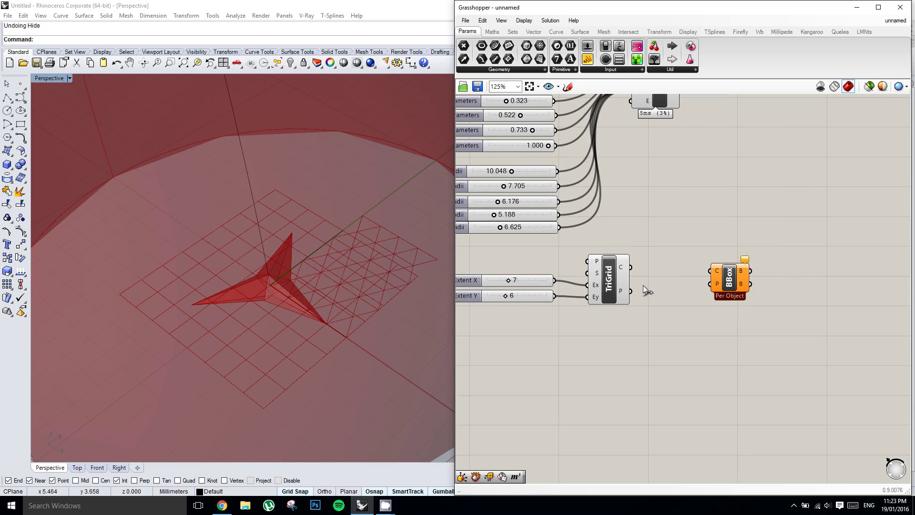
{"action": "left_click_drag", "start_coordinate": [717, 271], "coordinate": [717, 271]}
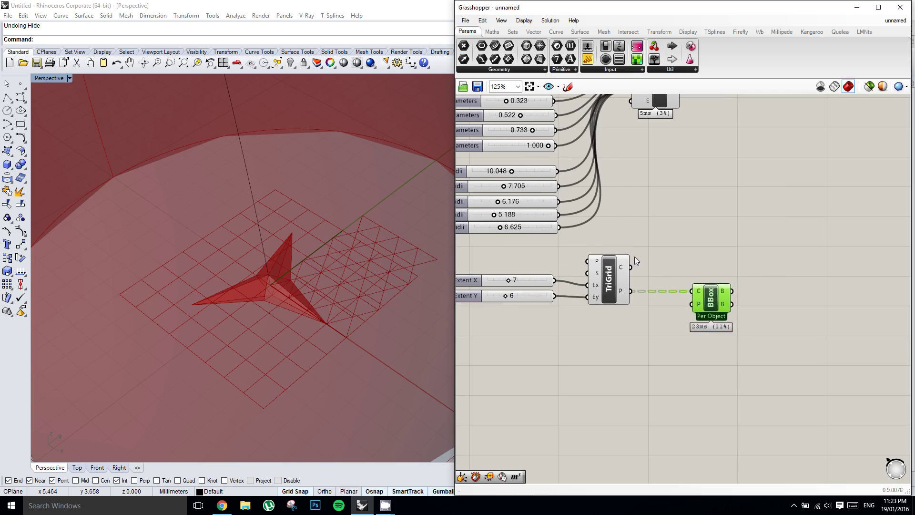
Step: Turn off the preview of the Variable Pipe so the triangular grid can be viewed unobstructed
{"action": "right_click_drag", "start_coordinate": [634, 257], "coordinate": [644, 324]}
{"action": "left_click", "coordinate": [657, 134]}
{"action": "middle_click", "coordinate": [657, 136]}
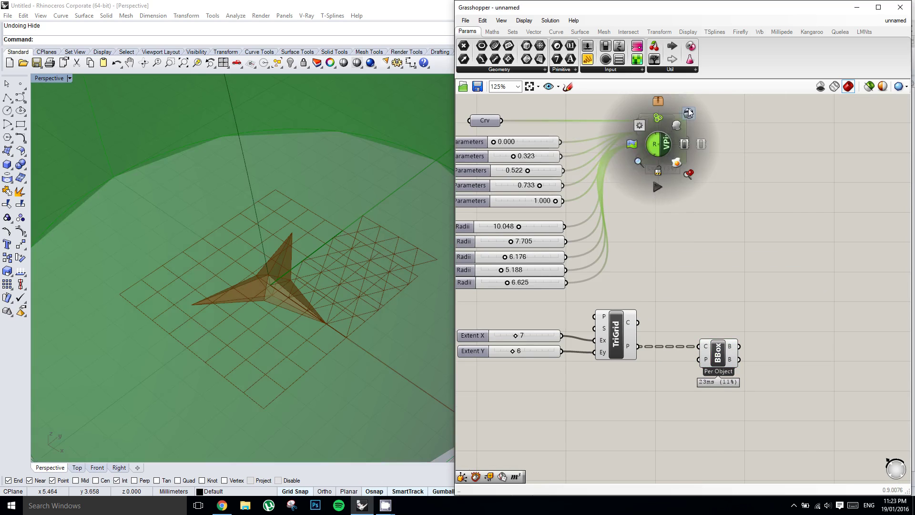
{"action": "left_click", "coordinate": [686, 142]}
{"action": "right_click_drag", "start_coordinate": [302, 258], "coordinate": [296, 265]}
Step: Replace the Bounding Box's content input with the triangular grid's cells (C) output and inspect the boxes around the grid
{"action": "right_click_drag", "start_coordinate": [699, 348], "coordinate": [663, 324]}
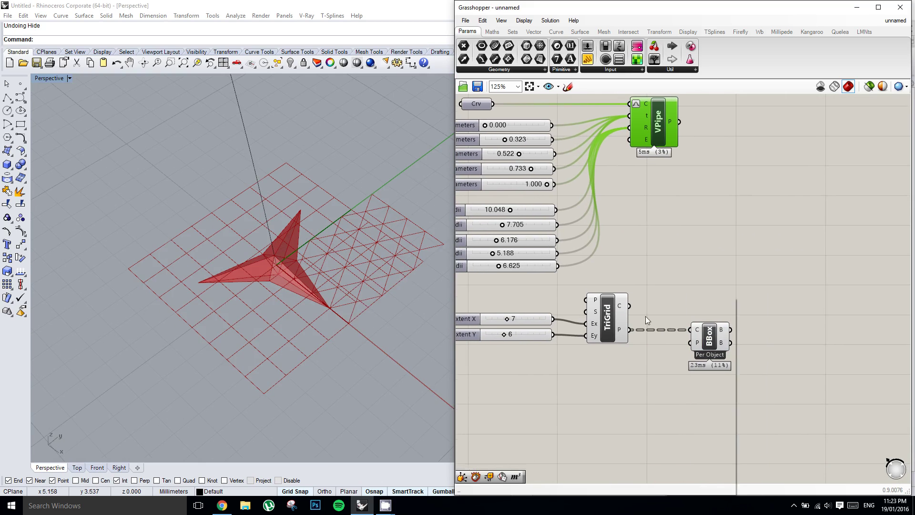
{"action": "left_click_drag", "start_coordinate": [630, 305], "coordinate": [679, 305]}
{"action": "left_click", "coordinate": [697, 312]}
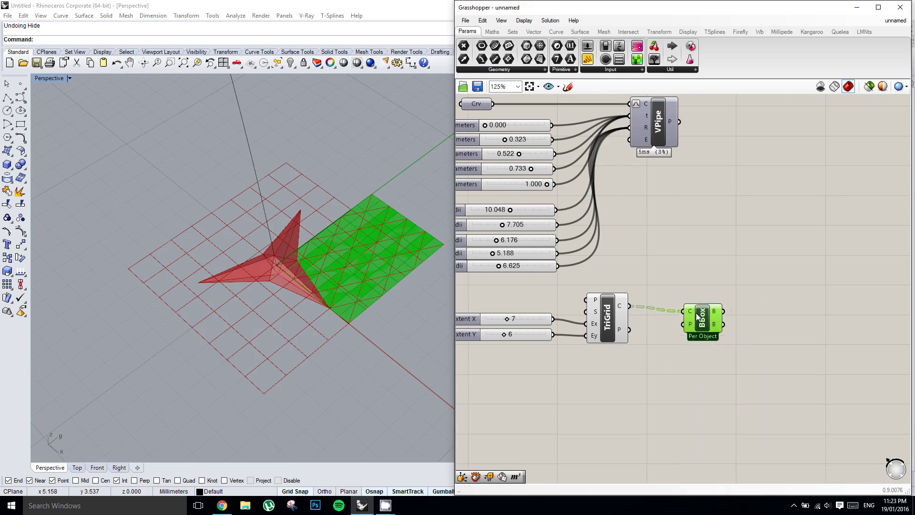
{"action": "scroll", "coordinate": [347, 267], "scroll_direction": "up", "scroll_amount": 10}
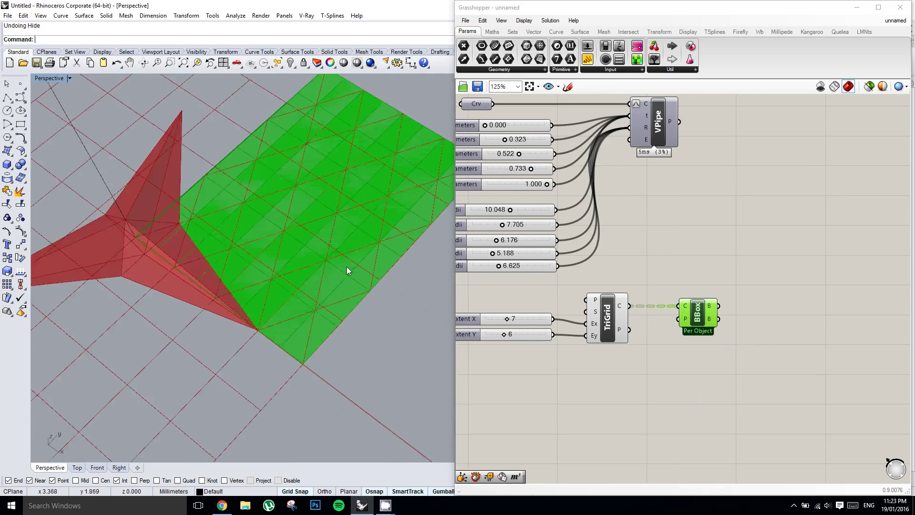
{"action": "scroll", "coordinate": [363, 269], "scroll_direction": "down", "scroll_amount": 8}
{"action": "right_click_drag", "start_coordinate": [367, 280], "coordinate": [312, 338]}
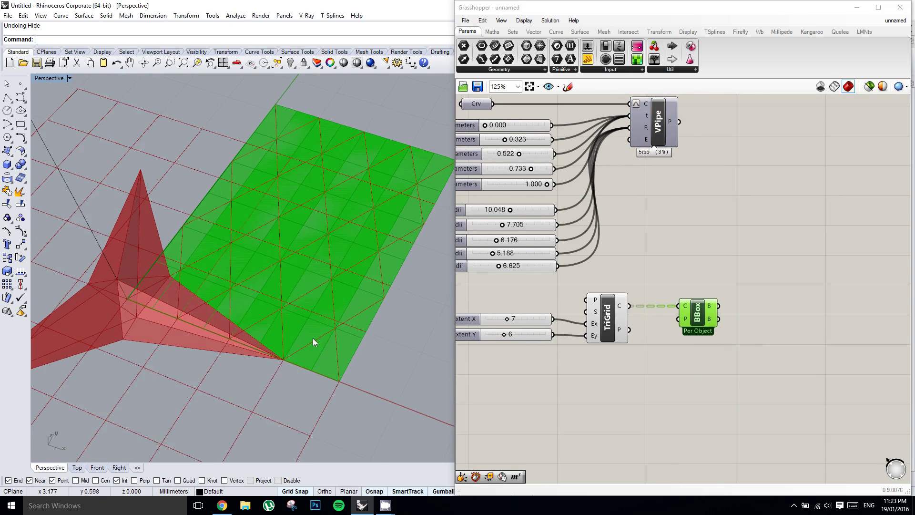
Step: Flatten the triangular grid's cells (C) output that feeds the Bounding Box
{"action": "right_click_drag", "start_coordinate": [688, 319], "coordinate": [696, 292]}
{"action": "left_click", "coordinate": [701, 298]}
{"action": "scroll", "coordinate": [696, 292], "scroll_direction": "up", "scroll_amount": 2}
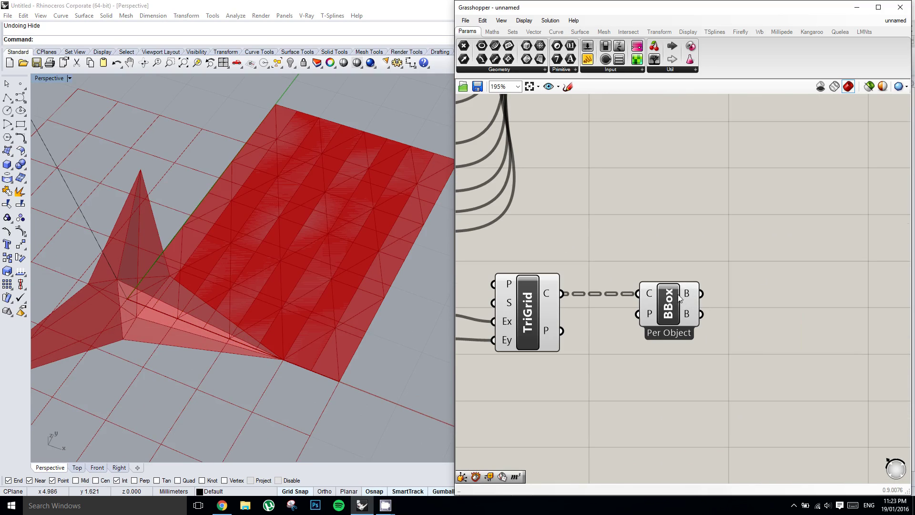
{"action": "mouse_move", "coordinate": [689, 297]}
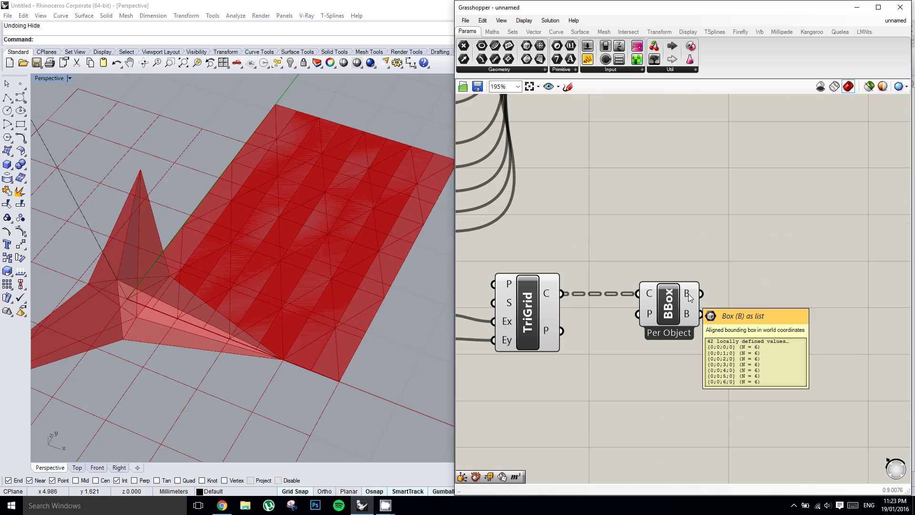
{"action": "scroll", "coordinate": [331, 255], "scroll_direction": "down", "scroll_amount": 5}
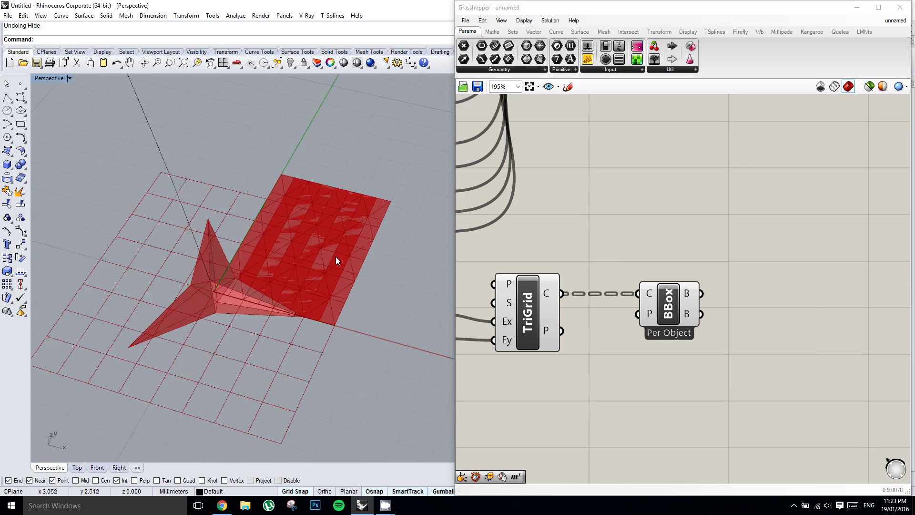
{"action": "scroll", "coordinate": [335, 256], "scroll_direction": "up", "scroll_amount": 3}
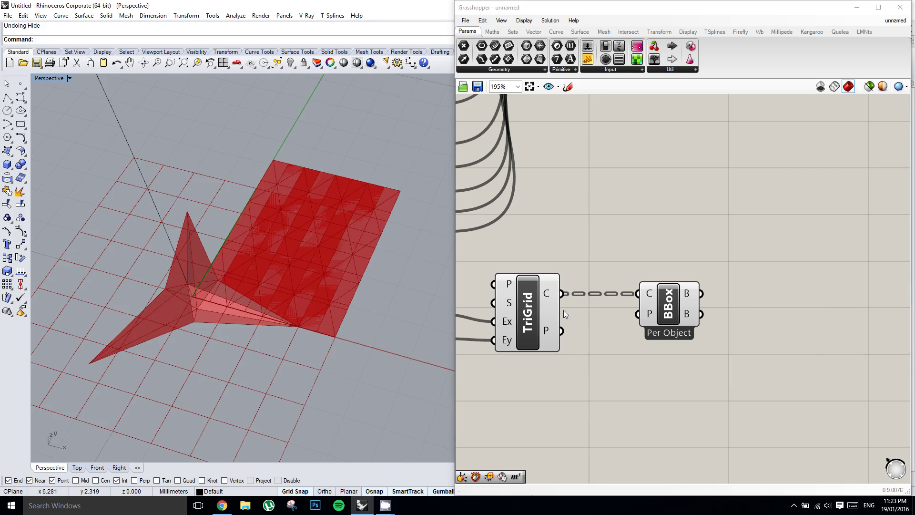
{"action": "right_click", "coordinate": [652, 294]}
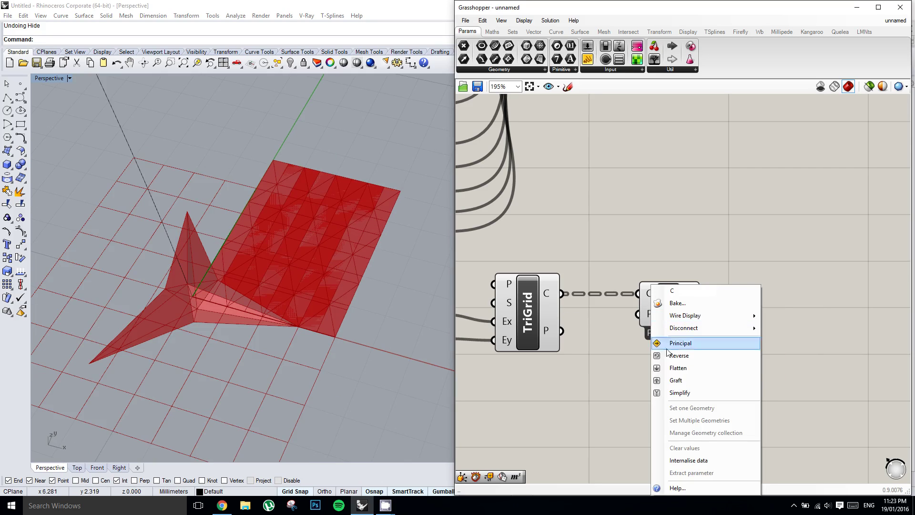
{"action": "right_click", "coordinate": [548, 292]}
{"action": "left_click", "coordinate": [581, 353]}
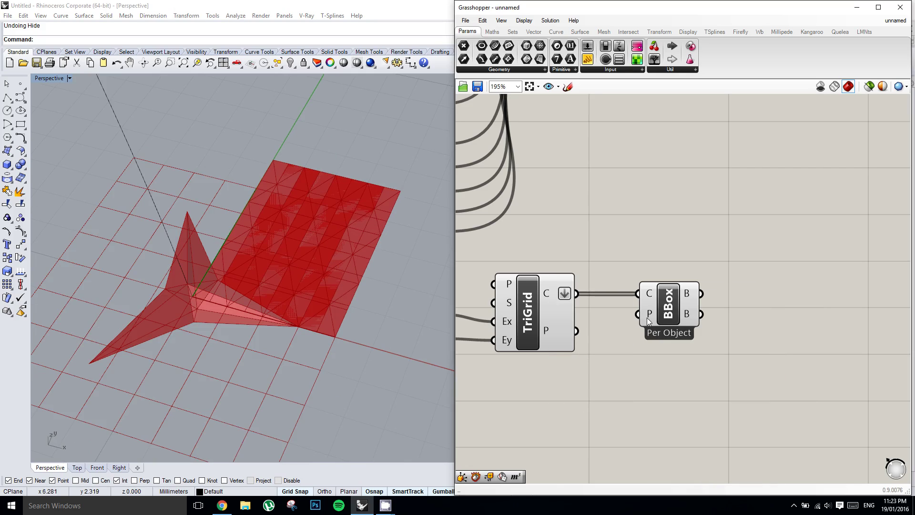
Step: Switch the Bounding Box component from Per Object to Union Box mode
{"action": "left_click", "coordinate": [672, 310]}
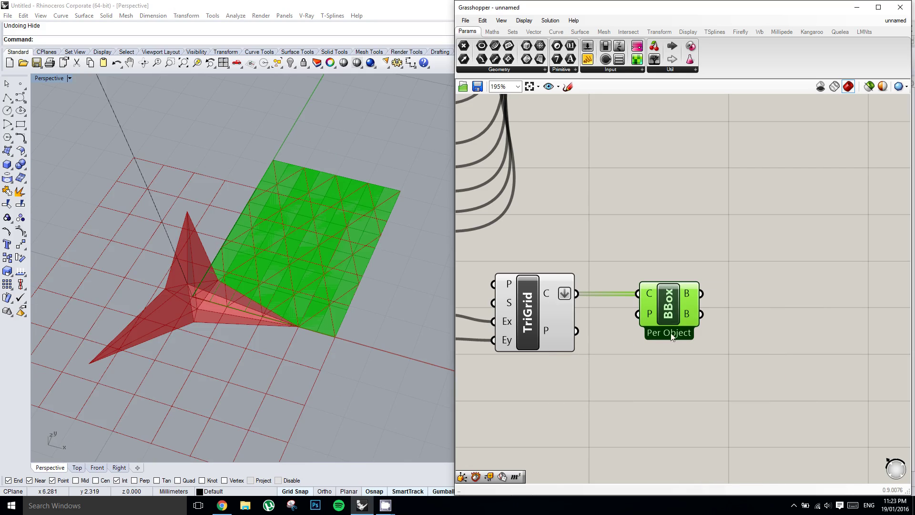
{"action": "right_click", "coordinate": [671, 310]}
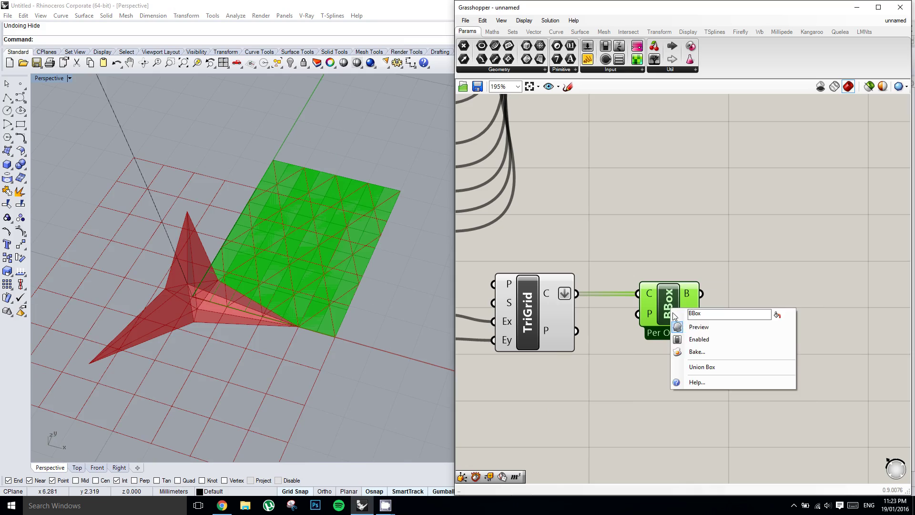
{"action": "left_click", "coordinate": [732, 363]}
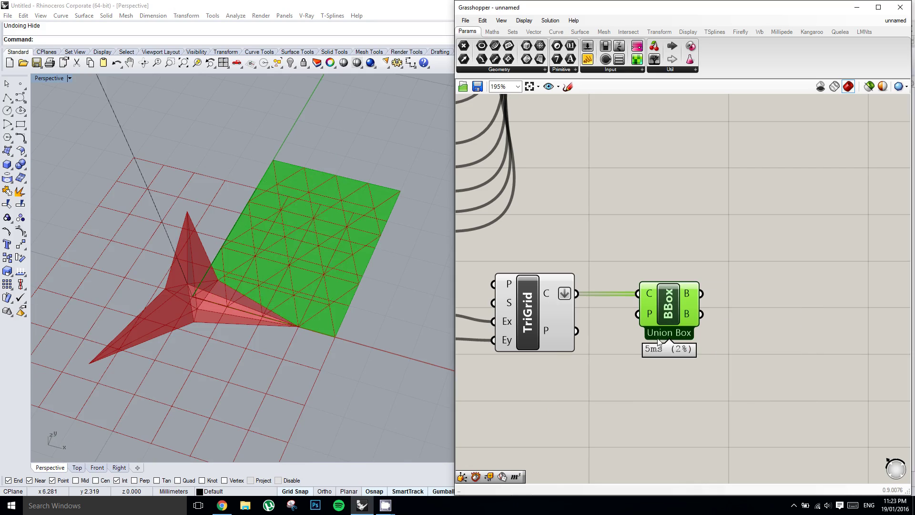
{"action": "left_click", "coordinate": [614, 346]}
{"action": "left_click", "coordinate": [650, 315]}
Step: Examine the triangular grid and the single box that encloses it in the perspective view
{"action": "right_click_drag", "start_coordinate": [560, 290], "coordinate": [606, 285]}
{"action": "left_click", "coordinate": [544, 290]}
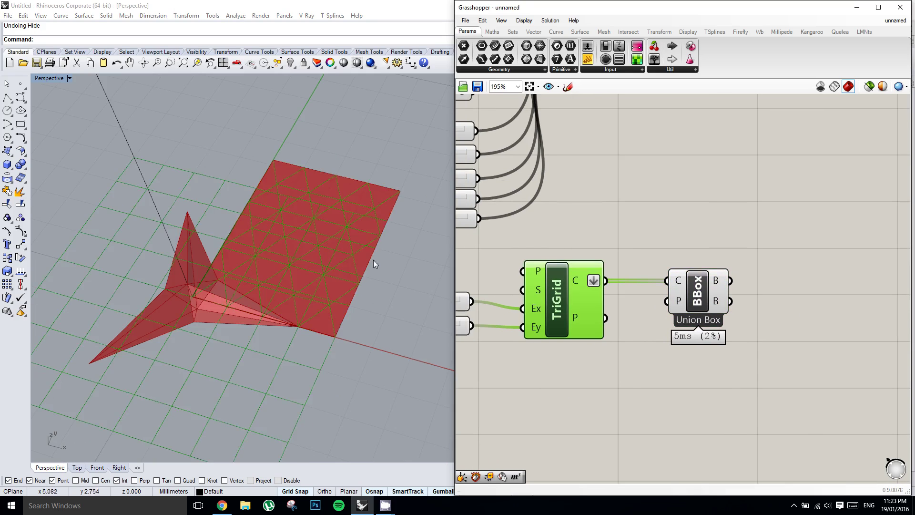
{"action": "right_click_drag", "start_coordinate": [367, 259], "coordinate": [329, 252]}
{"action": "scroll", "coordinate": [293, 233], "scroll_direction": "down", "scroll_amount": 6}
{"action": "scroll", "coordinate": [292, 233], "scroll_direction": "up", "scroll_amount": 7}
{"action": "scroll", "coordinate": [306, 246], "scroll_direction": "down", "scroll_amount": 6}
{"action": "scroll", "coordinate": [307, 246], "scroll_direction": "up", "scroll_amount": 5}
{"action": "left_click", "coordinate": [770, 276]}
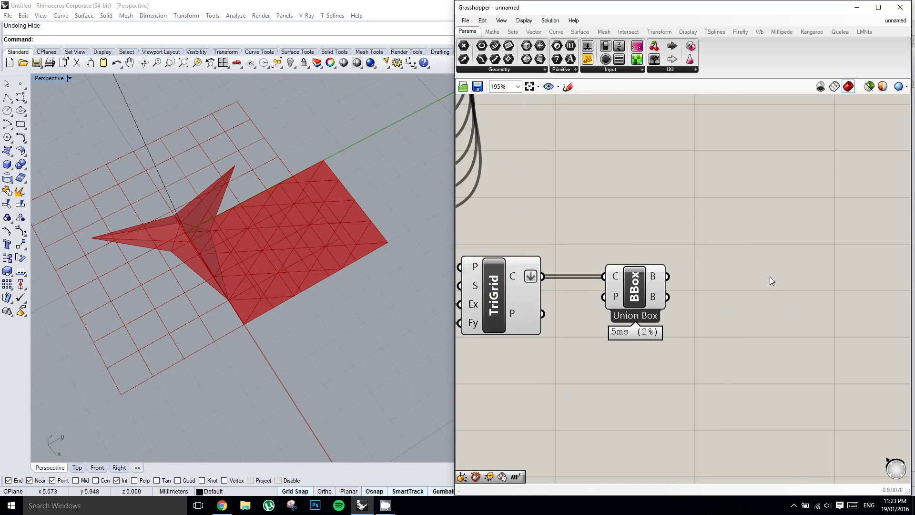
Step: Add a Map to Surface component in the empty canvas area beyond the Variable Pipe and Bounding Box
{"action": "right_click_drag", "start_coordinate": [770, 276], "coordinate": [692, 282]}
{"action": "left_click", "coordinate": [719, 270]}
{"action": "scroll", "coordinate": [708, 270], "scroll_direction": "down", "scroll_amount": 5}
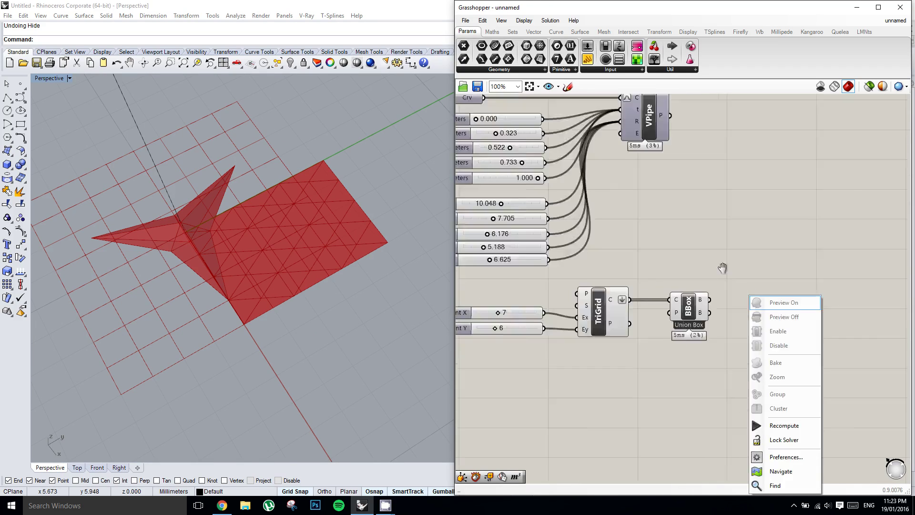
{"action": "double_click", "coordinate": [749, 266]}
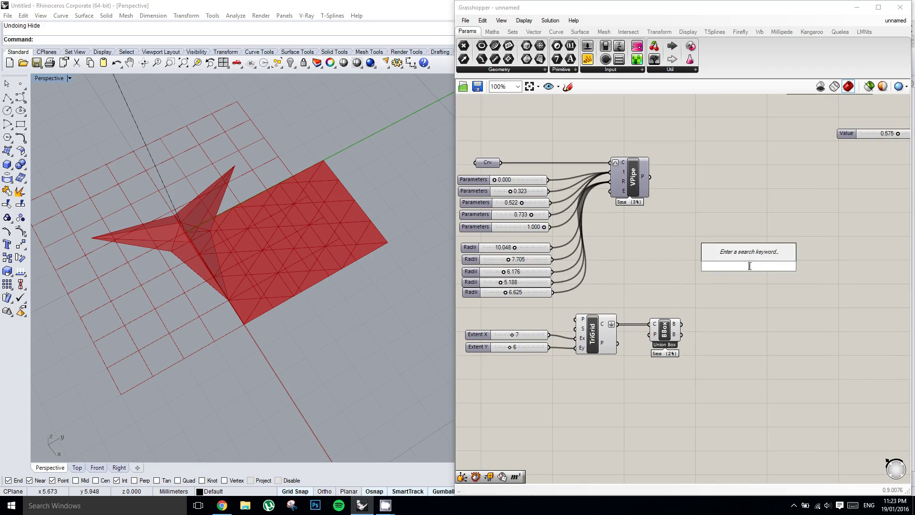
{"action": "type", "text": "map to"}
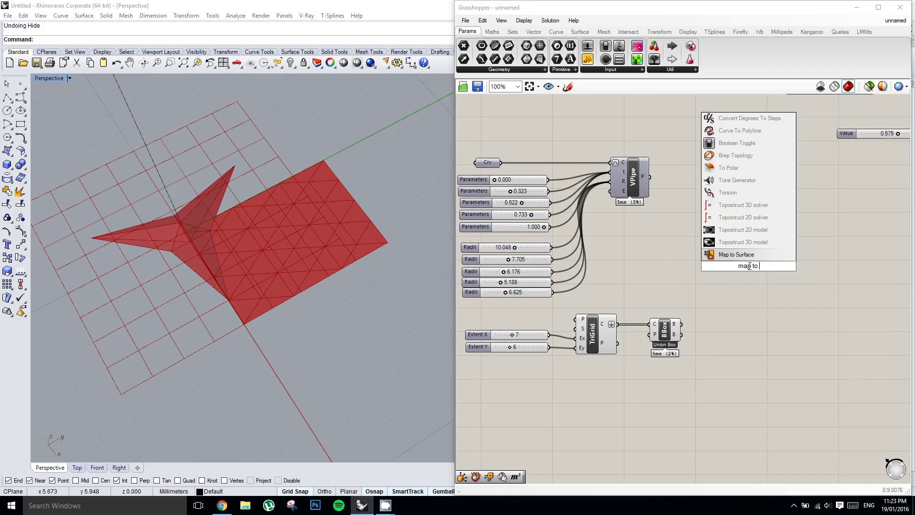
{"action": "key", "text": "Return"}
{"action": "right_click_drag", "start_coordinate": [749, 266], "coordinate": [713, 252]}
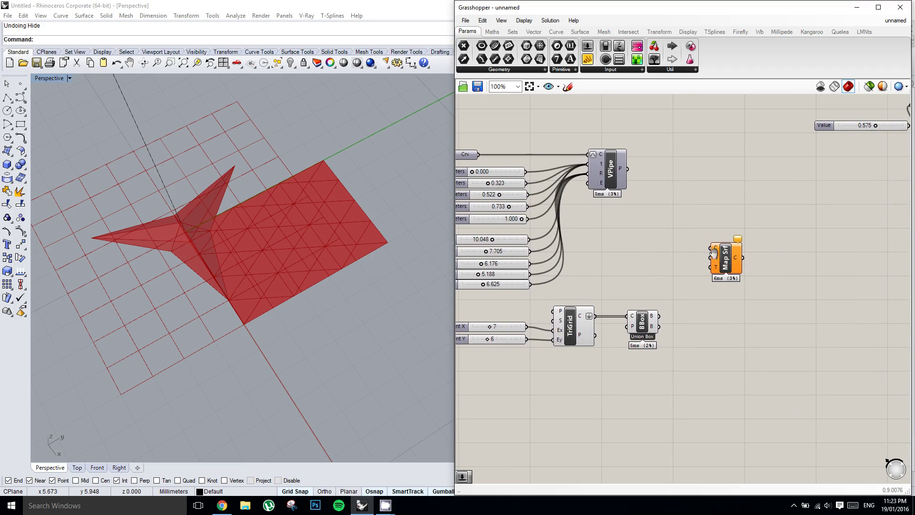
{"action": "right_click", "coordinate": [712, 253]}
{"action": "left_click", "coordinate": [686, 243]}
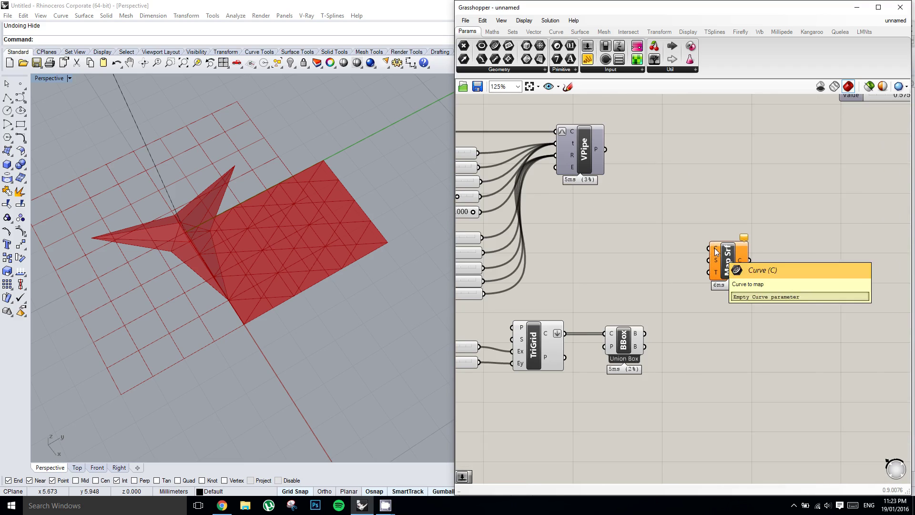
Step: Connect the triangular grid's flattened cells (C) output to the curve (C) input of Map to Surface
{"action": "scroll", "coordinate": [590, 321], "scroll_direction": "up", "scroll_amount": 1}
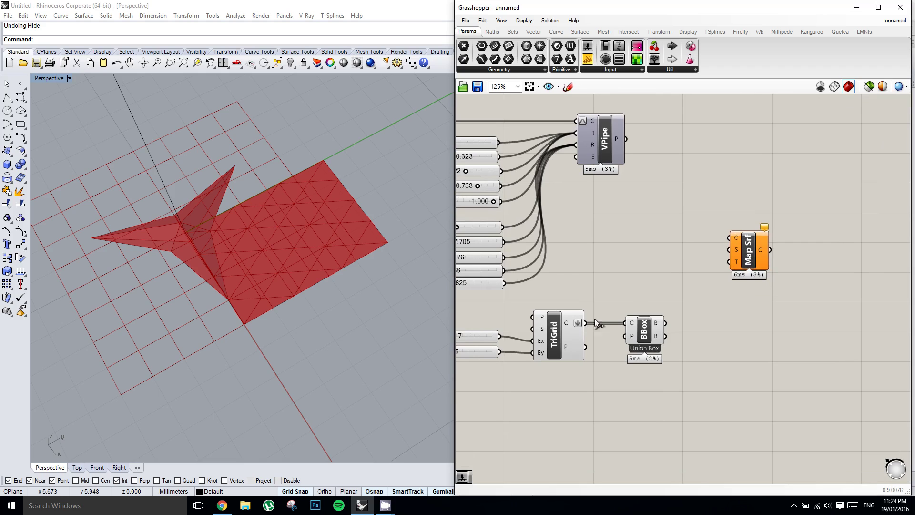
{"action": "left_click_drag", "start_coordinate": [595, 323], "coordinate": [730, 241]}
{"action": "right_click_drag", "start_coordinate": [736, 212], "coordinate": [713, 211]}
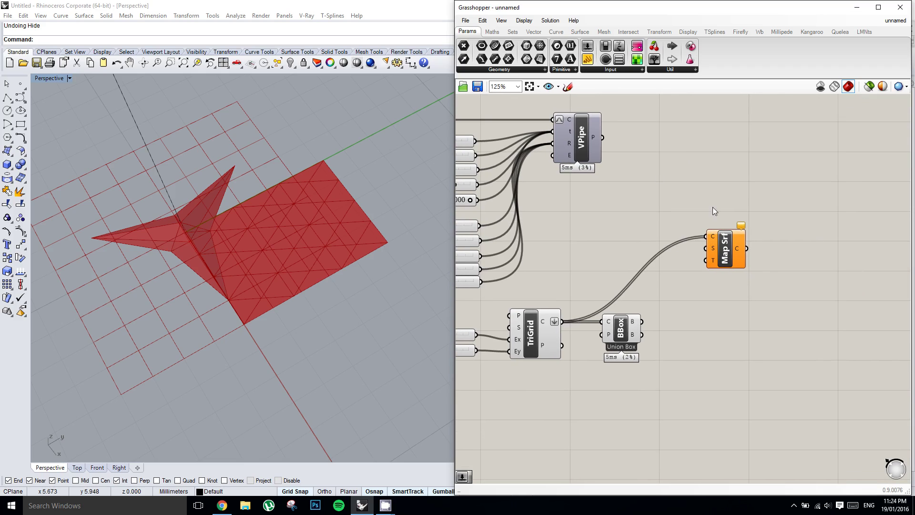
{"action": "right_click", "coordinate": [713, 262]}
{"action": "left_click", "coordinate": [605, 166]}
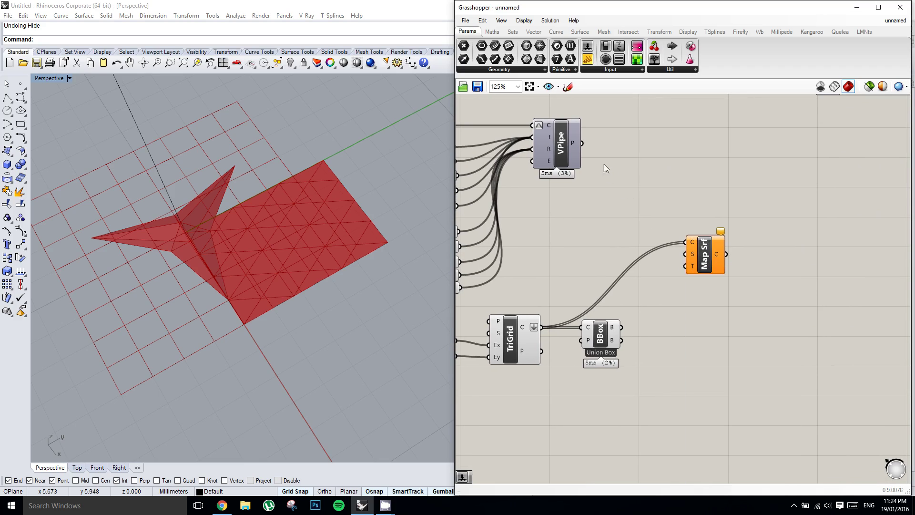
Step: Connect the Variable Pipe to Map to Surface's target (T) input and the Bounding Box's box output to its source (S) input
{"action": "left_click_drag", "start_coordinate": [579, 142], "coordinate": [690, 265]}
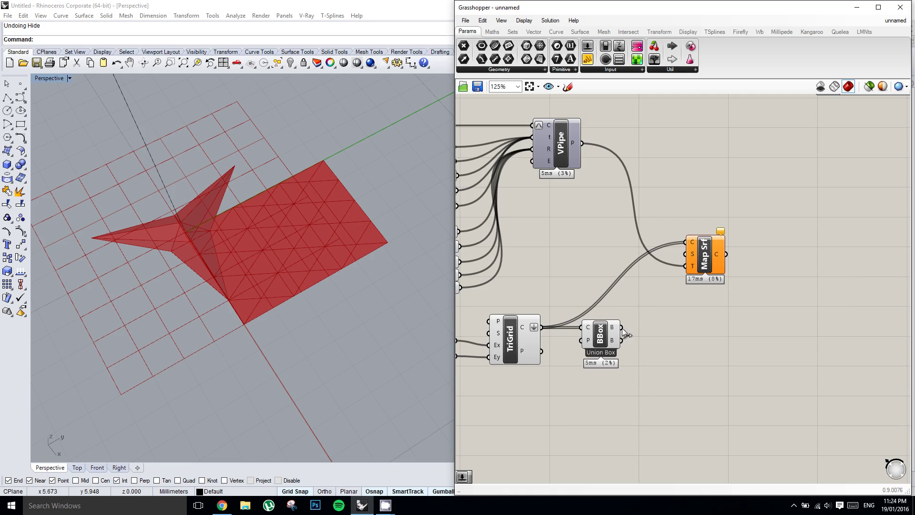
{"action": "left_click_drag", "start_coordinate": [621, 327], "coordinate": [691, 254]}
{"action": "left_click", "coordinate": [704, 267]}
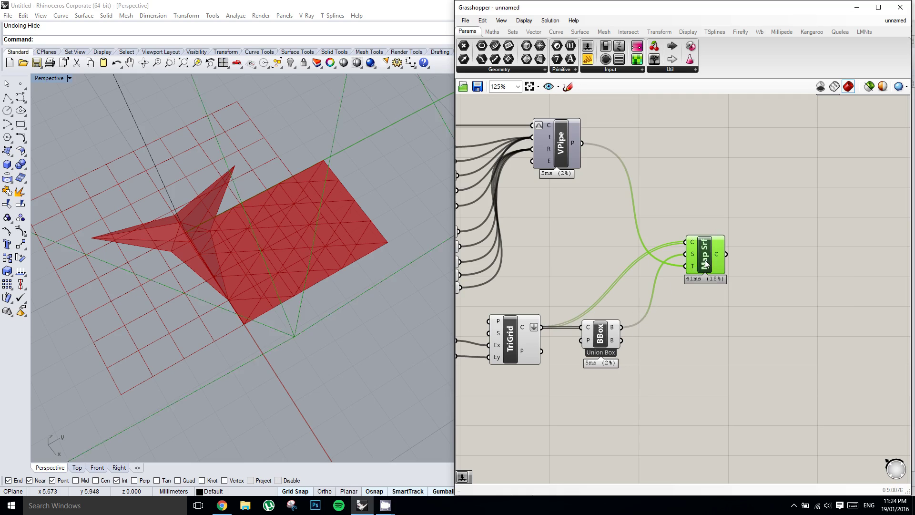
{"action": "scroll", "coordinate": [330, 269], "scroll_direction": "down", "scroll_amount": 6}
{"action": "scroll", "coordinate": [297, 258], "scroll_direction": "up", "scroll_amount": 8}
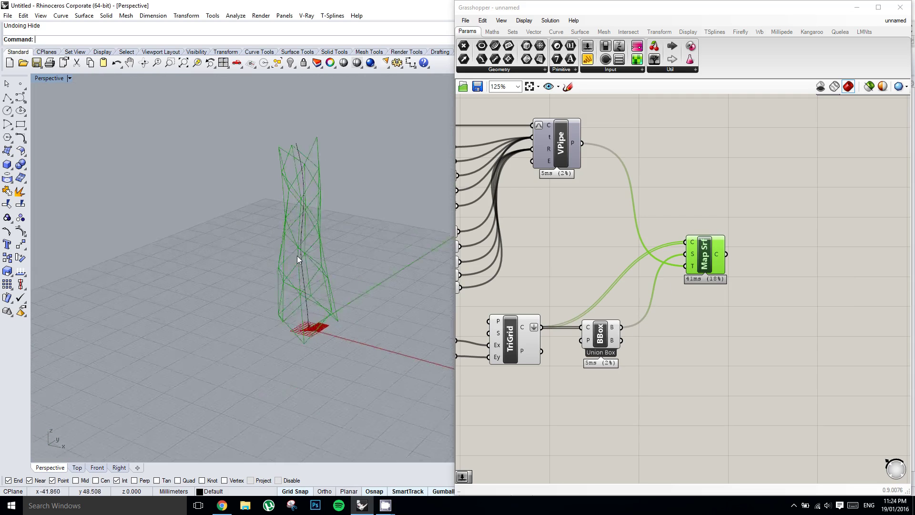
{"action": "right_click_drag", "start_coordinate": [299, 258], "coordinate": [295, 191]}
Step: Turn on the Variable Pipe preview to compare it with the mapped grid, and turn it off again
{"action": "right_click_drag", "start_coordinate": [542, 245], "coordinate": [587, 264]}
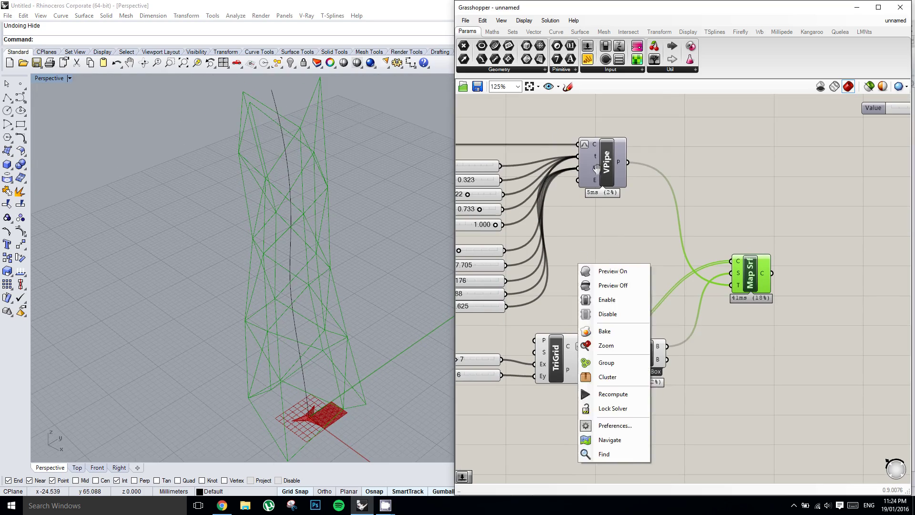
{"action": "left_click", "coordinate": [611, 170]}
{"action": "middle_click", "coordinate": [611, 170]}
{"action": "left_click", "coordinate": [624, 154]}
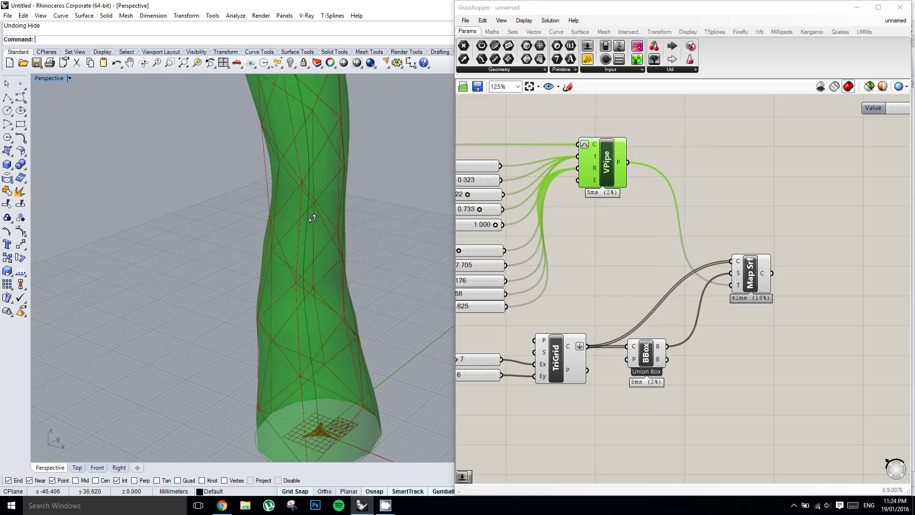
{"action": "middle_click", "coordinate": [609, 162]}
{"action": "left_click", "coordinate": [628, 144]}
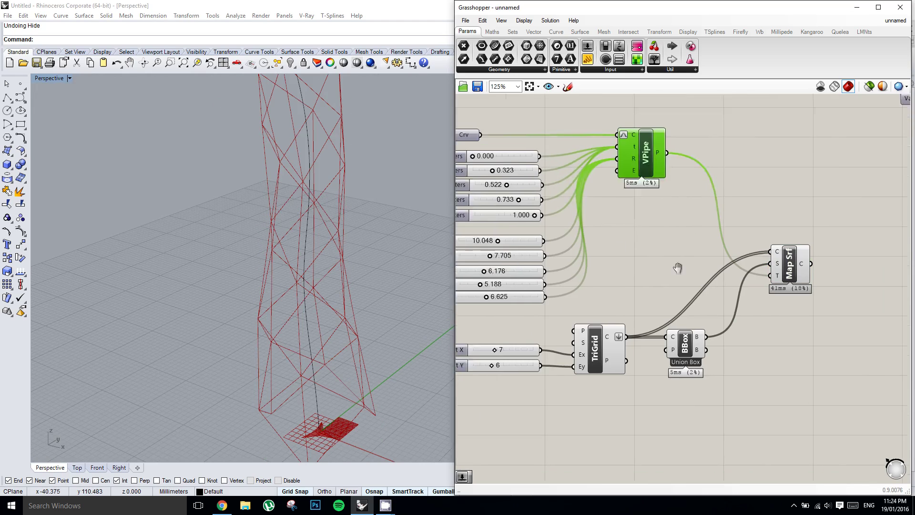
Step: Set the triangular grid's Extent X slider to 11 and check the mapped grid on the tower
{"action": "scroll", "coordinate": [630, 301], "scroll_direction": "up", "scroll_amount": 3}
{"action": "left_click_drag", "start_coordinate": [576, 289], "coordinate": [594, 287]}
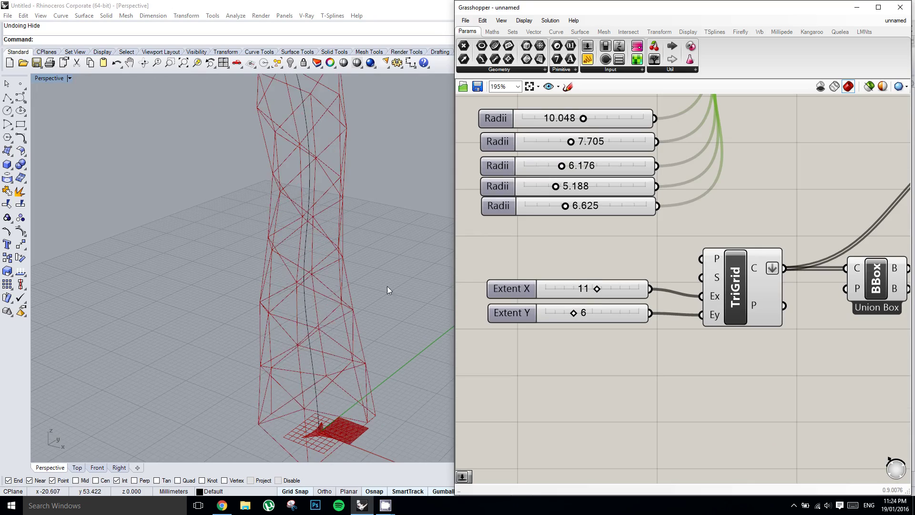
{"action": "right_click_drag", "start_coordinate": [443, 286], "coordinate": [330, 309]}
Step: Turn off the preview of the triangular grid and Bounding Box components
{"action": "right_click_drag", "start_coordinate": [766, 285], "coordinate": [541, 332]}
{"action": "scroll", "coordinate": [707, 277], "scroll_direction": "down", "scroll_amount": 2}
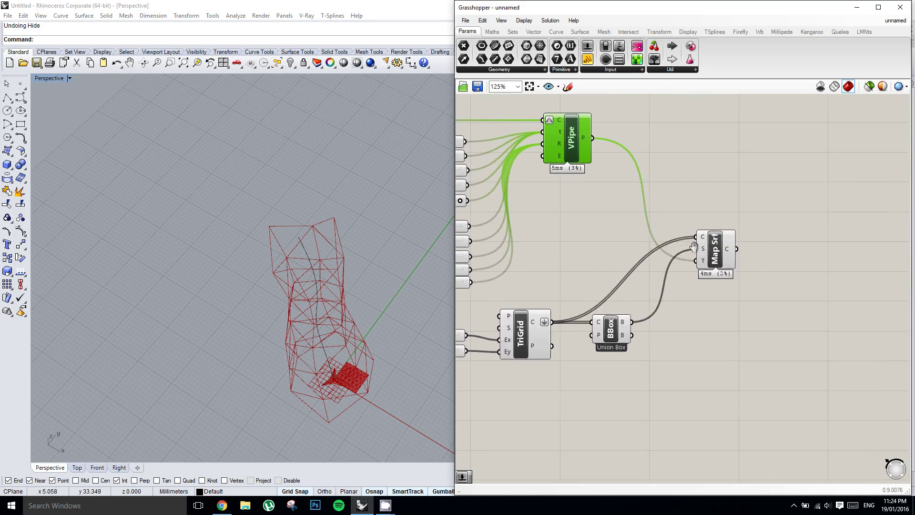
{"action": "right_click_drag", "start_coordinate": [663, 291], "coordinate": [733, 275]}
{"action": "left_click", "coordinate": [705, 371]}
{"action": "left_click_drag", "start_coordinate": [706, 371], "coordinate": [598, 296]}
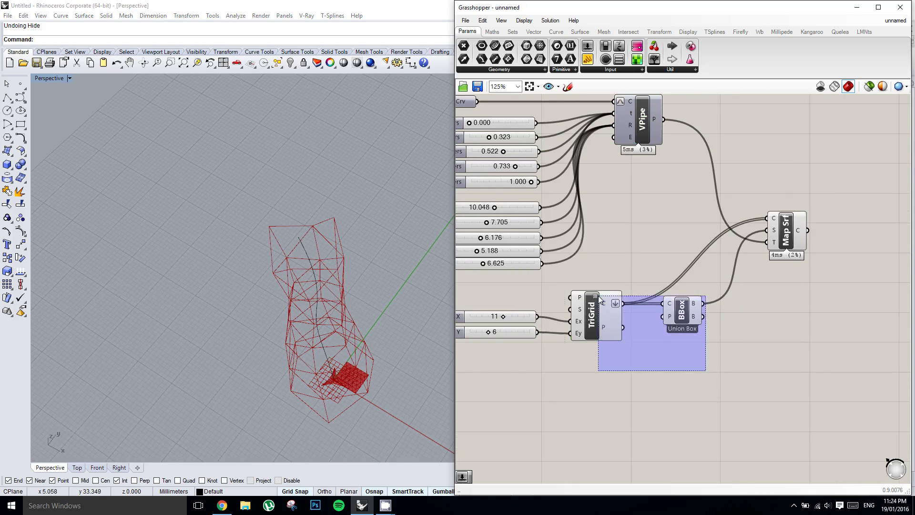
{"action": "middle_click", "coordinate": [599, 295]}
{"action": "left_click", "coordinate": [628, 264]}
{"action": "right_click_drag", "start_coordinate": [325, 306], "coordinate": [349, 267]}
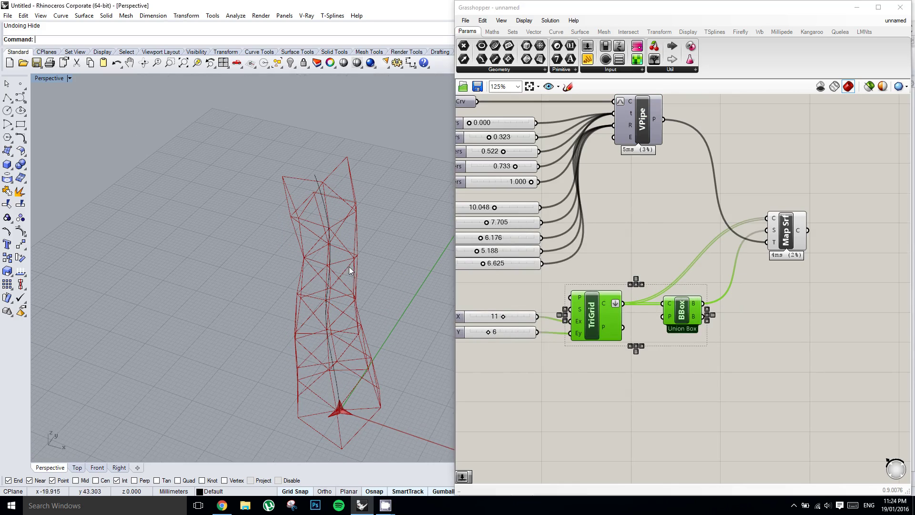
Step: Move all the star panel components so that they follow the Map to Surface component on the canvas
{"action": "scroll", "coordinate": [721, 228], "scroll_direction": "down", "scroll_amount": 3}
{"action": "right_click_drag", "start_coordinate": [720, 226], "coordinate": [735, 253]}
{"action": "right_click_drag", "start_coordinate": [830, 147], "coordinate": [647, 233]}
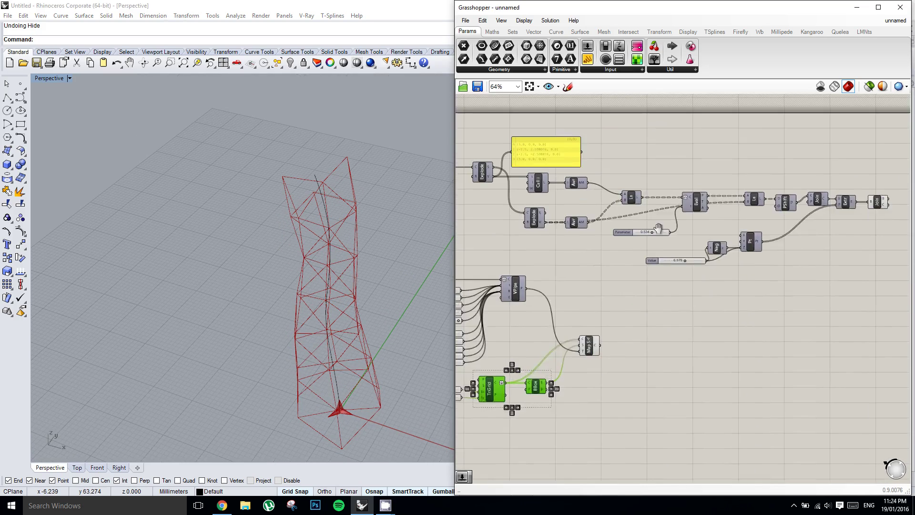
{"action": "scroll", "coordinate": [647, 233], "scroll_direction": "down", "scroll_amount": 1}
{"action": "right_click", "coordinate": [654, 232]}
{"action": "left_click", "coordinate": [843, 237]}
{"action": "scroll", "coordinate": [884, 268], "scroll_direction": "down", "scroll_amount": 1}
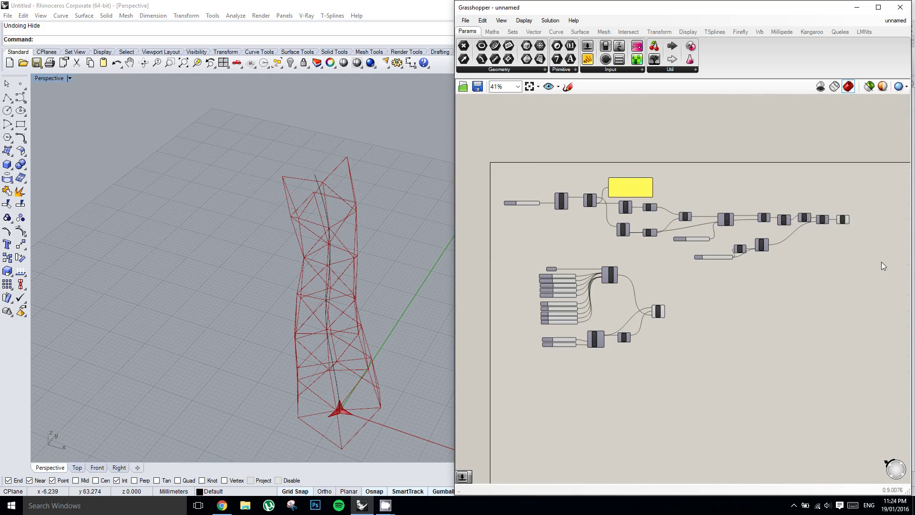
{"action": "left_click_drag", "start_coordinate": [882, 261], "coordinate": [506, 178]}
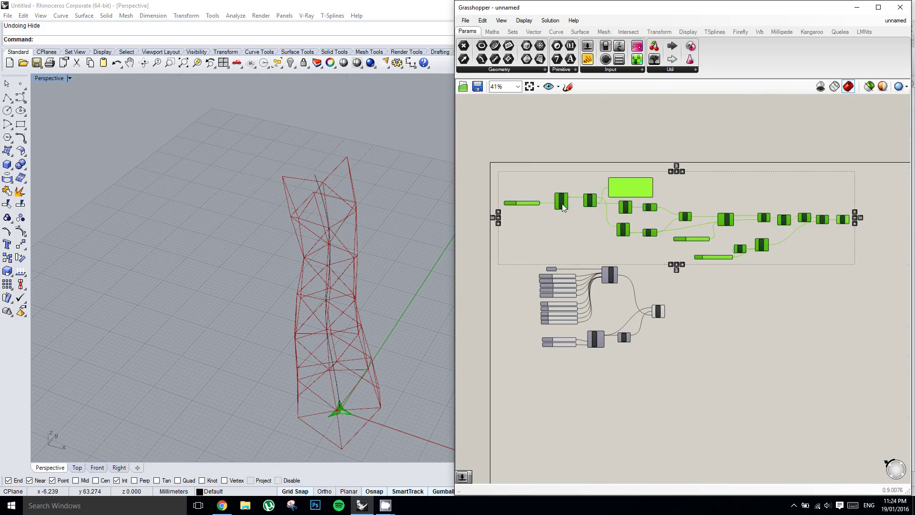
{"action": "left_click_drag", "start_coordinate": [563, 207], "coordinate": [712, 280]}
{"action": "scroll", "coordinate": [698, 329], "scroll_direction": "up", "scroll_amount": 1}
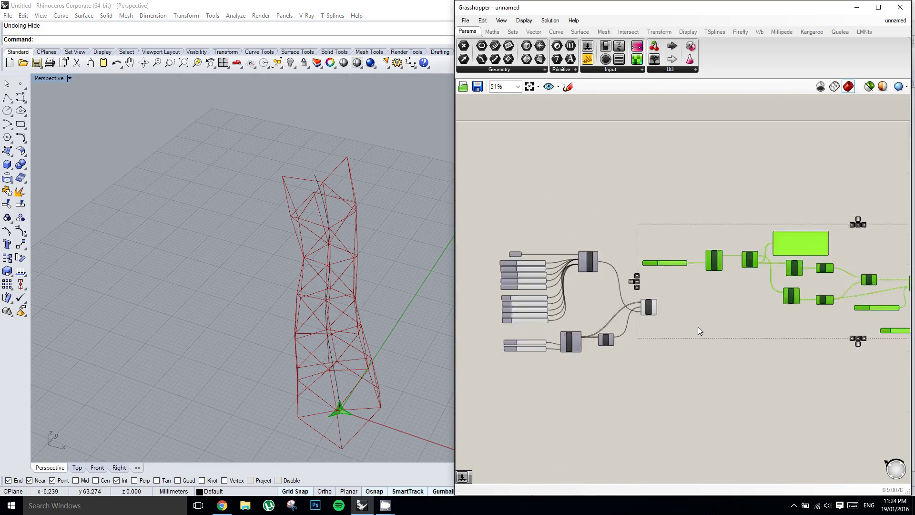
Step: Look over the full chain of star panel components that follows the Map to Surface component
{"action": "scroll", "coordinate": [708, 302], "scroll_direction": "up", "scroll_amount": 2}
{"action": "right_click_drag", "start_coordinate": [709, 300], "coordinate": [666, 300]}
{"action": "scroll", "coordinate": [665, 300], "scroll_direction": "up", "scroll_amount": 1}
{"action": "left_click", "coordinate": [665, 300]}
{"action": "right_click_drag", "start_coordinate": [727, 276], "coordinate": [681, 268]}
{"action": "right_click_drag", "start_coordinate": [777, 277], "coordinate": [657, 241]}
{"action": "scroll", "coordinate": [656, 242], "scroll_direction": "down", "scroll_amount": 3}
{"action": "scroll", "coordinate": [730, 262], "scroll_direction": "down", "scroll_amount": 1}
{"action": "right_click_drag", "start_coordinate": [733, 264], "coordinate": [682, 267]}
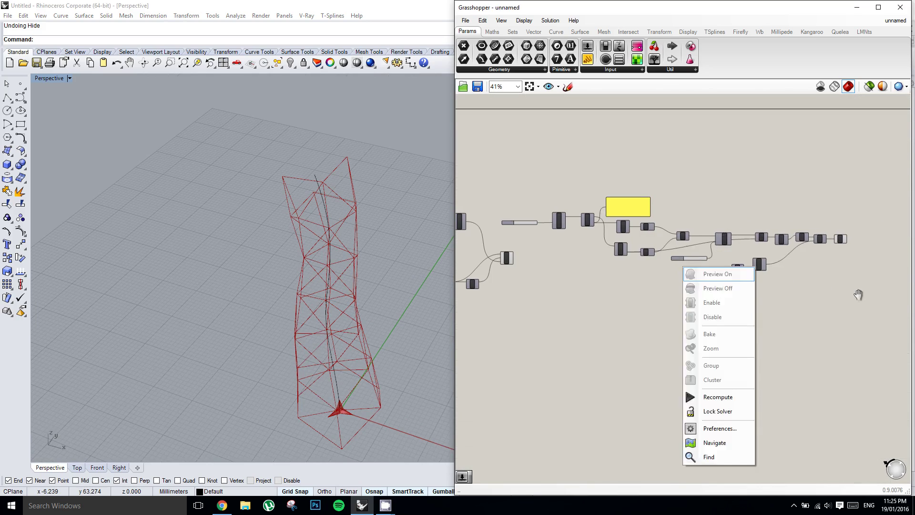
{"action": "left_click_drag", "start_coordinate": [859, 297], "coordinate": [503, 182]}
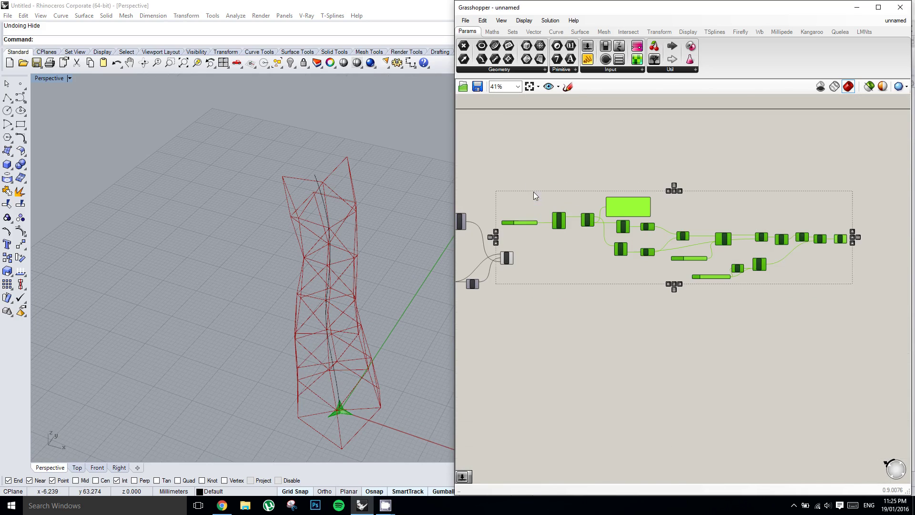
Step: Set the Segments slider of the star panel's Polygon component to 3
{"action": "left_click_drag", "start_coordinate": [525, 222], "coordinate": [522, 225]}
{"action": "scroll", "coordinate": [513, 222], "scroll_direction": "up", "scroll_amount": 5}
{"action": "scroll", "coordinate": [539, 250], "scroll_direction": "up", "scroll_amount": 1}
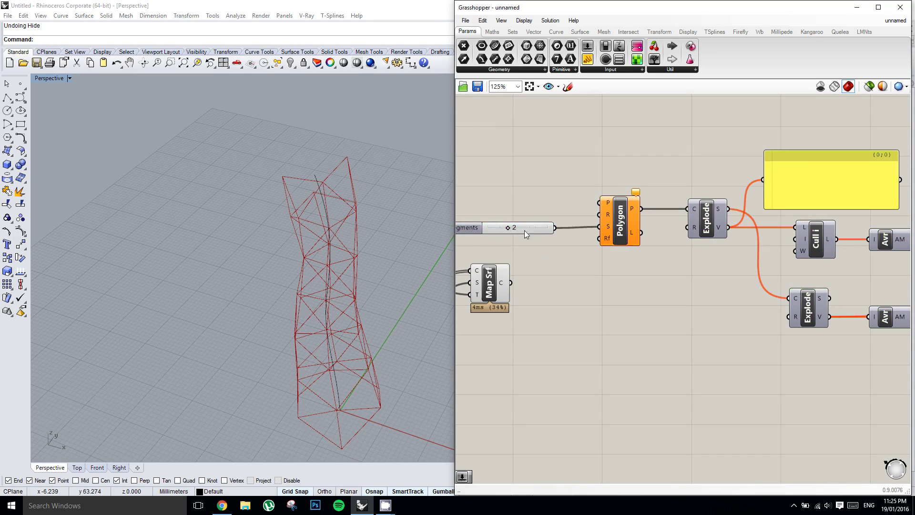
{"action": "double_click", "coordinate": [524, 229]}
{"action": "type", "text": "3"}
{"action": "key", "text": "Return"}
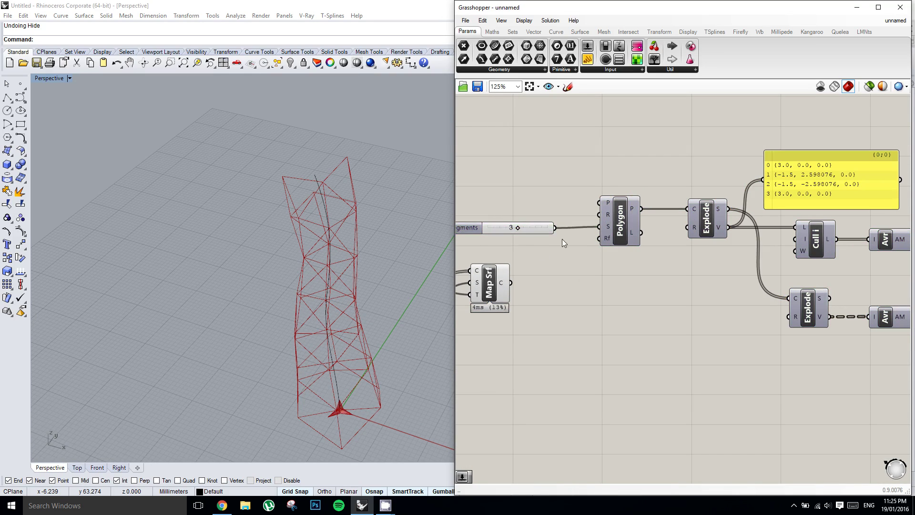
Step: Connect the Map to Surface curve output to the first Explode component's curve input, replacing the Polygon
{"action": "left_click", "coordinate": [618, 227]}
{"action": "right_click_drag", "start_coordinate": [516, 306], "coordinate": [535, 304]}
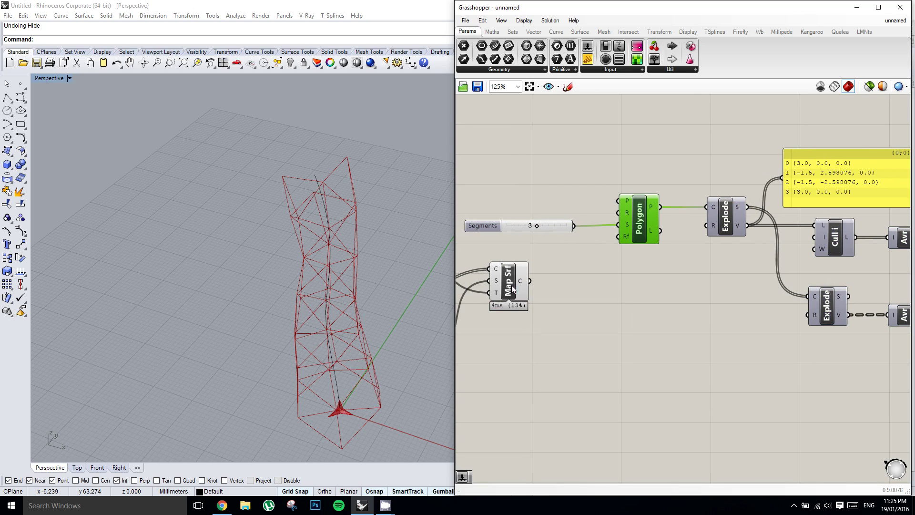
{"action": "left_click", "coordinate": [516, 286]}
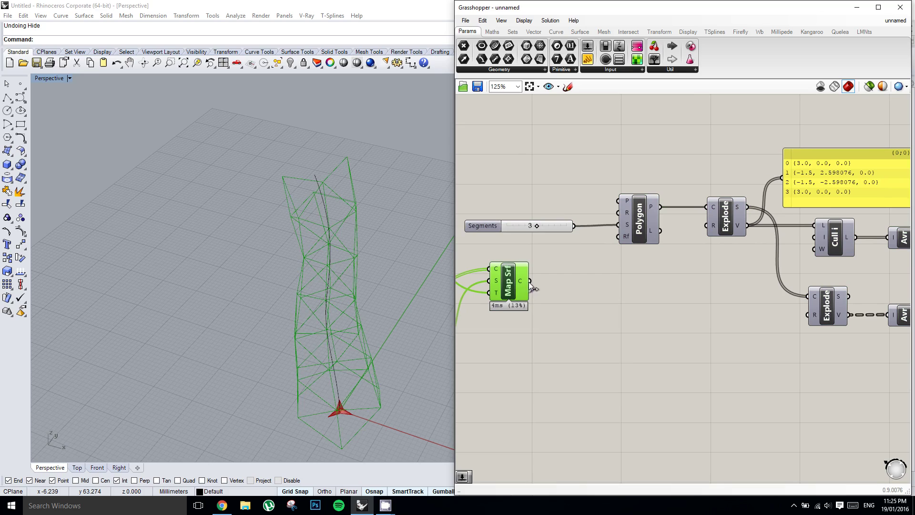
{"action": "left_click_drag", "start_coordinate": [528, 281], "coordinate": [712, 210]}
Step: Turn off the preview of the final Brep Join component at the end of the star panel definition
{"action": "right_click_drag", "start_coordinate": [714, 263], "coordinate": [681, 265]}
{"action": "right_click_drag", "start_coordinate": [782, 263], "coordinate": [677, 240]}
{"action": "right_click_drag", "start_coordinate": [744, 244], "coordinate": [686, 239]}
{"action": "scroll", "coordinate": [687, 239], "scroll_direction": "down", "scroll_amount": 3}
{"action": "right_click_drag", "start_coordinate": [776, 233], "coordinate": [591, 233]}
{"action": "left_click", "coordinate": [745, 218]}
{"action": "scroll", "coordinate": [832, 230], "scroll_direction": "up", "scroll_amount": 1}
{"action": "left_click", "coordinate": [816, 240]}
{"action": "middle_click", "coordinate": [816, 240]}
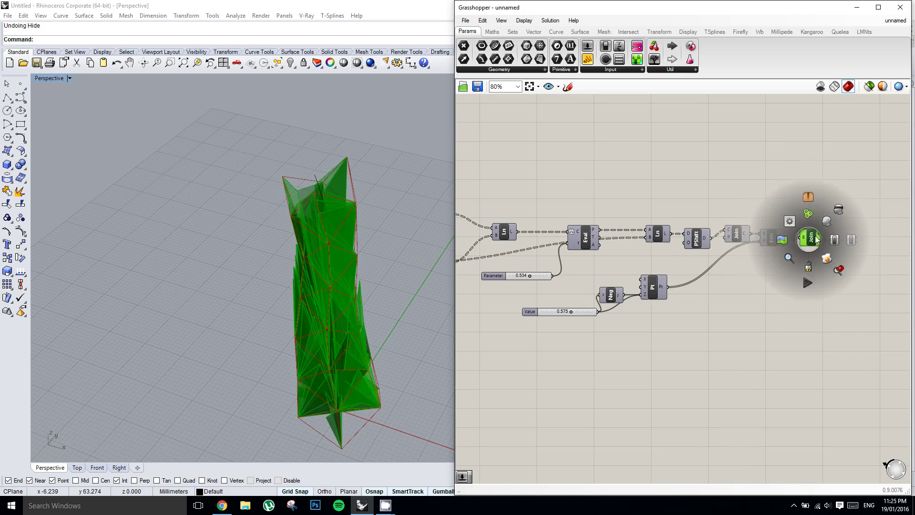
{"action": "left_click", "coordinate": [838, 212]}
Step: Check the Evaluate Curve and Join Curves components for the star outlines on the tower
{"action": "right_click_drag", "start_coordinate": [673, 241], "coordinate": [721, 243]}
{"action": "left_click", "coordinate": [698, 235]}
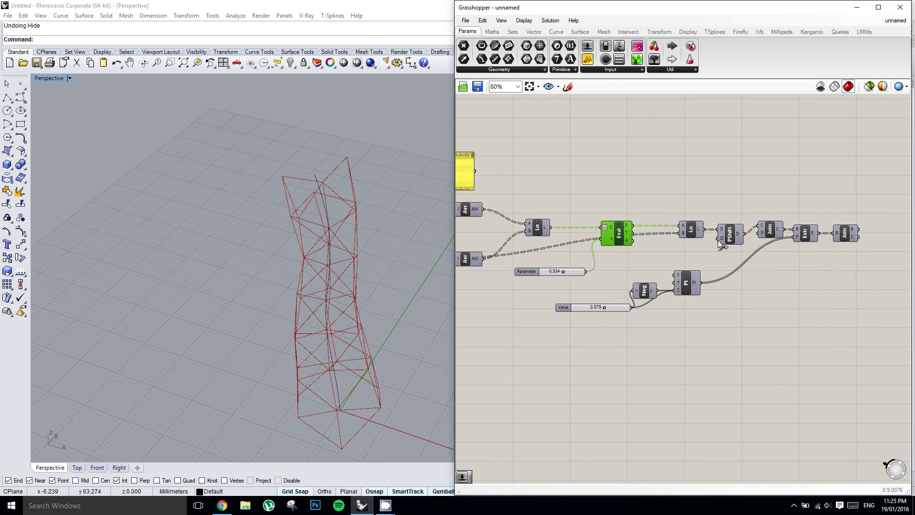
{"action": "left_click", "coordinate": [770, 231]}
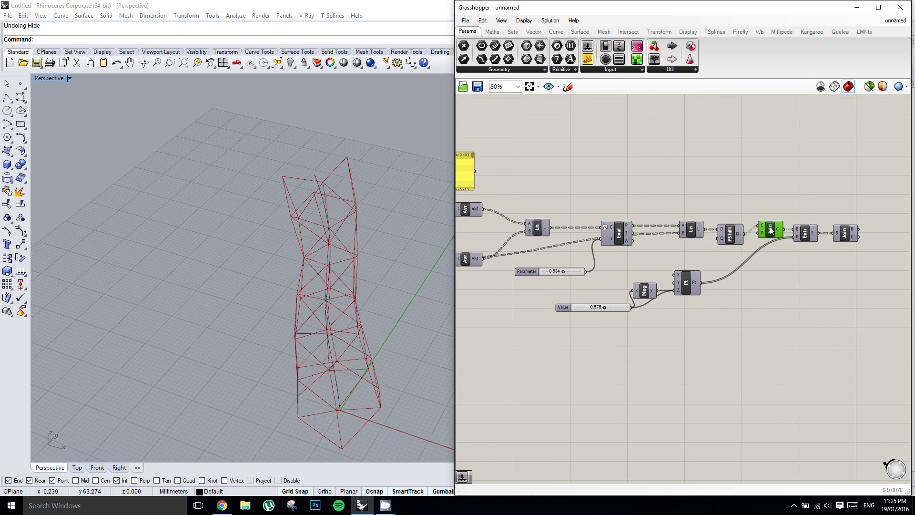
Step: Preview the Join Curves component to inspect its curves on the tower, and hide that preview again
{"action": "middle_click", "coordinate": [770, 230]}
{"action": "left_click", "coordinate": [787, 211]}
{"action": "right_click_drag", "start_coordinate": [310, 250], "coordinate": [284, 266]}
{"action": "scroll", "coordinate": [373, 197], "scroll_direction": "up", "scroll_amount": 6}
{"action": "right_click_drag", "start_coordinate": [705, 237], "coordinate": [683, 242]}
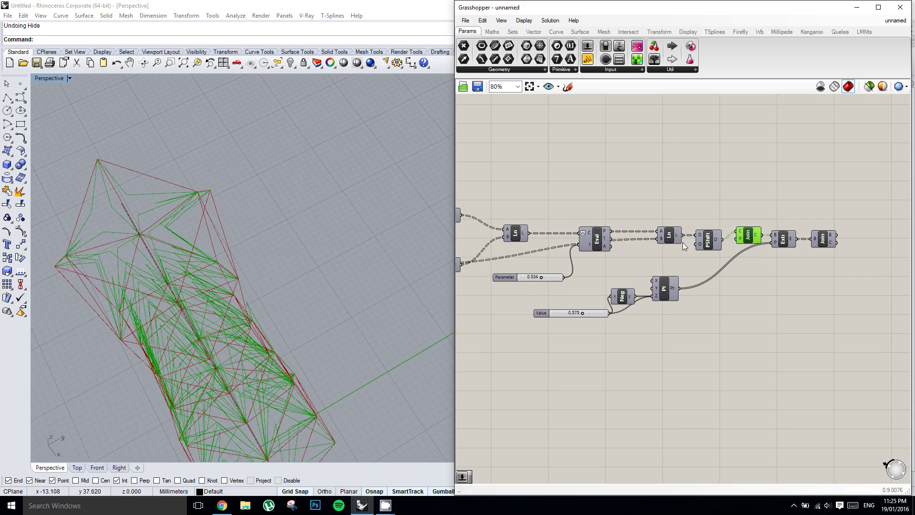
{"action": "middle_click", "coordinate": [748, 235]}
{"action": "left_click", "coordinate": [781, 208]}
{"action": "right_click_drag", "start_coordinate": [574, 255], "coordinate": [598, 252]}
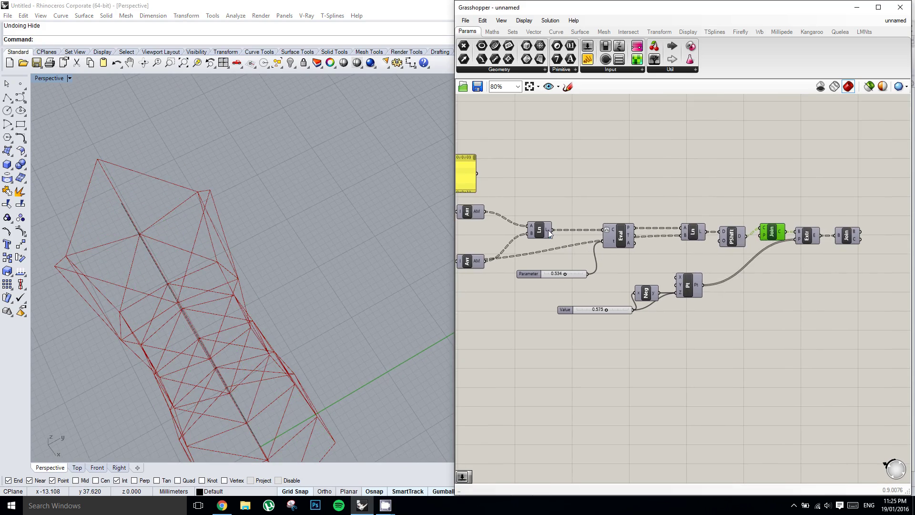
Step: Preview the Line component fed by the two Average components and inspect how its lines connect across the tower
{"action": "left_click", "coordinate": [542, 230]}
{"action": "middle_click", "coordinate": [541, 230]}
{"action": "left_click", "coordinate": [575, 204]}
{"action": "right_click_drag", "start_coordinate": [184, 251], "coordinate": [289, 212]}
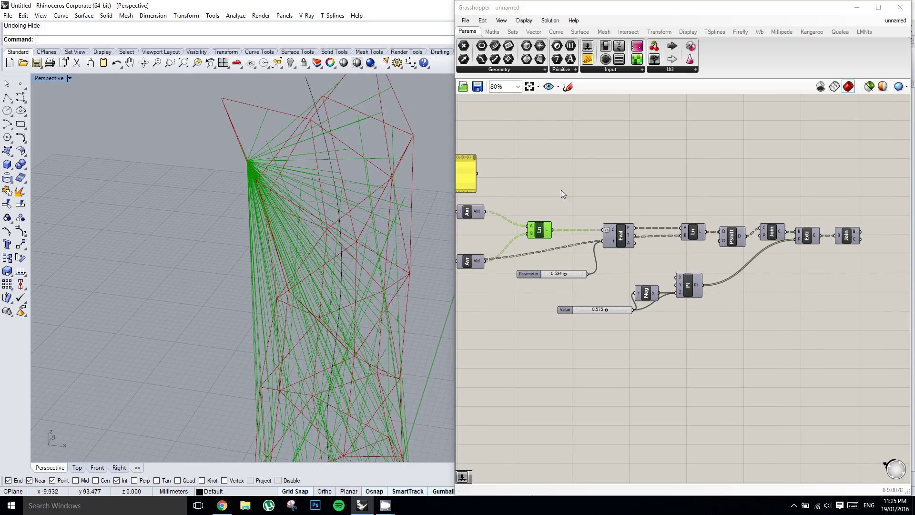
{"action": "right_click_drag", "start_coordinate": [564, 191], "coordinate": [620, 186]}
{"action": "scroll", "coordinate": [535, 229], "scroll_direction": "up", "scroll_amount": 1}
{"action": "right_click_drag", "start_coordinate": [535, 230], "coordinate": [703, 230]}
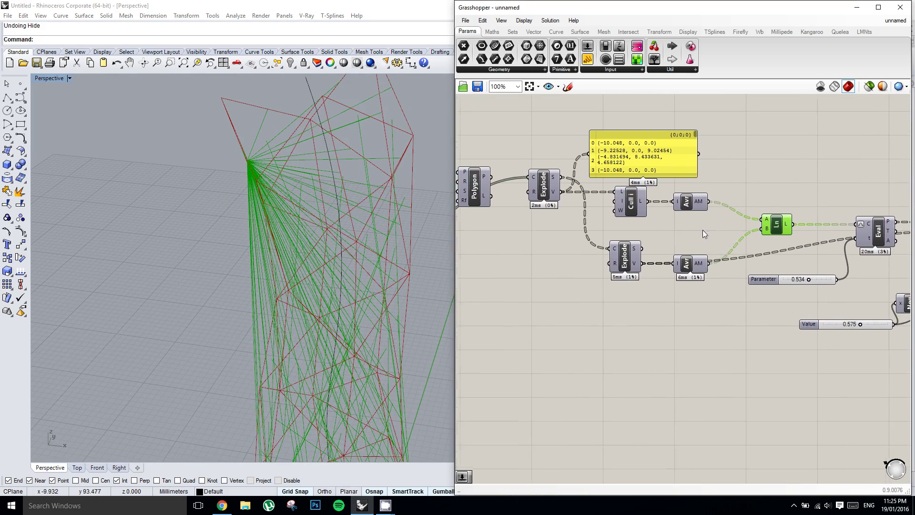
{"action": "right_click_drag", "start_coordinate": [632, 241], "coordinate": [565, 249]}
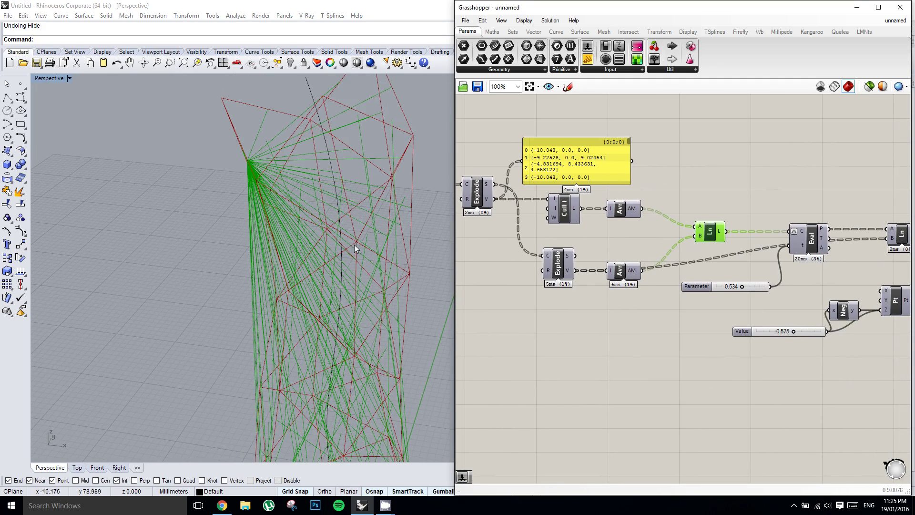
{"action": "right_click_drag", "start_coordinate": [354, 245], "coordinate": [329, 260]}
{"action": "scroll", "coordinate": [313, 181], "scroll_direction": "down", "scroll_amount": 5}
{"action": "scroll", "coordinate": [323, 273], "scroll_direction": "up", "scroll_amount": 5}
Step: Trace the components feeding the Line component and turn its preview off
{"action": "right_click_drag", "start_coordinate": [641, 213], "coordinate": [606, 236]}
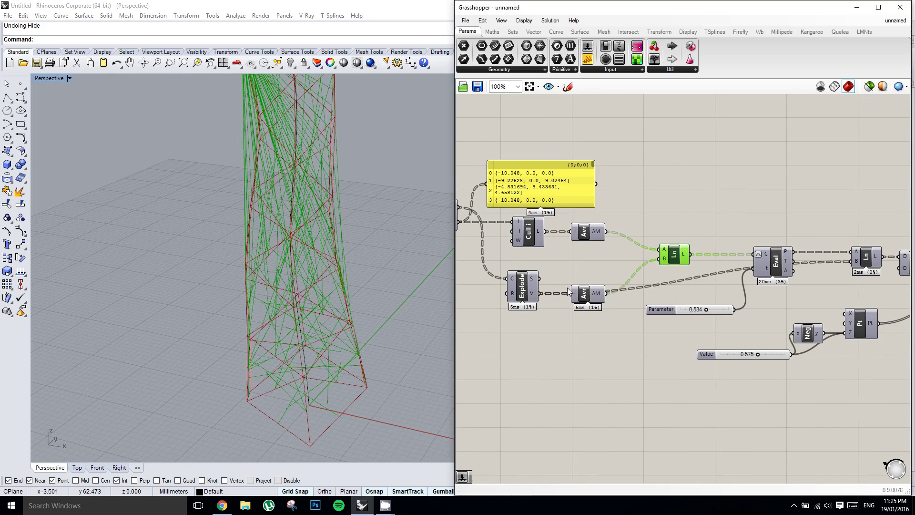
{"action": "right_click_drag", "start_coordinate": [573, 265], "coordinate": [655, 258]}
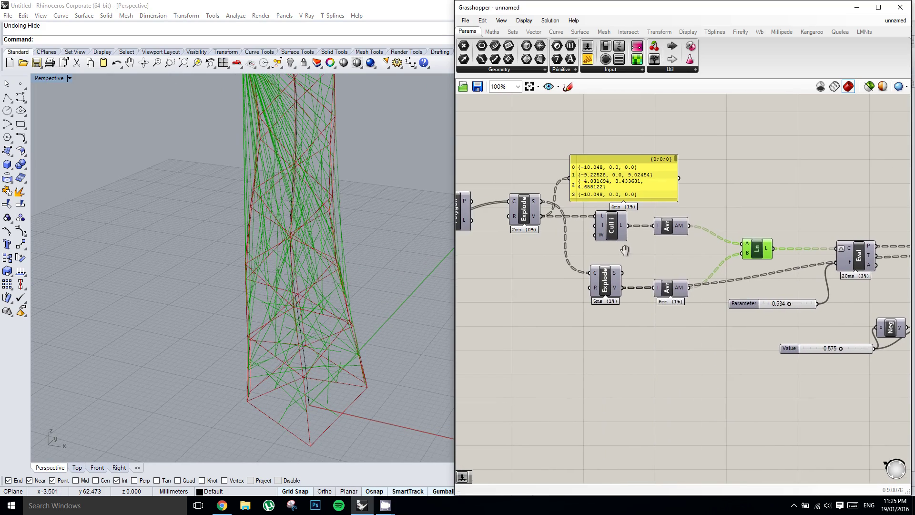
{"action": "right_click", "coordinate": [624, 252]}
{"action": "middle_click", "coordinate": [765, 248]}
{"action": "left_click", "coordinate": [796, 213]}
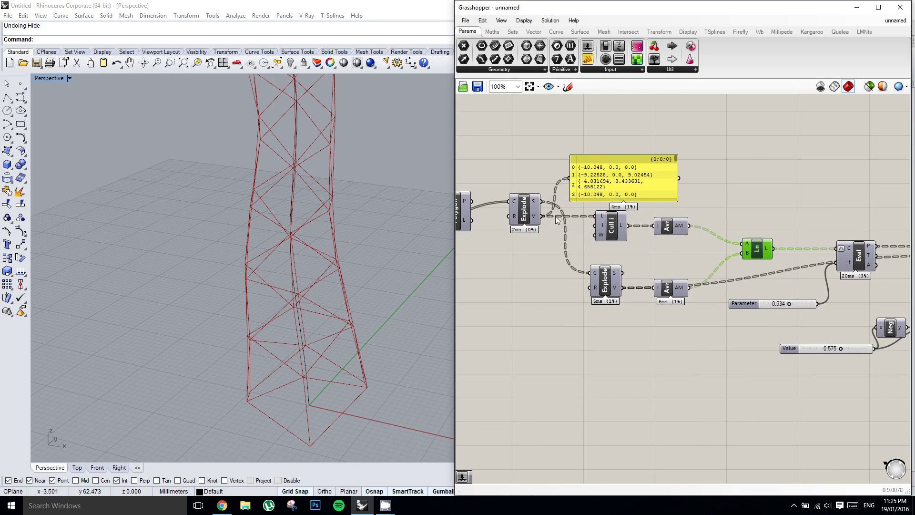
Step: Turn on the previews of the first Explode component and the Average component that follows the Cull Index
{"action": "left_click", "coordinate": [529, 207]}
{"action": "middle_click", "coordinate": [529, 207]}
{"action": "left_click", "coordinate": [552, 186]}
{"action": "mouse_move", "coordinate": [277, 198]}
{"action": "right_mouse_down"}
{"action": "mouse_move", "coordinate": [291, 207]}
{"action": "mouse_move", "coordinate": [284, 214]}
{"action": "right_mouse_up"}
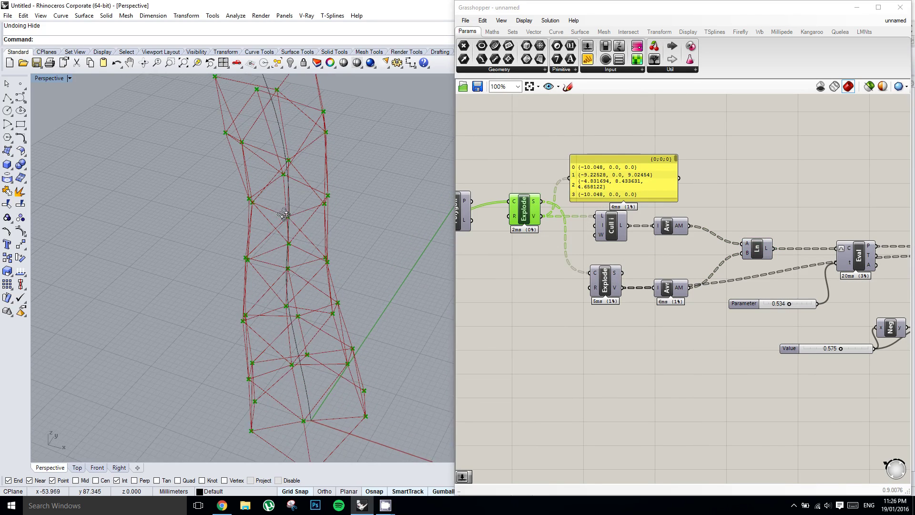
{"action": "left_click", "coordinate": [662, 226]}
{"action": "middle_click", "coordinate": [665, 226]}
{"action": "left_click", "coordinate": [695, 212]}
{"action": "right_click_drag", "start_coordinate": [312, 167], "coordinate": [325, 181]}
{"action": "right_click_drag", "start_coordinate": [687, 247], "coordinate": [644, 254]}
{"action": "left_click", "coordinate": [632, 272]}
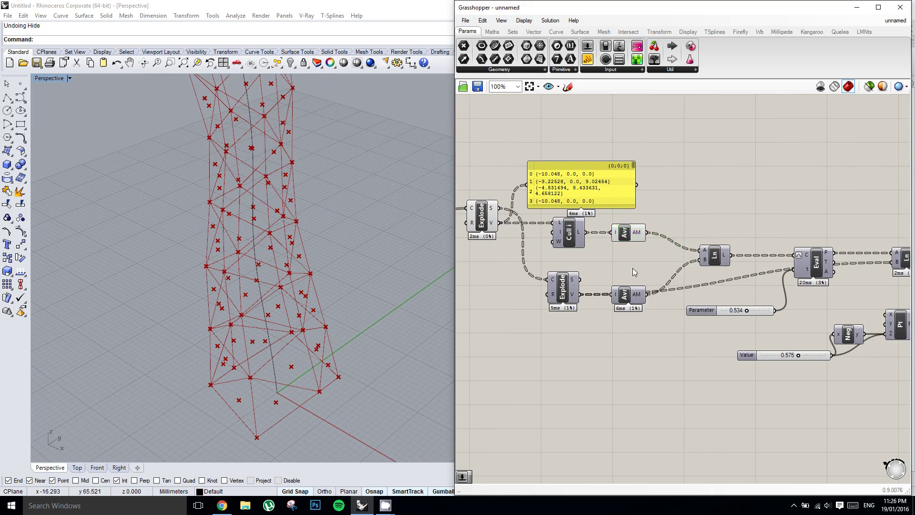
Step: Examine the data structures of the arithmetic mean outputs on both Average components
{"action": "scroll", "coordinate": [640, 299], "scroll_direction": "up", "scroll_amount": 1}
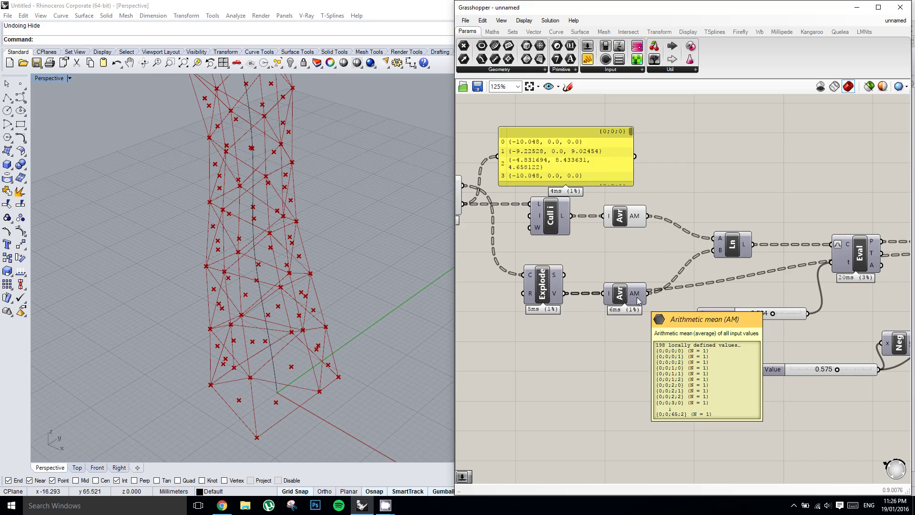
{"action": "right_click_drag", "start_coordinate": [658, 278], "coordinate": [639, 284]}
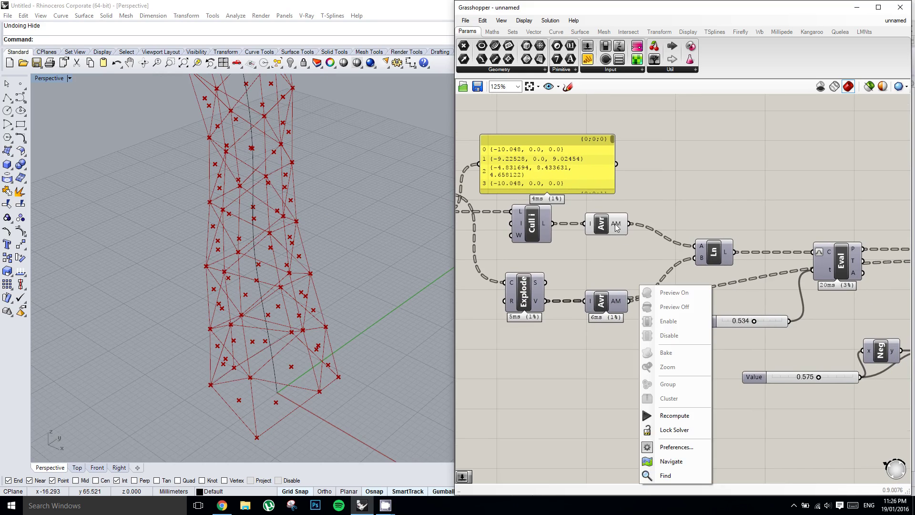
{"action": "right_click_drag", "start_coordinate": [673, 220], "coordinate": [664, 223]}
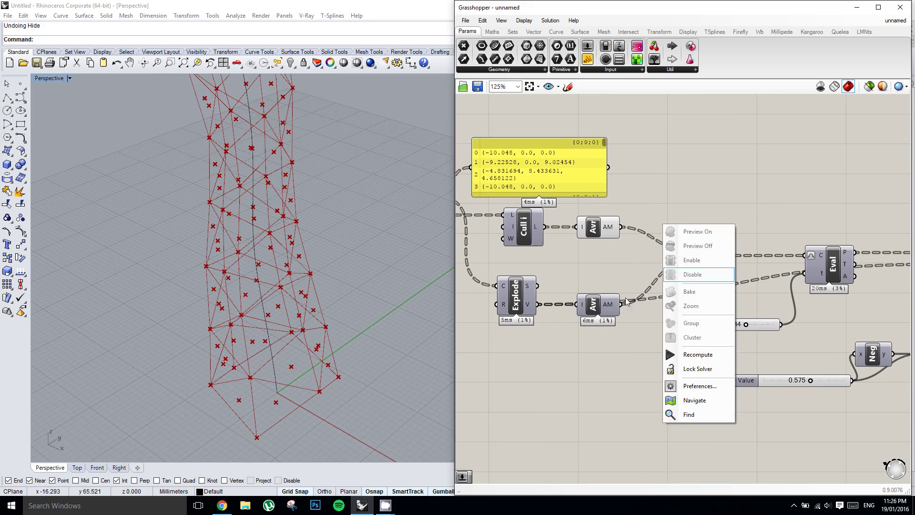
{"action": "right_click_drag", "start_coordinate": [617, 292], "coordinate": [598, 292]}
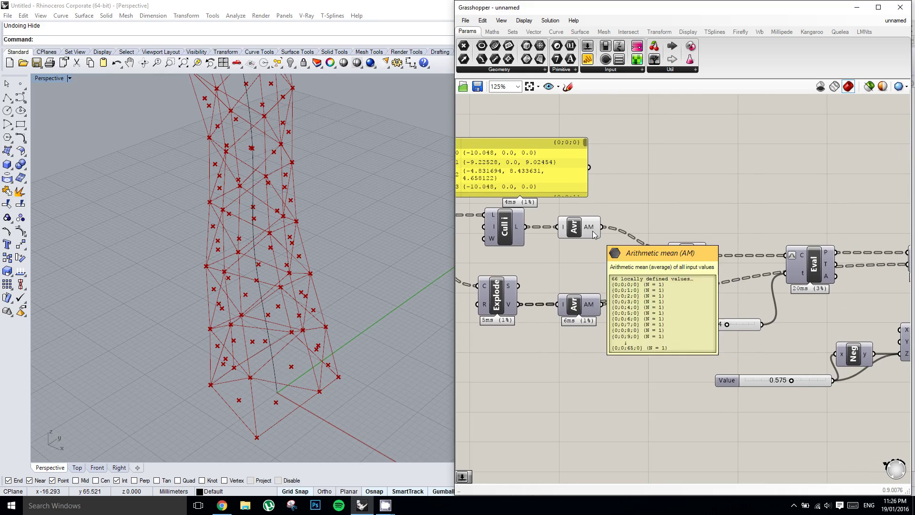
{"action": "right_click_drag", "start_coordinate": [642, 247], "coordinate": [609, 246]}
{"action": "right_click", "coordinate": [583, 285]}
{"action": "left_click", "coordinate": [591, 262]}
{"action": "scroll", "coordinate": [582, 284], "scroll_direction": "up", "scroll_amount": 2}
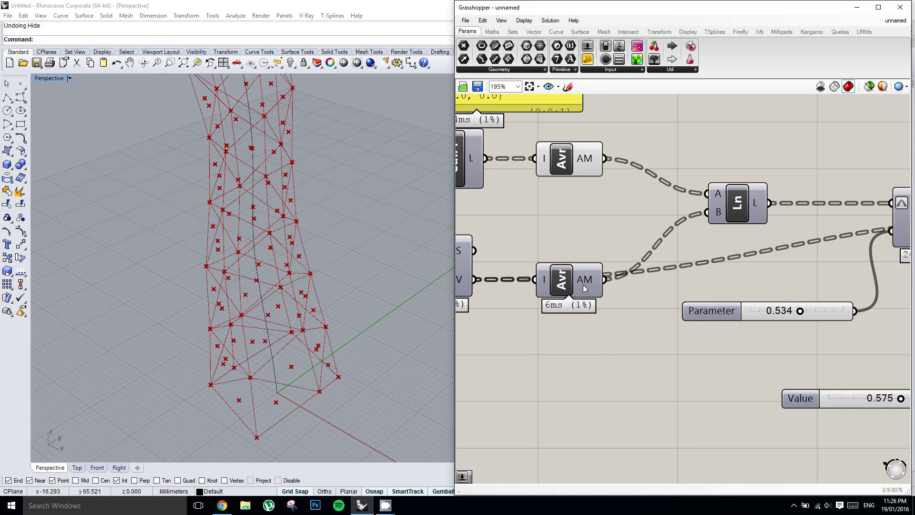
{"action": "mouse_move", "coordinate": [583, 284]}
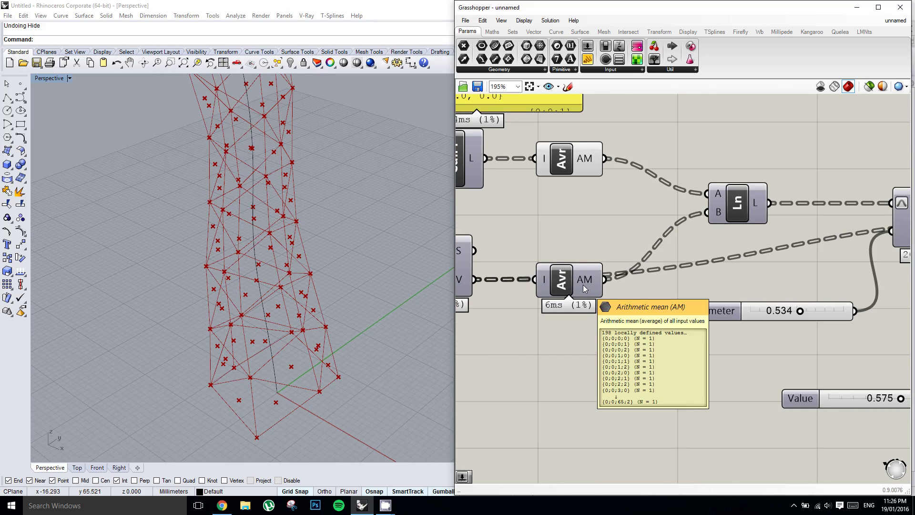
{"action": "scroll", "coordinate": [639, 221], "scroll_direction": "down", "scroll_amount": 3}
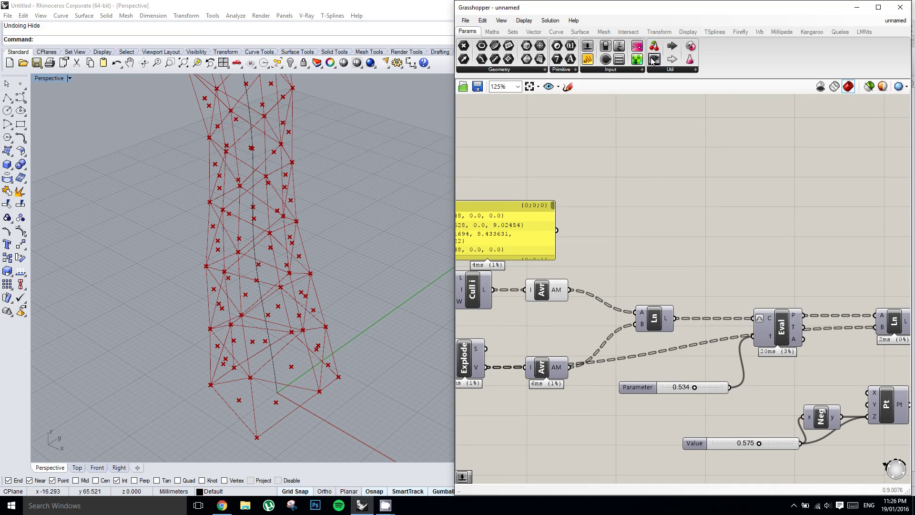
Step: Add two Param Viewers, connecting one to the upper Average output and the other to the lower Average output
{"action": "left_click_drag", "start_coordinate": [657, 166], "coordinate": [664, 171]}
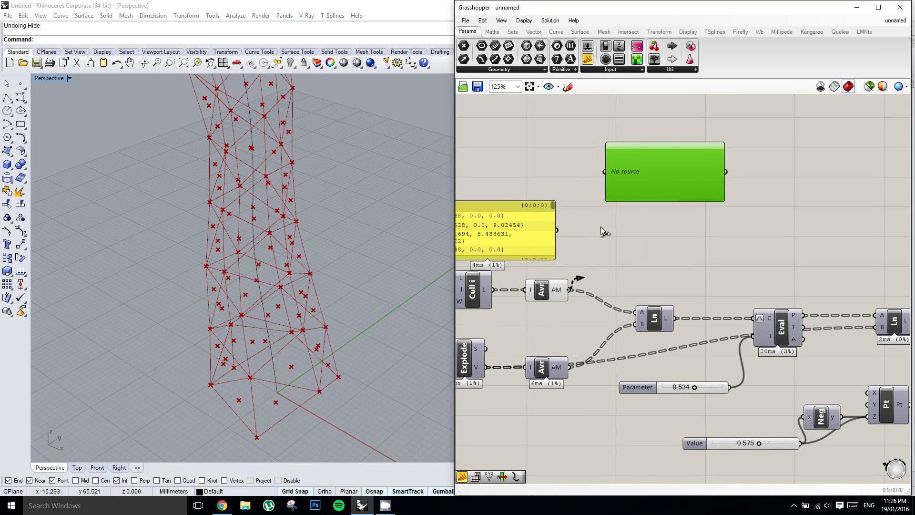
{"action": "left_click_drag", "start_coordinate": [600, 227], "coordinate": [661, 227]}
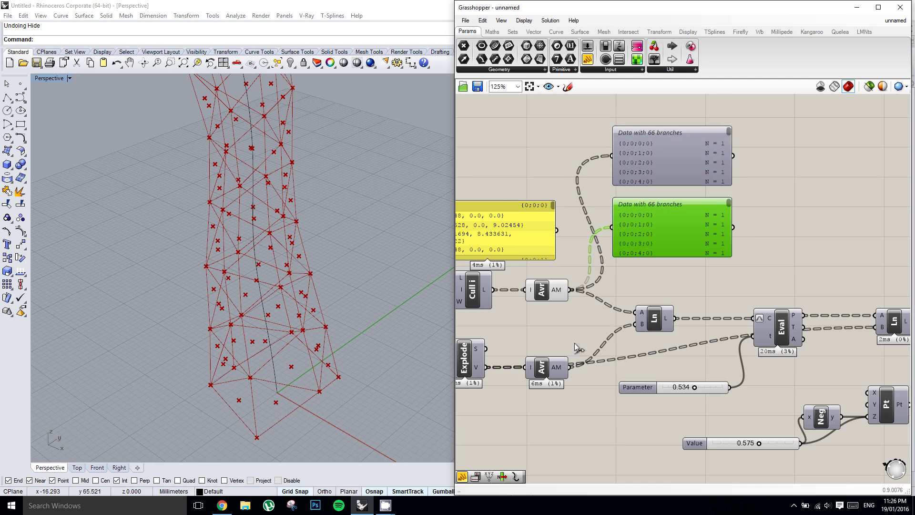
{"action": "left_click_drag", "start_coordinate": [570, 367], "coordinate": [611, 227], "text": "shift"}
{"action": "scroll", "coordinate": [652, 225], "scroll_direction": "up", "scroll_amount": 1}
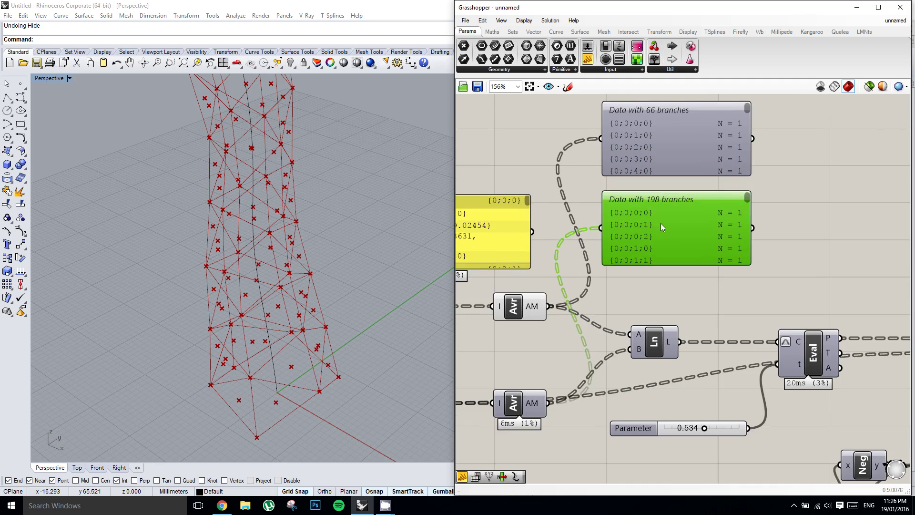
Step: Compare the branch paths and item counts of the two Average outputs in the Param Viewers
{"action": "right_click_drag", "start_coordinate": [716, 224], "coordinate": [708, 224]}
{"action": "right_click_drag", "start_coordinate": [693, 165], "coordinate": [683, 217]}
{"action": "scroll", "coordinate": [668, 202], "scroll_direction": "up", "scroll_amount": 1}
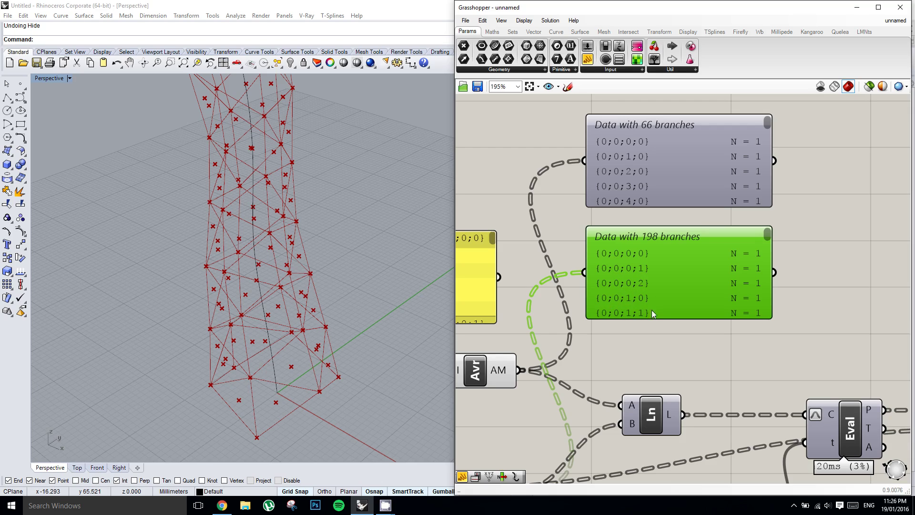
{"action": "right_click_drag", "start_coordinate": [791, 256], "coordinate": [782, 256]}
{"action": "left_click", "coordinate": [782, 254]}
{"action": "right_click_drag", "start_coordinate": [723, 255], "coordinate": [726, 233]}
{"action": "left_click", "coordinate": [714, 239]}
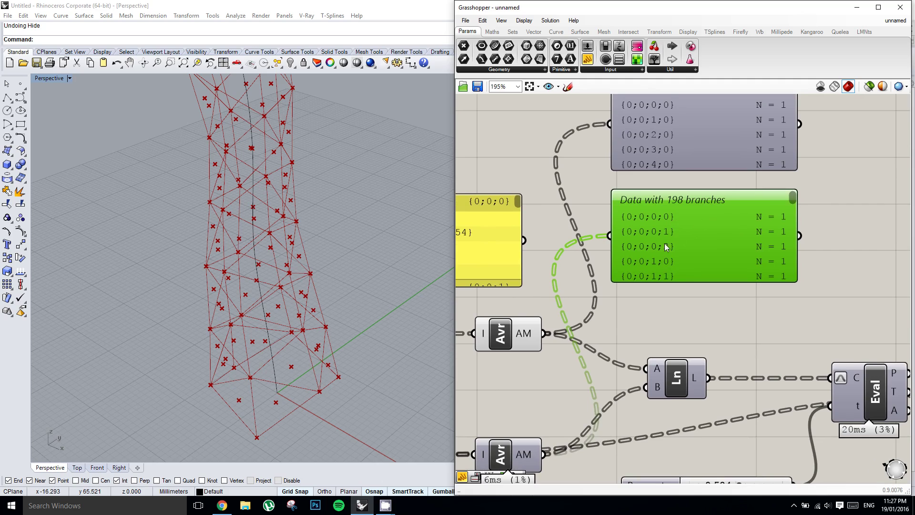
{"action": "right_click_drag", "start_coordinate": [665, 243], "coordinate": [662, 194]}
{"action": "right_click", "coordinate": [668, 209]}
{"action": "left_click", "coordinate": [639, 292]}
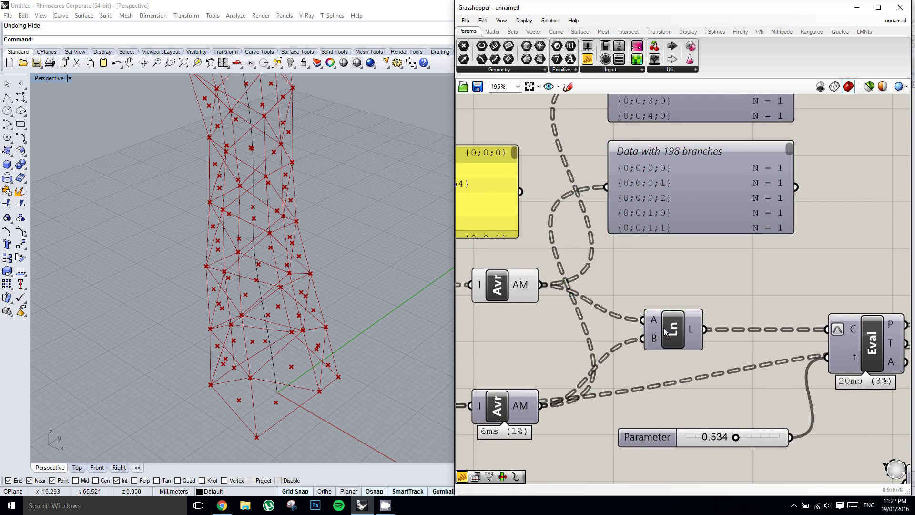
Step: Make room before the Line component, add a Shift Paths component and feed the lower Average output into its data input
{"action": "left_click_drag", "start_coordinate": [665, 331], "coordinate": [720, 331]}
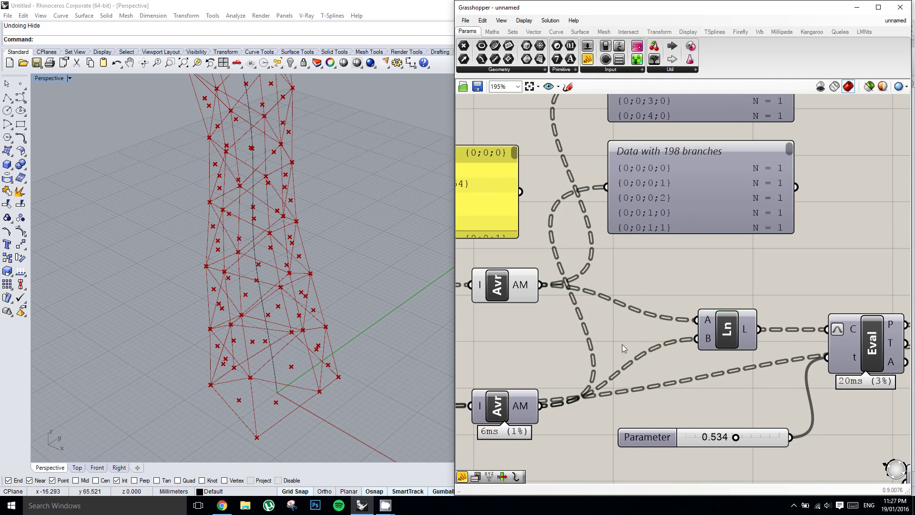
{"action": "double_click", "coordinate": [622, 344]}
{"action": "type", "text": "shift"}
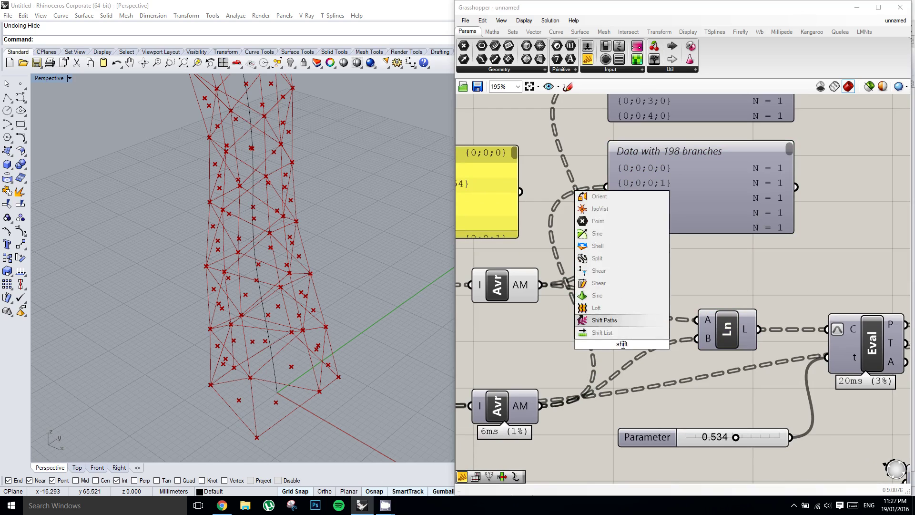
{"action": "left_click", "coordinate": [604, 320]}
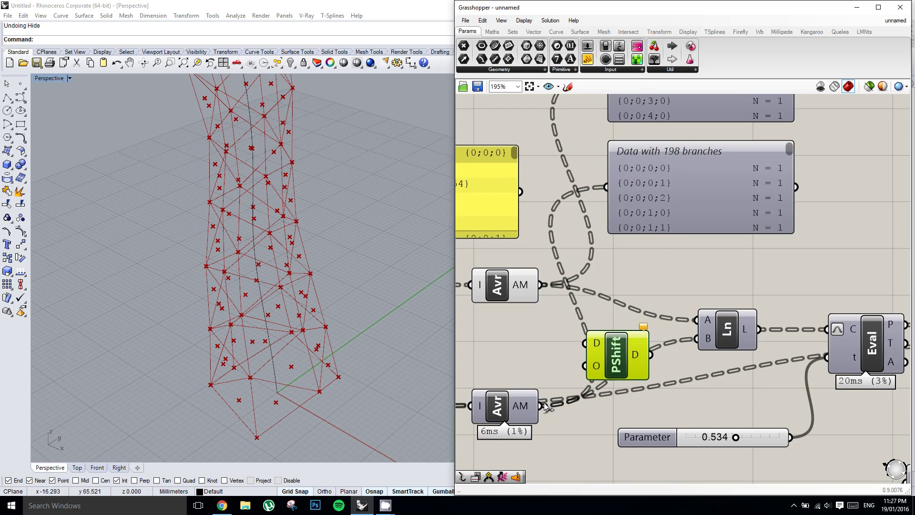
{"action": "left_click_drag", "start_coordinate": [546, 406], "coordinate": [616, 377]}
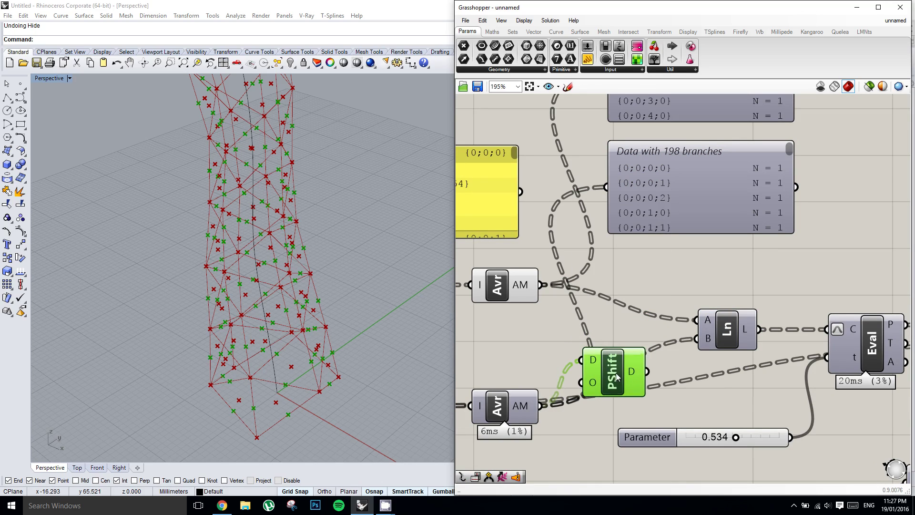
Step: Connect the Shift Paths output to the second Param Viewer and check its branches against the upper Average data
{"action": "mouse_move", "coordinate": [633, 373]}
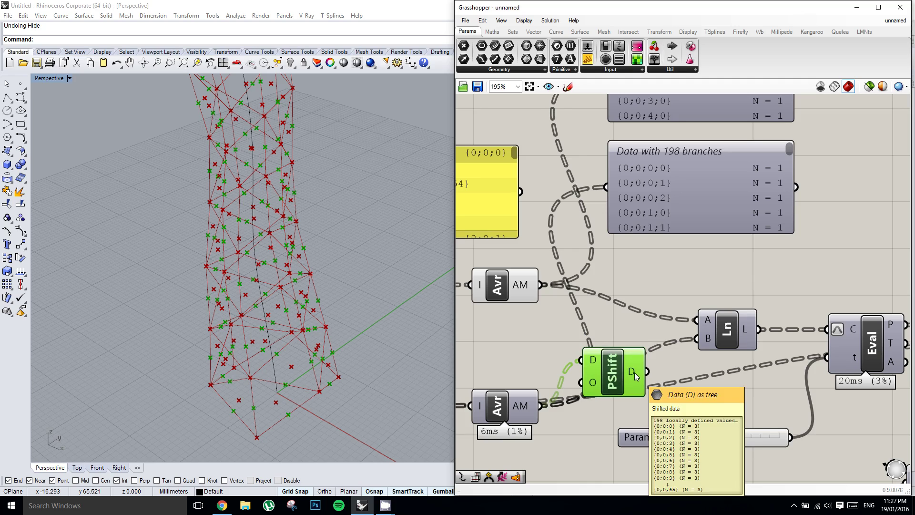
{"action": "left_click_drag", "start_coordinate": [647, 371], "coordinate": [625, 182]}
{"action": "right_click_drag", "start_coordinate": [685, 211], "coordinate": [651, 318]}
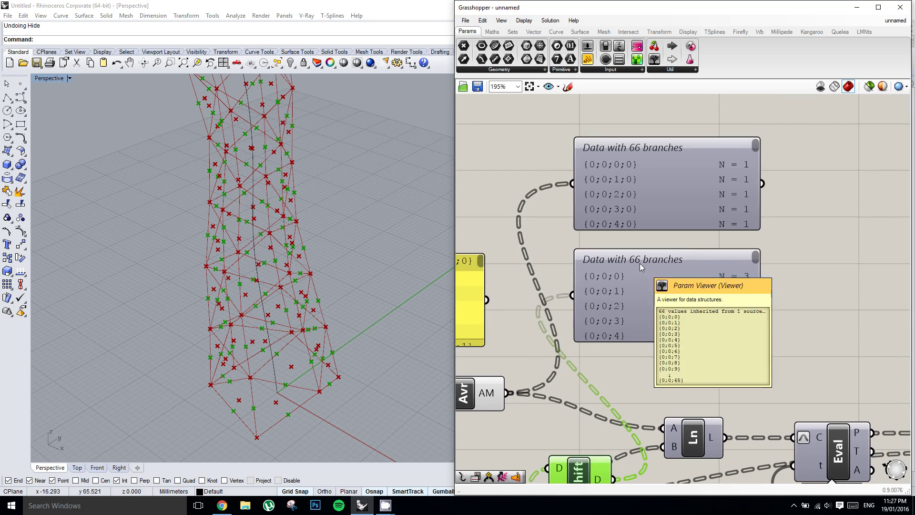
{"action": "right_click_drag", "start_coordinate": [740, 279], "coordinate": [729, 207]}
{"action": "right_click_drag", "start_coordinate": [626, 364], "coordinate": [647, 319]}
{"action": "left_click", "coordinate": [647, 319]}
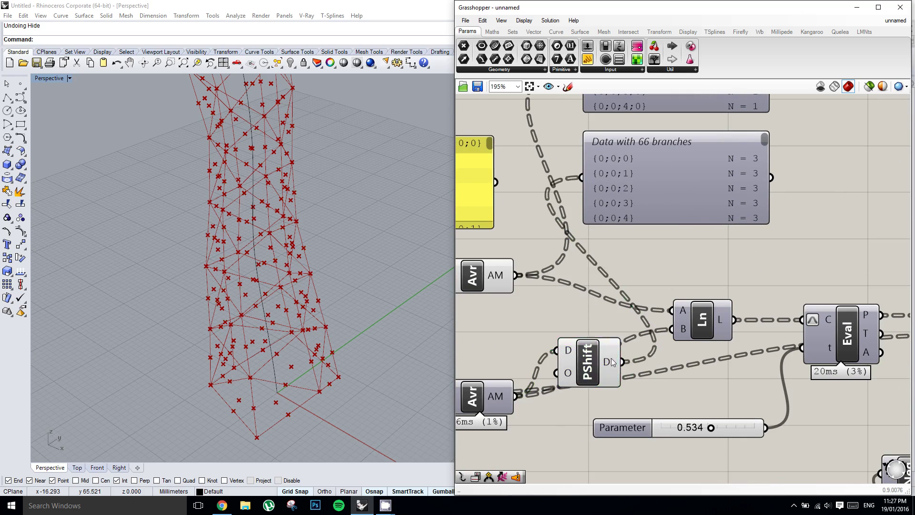
Step: Connect the Shift Paths output to the Line component's B input and turn off the Shift Paths preview
{"action": "left_click_drag", "start_coordinate": [611, 361], "coordinate": [681, 345]}
{"action": "right_click_drag", "start_coordinate": [584, 367], "coordinate": [559, 348]}
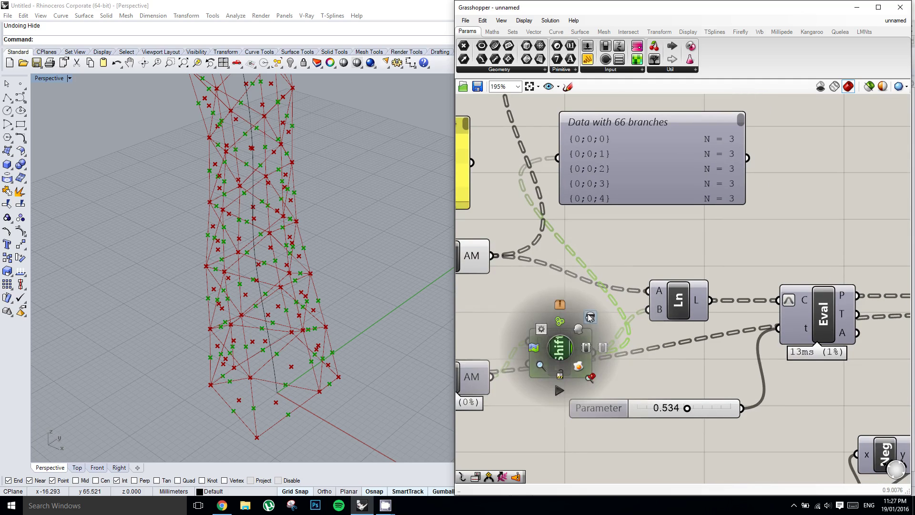
{"action": "left_click", "coordinate": [590, 318]}
{"action": "right_click_drag", "start_coordinate": [647, 330], "coordinate": [596, 308]}
Step: Turn on the Line component's preview and inspect the lines joining face centres to edge midpoints on the tower
{"action": "left_click", "coordinate": [628, 282]}
{"action": "middle_click", "coordinate": [628, 283]}
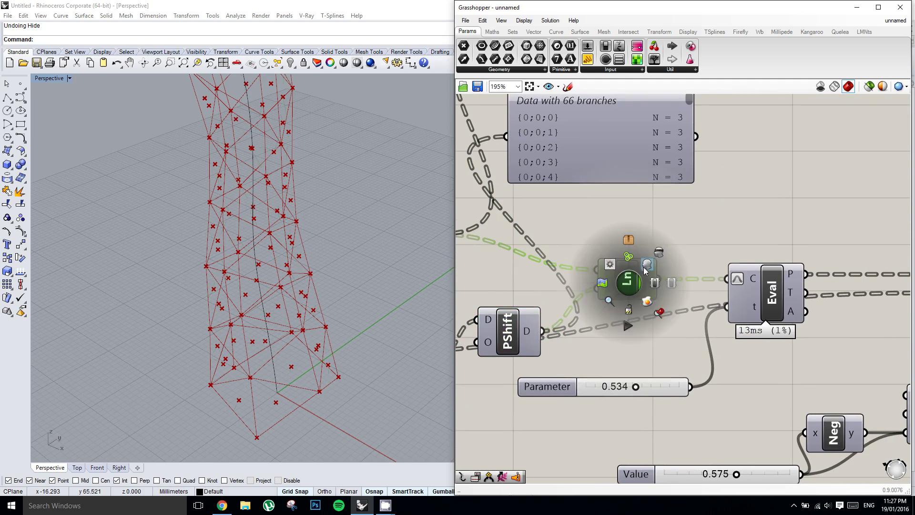
{"action": "left_click", "coordinate": [647, 265]}
{"action": "scroll", "coordinate": [204, 180], "scroll_direction": "up", "scroll_amount": 8}
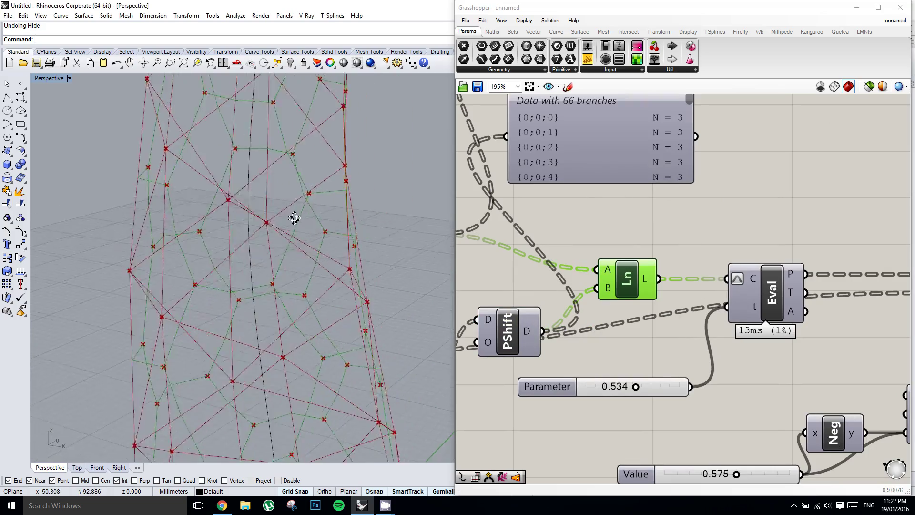
{"action": "right_click_drag", "start_coordinate": [294, 218], "coordinate": [274, 228]}
{"action": "scroll", "coordinate": [167, 243], "scroll_direction": "down", "scroll_amount": 6}
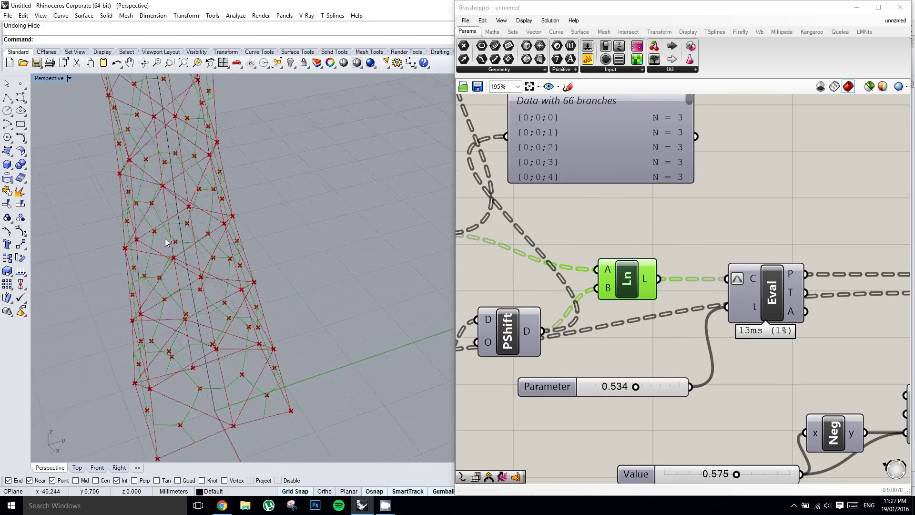
{"action": "scroll", "coordinate": [165, 242], "scroll_direction": "up", "scroll_amount": 8}
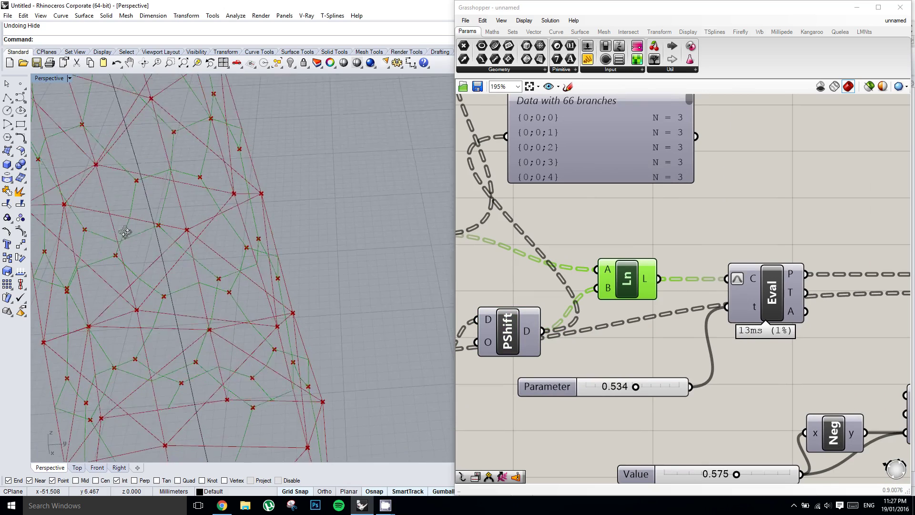
Step: Turn off the preview of the Line component joining the face centres to the edge midpoints
{"action": "right_click_drag", "start_coordinate": [124, 232], "coordinate": [157, 230]}
{"action": "right_click_drag", "start_coordinate": [538, 260], "coordinate": [570, 255]}
{"action": "right_click_drag", "start_coordinate": [657, 279], "coordinate": [657, 271]}
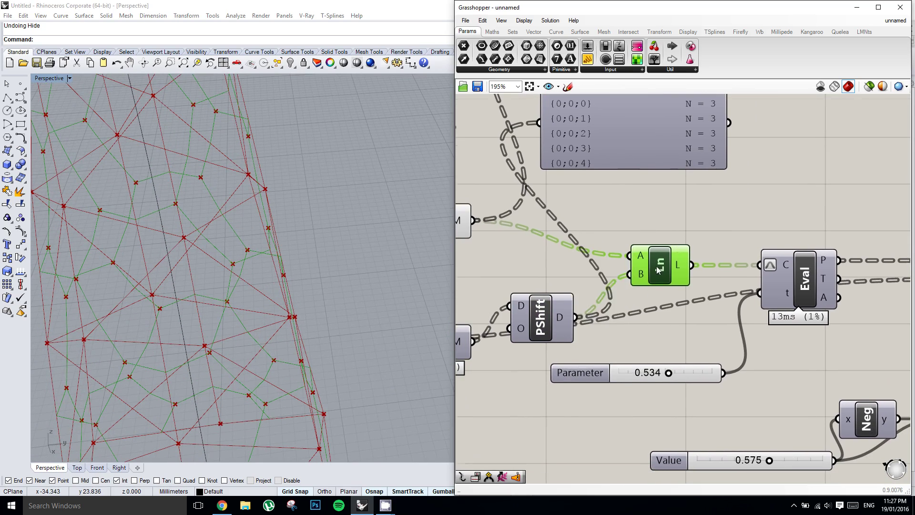
{"action": "middle_click", "coordinate": [656, 267]}
{"action": "left_click", "coordinate": [687, 295]}
Step: Turn on the preview of the second Line component, after Evaluate Curve, and inspect its lines on the tower
{"action": "right_click_drag", "start_coordinate": [743, 268], "coordinate": [612, 266]}
{"action": "left_click", "coordinate": [755, 257]}
{"action": "middle_click", "coordinate": [752, 251]}
{"action": "left_click", "coordinate": [783, 280]}
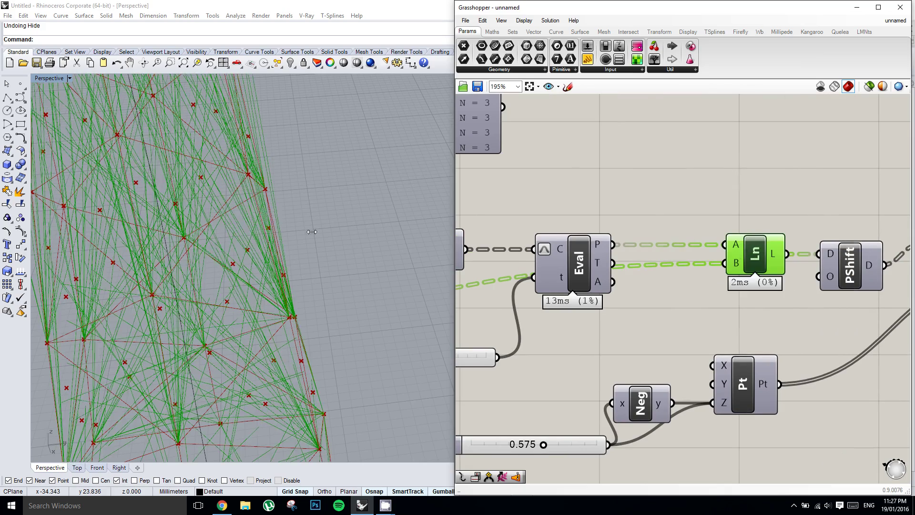
{"action": "right_click_drag", "start_coordinate": [312, 232], "coordinate": [339, 253]}
{"action": "scroll", "coordinate": [786, 263], "scroll_direction": "down", "scroll_amount": 5}
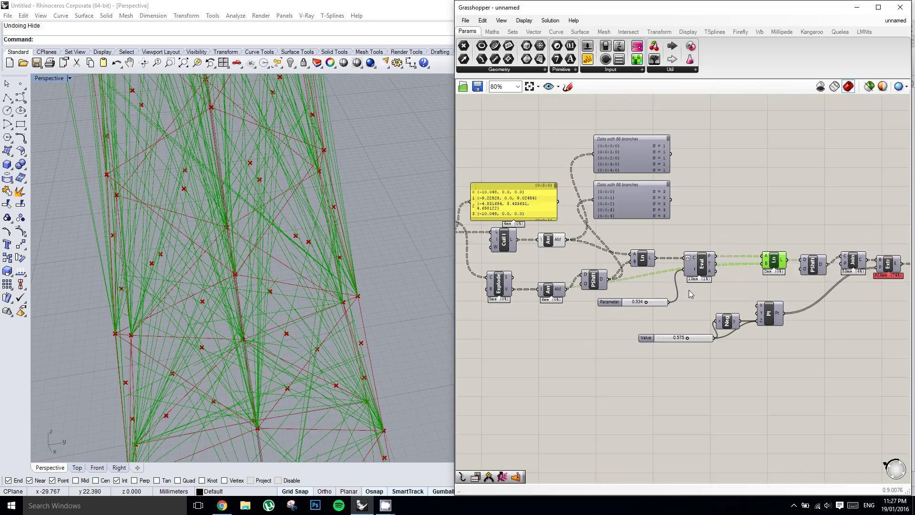
Step: Check the data paths of Explode's V output, which feeds the second Line component's B input
{"action": "scroll", "coordinate": [589, 288], "scroll_direction": "up", "scroll_amount": 2}
{"action": "left_click", "coordinate": [596, 278]}
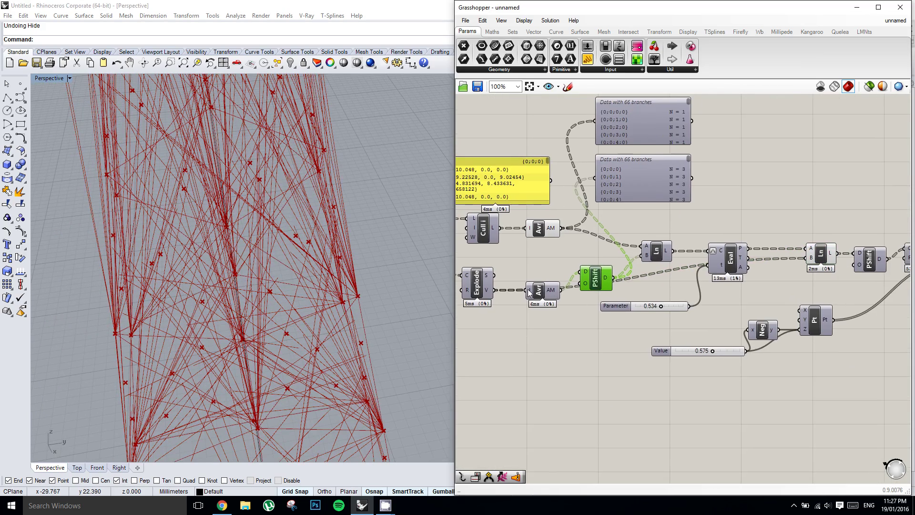
{"action": "mouse_move", "coordinate": [488, 293]}
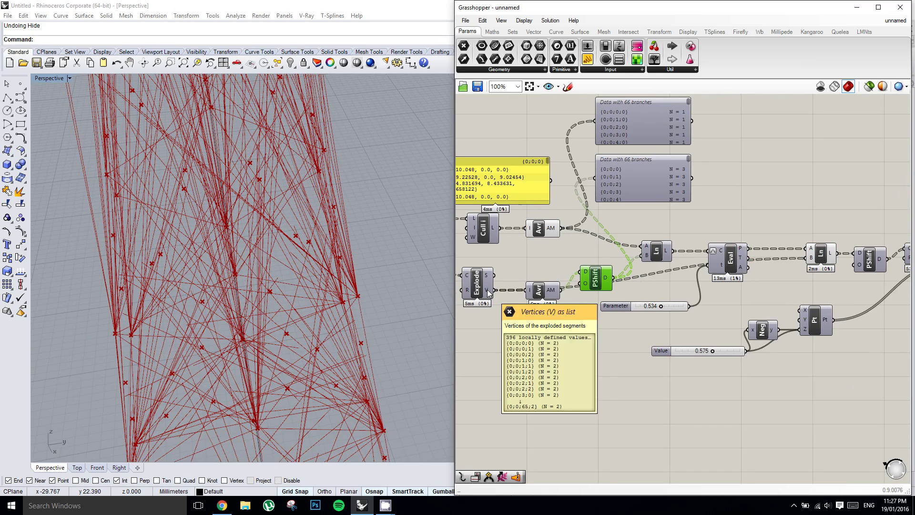
{"action": "right_click_drag", "start_coordinate": [488, 293], "coordinate": [500, 292]}
{"action": "right_click_drag", "start_coordinate": [695, 294], "coordinate": [650, 304]}
{"action": "left_click", "coordinate": [790, 270]}
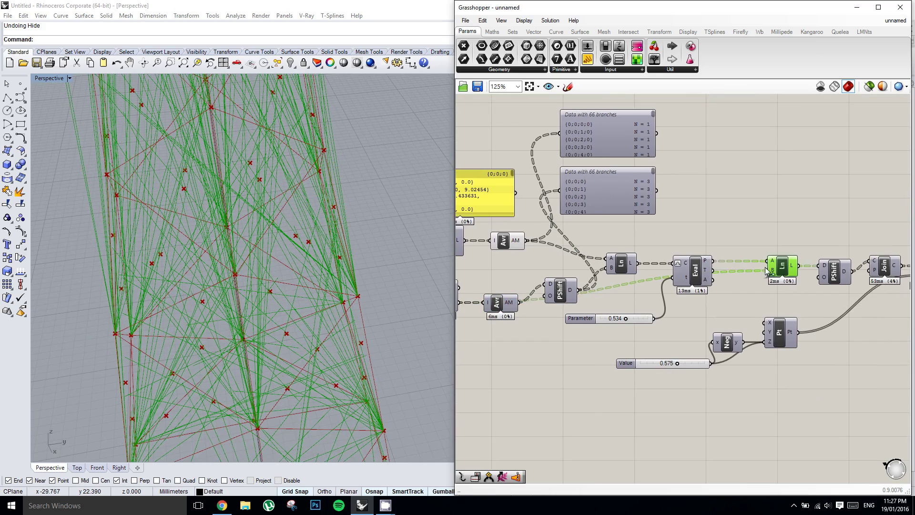
Step: Move both Param Viewers above the Evaluate Curve component and connect its P output to the upper one
{"action": "scroll", "coordinate": [763, 266], "scroll_direction": "up", "scroll_amount": 1}
{"action": "right_click_drag", "start_coordinate": [751, 258], "coordinate": [717, 273]}
{"action": "left_click_drag", "start_coordinate": [609, 214], "coordinate": [763, 240]}
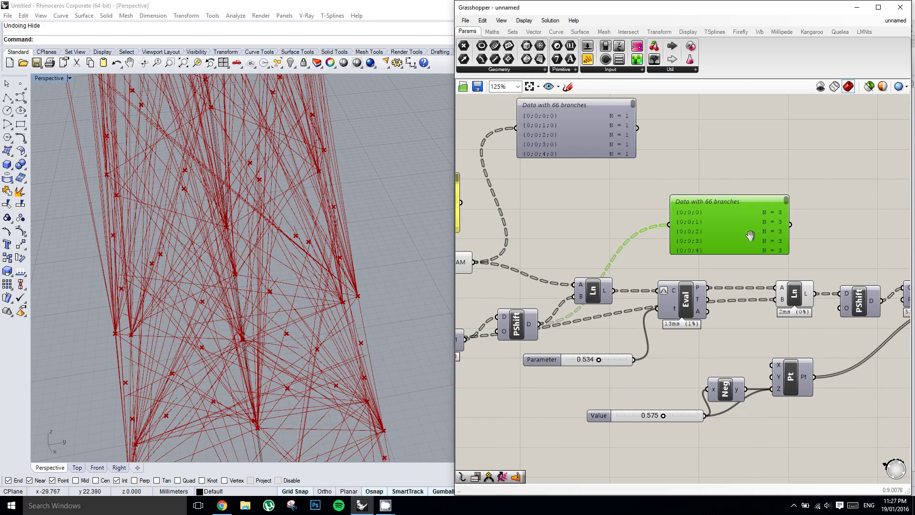
{"action": "left_click_drag", "start_coordinate": [615, 127], "coordinate": [801, 150]}
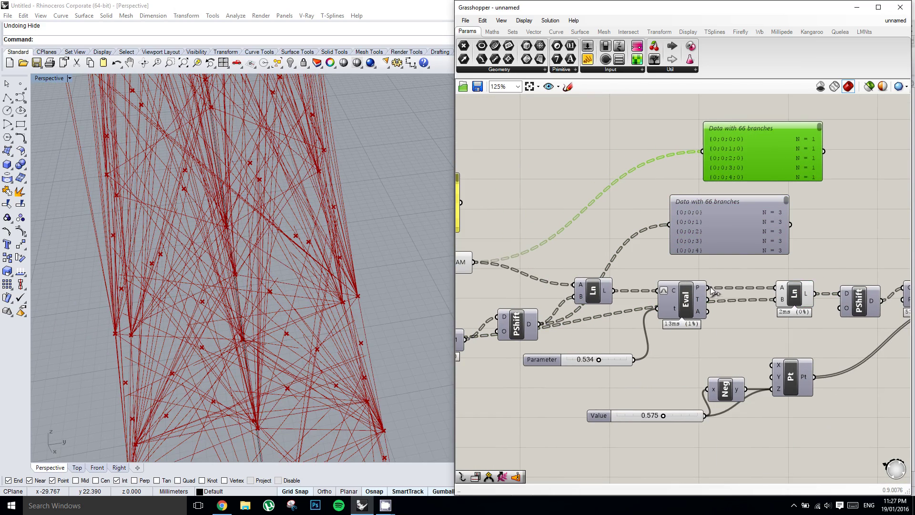
{"action": "left_click_drag", "start_coordinate": [708, 136], "coordinate": [700, 148]}
{"action": "right_click_drag", "start_coordinate": [703, 178], "coordinate": [708, 177]}
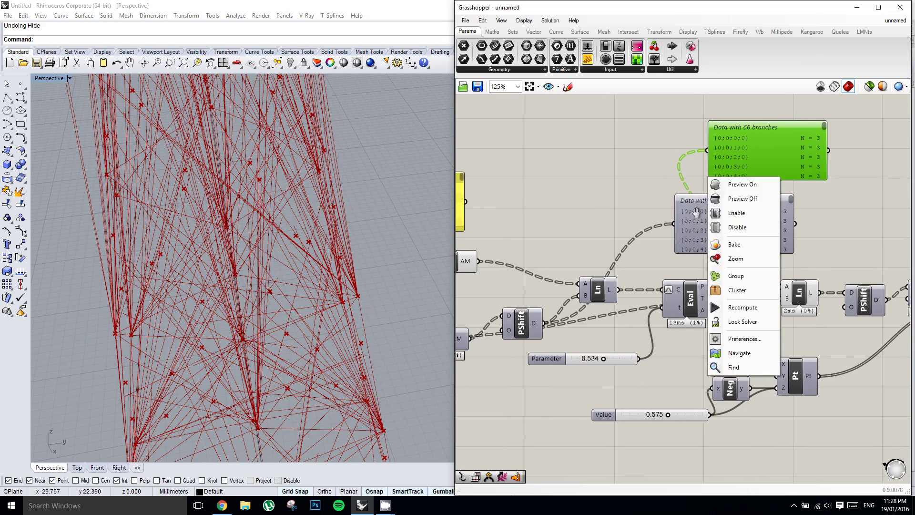
Step: Connect Explode's V output to the lower Param Viewer and compare its branches with the evaluated points
{"action": "right_click_drag", "start_coordinate": [670, 252], "coordinate": [693, 238]}
{"action": "right_click_drag", "start_coordinate": [637, 266], "coordinate": [693, 264]}
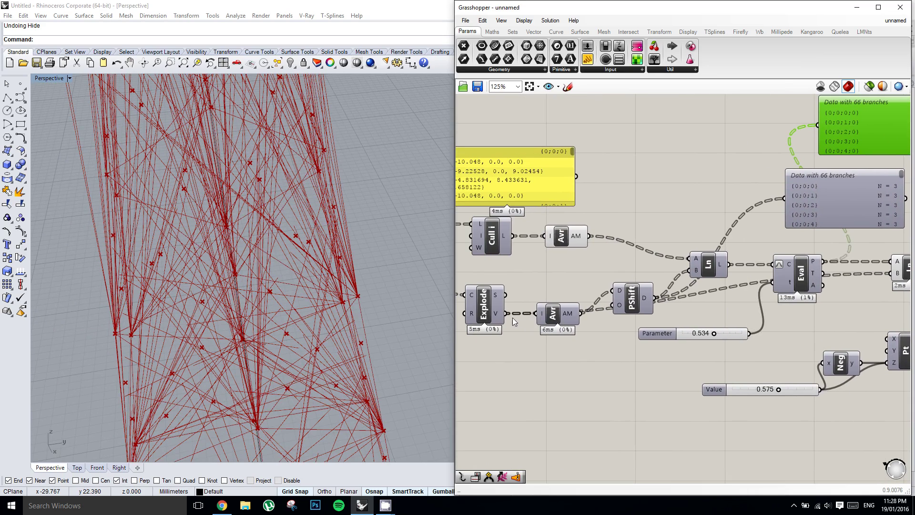
{"action": "left_click_drag", "start_coordinate": [510, 316], "coordinate": [611, 279]}
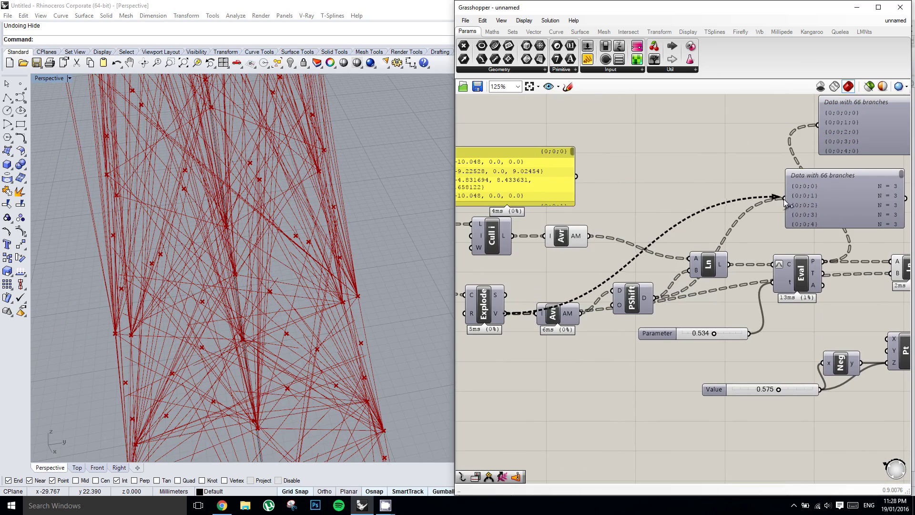
{"action": "left_click_drag", "start_coordinate": [783, 199], "coordinate": [785, 199]}
{"action": "right_click_drag", "start_coordinate": [842, 223], "coordinate": [703, 245]}
{"action": "scroll", "coordinate": [683, 216], "scroll_direction": "up", "scroll_amount": 1}
{"action": "right_click_drag", "start_coordinate": [677, 208], "coordinate": [642, 208]}
{"action": "scroll", "coordinate": [692, 214], "scroll_direction": "up", "scroll_amount": 1}
{"action": "scroll", "coordinate": [699, 223], "scroll_direction": "down", "scroll_amount": 2}
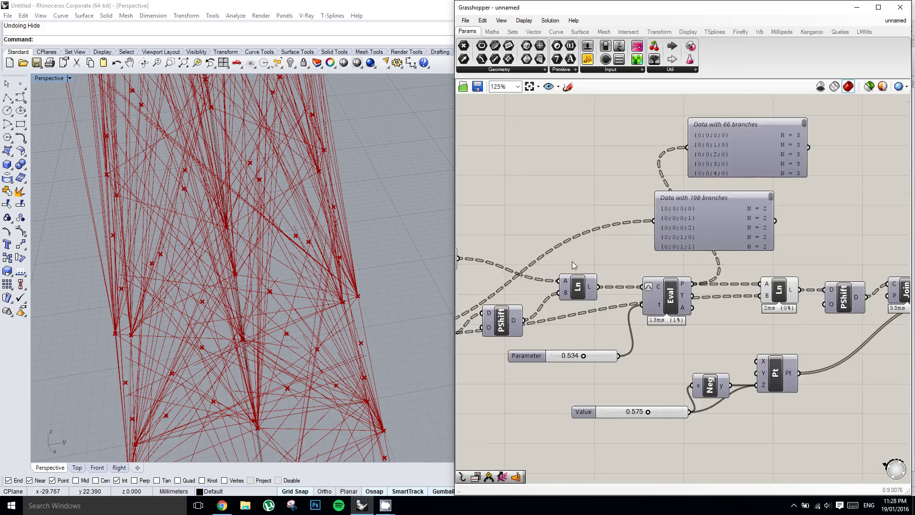
Step: Duplicate the Shift Paths component and feed Explode's V output into the copy's data input
{"action": "right_click_drag", "start_coordinate": [518, 288], "coordinate": [661, 255]}
{"action": "left_click", "coordinate": [658, 290]}
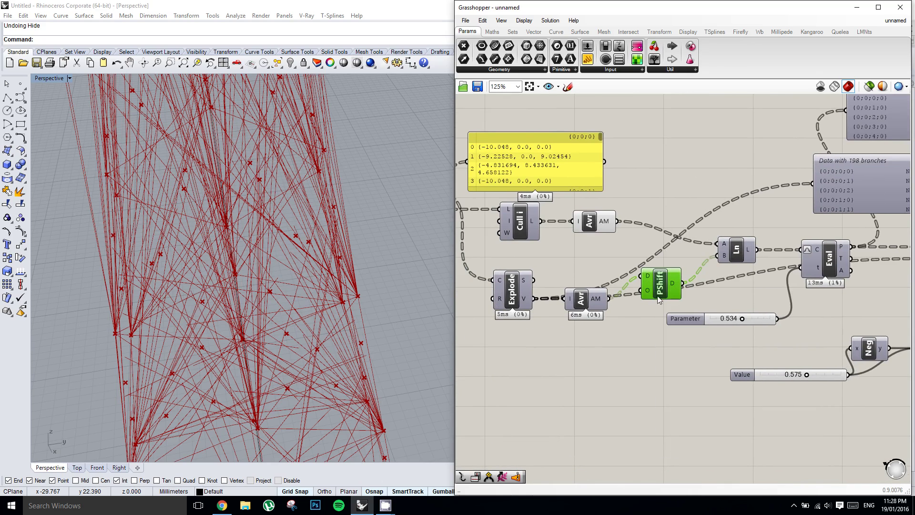
{"action": "left_click_drag", "start_coordinate": [584, 329], "coordinate": [608, 336]}
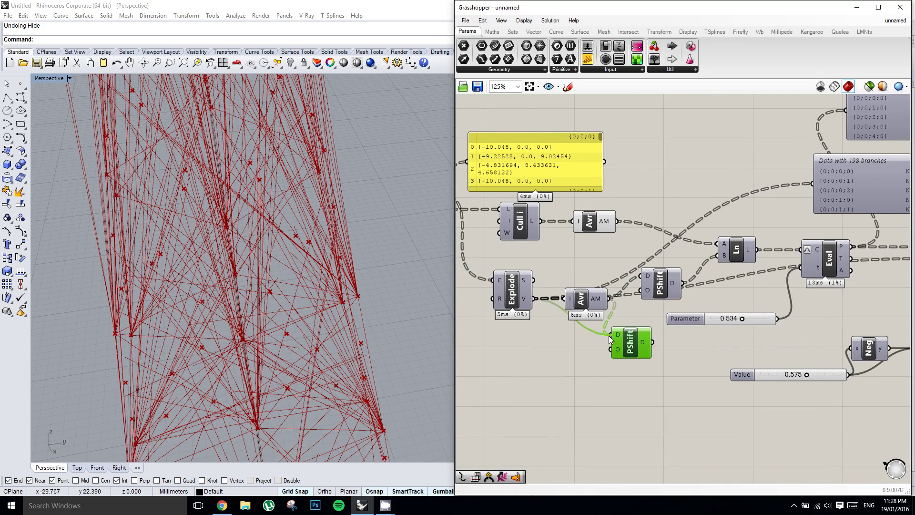
Step: Connect the copied Shift Paths output to the second Line component's B input and inspect the lines on the tower
{"action": "right_click_drag", "start_coordinate": [685, 332], "coordinate": [579, 316]}
{"action": "left_click", "coordinate": [547, 329]}
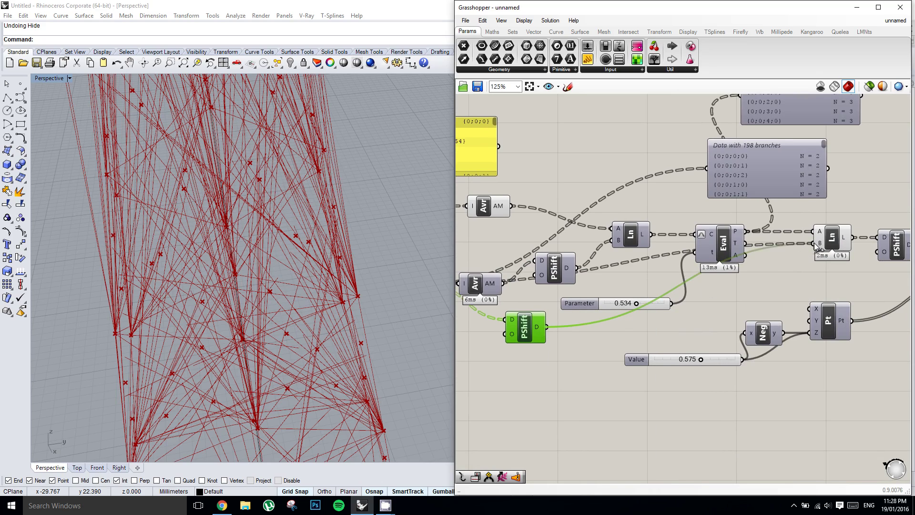
{"action": "right_click_drag", "start_coordinate": [301, 287], "coordinate": [239, 286]}
{"action": "right_click_drag", "start_coordinate": [797, 240], "coordinate": [715, 273]}
{"action": "scroll", "coordinate": [740, 255], "scroll_direction": "up", "scroll_amount": 1}
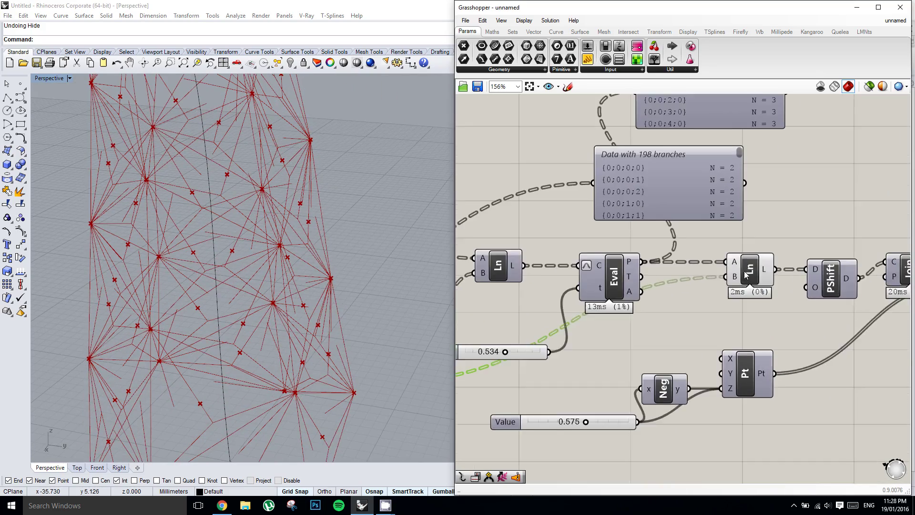
Step: Connect the copied Shift Paths output to the lower Param Viewer to check its branches against the evaluated points
{"action": "right_click_drag", "start_coordinate": [729, 241], "coordinate": [693, 313]}
{"action": "right_click_drag", "start_coordinate": [751, 264], "coordinate": [816, 230]}
{"action": "middle_click", "coordinate": [774, 252]}
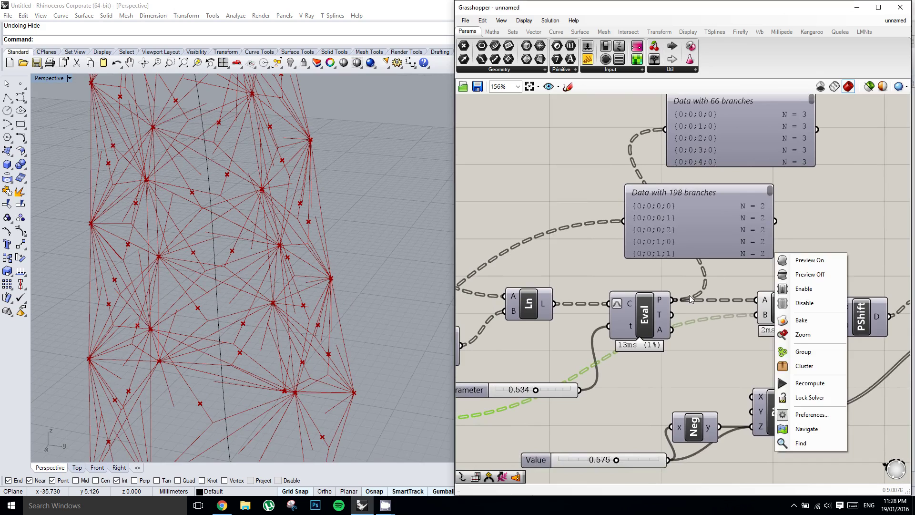
{"action": "right_click_drag", "start_coordinate": [489, 392], "coordinate": [657, 344]}
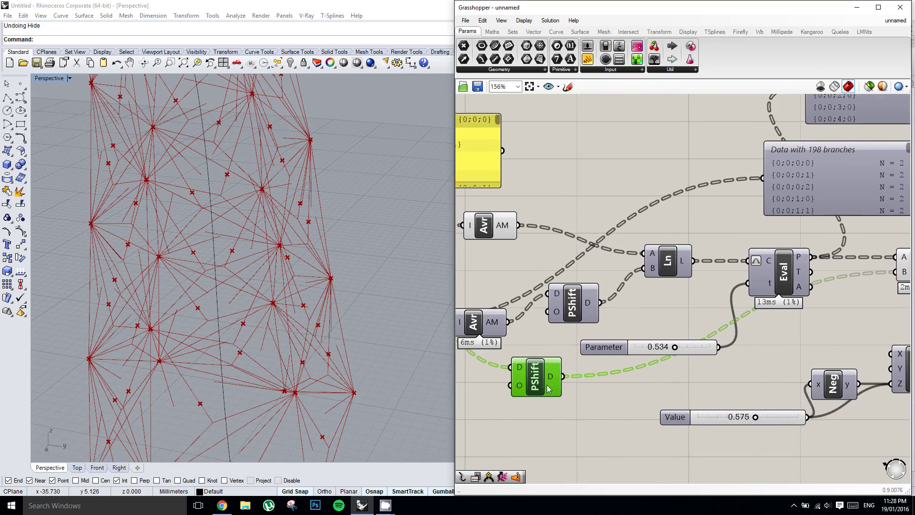
{"action": "right_click_drag", "start_coordinate": [688, 287], "coordinate": [574, 335]}
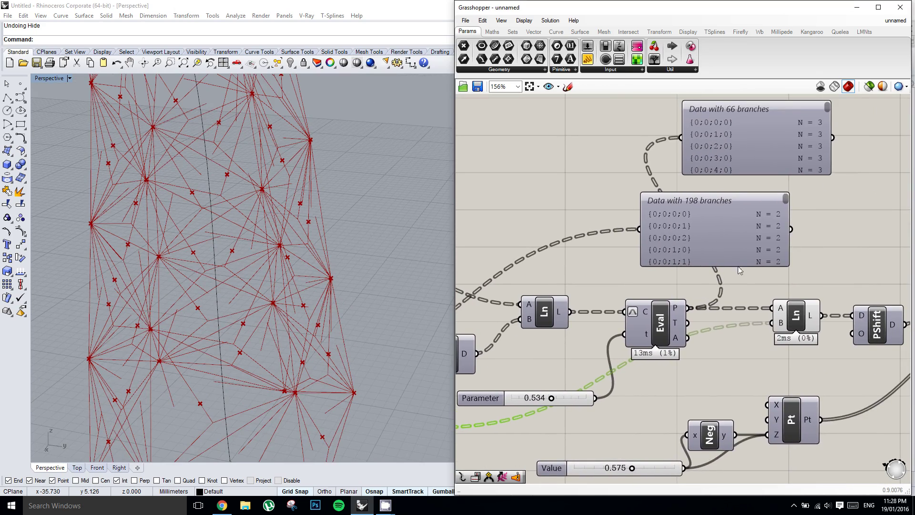
{"action": "right_click_drag", "start_coordinate": [765, 233], "coordinate": [750, 231]}
{"action": "right_click_drag", "start_coordinate": [540, 335], "coordinate": [646, 265]}
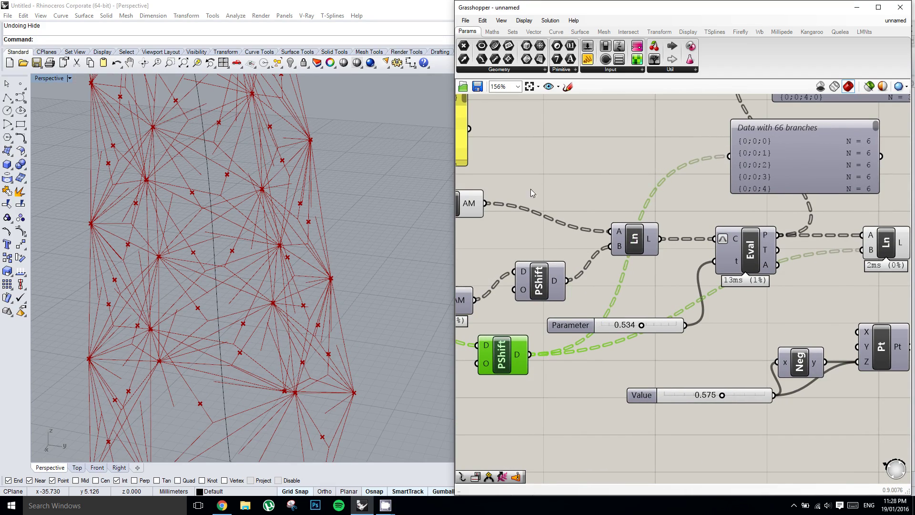
Step: Examine how the lines join the evaluated points to the triangle corners on the tower
{"action": "right_click_drag", "start_coordinate": [329, 208], "coordinate": [320, 164]}
{"action": "scroll", "coordinate": [307, 276], "scroll_direction": "up", "scroll_amount": 5}
{"action": "right_click_drag", "start_coordinate": [306, 276], "coordinate": [267, 267]}
{"action": "scroll", "coordinate": [288, 318], "scroll_direction": "down", "scroll_amount": 5}
{"action": "scroll", "coordinate": [247, 318], "scroll_direction": "up", "scroll_amount": 5}
{"action": "scroll", "coordinate": [265, 295], "scroll_direction": "down", "scroll_amount": 6}
{"action": "scroll", "coordinate": [247, 312], "scroll_direction": "up", "scroll_amount": 5}
{"action": "right_click_drag", "start_coordinate": [782, 289], "coordinate": [731, 286]}
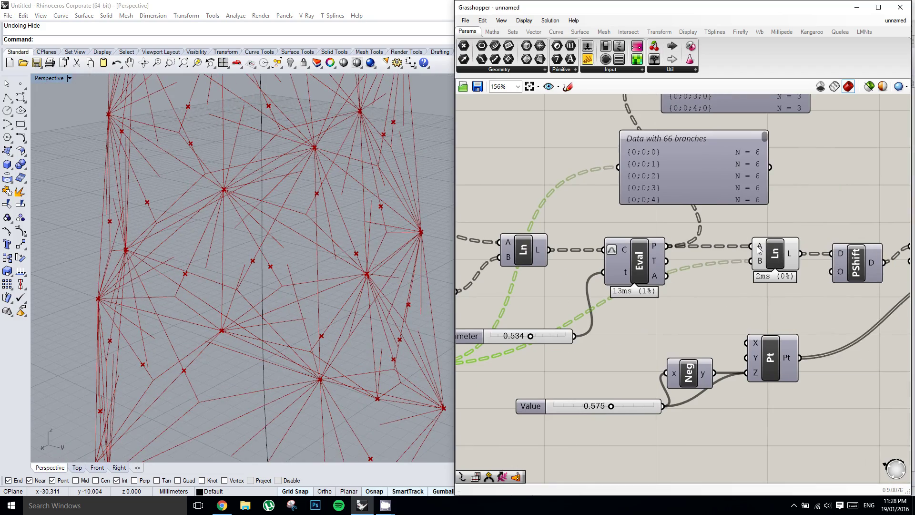
Step: Rearrange the two Param Viewers above the Evaluate Curve component
{"action": "mouse_move", "coordinate": [758, 248]}
{"action": "mouse_move", "coordinate": [729, 251]}
{"action": "right_mouse_down"}
{"action": "mouse_move", "coordinate": [748, 245]}
{"action": "mouse_move", "coordinate": [730, 269]}
{"action": "right_mouse_up"}
{"action": "left_click", "coordinate": [705, 199]}
{"action": "right_click_drag", "start_coordinate": [708, 200], "coordinate": [725, 221]}
{"action": "left_click_drag", "start_coordinate": [722, 208], "coordinate": [733, 212]}
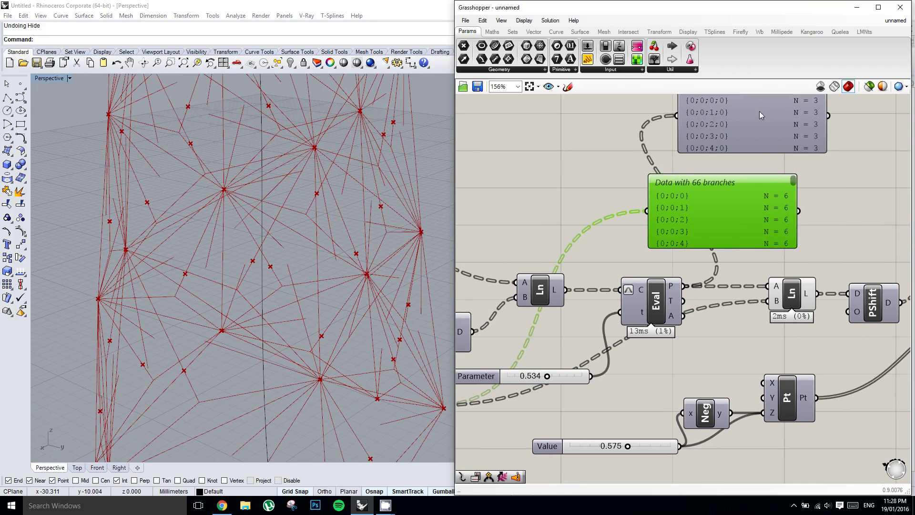
{"action": "left_click_drag", "start_coordinate": [759, 111], "coordinate": [739, 117]}
{"action": "right_click_drag", "start_coordinate": [694, 188], "coordinate": [719, 178]}
Step: Compare the branch paths and item counts of the shifted Explode vertices with those of the evaluated points
{"action": "right_click_drag", "start_coordinate": [512, 361], "coordinate": [646, 315]}
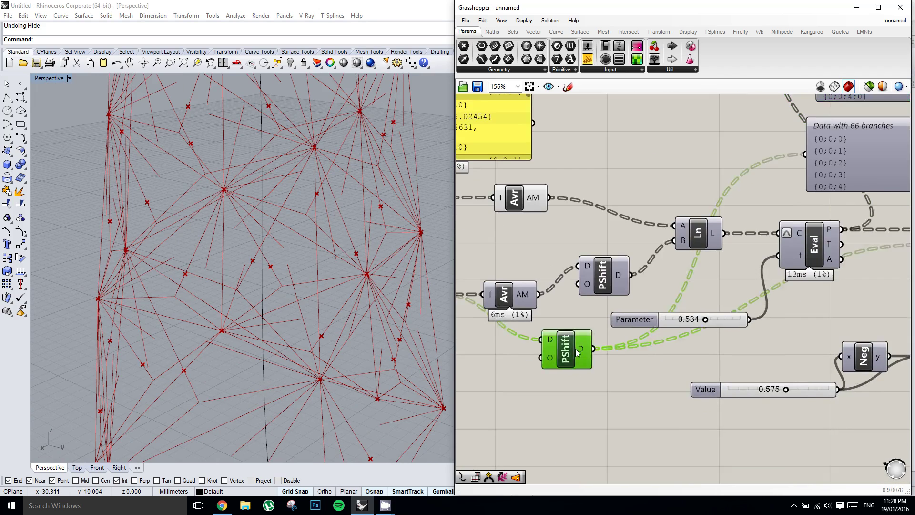
{"action": "right_click_drag", "start_coordinate": [718, 253], "coordinate": [683, 265]}
{"action": "scroll", "coordinate": [662, 289], "scroll_direction": "down", "scroll_amount": 1}
{"action": "left_click", "coordinate": [743, 227]}
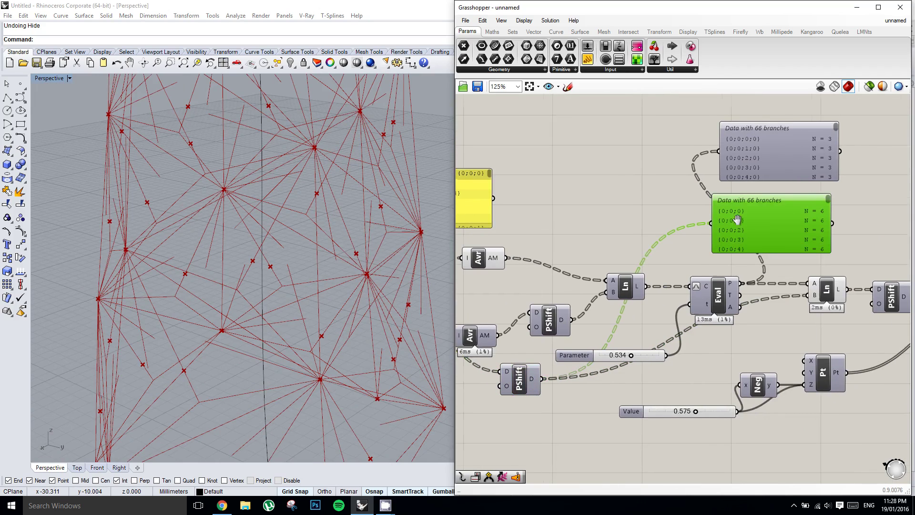
{"action": "right_click_drag", "start_coordinate": [737, 219], "coordinate": [692, 243]}
{"action": "left_click", "coordinate": [714, 276]}
{"action": "scroll", "coordinate": [713, 277], "scroll_direction": "up", "scroll_amount": 1}
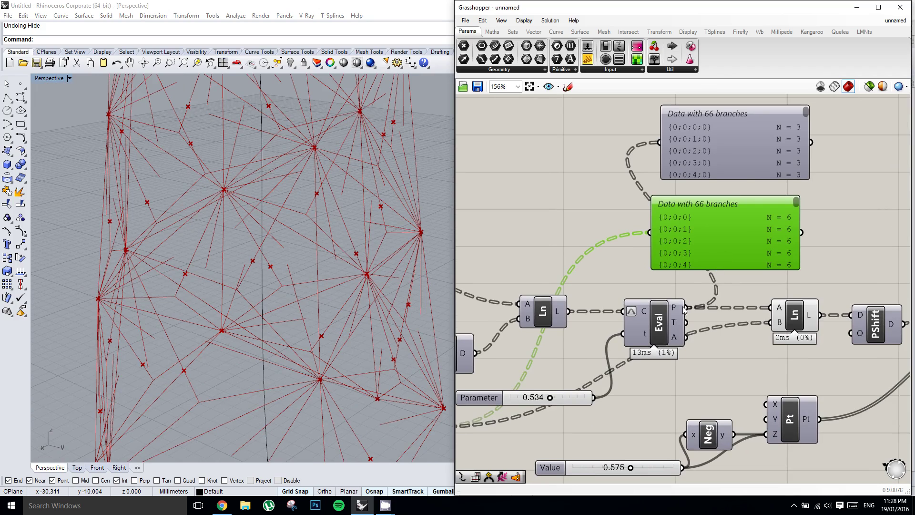
{"action": "right_click_drag", "start_coordinate": [659, 283], "coordinate": [750, 241]}
{"action": "scroll", "coordinate": [749, 241], "scroll_direction": "down", "scroll_amount": 1}
Step: Reconnect Explode's V output to the lower Param Viewer
{"action": "right_click_drag", "start_coordinate": [479, 328], "coordinate": [562, 324]}
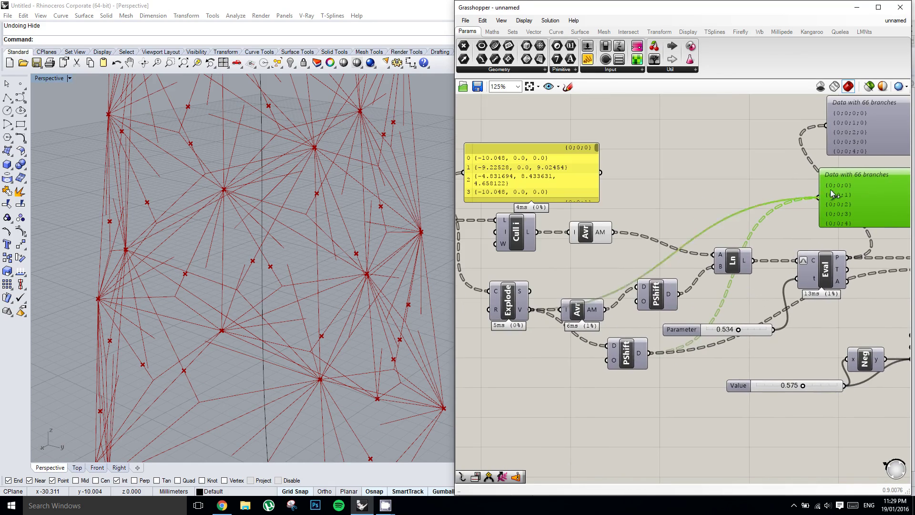
{"action": "left_click_drag", "start_coordinate": [822, 195], "coordinate": [823, 195]}
{"action": "right_click_drag", "start_coordinate": [890, 163], "coordinate": [751, 153]}
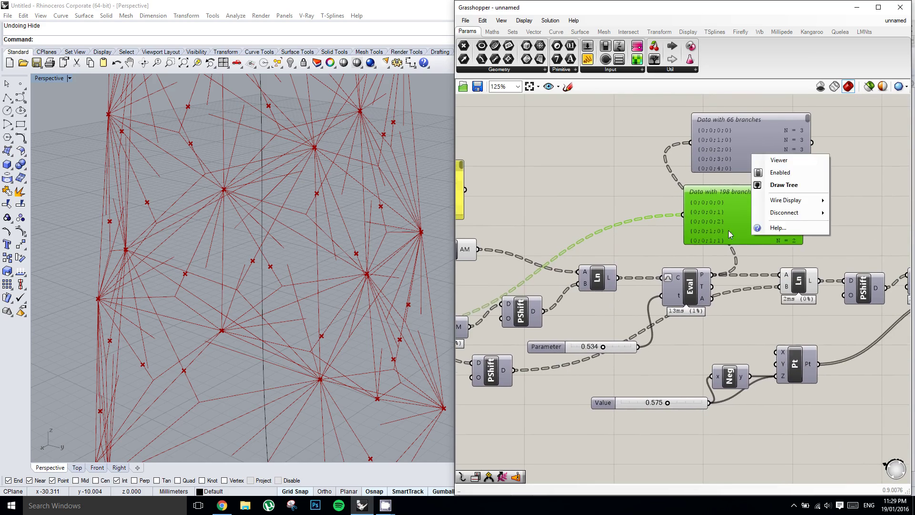
{"action": "right_click_drag", "start_coordinate": [666, 267], "coordinate": [606, 249]}
{"action": "double_click", "coordinate": [686, 254]}
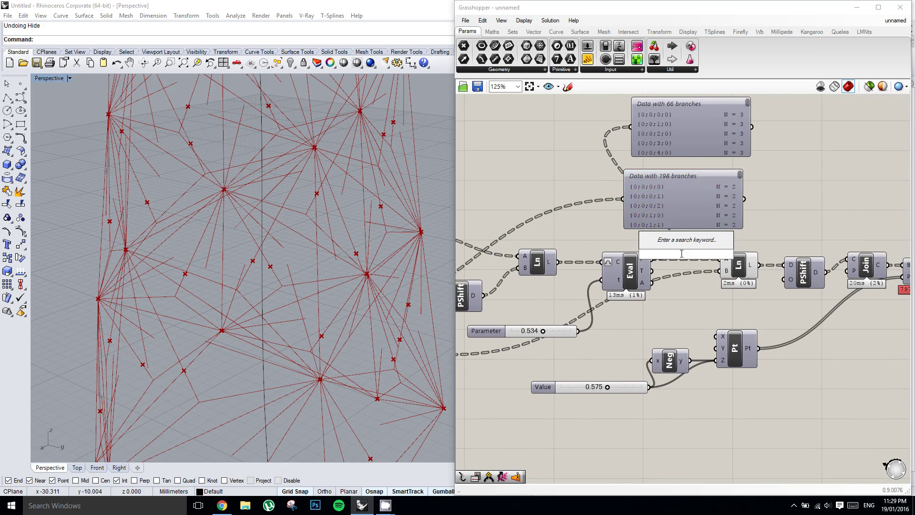
{"action": "type", "text": "gra"}
{"action": "key", "text": "Escape"}
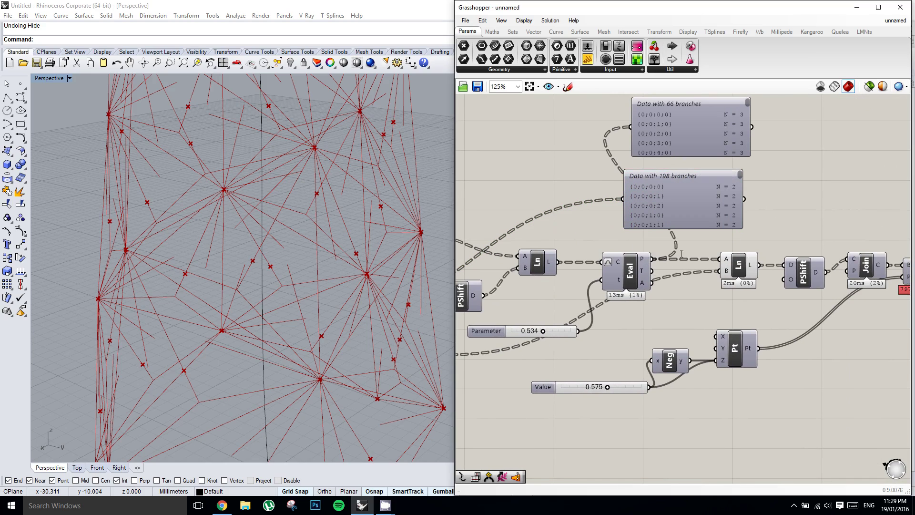
{"action": "right_click", "coordinate": [727, 261]}
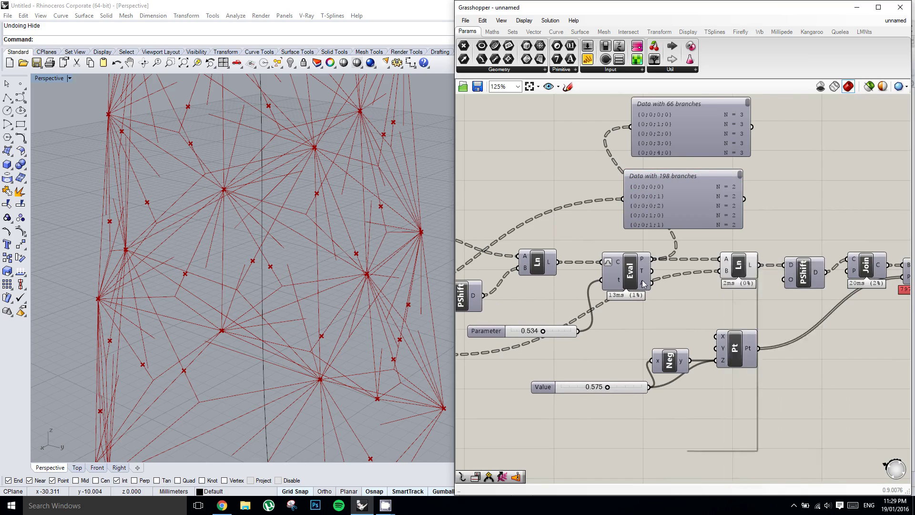
Step: Connect Explode's V output directly to the second Line component's B input and graft its A input
{"action": "right_click_drag", "start_coordinate": [486, 320], "coordinate": [611, 289]}
{"action": "scroll", "coordinate": [535, 298], "scroll_direction": "down", "scroll_amount": 1}
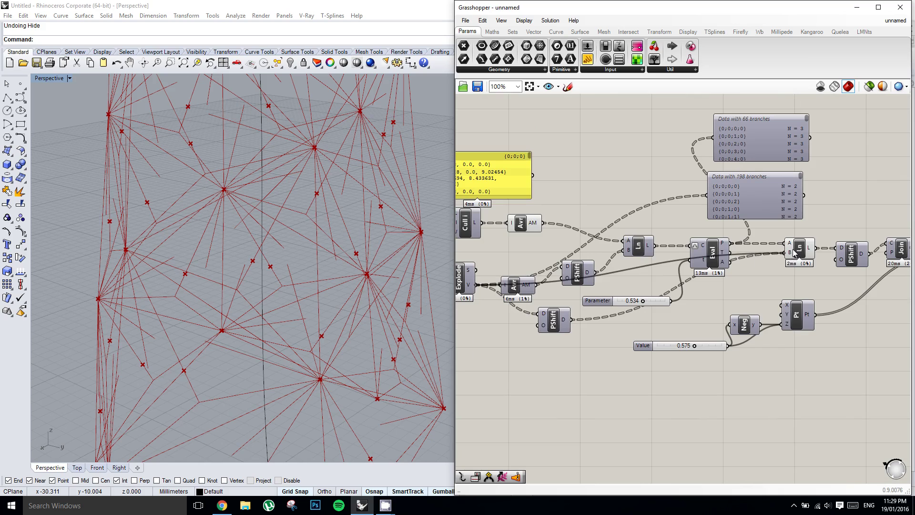
{"action": "scroll", "coordinate": [794, 253], "scroll_direction": "up", "scroll_amount": 5}
{"action": "right_click", "coordinate": [732, 232]}
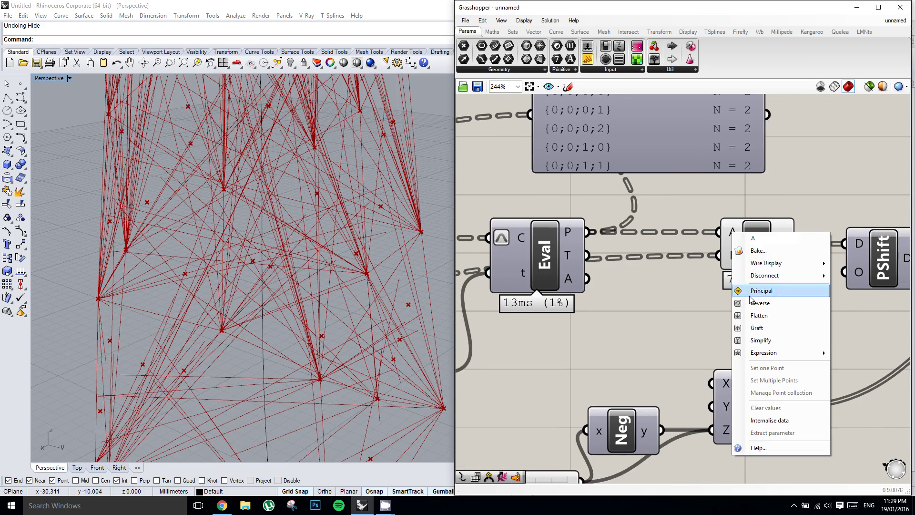
{"action": "left_click", "coordinate": [757, 328]}
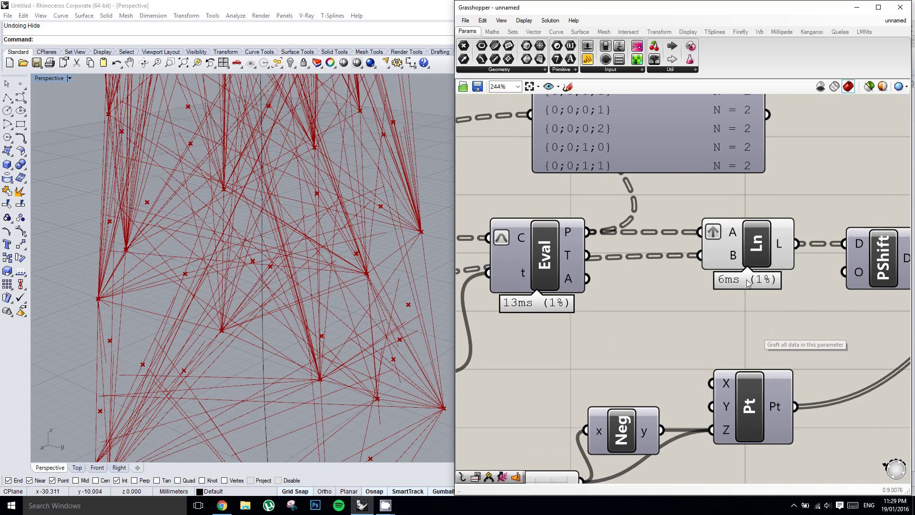
{"action": "right_click_drag", "start_coordinate": [409, 253], "coordinate": [293, 179]}
{"action": "scroll", "coordinate": [315, 240], "scroll_direction": "down", "scroll_amount": 6}
{"action": "scroll", "coordinate": [292, 180], "scroll_direction": "up", "scroll_amount": 8}
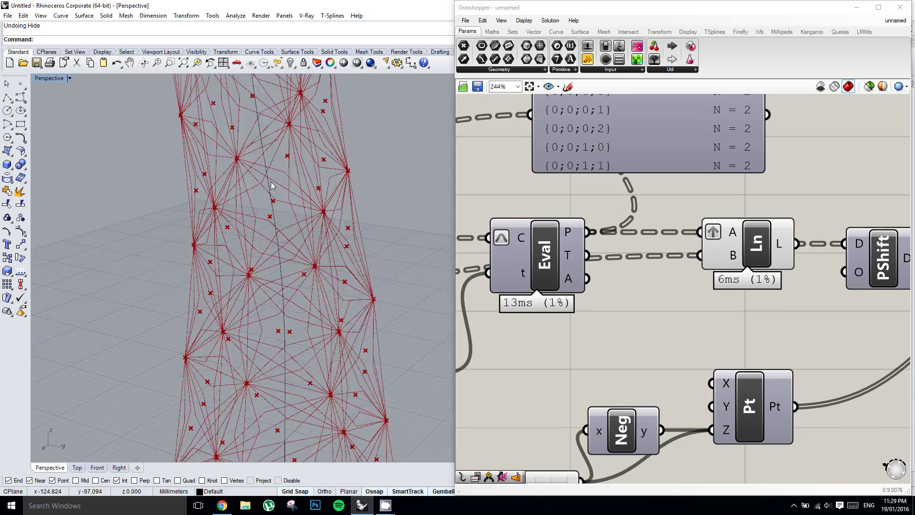
{"action": "right_click_drag", "start_coordinate": [624, 245], "coordinate": [613, 254]}
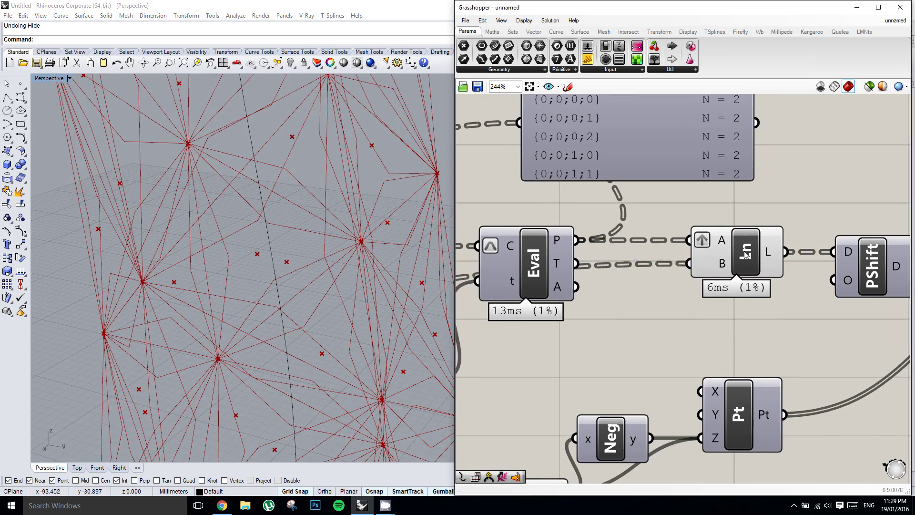
Step: Delete both Param Viewers above the Evaluate Curve component
{"action": "left_click", "coordinate": [744, 251]}
{"action": "right_click_drag", "start_coordinate": [736, 252], "coordinate": [724, 250]}
{"action": "scroll", "coordinate": [275, 212], "scroll_direction": "down", "scroll_amount": 4}
{"action": "right_click_drag", "start_coordinate": [267, 222], "coordinate": [272, 242]}
{"action": "scroll", "coordinate": [275, 214], "scroll_direction": "down", "scroll_amount": 3}
{"action": "right_click_drag", "start_coordinate": [672, 196], "coordinate": [664, 259]}
{"action": "scroll", "coordinate": [703, 220], "scroll_direction": "down", "scroll_amount": 3}
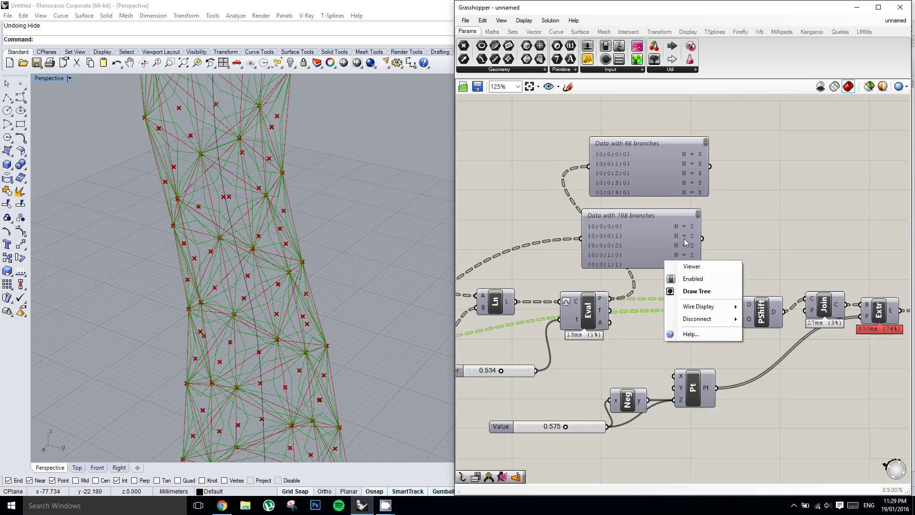
{"action": "right_click_drag", "start_coordinate": [689, 229], "coordinate": [683, 243]}
{"action": "left_click", "coordinate": [717, 238]}
{"action": "scroll", "coordinate": [718, 237], "scroll_direction": "up", "scroll_amount": 1}
{"action": "left_click_drag", "start_coordinate": [717, 258], "coordinate": [594, 159]}
{"action": "key", "text": "Delete"}
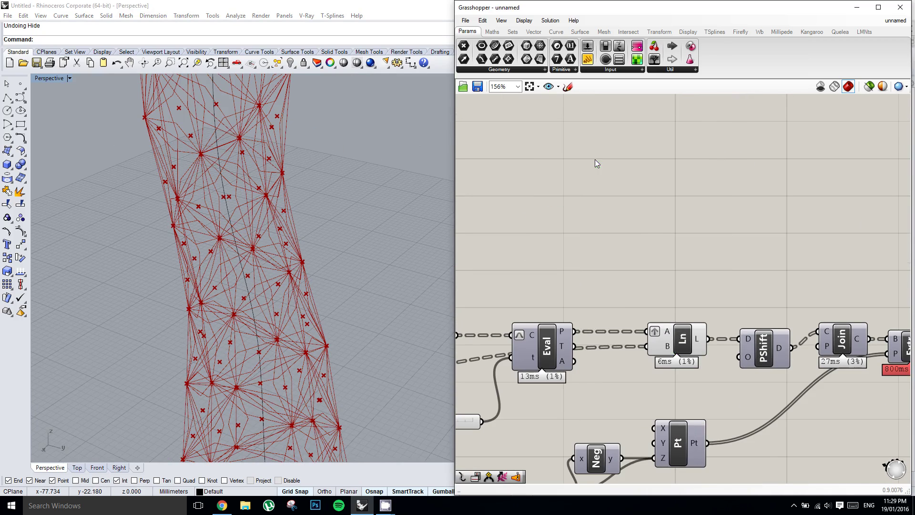
Step: Shift the Join Curves, Extrude and final Brep Join components farther away from the Shift Paths component
{"action": "right_click_drag", "start_coordinate": [807, 305], "coordinate": [675, 266]}
{"action": "right_click_drag", "start_coordinate": [724, 288], "coordinate": [653, 267]}
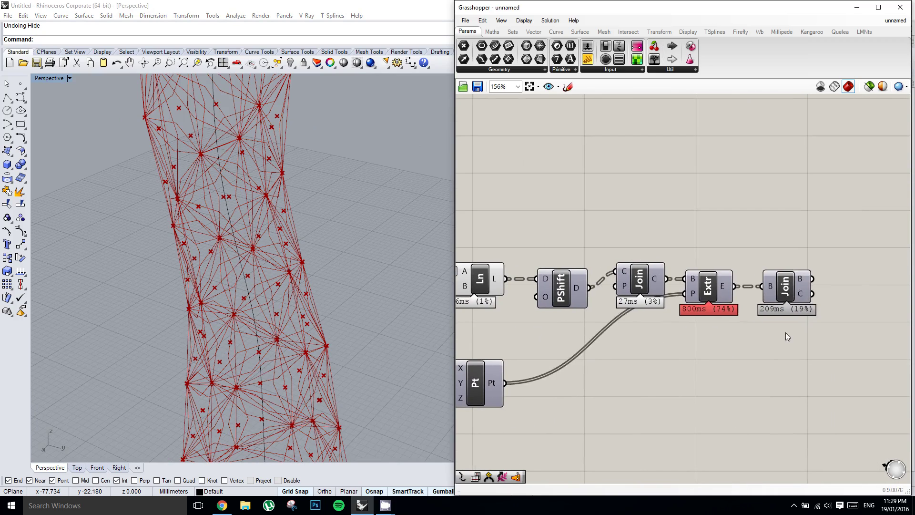
{"action": "left_click_drag", "start_coordinate": [816, 347], "coordinate": [674, 282]}
{"action": "left_click", "coordinate": [584, 232]}
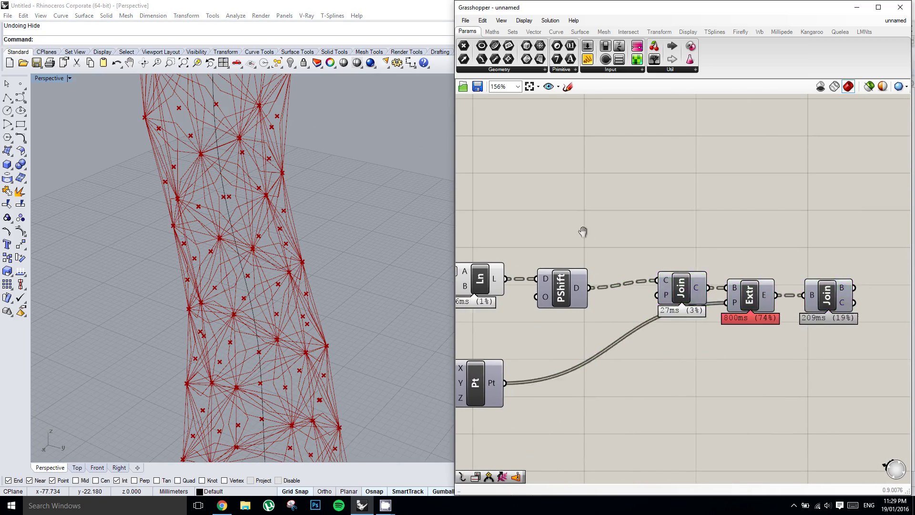
Step: Turn off the preview of the second Line component that feeds Shift Paths
{"action": "right_click_drag", "start_coordinate": [584, 233], "coordinate": [654, 232]}
{"action": "right_click_drag", "start_coordinate": [560, 263], "coordinate": [590, 260]}
{"action": "left_click", "coordinate": [592, 262]}
{"action": "middle_click", "coordinate": [603, 259]}
{"action": "left_click", "coordinate": [626, 236]}
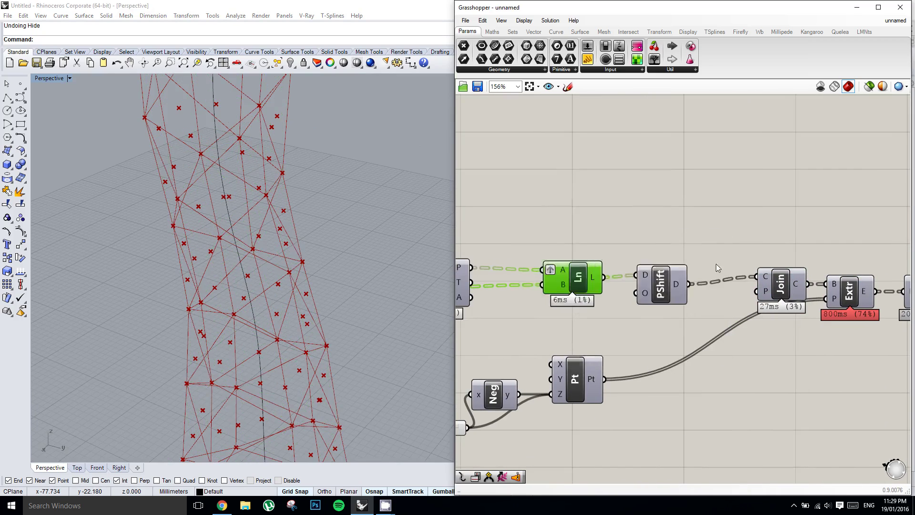
{"action": "right_click_drag", "start_coordinate": [755, 277], "coordinate": [690, 265]}
{"action": "right_click", "coordinate": [704, 270]}
{"action": "left_click", "coordinate": [712, 300]}
{"action": "middle_click", "coordinate": [557, 234]}
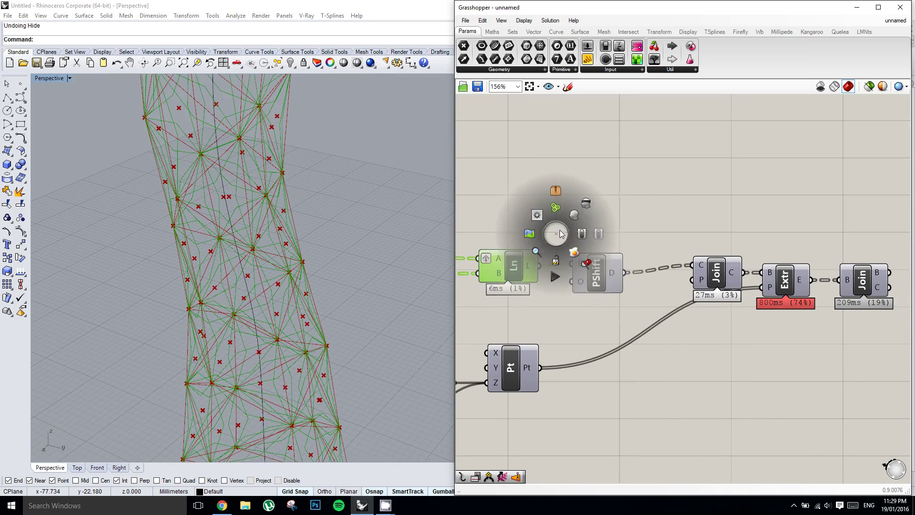
{"action": "left_click", "coordinate": [587, 203]}
{"action": "scroll", "coordinate": [768, 229], "scroll_direction": "down", "scroll_amount": 4}
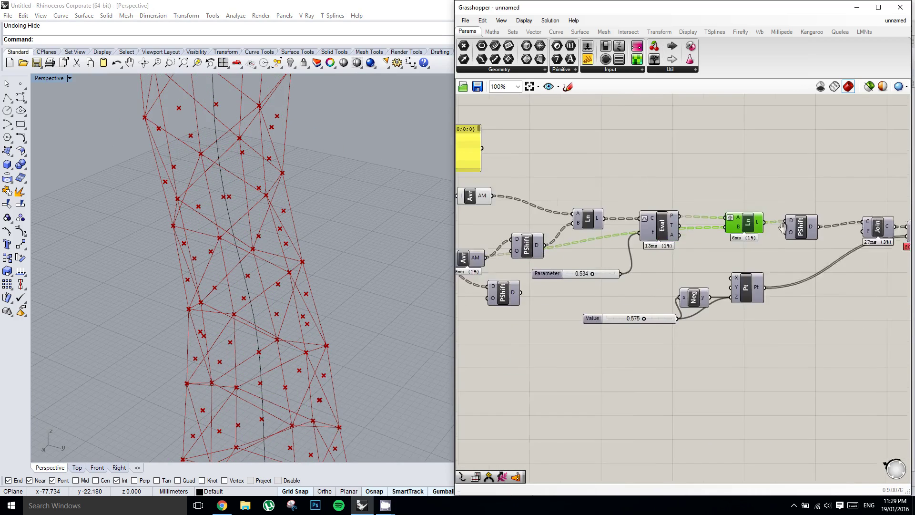
Step: Turn off the previews of the first Explode component and the upper Average component
{"action": "right_click_drag", "start_coordinate": [707, 255], "coordinate": [726, 262]}
{"action": "left_click", "coordinate": [635, 213]}
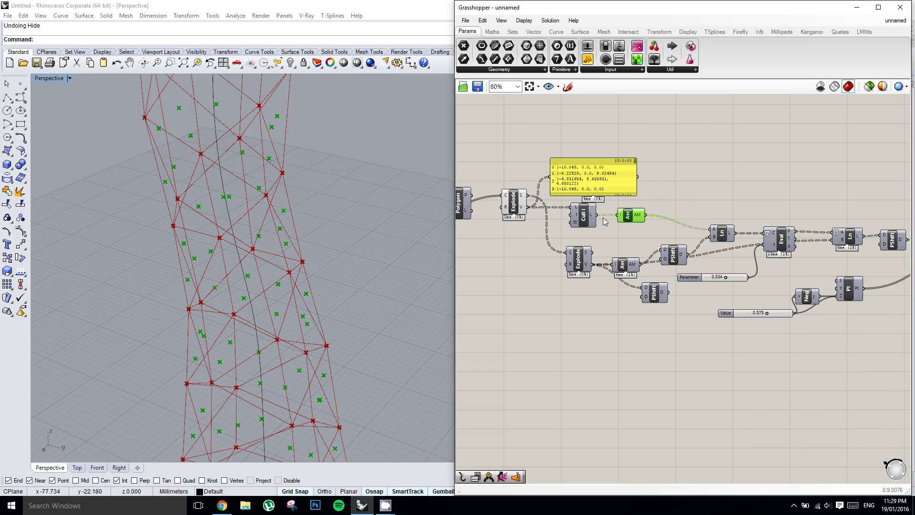
{"action": "left_click", "coordinate": [513, 199], "text": "shift"}
{"action": "middle_click", "coordinate": [512, 199]}
{"action": "left_click", "coordinate": [540, 171]}
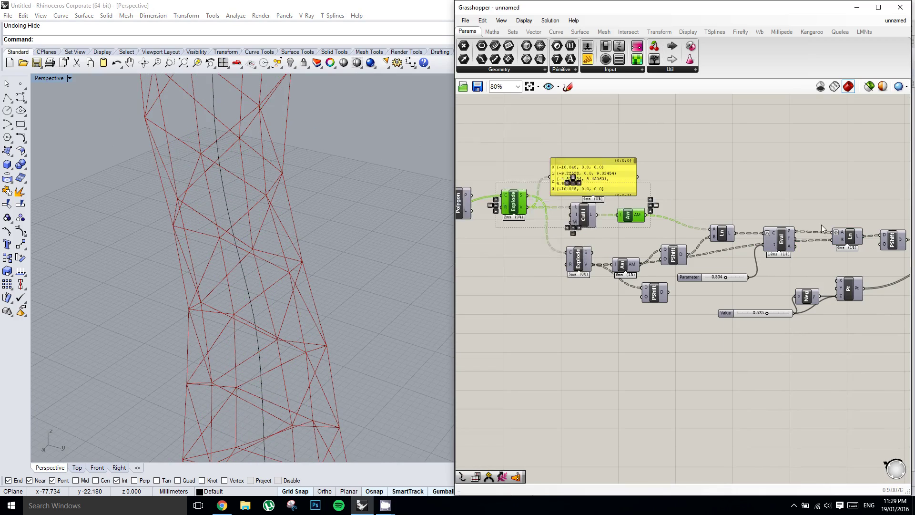
Step: Preview the Join Curves result on the tower and hide it again
{"action": "right_click_drag", "start_coordinate": [897, 217], "coordinate": [749, 234]}
{"action": "right_click_drag", "start_coordinate": [902, 252], "coordinate": [753, 239]}
{"action": "scroll", "coordinate": [727, 239], "scroll_direction": "up", "scroll_amount": 2}
{"action": "left_click", "coordinate": [645, 240]}
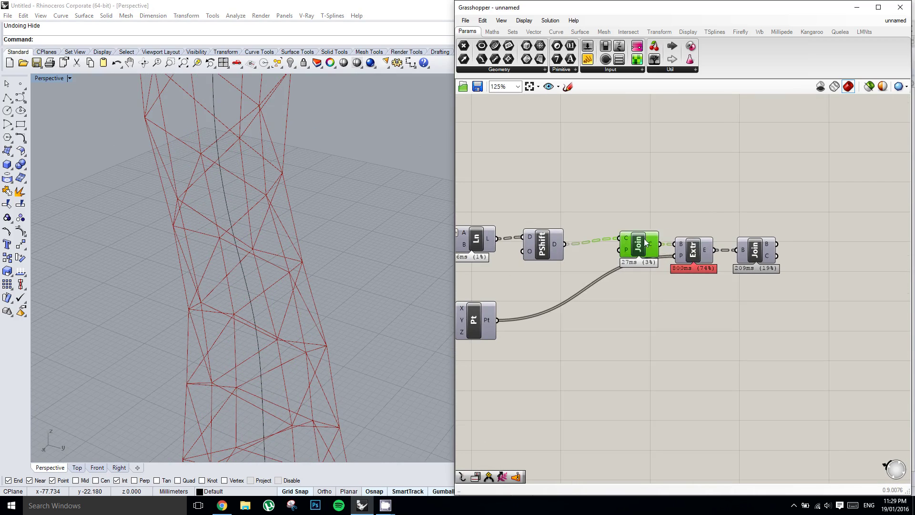
{"action": "middle_click", "coordinate": [638, 245]}
{"action": "left_click", "coordinate": [657, 224]}
{"action": "scroll", "coordinate": [638, 243], "scroll_direction": "up", "scroll_amount": 1}
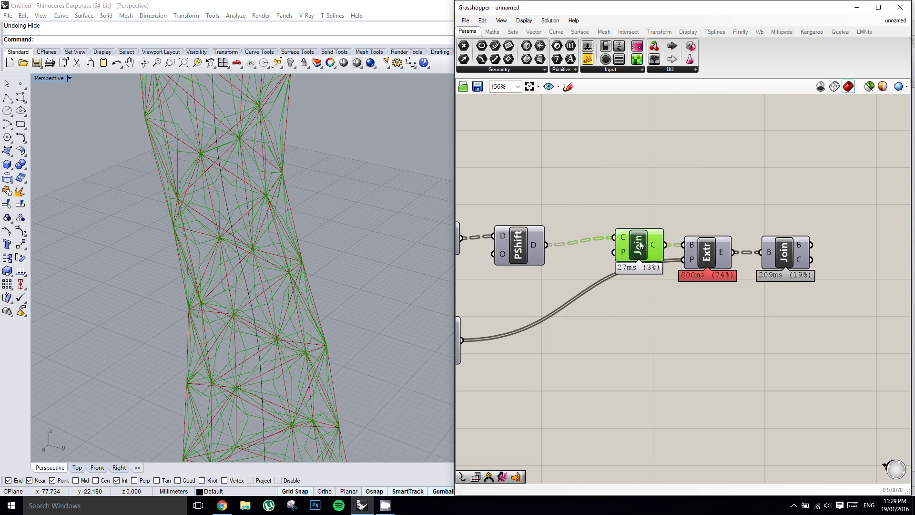
{"action": "middle_click", "coordinate": [640, 242]}
{"action": "left_click", "coordinate": [670, 214]}
Step: Preview the Extrude component's surfaces, inspect them around the tower and hide them again
{"action": "left_click", "coordinate": [716, 259]}
{"action": "middle_click", "coordinate": [716, 259]}
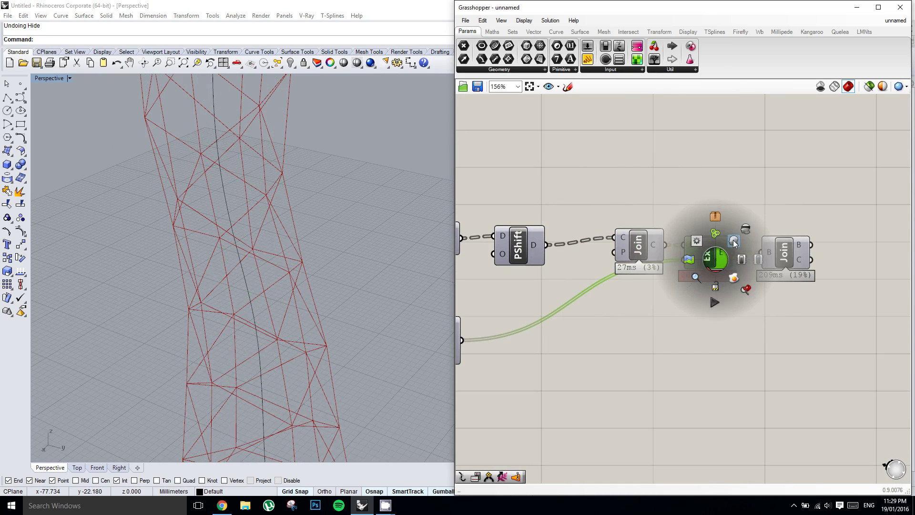
{"action": "left_click", "coordinate": [733, 240]}
{"action": "right_click_drag", "start_coordinate": [276, 264], "coordinate": [310, 256]}
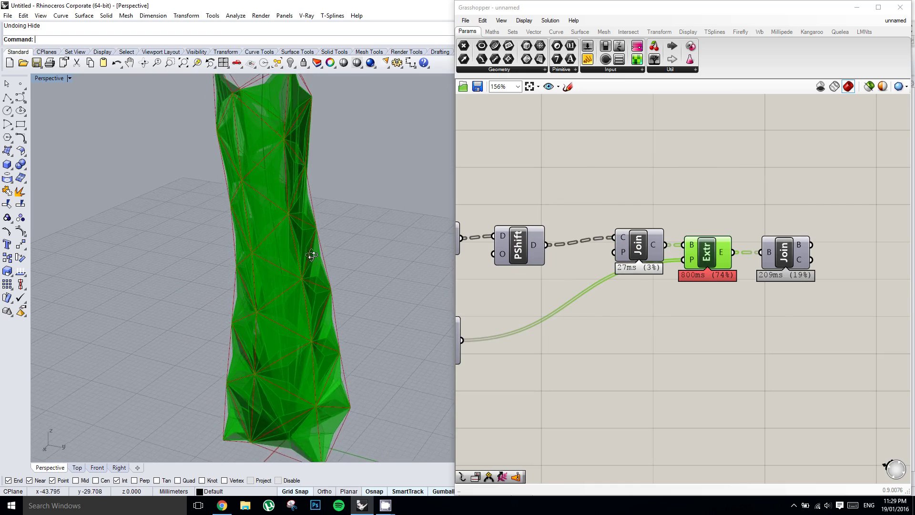
{"action": "scroll", "coordinate": [322, 227], "scroll_direction": "up", "scroll_amount": 4}
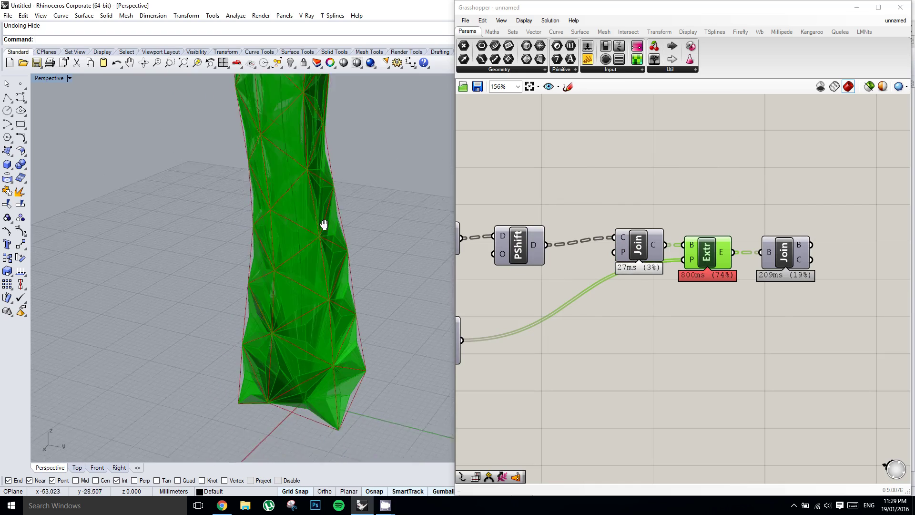
{"action": "middle_click", "coordinate": [722, 256]}
{"action": "left_click", "coordinate": [752, 225]}
{"action": "scroll", "coordinate": [750, 221], "scroll_direction": "down", "scroll_amount": 2}
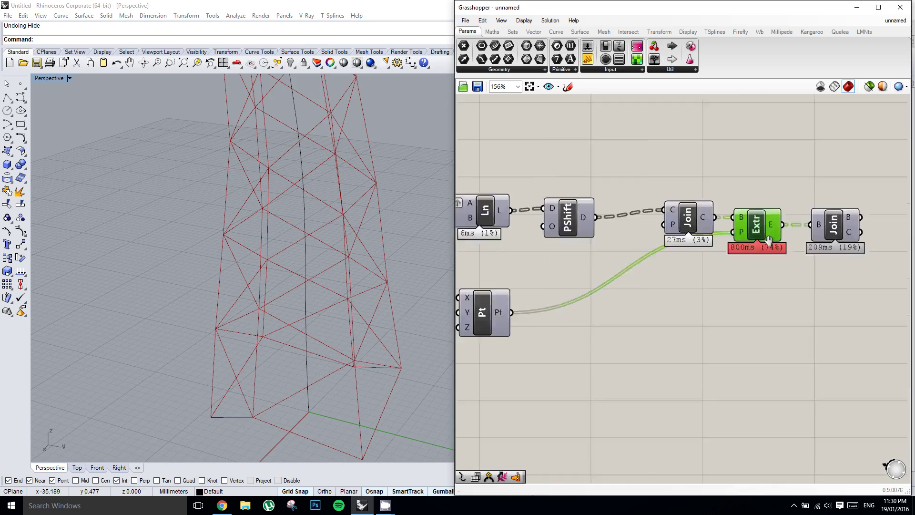
Step: Turn on the preview of the Construct Point component that feeds Extrude's P input
{"action": "right_click", "coordinate": [658, 288]}
{"action": "scroll", "coordinate": [790, 243], "scroll_direction": "up", "scroll_amount": 1}
{"action": "left_click", "coordinate": [785, 267]}
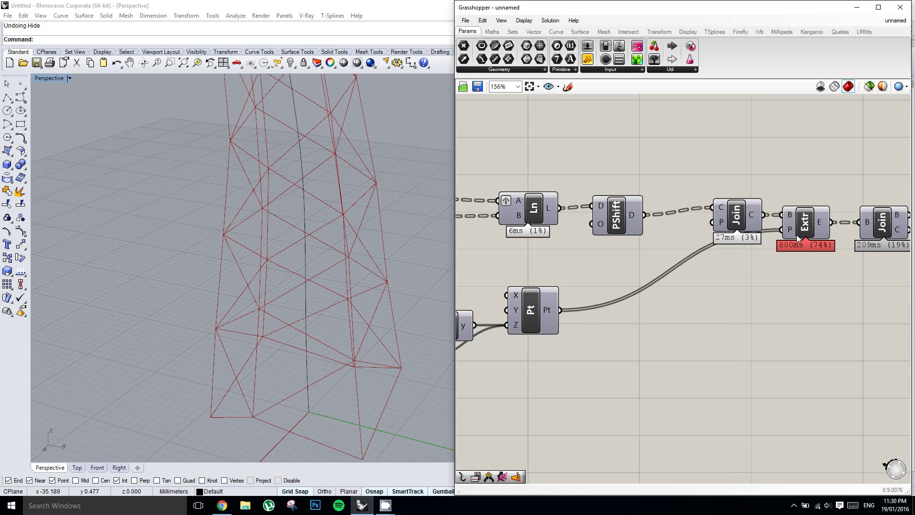
{"action": "mouse_move", "coordinate": [790, 231]}
{"action": "left_click_drag", "start_coordinate": [736, 213], "coordinate": [731, 213]}
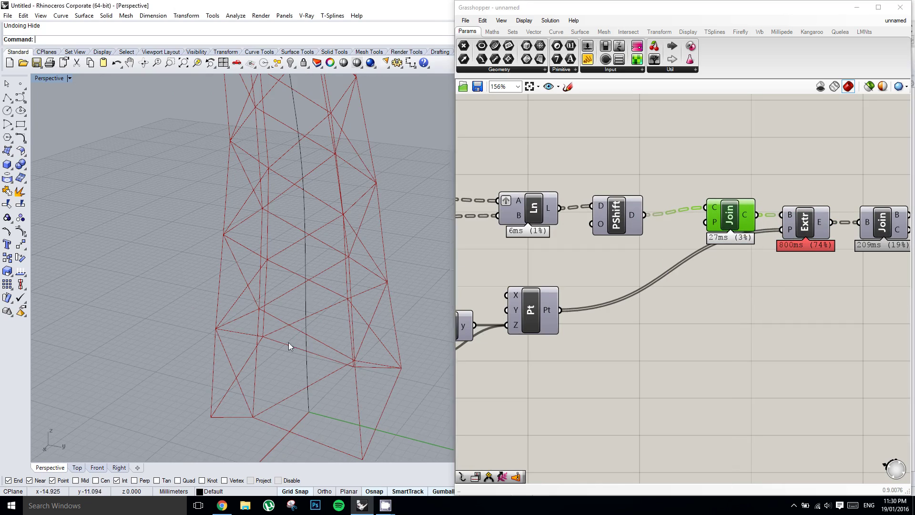
{"action": "right_click_drag", "start_coordinate": [288, 342], "coordinate": [281, 359]}
{"action": "right_click_drag", "start_coordinate": [634, 325], "coordinate": [759, 300]}
{"action": "left_click", "coordinate": [673, 284]}
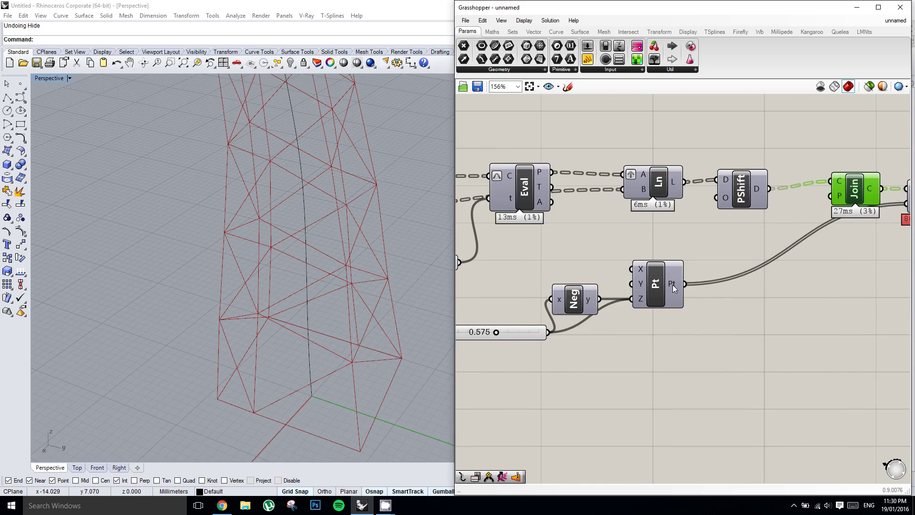
{"action": "left_click", "coordinate": [666, 284]}
{"action": "middle_click", "coordinate": [666, 284]}
{"action": "left_click", "coordinate": [684, 271]}
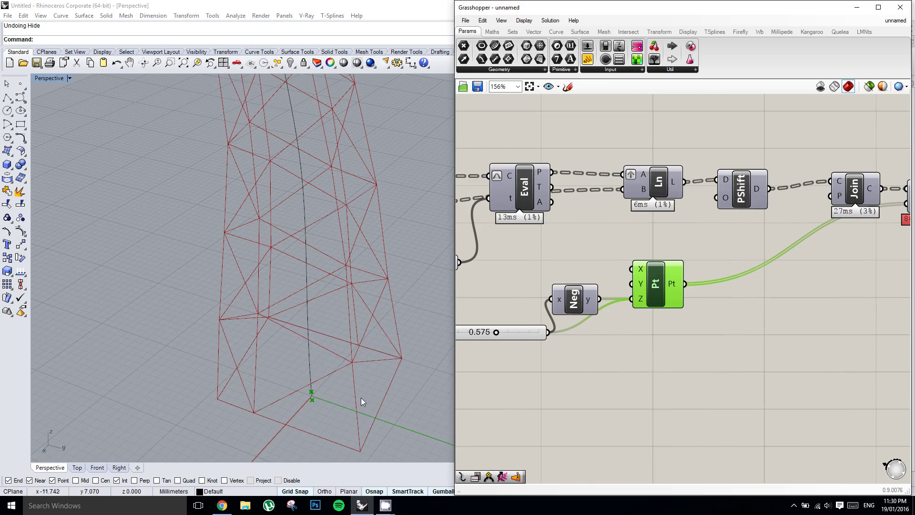
Step: Examine the two extrusion points at the origin in relation to the tower's base and faces
{"action": "right_click_drag", "start_coordinate": [362, 398], "coordinate": [327, 356]}
{"action": "scroll", "coordinate": [303, 355], "scroll_direction": "down", "scroll_amount": 5}
{"action": "scroll", "coordinate": [304, 423], "scroll_direction": "up", "scroll_amount": 8}
{"action": "right_click_drag", "start_coordinate": [768, 265], "coordinate": [672, 260]}
{"action": "left_click", "coordinate": [707, 253]}
{"action": "scroll", "coordinate": [292, 258], "scroll_direction": "down", "scroll_amount": 5}
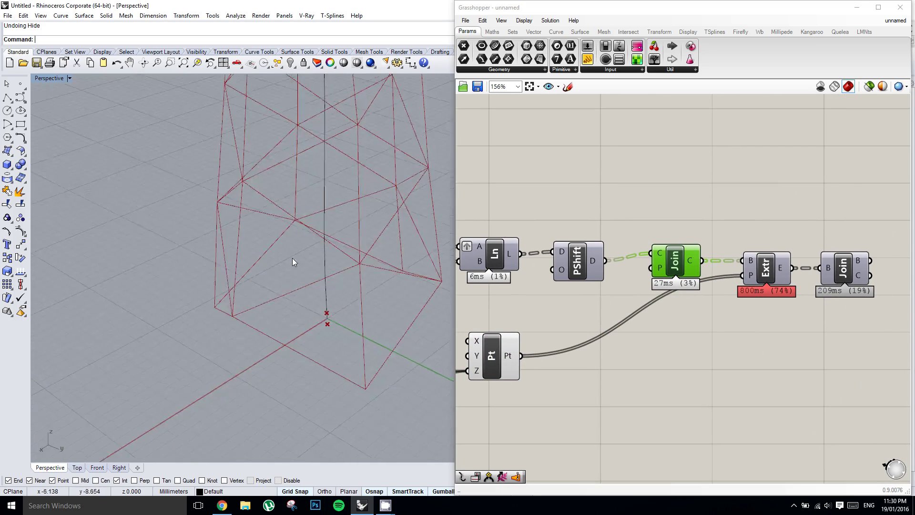
{"action": "scroll", "coordinate": [304, 226], "scroll_direction": "up", "scroll_amount": 6}
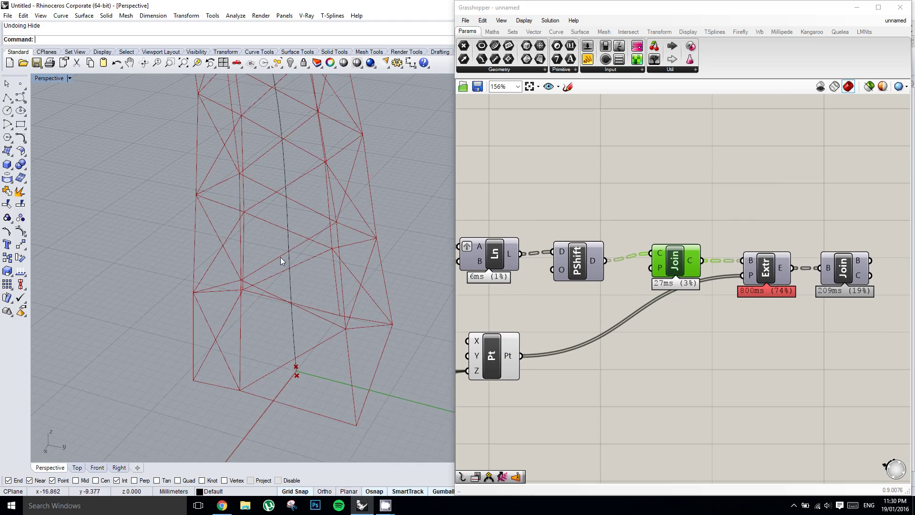
{"action": "right_click_drag", "start_coordinate": [307, 225], "coordinate": [272, 245]}
{"action": "right_click_drag", "start_coordinate": [787, 270], "coordinate": [762, 289]}
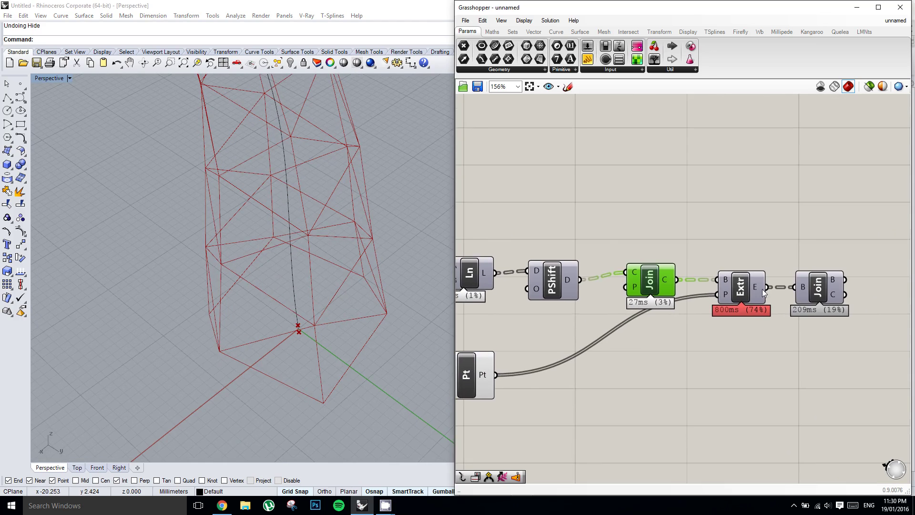
Step: Turn on the preview of the upper Average component to display the face centre points
{"action": "right_click_drag", "start_coordinate": [716, 230], "coordinate": [851, 251]}
{"action": "left_click", "coordinate": [749, 253]}
{"action": "double_click", "coordinate": [734, 242]}
{"action": "scroll", "coordinate": [851, 251], "scroll_direction": "down", "scroll_amount": 2}
{"action": "right_click_drag", "start_coordinate": [610, 258], "coordinate": [744, 240]}
{"action": "left_click", "coordinate": [600, 236]}
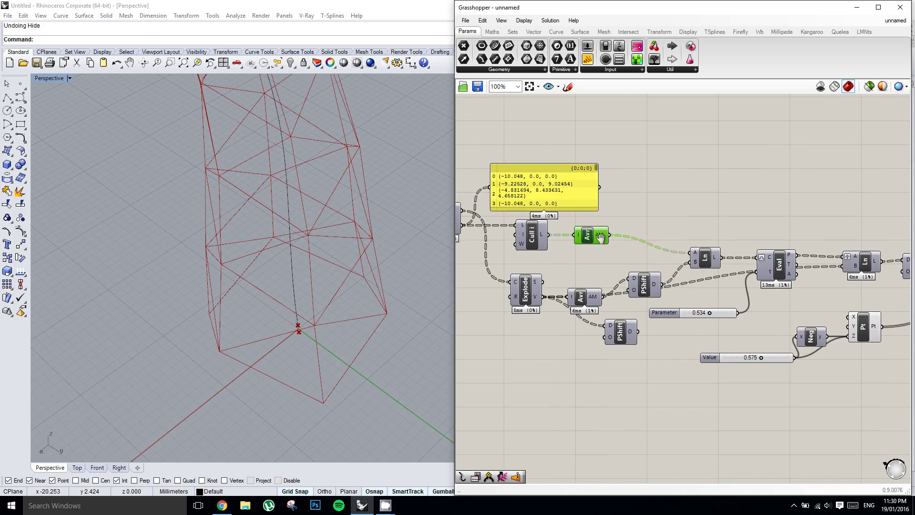
{"action": "middle_click", "coordinate": [597, 236]}
{"action": "left_click", "coordinate": [615, 217]}
{"action": "right_click_drag", "start_coordinate": [364, 220], "coordinate": [380, 180]}
Step: Add a Surface Closest Point component and connect the upper Average's AM output to its P input
{"action": "right_click_drag", "start_coordinate": [644, 215], "coordinate": [701, 224]}
{"action": "double_click", "coordinate": [734, 202]}
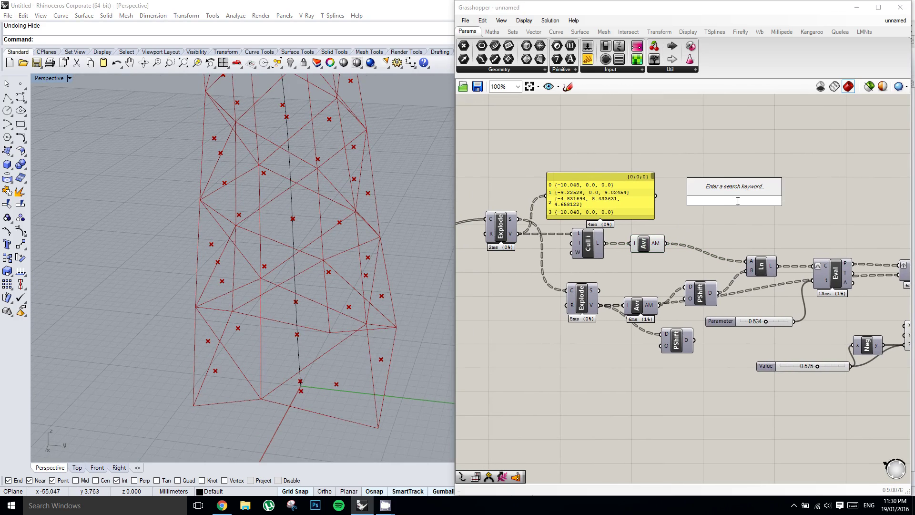
{"action": "type", "text": "closes"}
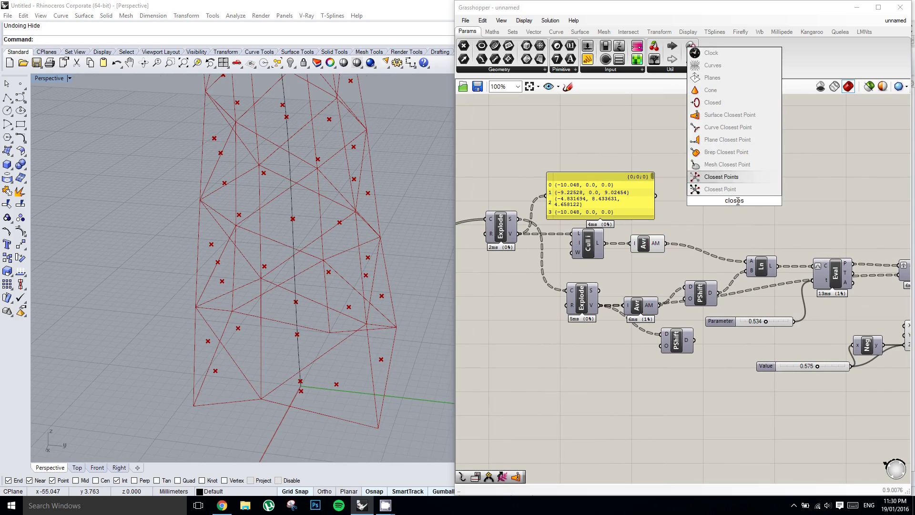
{"action": "key", "text": "Up"}
{"action": "key", "text": "Return"}
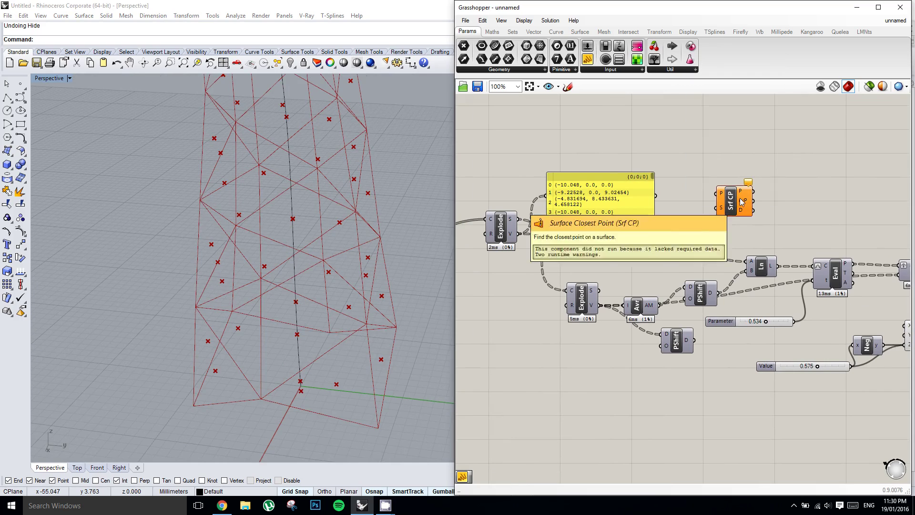
{"action": "right_click_drag", "start_coordinate": [731, 201], "coordinate": [721, 211]}
{"action": "scroll", "coordinate": [688, 223], "scroll_direction": "up", "scroll_amount": 1}
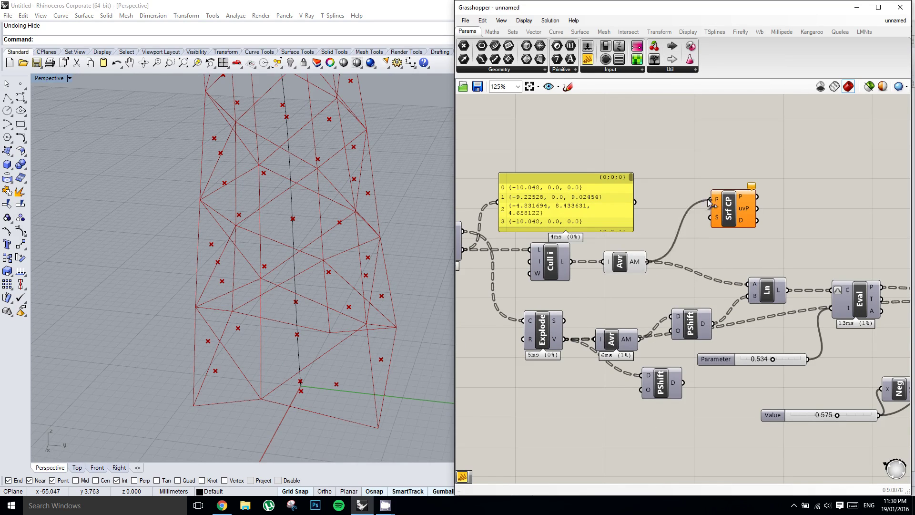
{"action": "left_click_drag", "start_coordinate": [731, 211], "coordinate": [734, 211]}
{"action": "right_click_drag", "start_coordinate": [707, 218], "coordinate": [748, 201]}
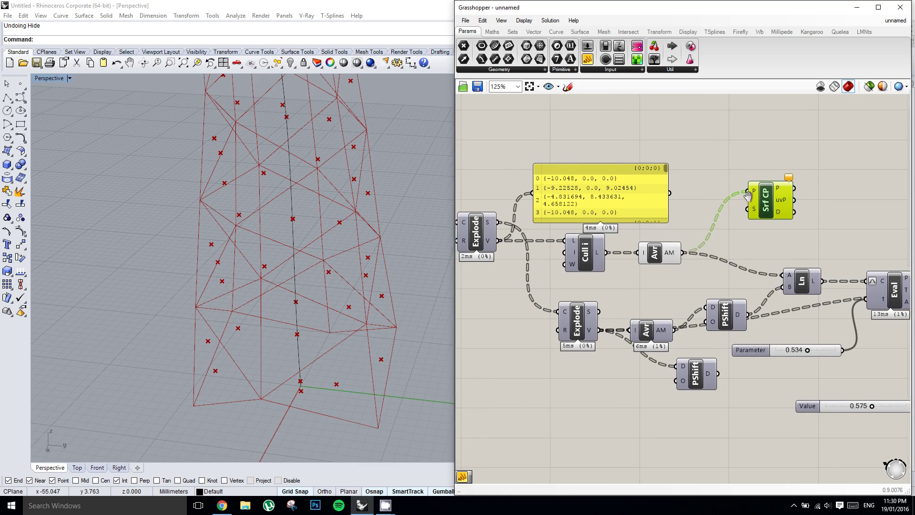
Step: Connect the Variable Pipe surface output to Surface Closest Point's S input
{"action": "right_click_drag", "start_coordinate": [699, 224], "coordinate": [748, 208]}
{"action": "scroll", "coordinate": [641, 252], "scroll_direction": "down", "scroll_amount": 1}
{"action": "right_click_drag", "start_coordinate": [641, 253], "coordinate": [738, 239]}
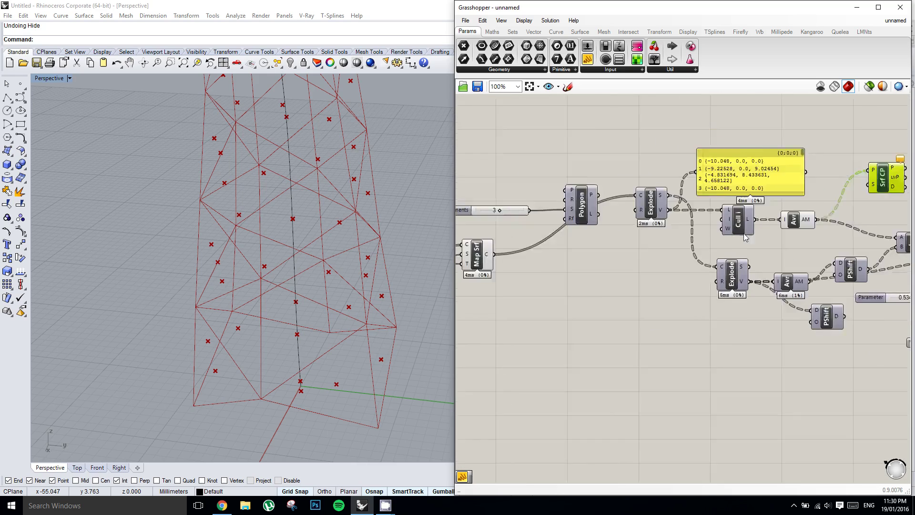
{"action": "scroll", "coordinate": [611, 285], "scroll_direction": "down", "scroll_amount": 1}
{"action": "right_click_drag", "start_coordinate": [612, 286], "coordinate": [727, 263]}
{"action": "right_click_drag", "start_coordinate": [586, 283], "coordinate": [623, 275]}
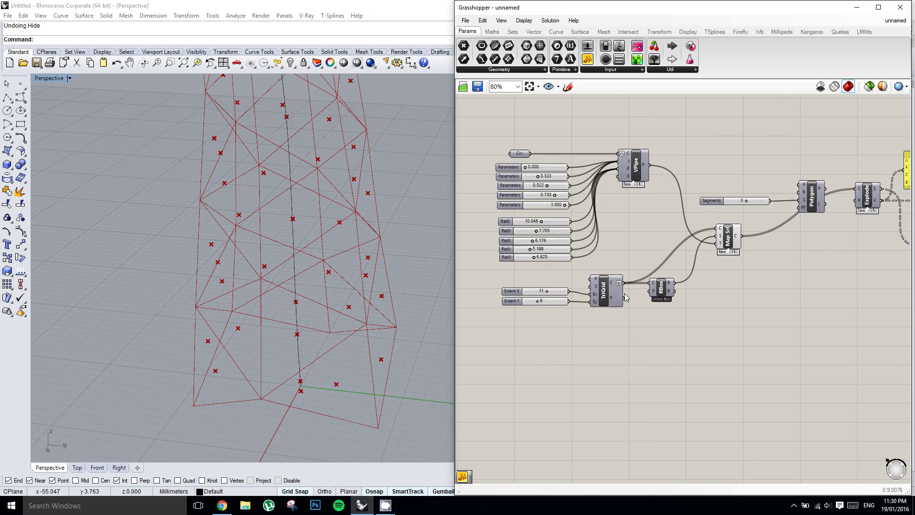
{"action": "scroll", "coordinate": [574, 185], "scroll_direction": "down", "scroll_amount": 3}
{"action": "left_click_drag", "start_coordinate": [574, 186], "coordinate": [755, 186]}
{"action": "scroll", "coordinate": [810, 184], "scroll_direction": "up", "scroll_amount": 1}
{"action": "right_click_drag", "start_coordinate": [860, 180], "coordinate": [755, 185]}
{"action": "scroll", "coordinate": [748, 185], "scroll_direction": "up", "scroll_amount": 4}
{"action": "left_click_drag", "start_coordinate": [755, 186], "coordinate": [654, 193]}
{"action": "right_click_drag", "start_coordinate": [713, 190], "coordinate": [705, 195]}
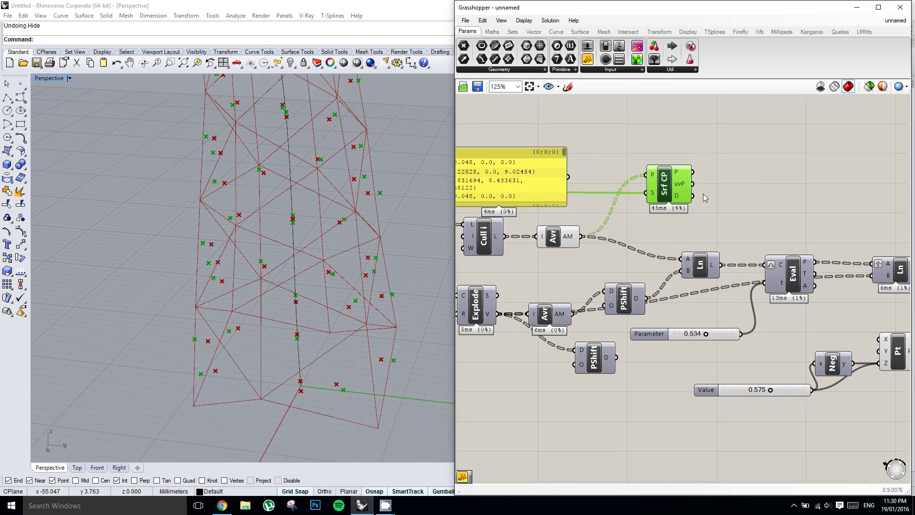
Step: Add an Evaluate Surface component beside the Surface Closest Point component
{"action": "mouse_move", "coordinate": [329, 185]}
{"action": "right_mouse_down"}
{"action": "mouse_move", "coordinate": [369, 153]}
{"action": "mouse_move", "coordinate": [338, 178]}
{"action": "right_mouse_up"}
{"action": "scroll", "coordinate": [357, 152], "scroll_direction": "up", "scroll_amount": 4}
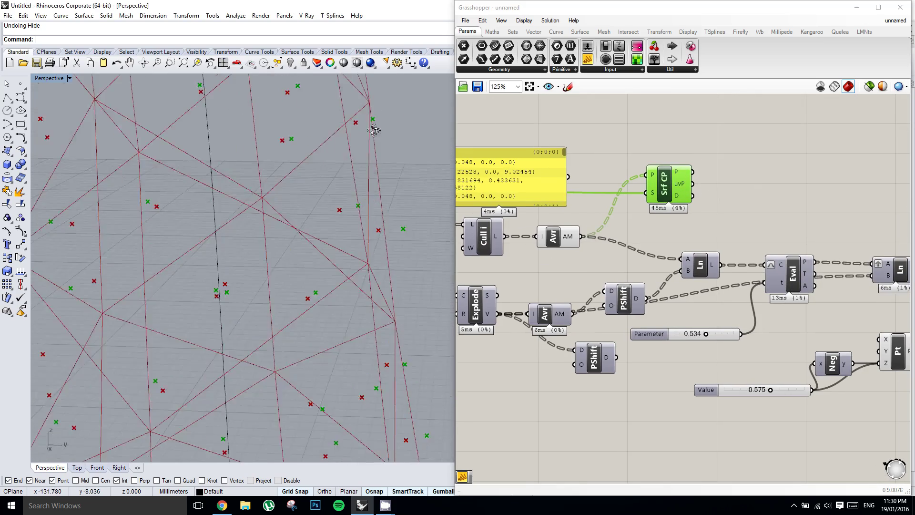
{"action": "right_click_drag", "start_coordinate": [373, 129], "coordinate": [284, 197]}
{"action": "scroll", "coordinate": [272, 204], "scroll_direction": "down", "scroll_amount": 5}
{"action": "scroll", "coordinate": [271, 204], "scroll_direction": "up", "scroll_amount": 5}
{"action": "right_click_drag", "start_coordinate": [743, 176], "coordinate": [725, 185]}
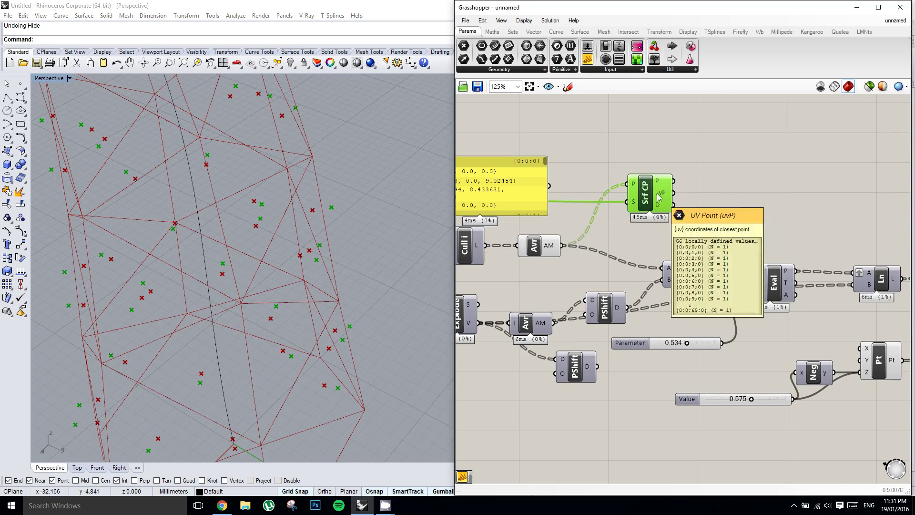
{"action": "double_click", "coordinate": [748, 184]}
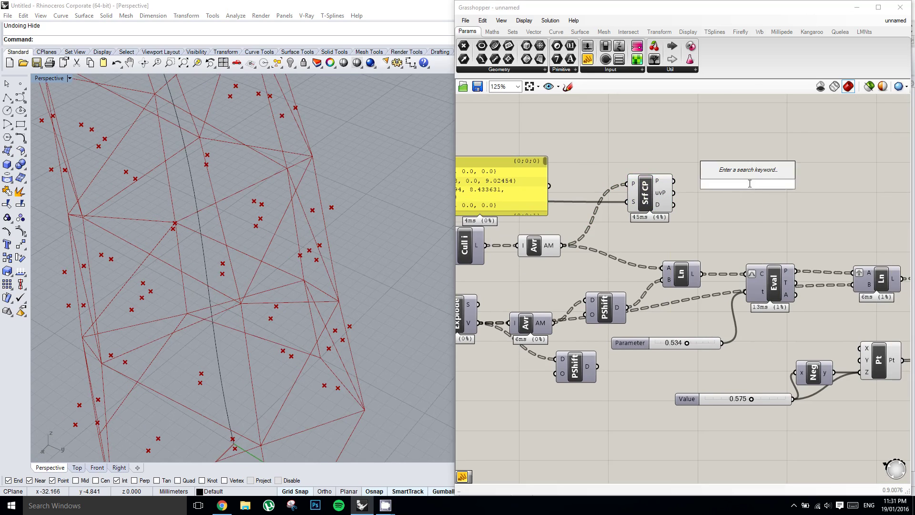
{"action": "type", "text": "evalu"}
{"action": "key", "text": "Up"}
{"action": "key", "text": "Up"}
{"action": "key", "text": "Up"}
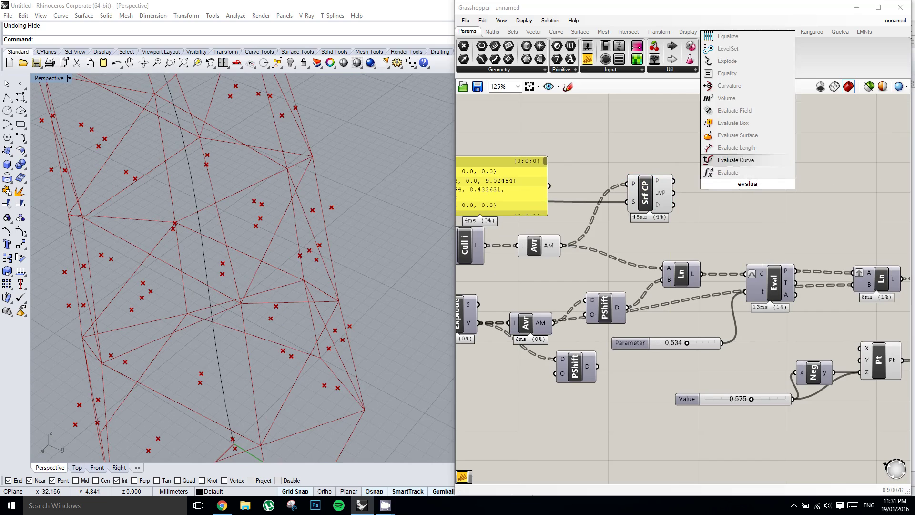
{"action": "key", "text": "Return"}
{"action": "right_click_drag", "start_coordinate": [749, 184], "coordinate": [725, 185]}
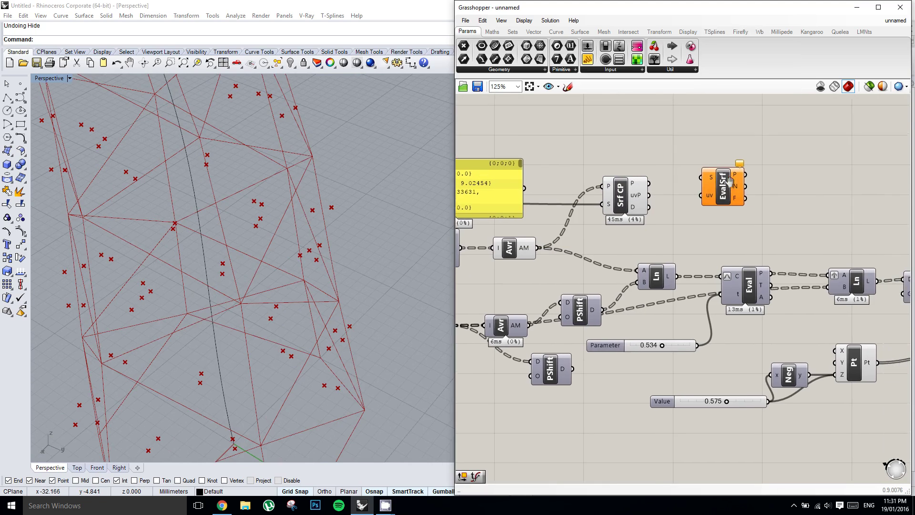
Step: Connect the Variable Pipe surface output to Evaluate Surface's S input
{"action": "scroll", "coordinate": [725, 186], "scroll_direction": "up", "scroll_amount": 1}
{"action": "right_click", "coordinate": [731, 182]}
{"action": "left_click", "coordinate": [656, 191]}
{"action": "scroll", "coordinate": [668, 192], "scroll_direction": "down", "scroll_amount": 6}
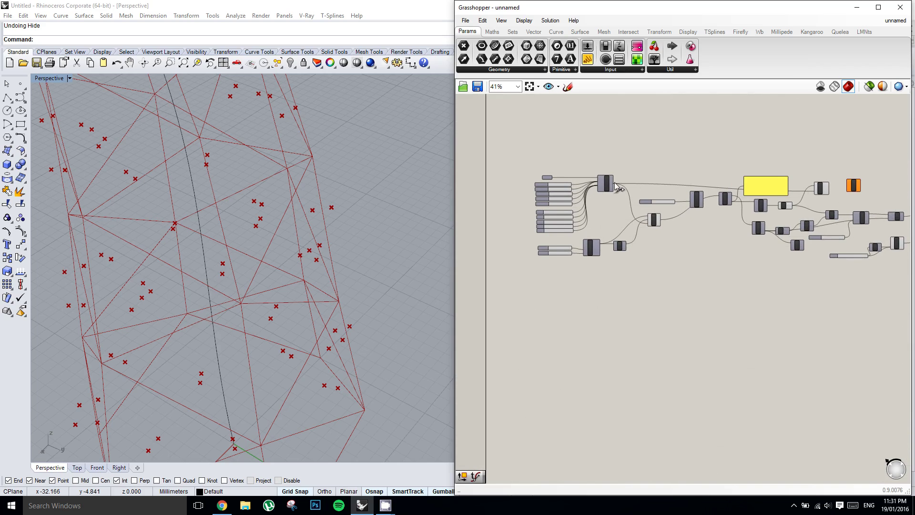
{"action": "scroll", "coordinate": [848, 186], "scroll_direction": "up", "scroll_amount": 6}
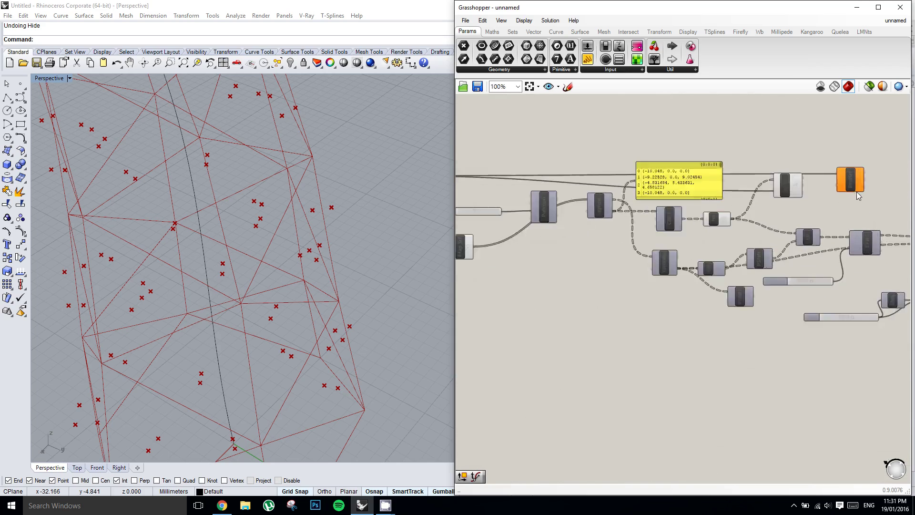
{"action": "right_click", "coordinate": [751, 215]}
{"action": "right_click_drag", "start_coordinate": [741, 206], "coordinate": [729, 209]}
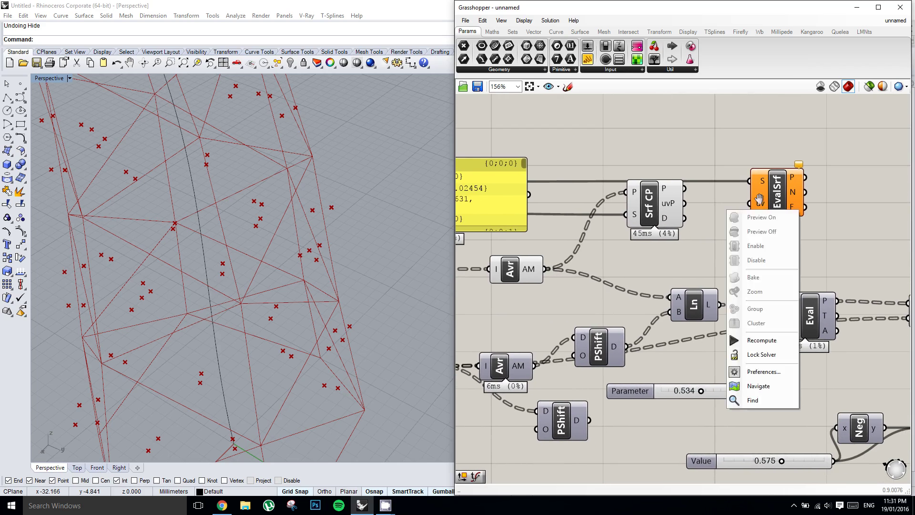
Step: Connect Surface Closest Point's uvP output to Evaluate Surface's uv input
{"action": "left_click", "coordinate": [748, 204]}
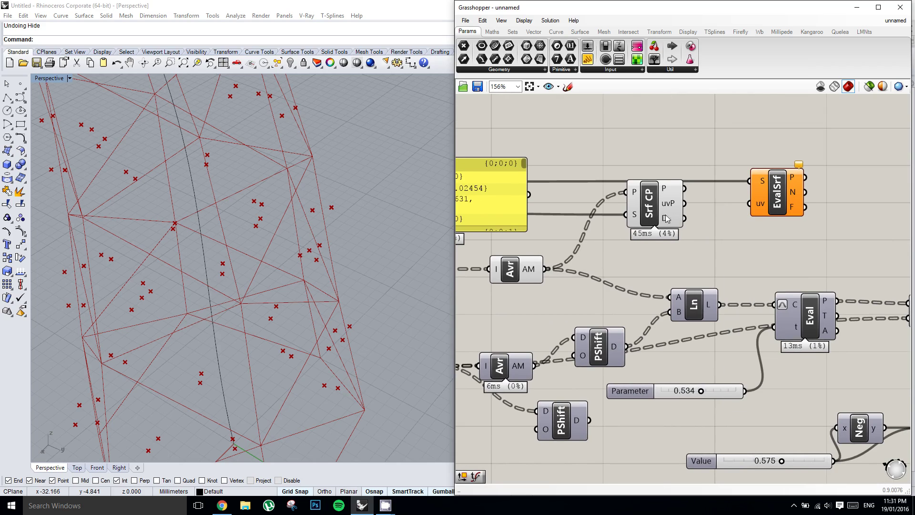
{"action": "left_click_drag", "start_coordinate": [670, 204], "coordinate": [663, 204]}
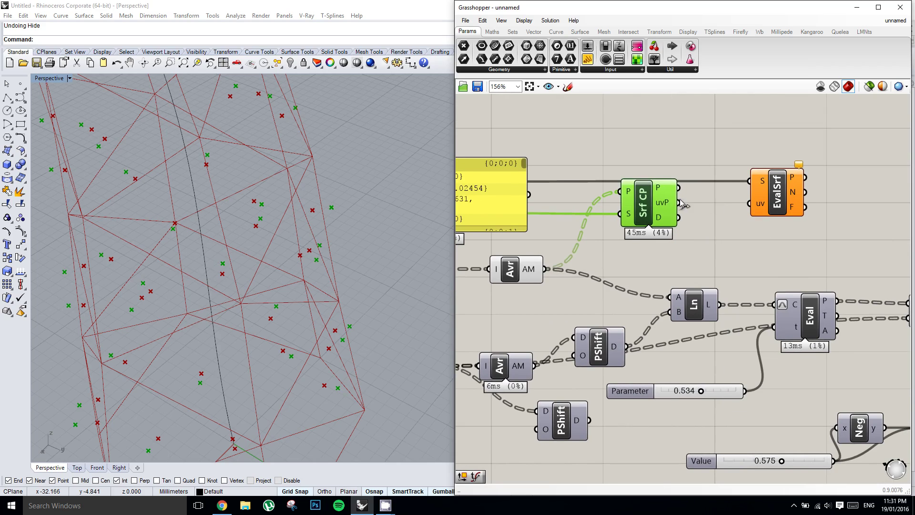
{"action": "left_click_drag", "start_coordinate": [746, 206], "coordinate": [747, 205]}
Step: Examine the surface frames that Evaluate Surface places at the closest points along the tower
{"action": "left_click", "coordinate": [775, 204]}
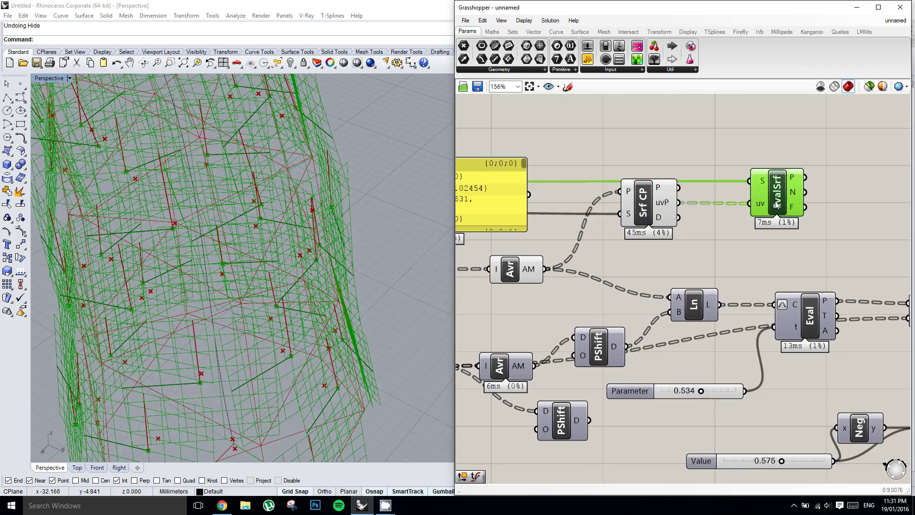
{"action": "right_click_drag", "start_coordinate": [780, 212], "coordinate": [768, 215]}
{"action": "right_click_drag", "start_coordinate": [227, 213], "coordinate": [265, 227]}
{"action": "scroll", "coordinate": [266, 228], "scroll_direction": "down", "scroll_amount": 9}
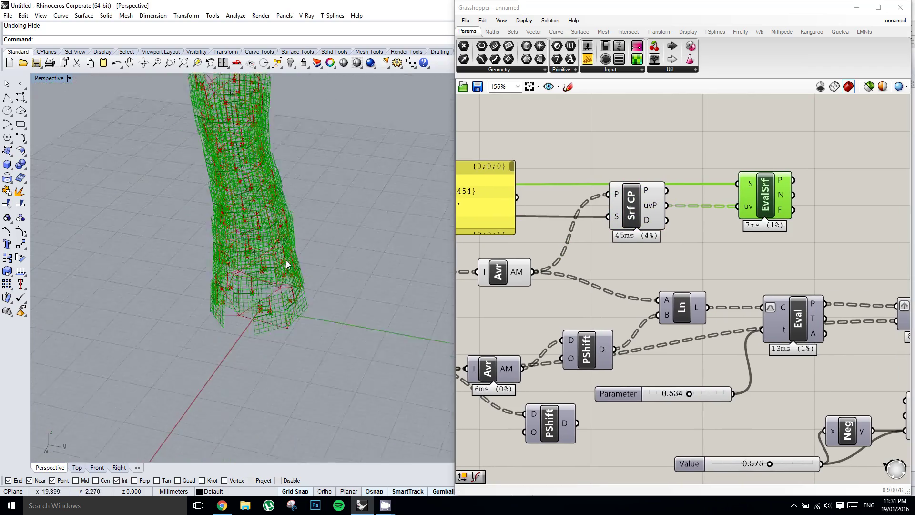
{"action": "right_click_drag", "start_coordinate": [285, 264], "coordinate": [225, 210]}
{"action": "scroll", "coordinate": [264, 216], "scroll_direction": "up", "scroll_amount": 8}
{"action": "scroll", "coordinate": [187, 217], "scroll_direction": "up", "scroll_amount": 6}
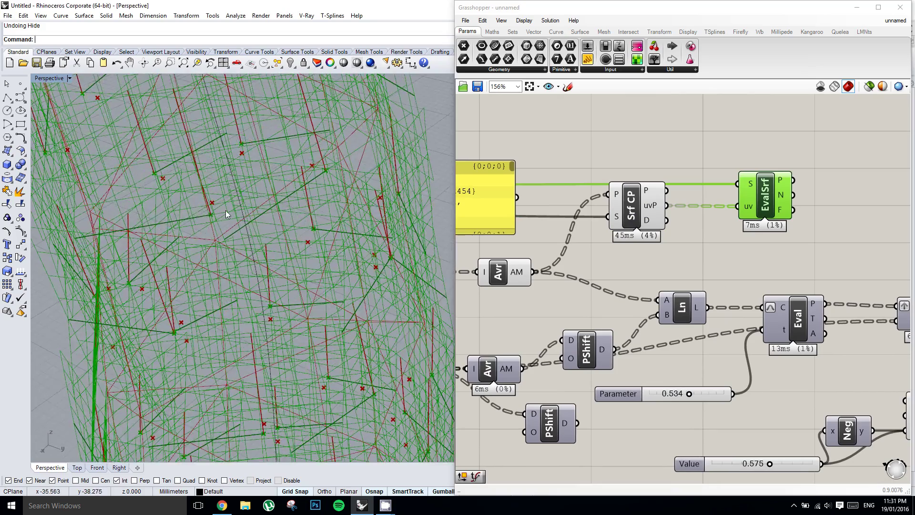
{"action": "scroll", "coordinate": [238, 209], "scroll_direction": "down", "scroll_amount": 8}
{"action": "scroll", "coordinate": [242, 208], "scroll_direction": "up", "scroll_amount": 1}
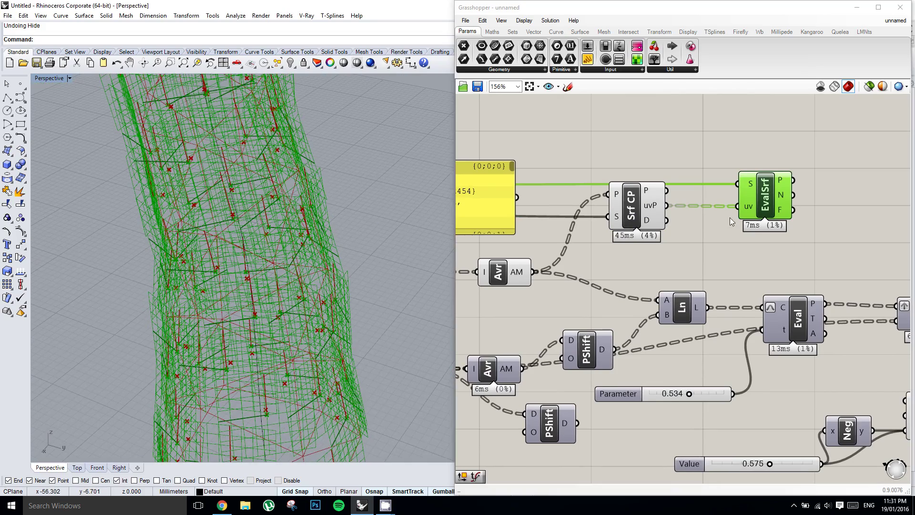
{"action": "right_click_drag", "start_coordinate": [762, 207], "coordinate": [657, 199]}
{"action": "left_click", "coordinate": [653, 156]}
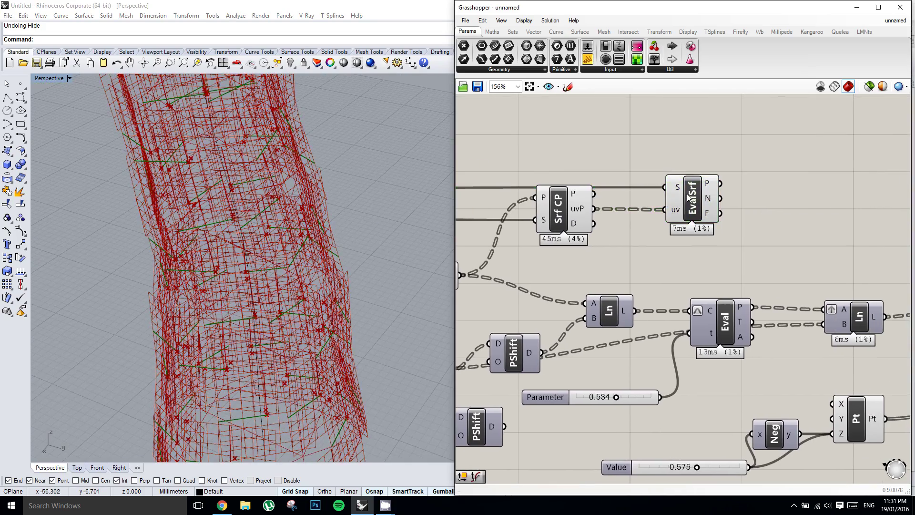
{"action": "left_click", "coordinate": [687, 194]}
{"action": "right_click_drag", "start_coordinate": [186, 197], "coordinate": [228, 188]}
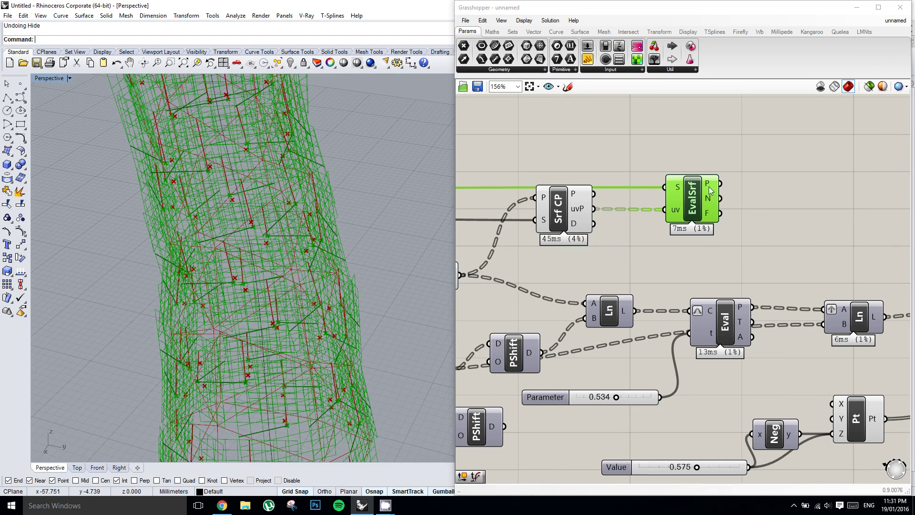
Step: Add a Deconstruct Plane component beside Evaluate Surface
{"action": "right_click_drag", "start_coordinate": [775, 218], "coordinate": [745, 195]}
{"action": "right_click", "coordinate": [730, 204]}
{"action": "left_click", "coordinate": [753, 199]}
{"action": "scroll", "coordinate": [672, 221], "scroll_direction": "down", "scroll_amount": 1}
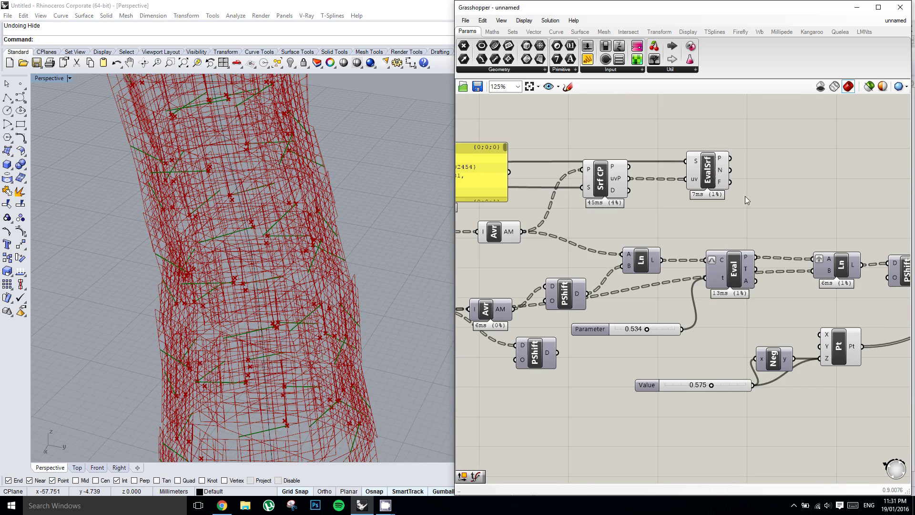
{"action": "left_click", "coordinate": [716, 183]}
{"action": "double_click", "coordinate": [796, 180]}
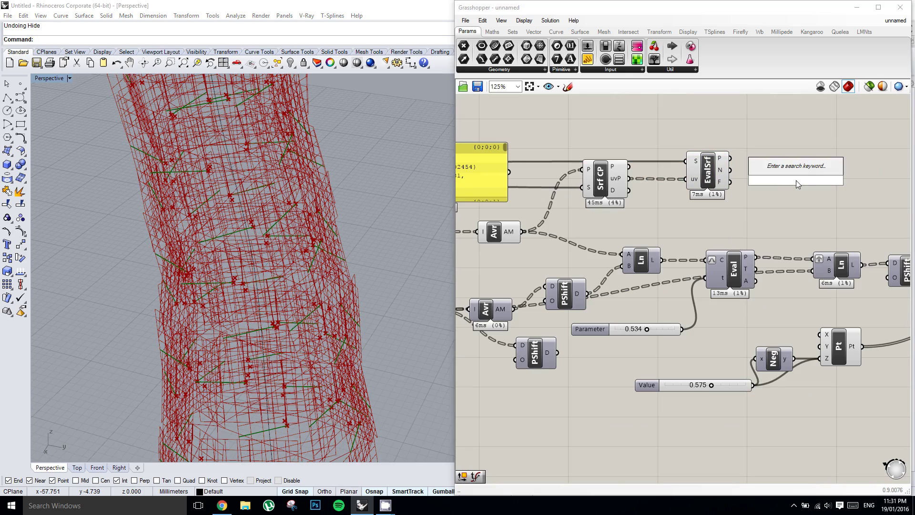
{"action": "type", "text": "deplane"}
{"action": "key", "text": "Return"}
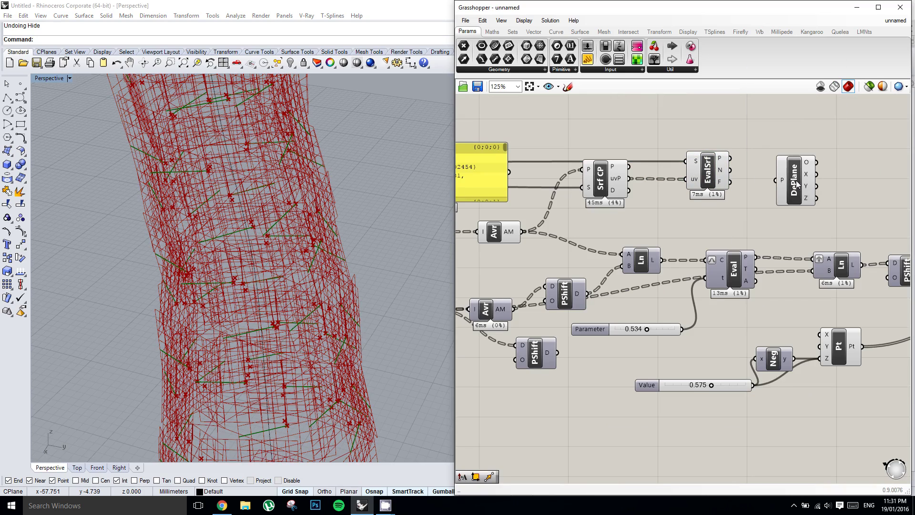
Step: Connect Evaluate Surface's F output to Deconstruct Plane's P input and align the component with that wire
{"action": "right_click_drag", "start_coordinate": [776, 180], "coordinate": [746, 183]}
{"action": "scroll", "coordinate": [746, 183], "scroll_direction": "up", "scroll_amount": 1}
{"action": "right_click", "coordinate": [747, 183]}
{"action": "left_click", "coordinate": [691, 188]}
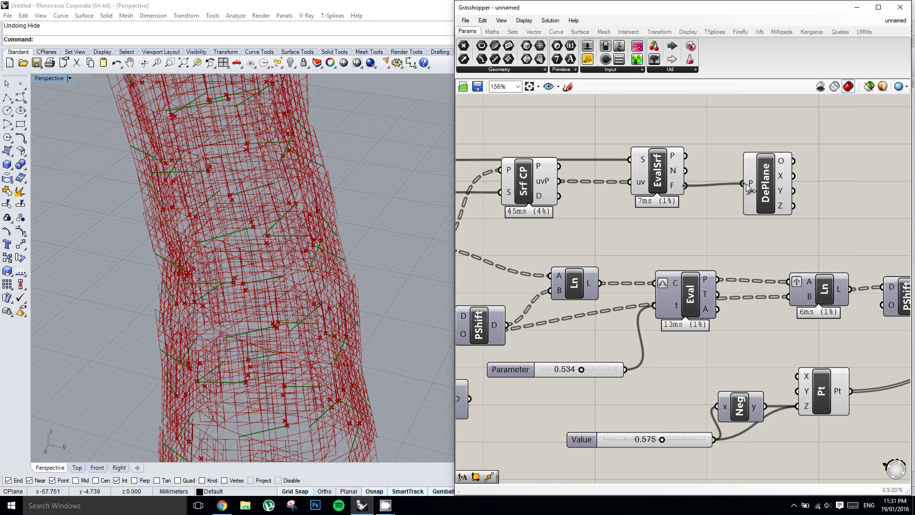
{"action": "left_click", "coordinate": [763, 189]}
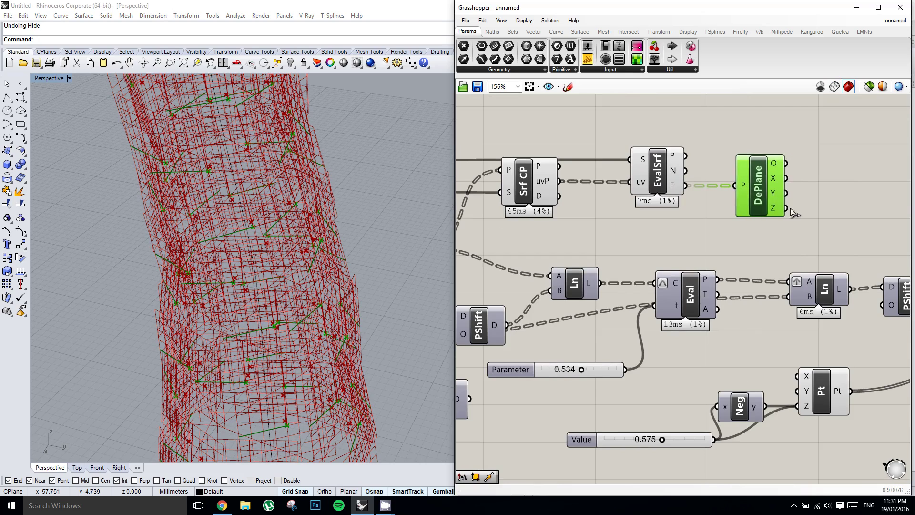
Step: Inspect Deconstruct Plane's Z-axis output and compare it with the frame directions around the tower
{"action": "right_click_drag", "start_coordinate": [799, 210], "coordinate": [696, 206]}
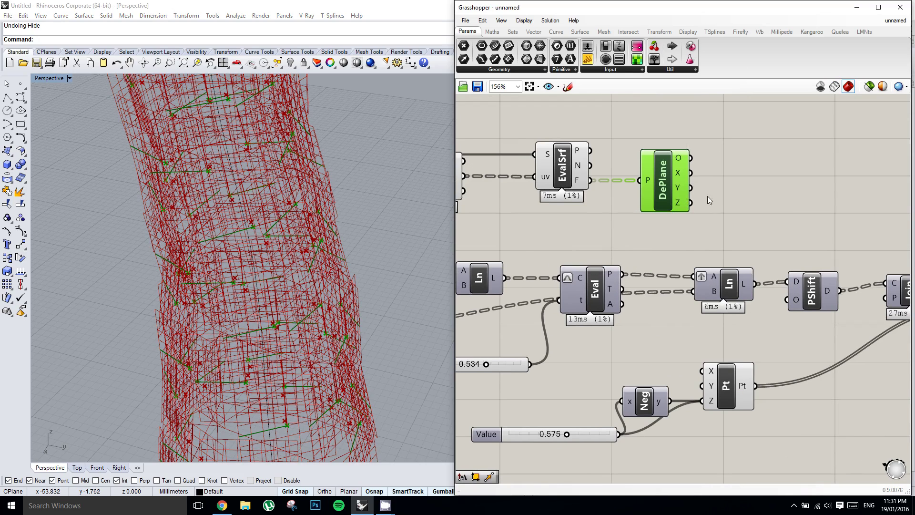
{"action": "mouse_move", "coordinate": [682, 206]}
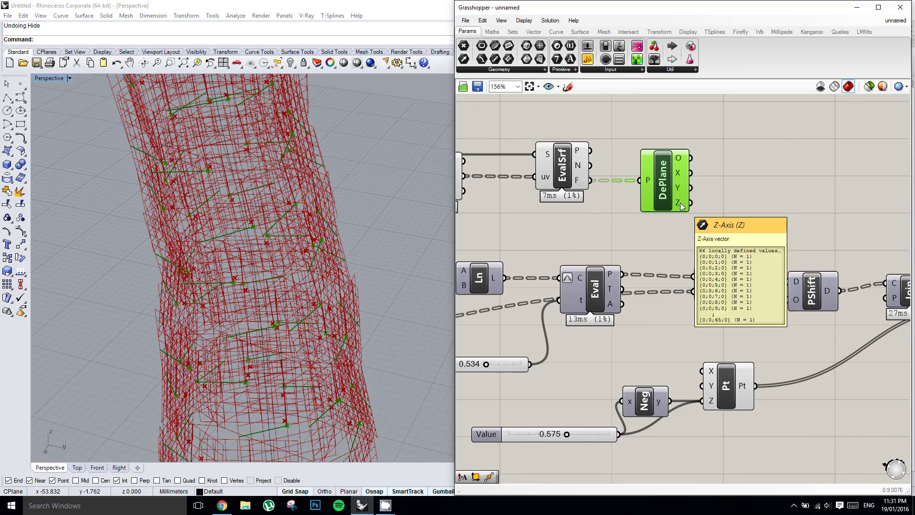
{"action": "right_click_drag", "start_coordinate": [308, 274], "coordinate": [296, 236]}
{"action": "scroll", "coordinate": [257, 271], "scroll_direction": "up", "scroll_amount": 4}
{"action": "right_click_drag", "start_coordinate": [256, 273], "coordinate": [195, 273]}
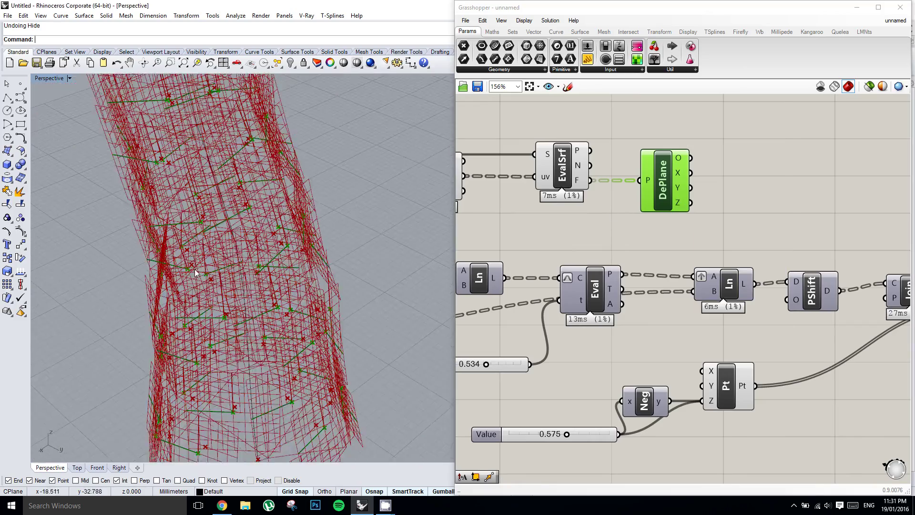
{"action": "scroll", "coordinate": [195, 272], "scroll_direction": "up", "scroll_amount": 5}
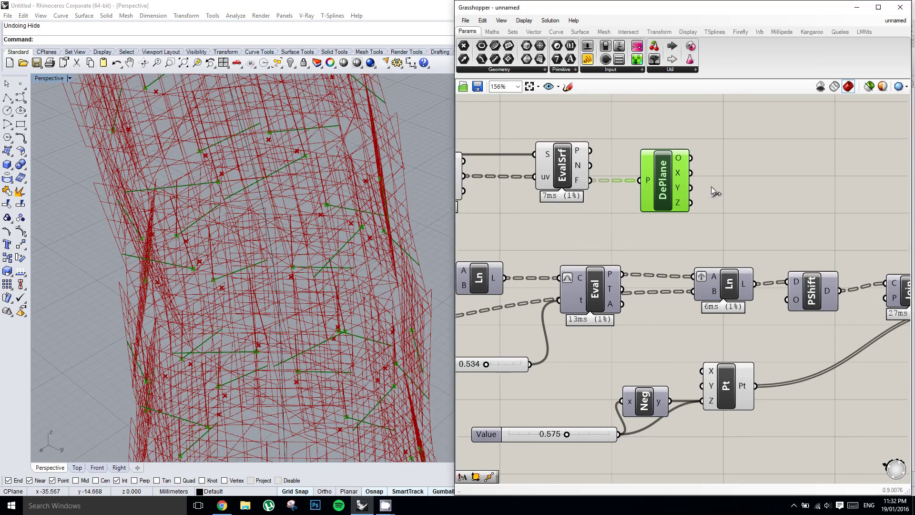
Step: Add a Move component beside Deconstruct Plane
{"action": "right_click_drag", "start_coordinate": [711, 187], "coordinate": [743, 180]}
{"action": "scroll", "coordinate": [727, 220], "scroll_direction": "down", "scroll_amount": 3}
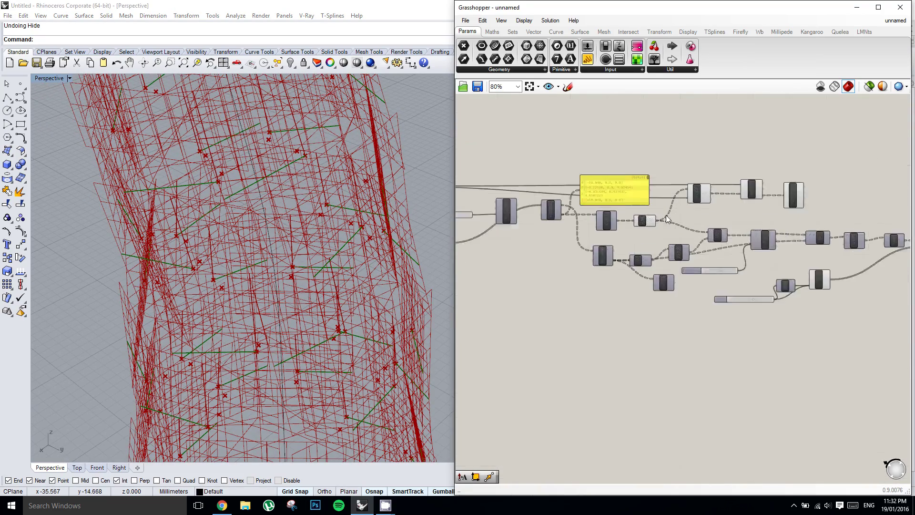
{"action": "scroll", "coordinate": [667, 218], "scroll_direction": "up", "scroll_amount": 1}
{"action": "right_click_drag", "start_coordinate": [662, 216], "coordinate": [846, 236]}
{"action": "right_click_drag", "start_coordinate": [618, 245], "coordinate": [738, 233]}
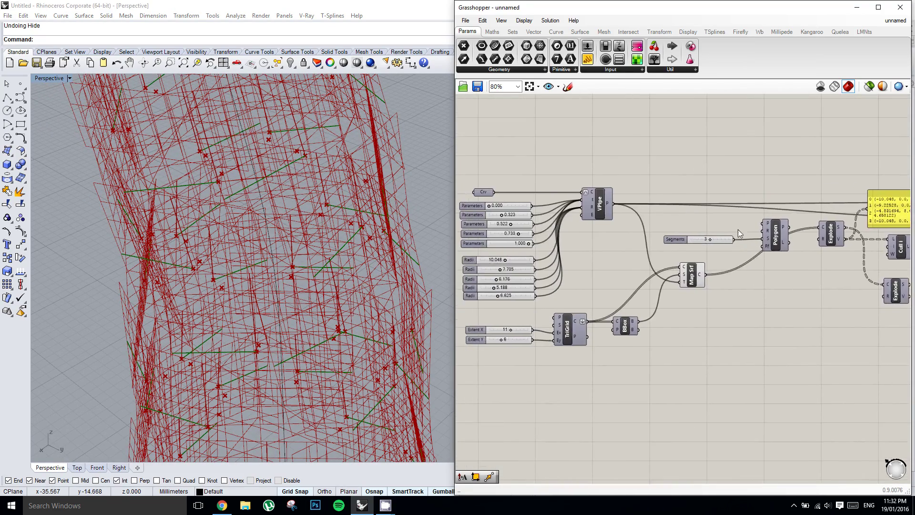
{"action": "right_click_drag", "start_coordinate": [892, 242], "coordinate": [564, 244]}
{"action": "left_click", "coordinate": [633, 234]}
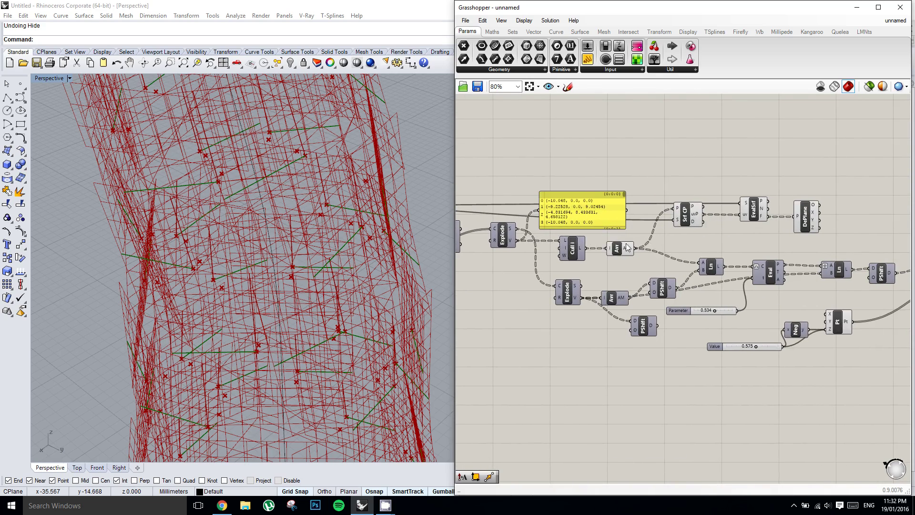
{"action": "right_click_drag", "start_coordinate": [894, 214], "coordinate": [809, 214]}
{"action": "double_click", "coordinate": [808, 213]}
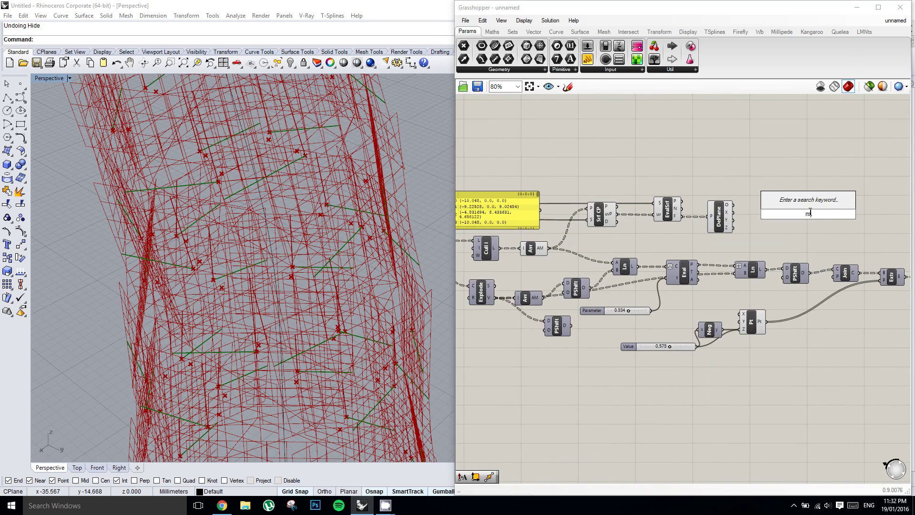
{"action": "type", "text": "move"}
{"action": "key", "text": "Return"}
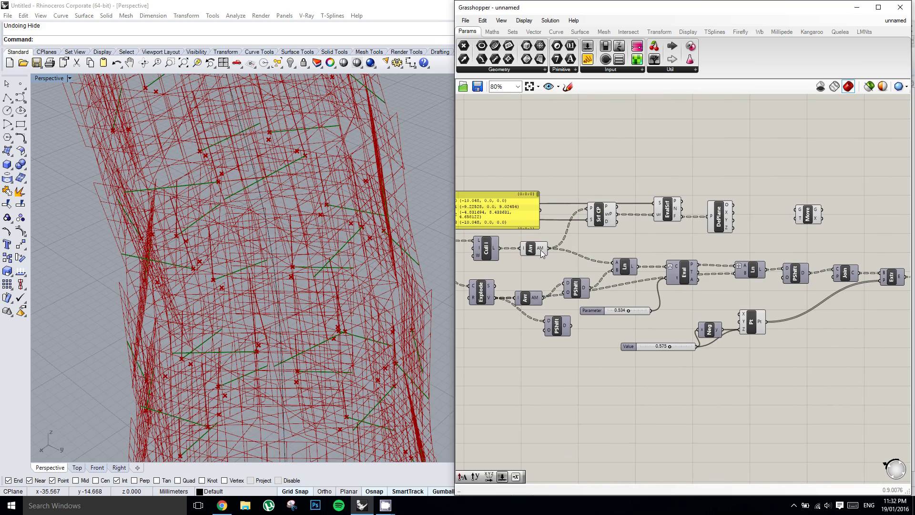
Step: Connect the upper Average's AM output to Move's G input and Deconstruct Plane's Z output to its T input
{"action": "left_click_drag", "start_coordinate": [638, 232], "coordinate": [796, 210]}
{"action": "right_click_drag", "start_coordinate": [745, 230], "coordinate": [658, 225]}
{"action": "scroll", "coordinate": [657, 224], "scroll_direction": "up", "scroll_amount": 1}
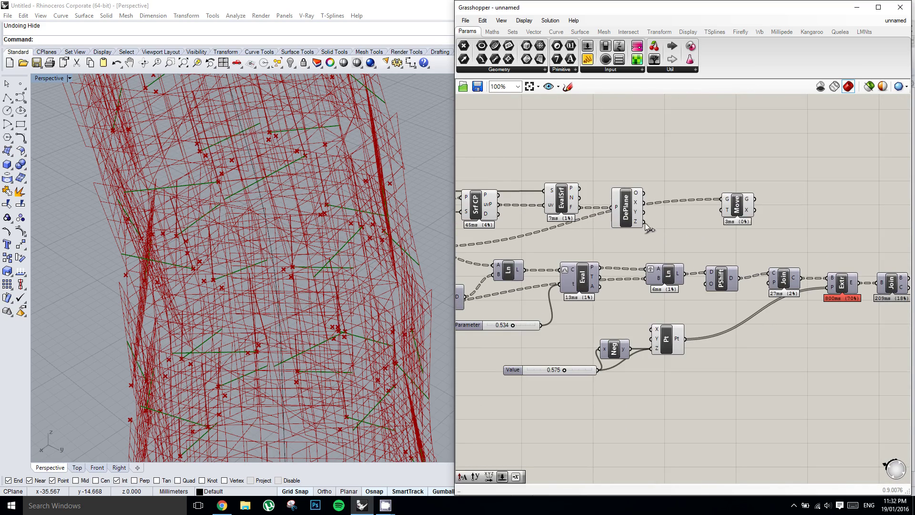
{"action": "left_click_drag", "start_coordinate": [644, 222], "coordinate": [722, 209]}
{"action": "right_click_drag", "start_coordinate": [691, 224], "coordinate": [771, 225]}
{"action": "scroll", "coordinate": [770, 225], "scroll_direction": "down", "scroll_amount": 1}
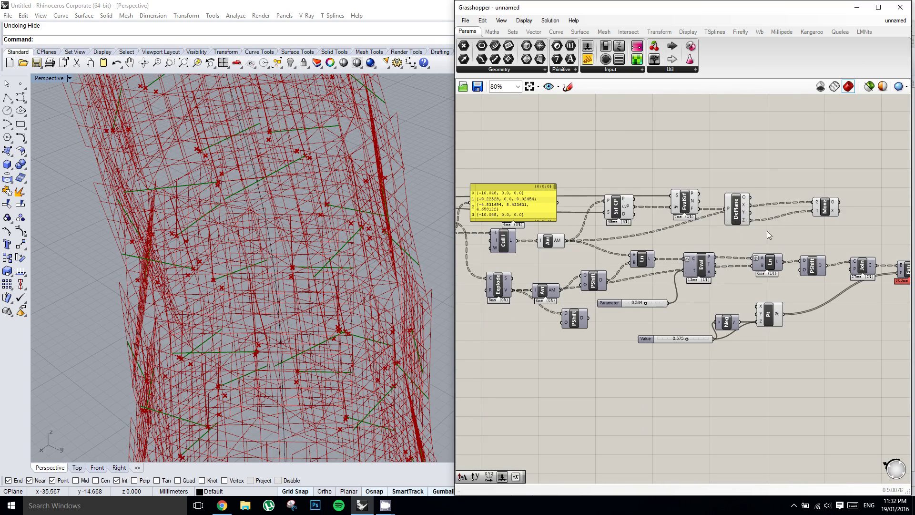
Step: Turn off the preview of the upper Average, Surface Closest Point, Evaluate Surface and Deconstruct Plane components
{"action": "left_click_drag", "start_coordinate": [767, 231], "coordinate": [589, 179]}
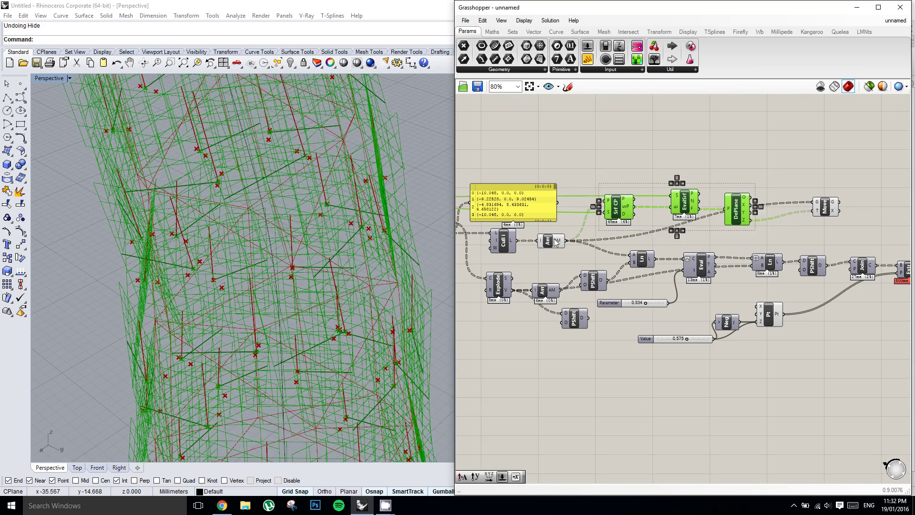
{"action": "left_click", "coordinate": [554, 239], "text": "shift"}
{"action": "middle_click", "coordinate": [566, 229]}
{"action": "left_click", "coordinate": [599, 194]}
{"action": "right_click_drag", "start_coordinate": [827, 224], "coordinate": [743, 226]}
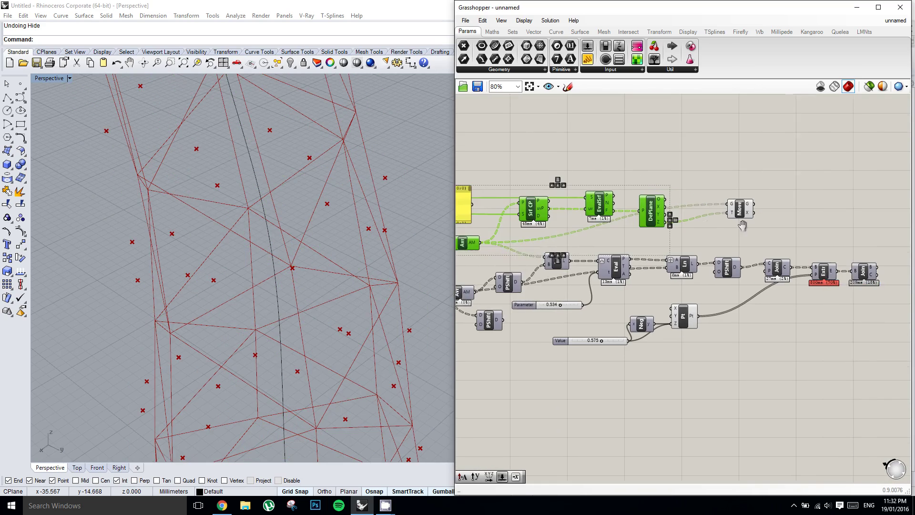
Step: Reposition the Move component farther from Deconstruct Plane to leave space between them
{"action": "left_click", "coordinate": [742, 225]}
{"action": "left_click_drag", "start_coordinate": [739, 208], "coordinate": [762, 214]}
{"action": "scroll", "coordinate": [708, 188], "scroll_direction": "up", "scroll_amount": 2}
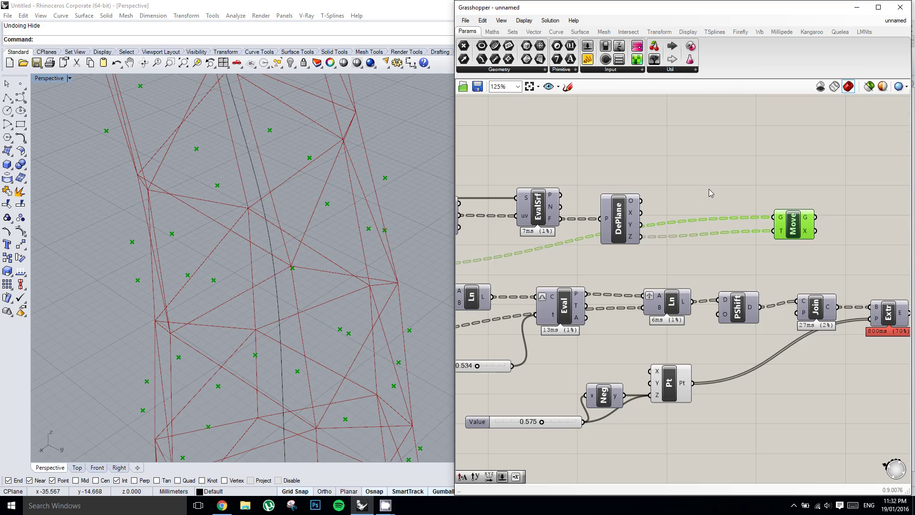
Step: Add an Amplitude component between Deconstruct Plane and Move, and connect Deconstruct Plane's Z output to its V input
{"action": "left_click", "coordinate": [709, 193]}
{"action": "double_click", "coordinate": [707, 188]}
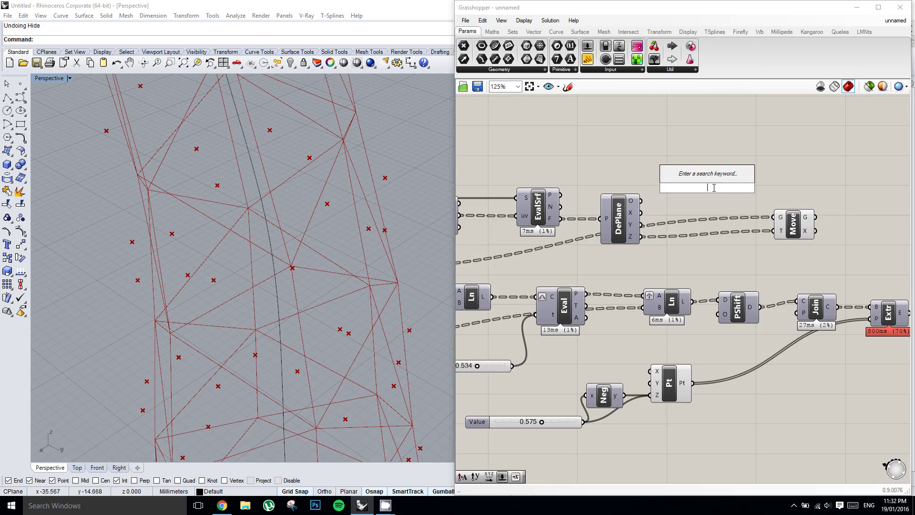
{"action": "type", "text": "amp"}
{"action": "key", "text": "Return"}
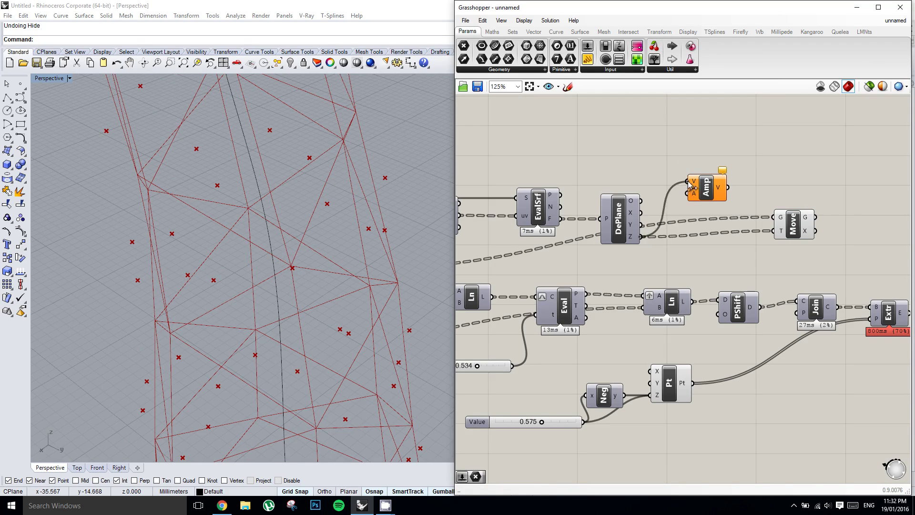
{"action": "left_click_drag", "start_coordinate": [703, 186], "coordinate": [710, 189]}
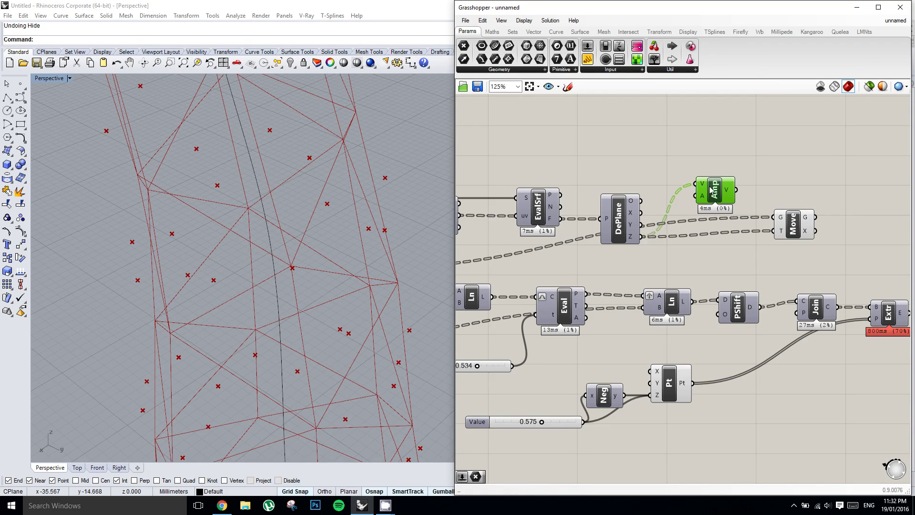
Step: Add a 0.250 number slider feeding a Negative component, and connect the outputs of both to Amplitude's A input
{"action": "left_click", "coordinate": [576, 140]}
{"action": "left_click_drag", "start_coordinate": [539, 134], "coordinate": [520, 141]}
{"action": "double_click", "coordinate": [638, 137]}
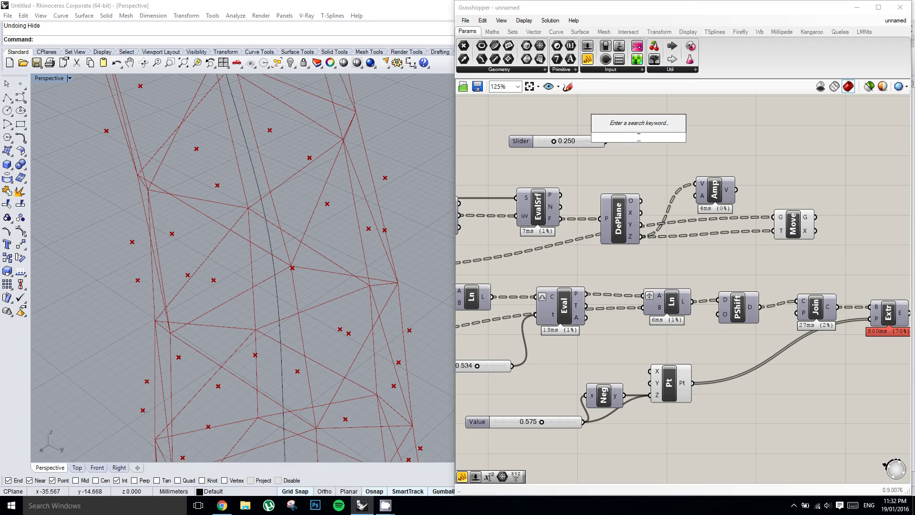
{"action": "type", "text": "neg"}
{"action": "key", "text": "Return"}
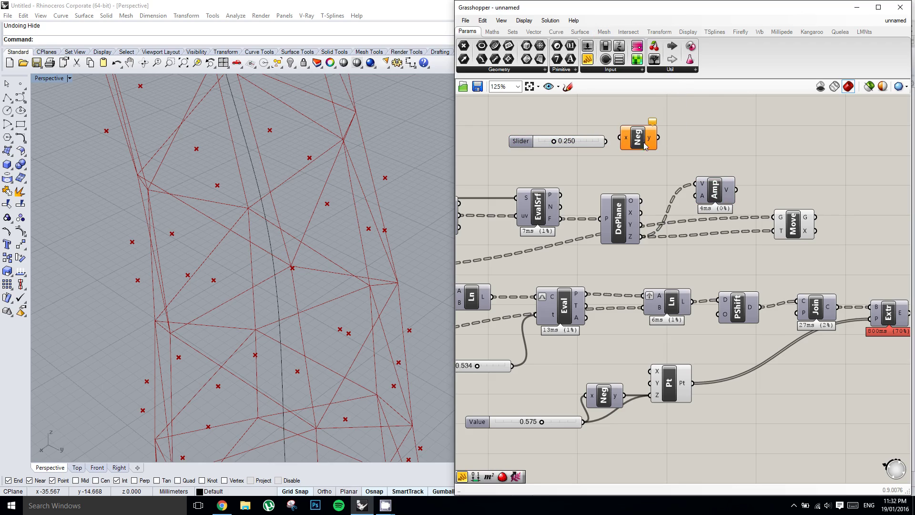
{"action": "left_click_drag", "start_coordinate": [645, 145], "coordinate": [648, 146]}
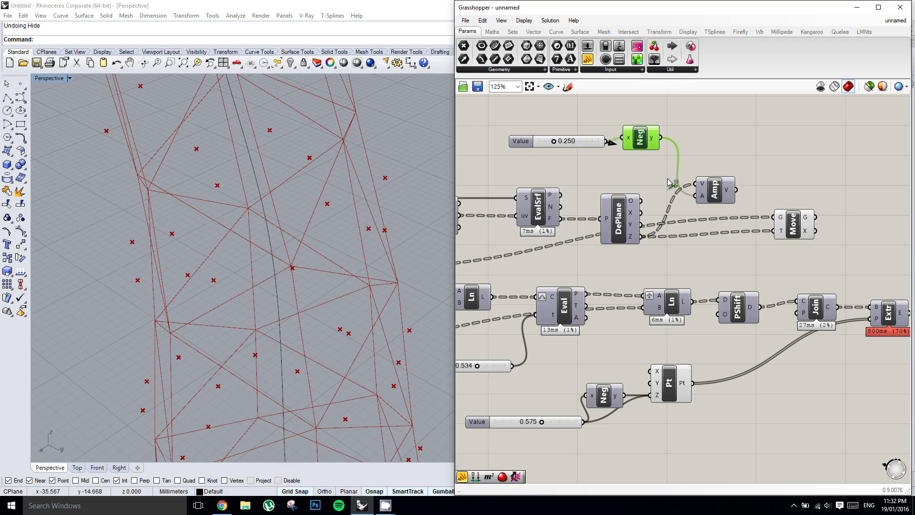
{"action": "right_click_drag", "start_coordinate": [633, 169], "coordinate": [635, 170]}
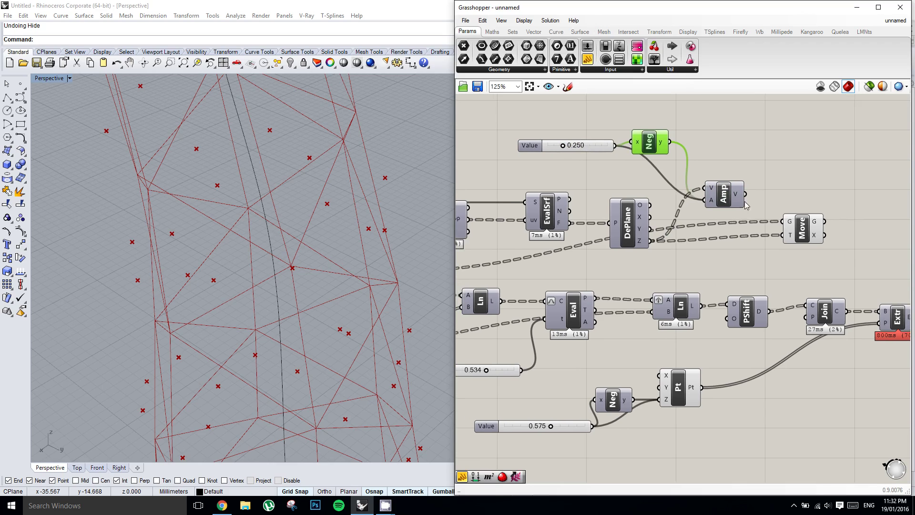
Step: Connect Amplitude's V output to Move's T input in place of the direct Z connection, and align Amplitude with Move
{"action": "right_click_drag", "start_coordinate": [745, 201], "coordinate": [733, 200]}
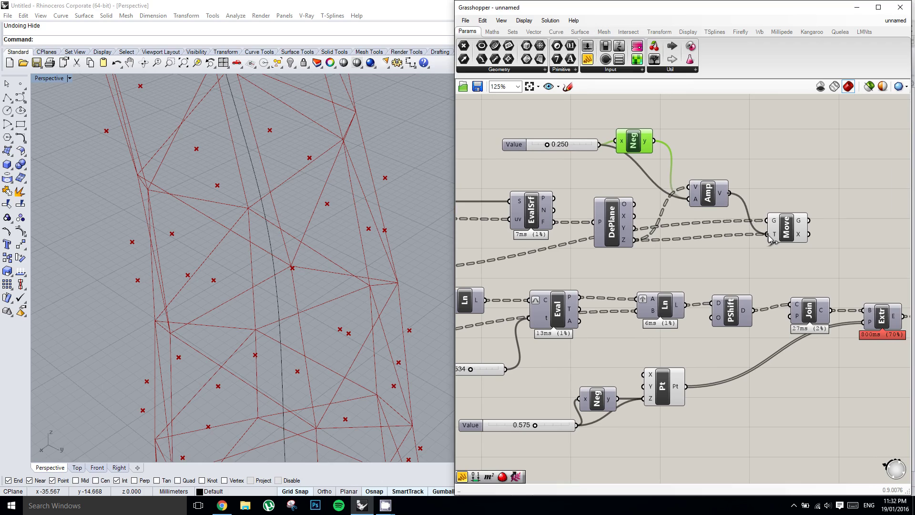
{"action": "left_click_drag", "start_coordinate": [770, 237], "coordinate": [770, 237]}
{"action": "left_click_drag", "start_coordinate": [712, 198], "coordinate": [729, 239]}
Step: Set the amplitude value slider to 1.000 and check the spread of the moved points around the tower
{"action": "right_click_drag", "start_coordinate": [542, 143], "coordinate": [567, 152]}
{"action": "left_click_drag", "start_coordinate": [573, 153], "coordinate": [659, 176]}
{"action": "scroll", "coordinate": [567, 152], "scroll_direction": "up", "scroll_amount": 3}
{"action": "right_click_drag", "start_coordinate": [228, 205], "coordinate": [304, 181]}
{"action": "scroll", "coordinate": [300, 179], "scroll_direction": "down", "scroll_amount": 3}
{"action": "scroll", "coordinate": [304, 181], "scroll_direction": "up", "scroll_amount": 5}
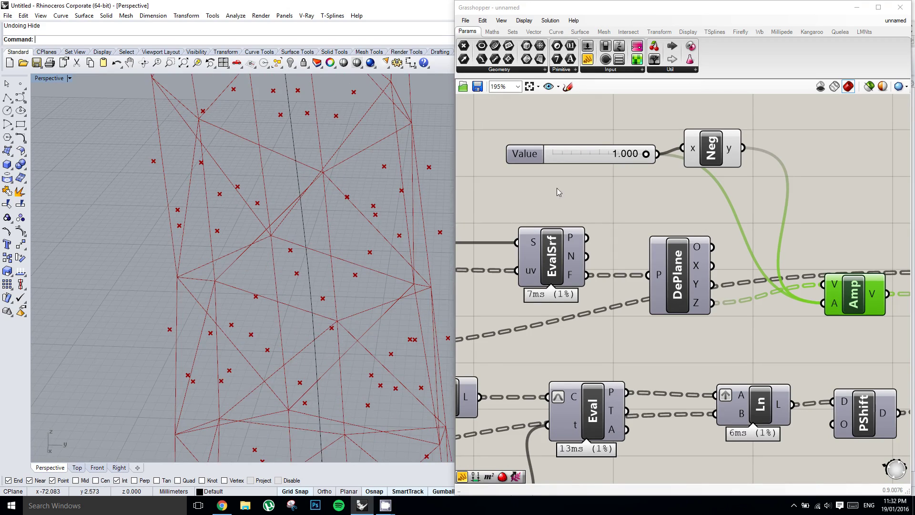
Step: Add a panel beside the Move component and connect Move's G output to it to read the data structure
{"action": "scroll", "coordinate": [774, 167], "scroll_direction": "down", "scroll_amount": 1}
{"action": "right_click_drag", "start_coordinate": [750, 160], "coordinate": [662, 153]}
{"action": "right_click_drag", "start_coordinate": [807, 186], "coordinate": [689, 158]}
{"action": "scroll", "coordinate": [805, 205], "scroll_direction": "down", "scroll_amount": 1}
{"action": "right_click_drag", "start_coordinate": [804, 205], "coordinate": [653, 238]}
{"action": "scroll", "coordinate": [699, 201], "scroll_direction": "up", "scroll_amount": 1}
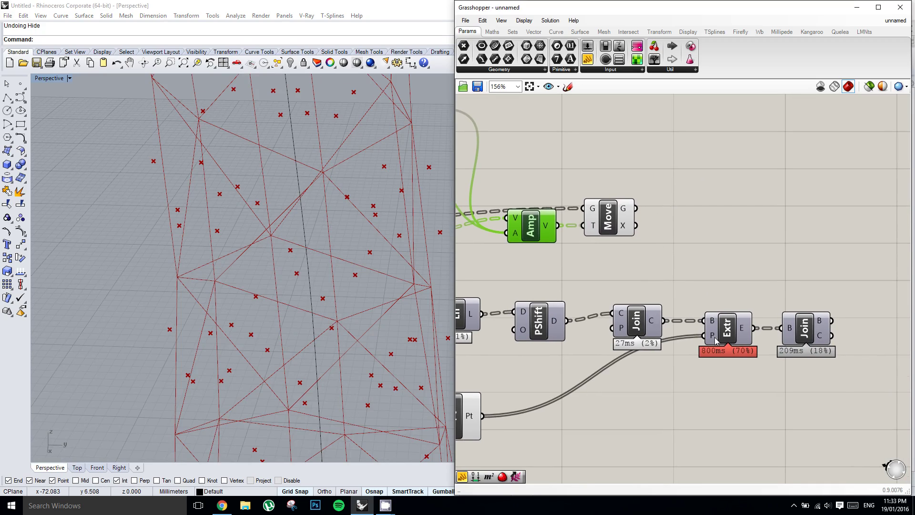
{"action": "mouse_move", "coordinate": [714, 340]}
{"action": "right_click_drag", "start_coordinate": [703, 261], "coordinate": [698, 266]}
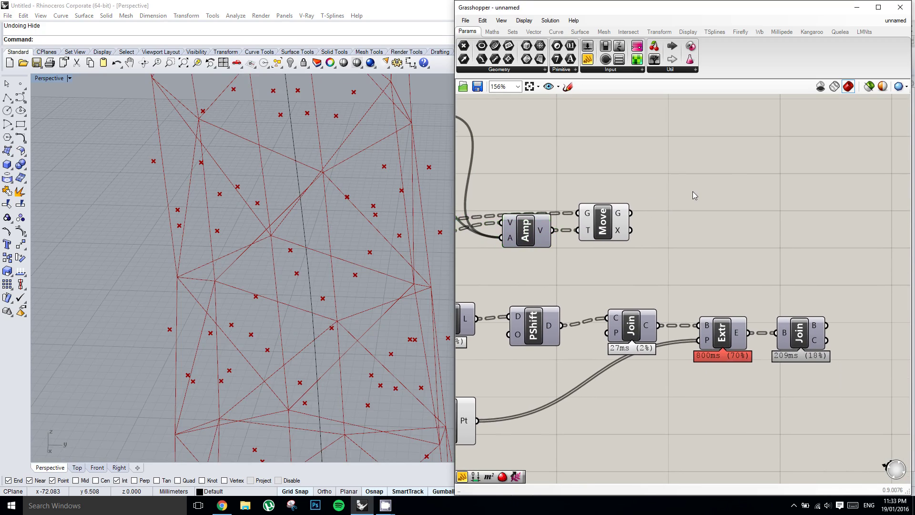
{"action": "double_click", "coordinate": [693, 191]}
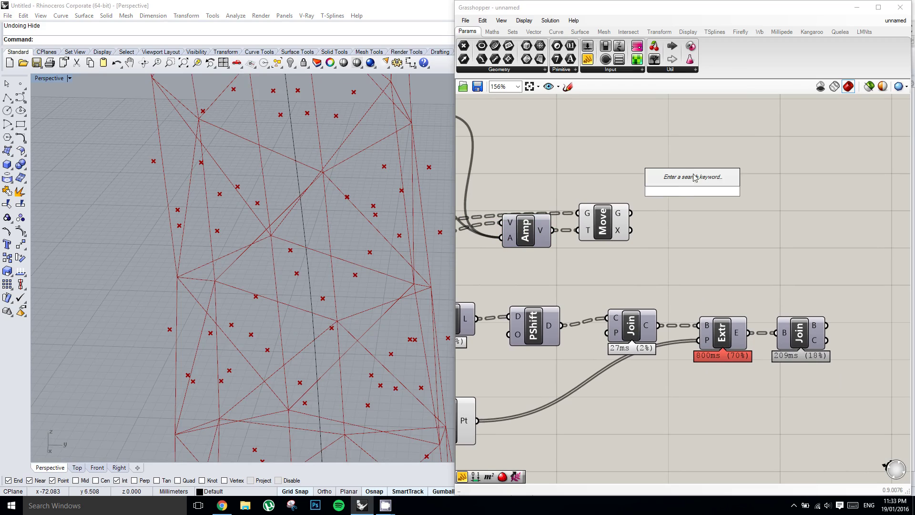
{"action": "left_click_drag", "start_coordinate": [761, 201], "coordinate": [757, 198]}
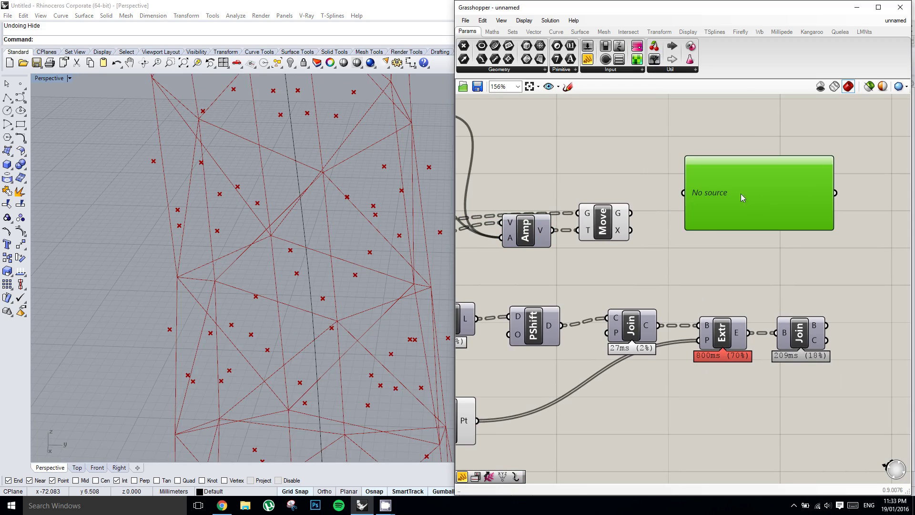
{"action": "left_click_drag", "start_coordinate": [677, 200], "coordinate": [684, 194]}
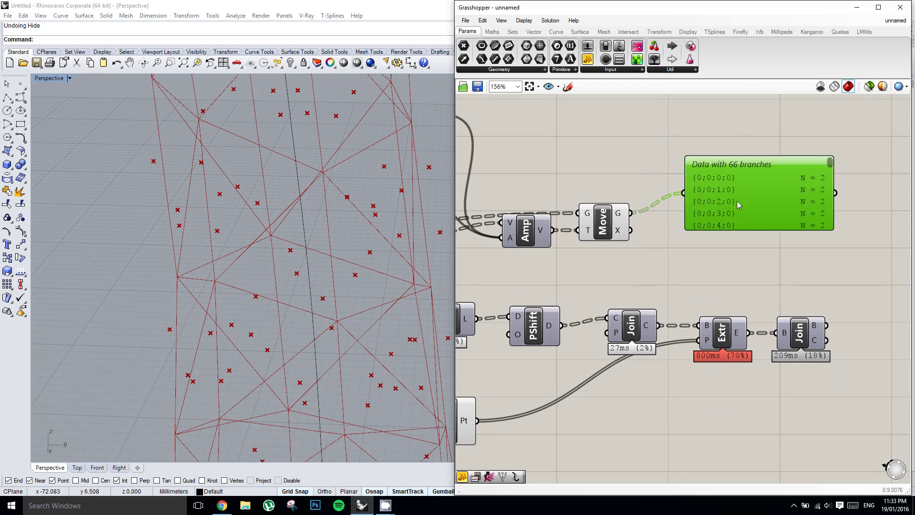
Step: Place a second panel below the first and feed it the C output of the Join Curves component before Extrude
{"action": "left_click_drag", "start_coordinate": [740, 201], "coordinate": [766, 198]}
{"action": "right_click_drag", "start_coordinate": [789, 204], "coordinate": [734, 204]}
{"action": "left_click_drag", "start_coordinate": [715, 198], "coordinate": [706, 268]}
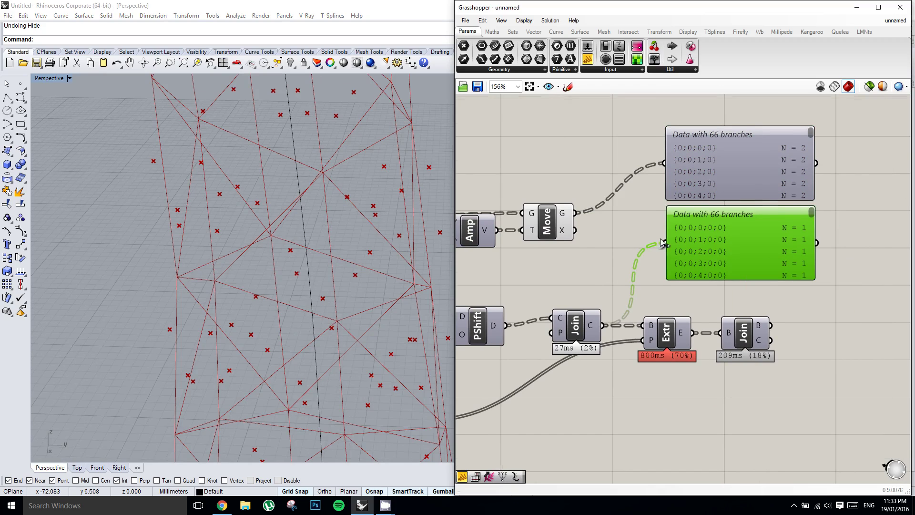
Step: Connect Move's G output to the P input of the Extrude component, replacing the Construct Point input
{"action": "right_click_drag", "start_coordinate": [640, 247], "coordinate": [681, 232]}
{"action": "left_click", "coordinate": [657, 219]}
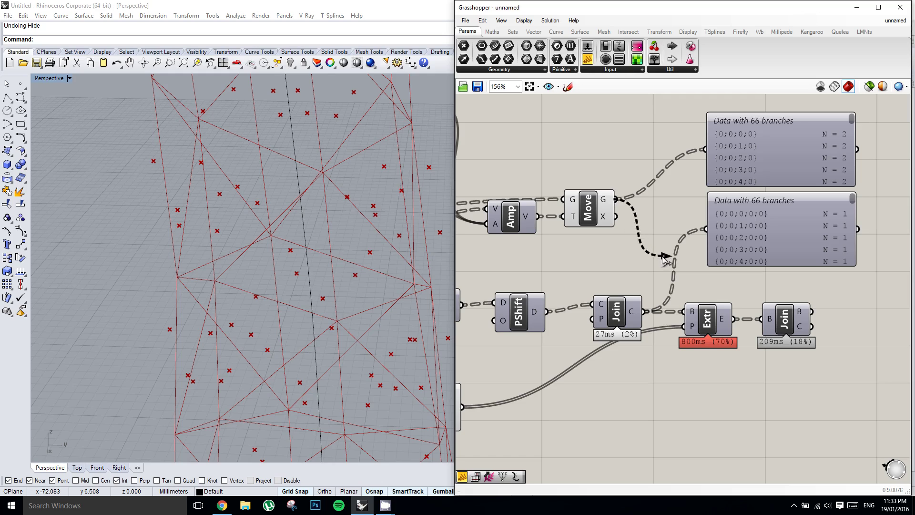
{"action": "left_click_drag", "start_coordinate": [665, 259], "coordinate": [685, 327]}
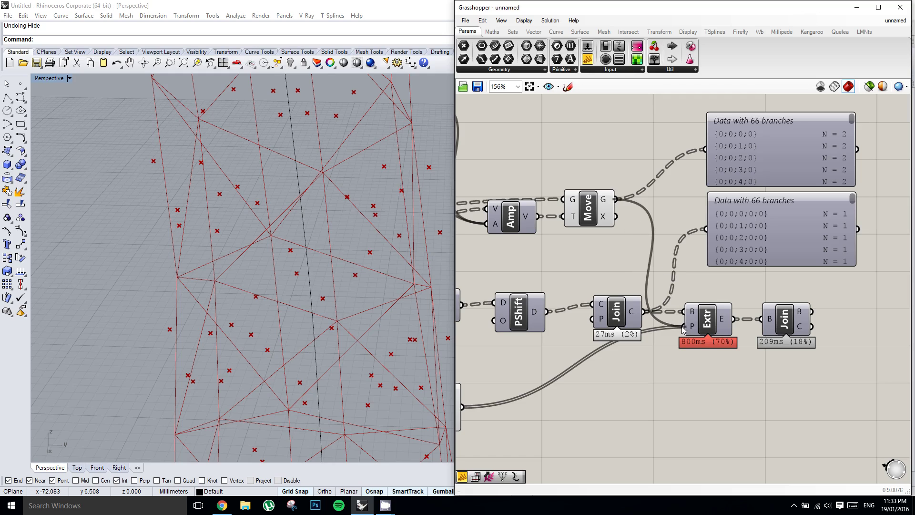
Step: Turn on the Extrude component's preview, inspect the pyramid-shaped faces around the tower, and turn the preview off again
{"action": "left_click", "coordinate": [702, 322]}
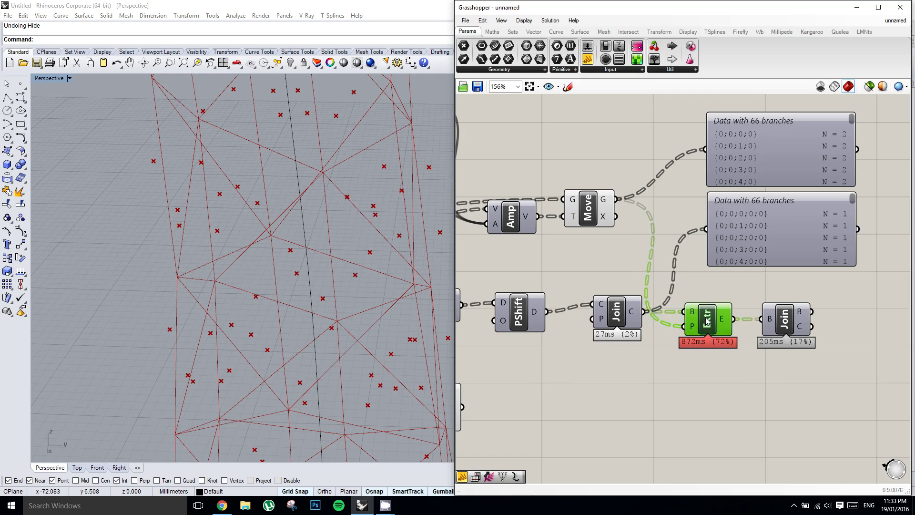
{"action": "middle_click", "coordinate": [706, 318]}
{"action": "left_click", "coordinate": [723, 301]}
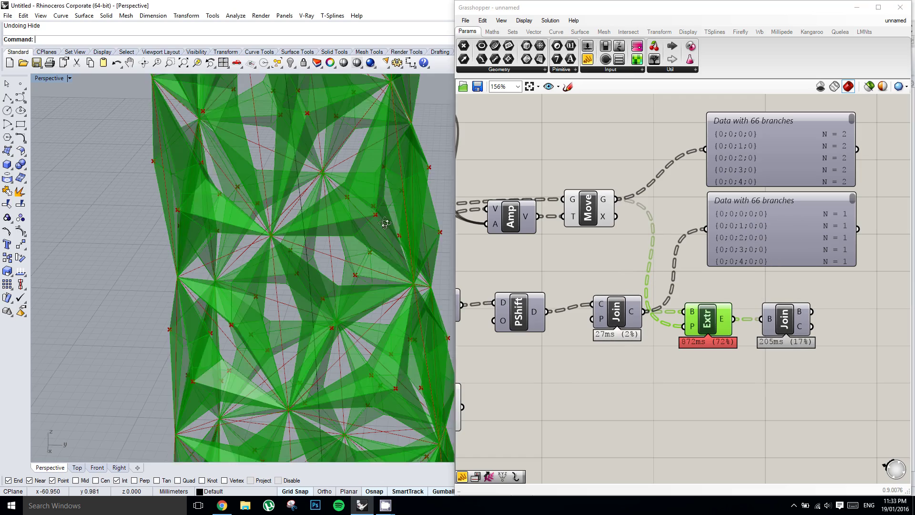
{"action": "right_click_drag", "start_coordinate": [385, 221], "coordinate": [350, 221]}
{"action": "scroll", "coordinate": [340, 258], "scroll_direction": "down", "scroll_amount": 7}
{"action": "scroll", "coordinate": [362, 257], "scroll_direction": "up", "scroll_amount": 3}
{"action": "middle_click", "coordinate": [708, 307]}
{"action": "left_click", "coordinate": [729, 295]}
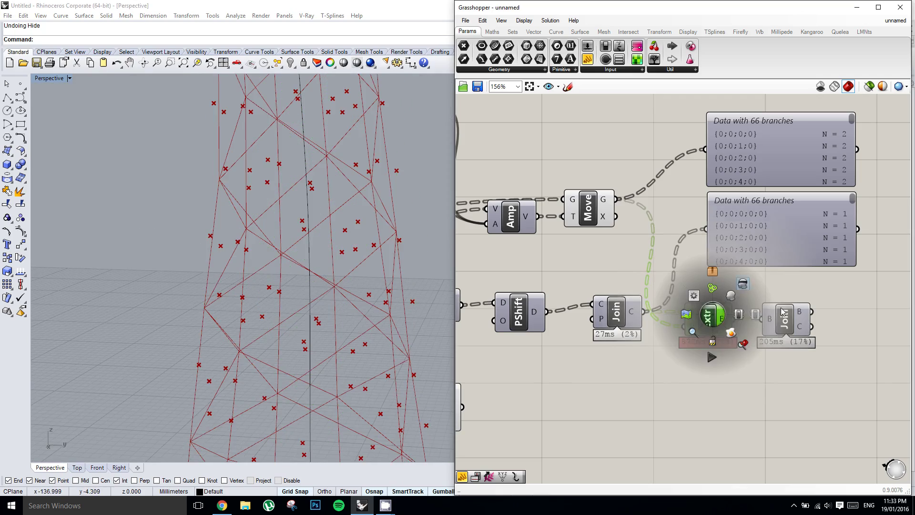
Step: Turn on the preview of the final Join component after Extrude and view the tower from a different angle
{"action": "left_click", "coordinate": [784, 318]}
{"action": "middle_click", "coordinate": [786, 318]}
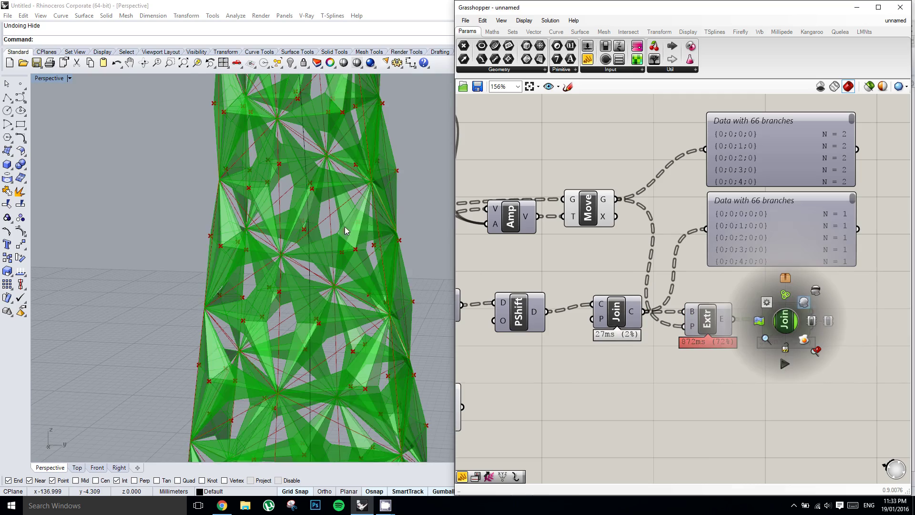
{"action": "right_click_drag", "start_coordinate": [329, 227], "coordinate": [334, 286]}
Step: Turn off the preview of the Move component
{"action": "right_click_drag", "start_coordinate": [644, 301], "coordinate": [798, 285]}
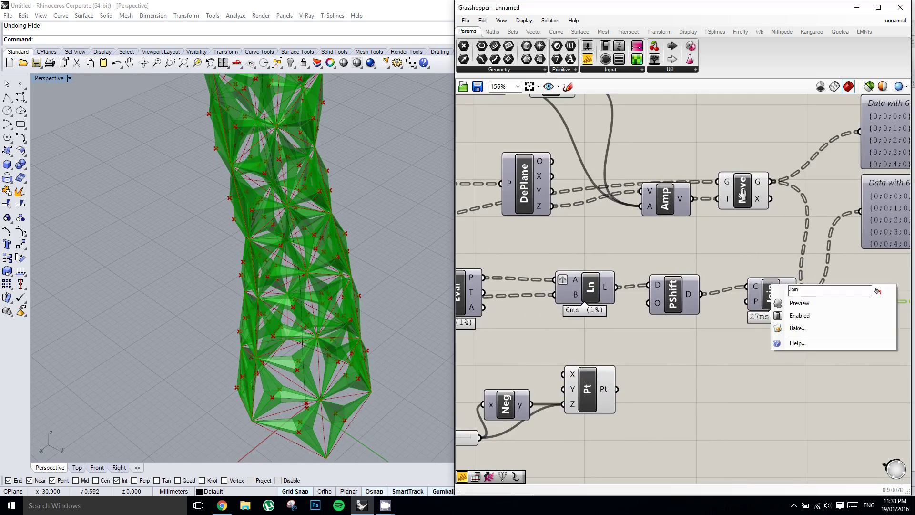
{"action": "left_click", "coordinate": [741, 192]}
{"action": "middle_click", "coordinate": [744, 195]}
{"action": "left_click", "coordinate": [770, 167]}
Step: Turn off the preview of the unused Construct Point component fed by the 0.575 slider
{"action": "right_click_drag", "start_coordinate": [676, 207], "coordinate": [857, 220]}
{"action": "scroll", "coordinate": [856, 220], "scroll_direction": "down", "scroll_amount": 6}
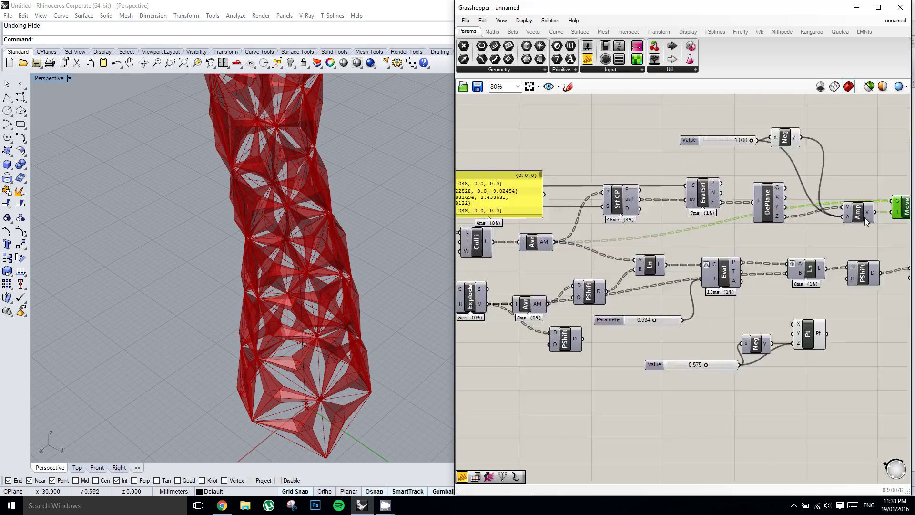
{"action": "right_click_drag", "start_coordinate": [551, 231], "coordinate": [579, 230]}
{"action": "scroll", "coordinate": [610, 241], "scroll_direction": "up", "scroll_amount": 1}
{"action": "right_click_drag", "start_coordinate": [856, 280], "coordinate": [638, 270]}
{"action": "scroll", "coordinate": [639, 271], "scroll_direction": "up", "scroll_amount": 4}
{"action": "left_click", "coordinate": [749, 282]}
{"action": "middle_click", "coordinate": [751, 273]}
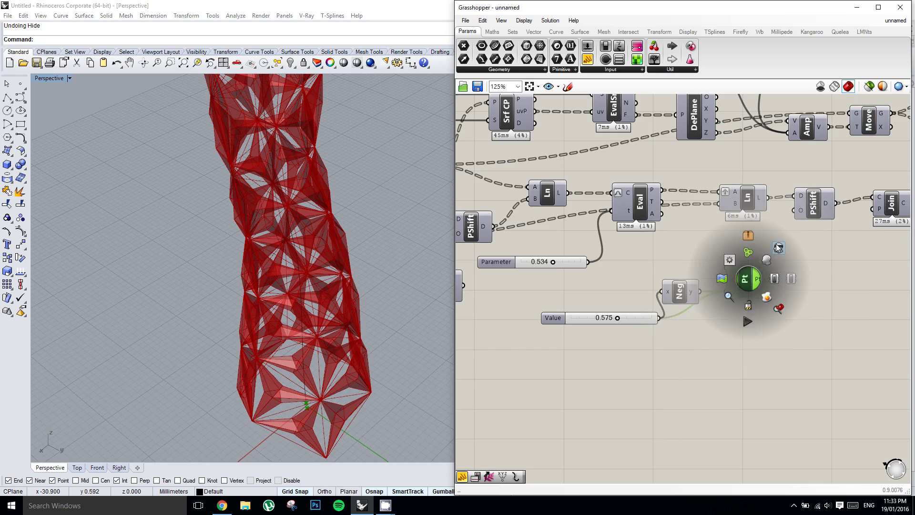
Step: Select the group of components upstream of the yellow panel and turn off their preview
{"action": "scroll", "coordinate": [797, 252], "scroll_direction": "down", "scroll_amount": 8}
{"action": "left_click_drag", "start_coordinate": [676, 289], "coordinate": [626, 195]}
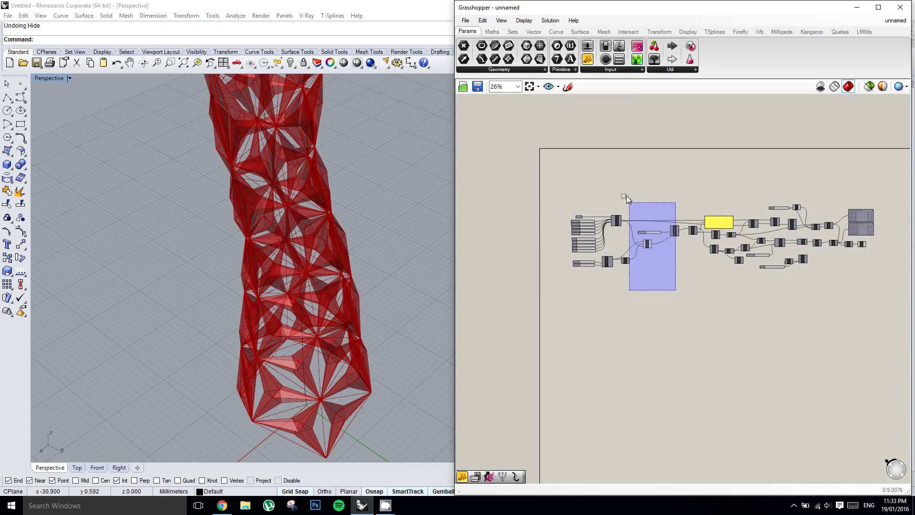
{"action": "middle_click", "coordinate": [627, 195]}
{"action": "left_click", "coordinate": [655, 164]}
{"action": "right_click_drag", "start_coordinate": [617, 196], "coordinate": [599, 214]}
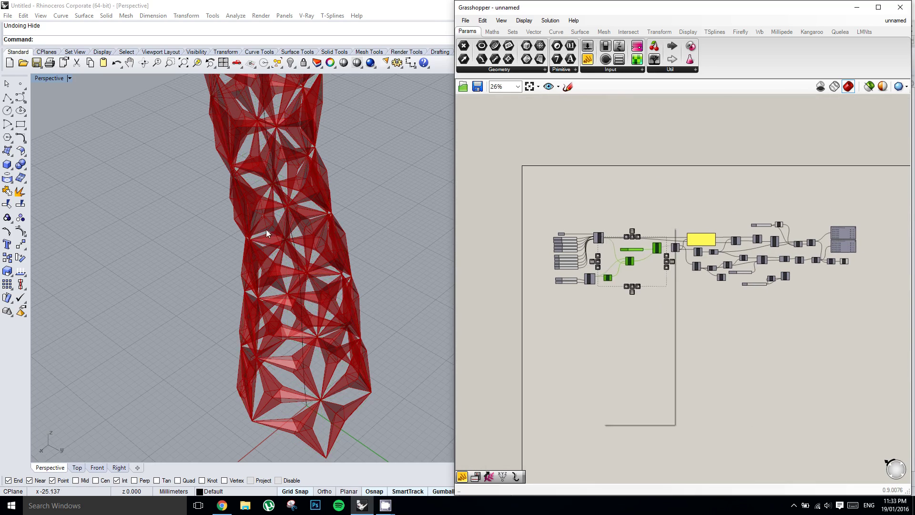
Step: Select the curve running through the tower's centre in Rhino and turn on its control points
{"action": "mouse_move", "coordinate": [266, 229]}
{"action": "right_mouse_down"}
{"action": "mouse_move", "coordinate": [302, 193]}
{"action": "mouse_move", "coordinate": [277, 199]}
{"action": "mouse_move", "coordinate": [287, 202]}
{"action": "mouse_move", "coordinate": [264, 221]}
{"action": "right_mouse_up"}
{"action": "scroll", "coordinate": [300, 205], "scroll_direction": "up", "scroll_amount": 5}
{"action": "scroll", "coordinate": [302, 193], "scroll_direction": "down", "scroll_amount": 4}
{"action": "left_click", "coordinate": [296, 192]}
{"action": "scroll", "coordinate": [277, 200], "scroll_direction": "down", "scroll_amount": 6}
{"action": "left_click", "coordinate": [16, 233]}
Step: Shift the centre curve's upper control point along Y, about 6 mm in the negative direction and back in the positive direction
{"action": "left_click_drag", "start_coordinate": [188, 102], "coordinate": [340, 205]}
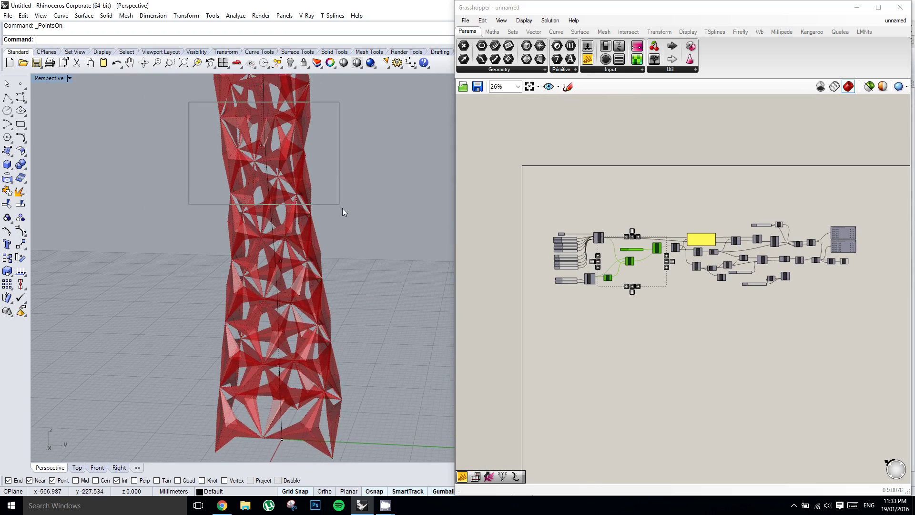
{"action": "right_click_drag", "start_coordinate": [325, 208], "coordinate": [292, 229], "text": "shift"}
{"action": "left_click_drag", "start_coordinate": [264, 211], "coordinate": [246, 209]}
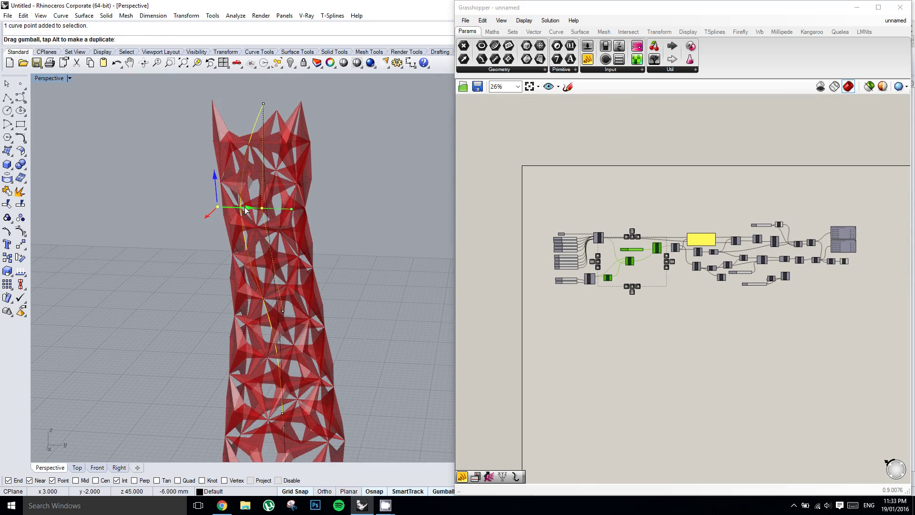
{"action": "right_click_drag", "start_coordinate": [313, 244], "coordinate": [316, 217]}
{"action": "left_click_drag", "start_coordinate": [193, 182], "coordinate": [276, 247]}
{"action": "left_click_drag", "start_coordinate": [261, 210], "coordinate": [335, 215]}
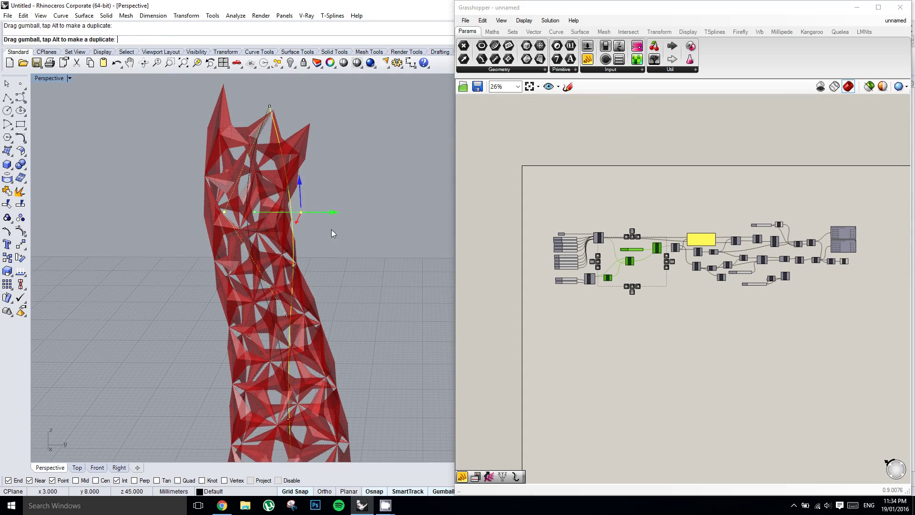
Step: Move a lower control point of the centre curve along the positive X direction
{"action": "right_click_drag", "start_coordinate": [330, 229], "coordinate": [291, 233]}
{"action": "left_click_drag", "start_coordinate": [284, 213], "coordinate": [367, 262]}
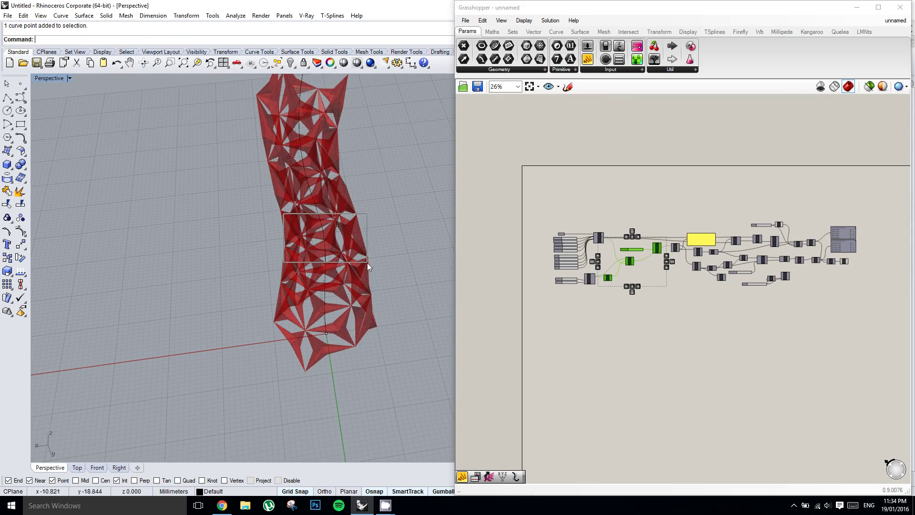
{"action": "left_click_drag", "start_coordinate": [319, 227], "coordinate": [262, 236]}
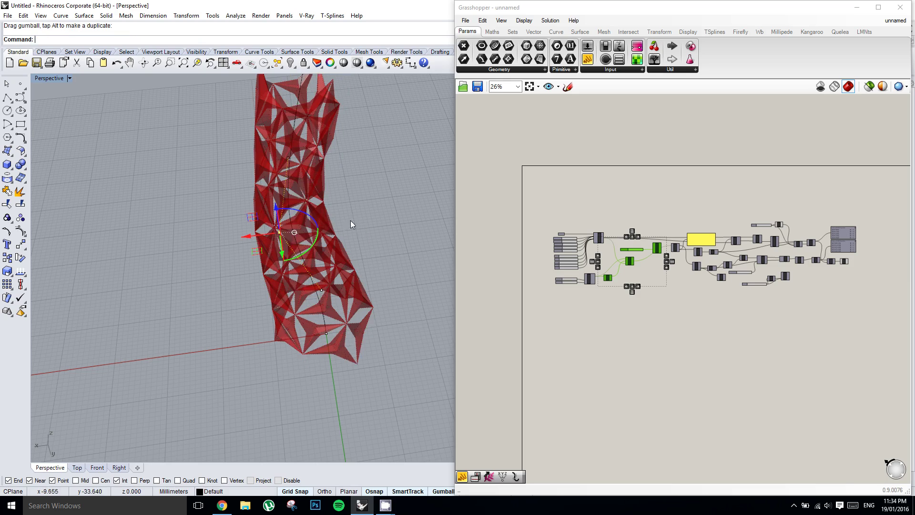
Step: Examine the reshaped tower's extruded faces up close and look over the Grasshopper definition that drives them
{"action": "right_click_drag", "start_coordinate": [350, 221], "coordinate": [339, 235], "text": "shift"}
{"action": "right_click_drag", "start_coordinate": [751, 285], "coordinate": [701, 296]}
{"action": "scroll", "coordinate": [701, 295], "scroll_direction": "up", "scroll_amount": 4}
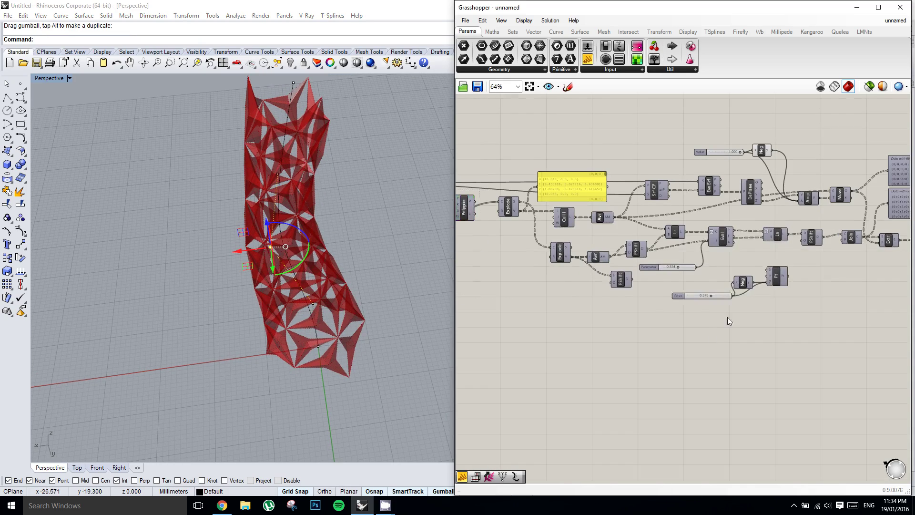
{"action": "right_click", "coordinate": [700, 303]}
{"action": "left_click", "coordinate": [662, 287]}
{"action": "scroll", "coordinate": [363, 288], "scroll_direction": "up", "scroll_amount": 8}
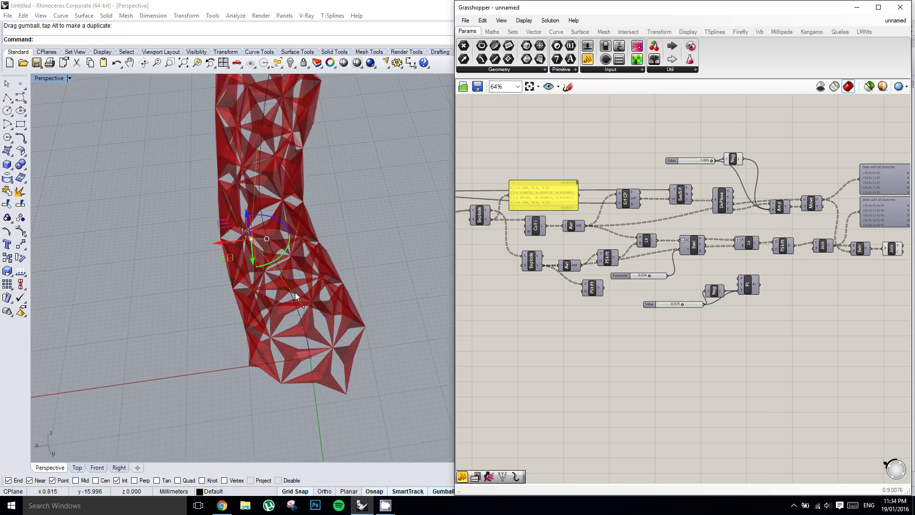
{"action": "right_click_drag", "start_coordinate": [302, 316], "coordinate": [306, 292]}
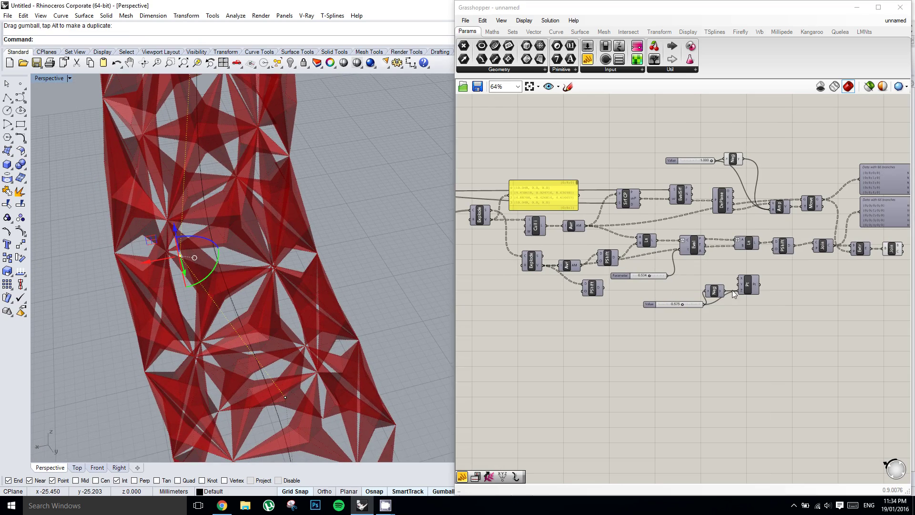
{"action": "right_click_drag", "start_coordinate": [732, 287], "coordinate": [691, 297]}
{"action": "left_click", "coordinate": [788, 337]}
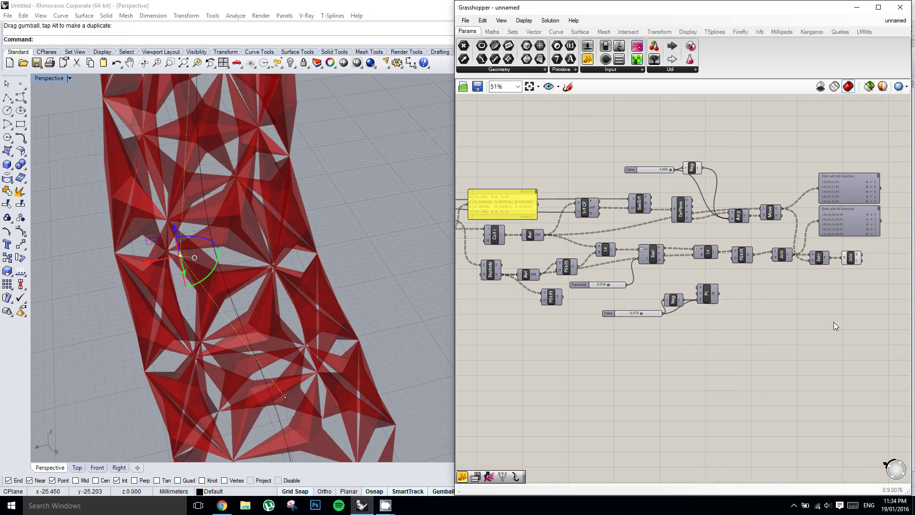
Step: Delete the unused 0.575 Value slider together with its Negative and Point components below the main definition
{"action": "scroll", "coordinate": [834, 321], "scroll_direction": "down", "scroll_amount": 2}
{"action": "scroll", "coordinate": [687, 309], "scroll_direction": "up", "scroll_amount": 3}
{"action": "right_click_drag", "start_coordinate": [696, 301], "coordinate": [674, 299]}
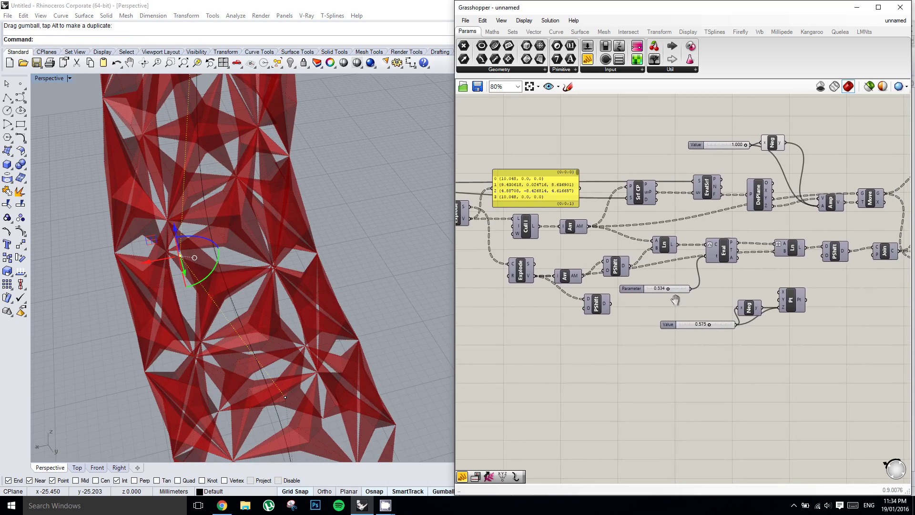
{"action": "left_click", "coordinate": [723, 248]}
{"action": "scroll", "coordinate": [722, 262], "scroll_direction": "up", "scroll_amount": 1}
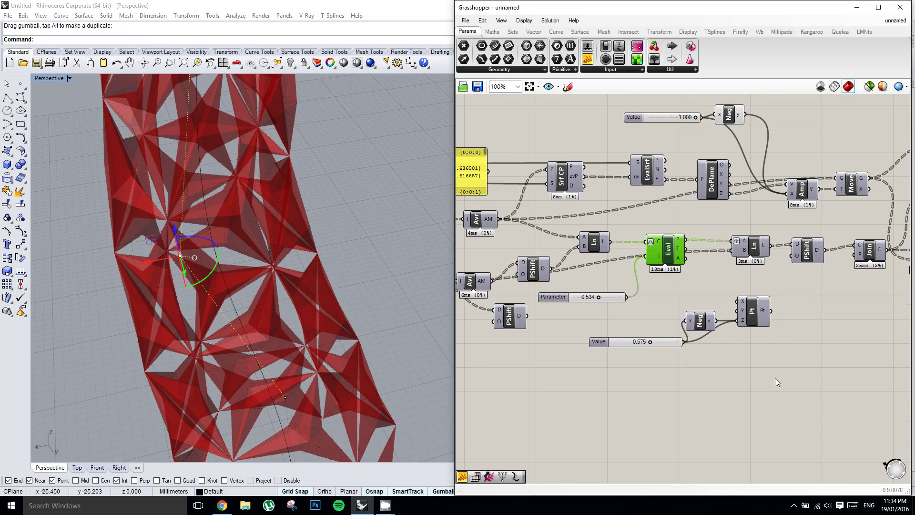
{"action": "left_click_drag", "start_coordinate": [775, 378], "coordinate": [657, 293]}
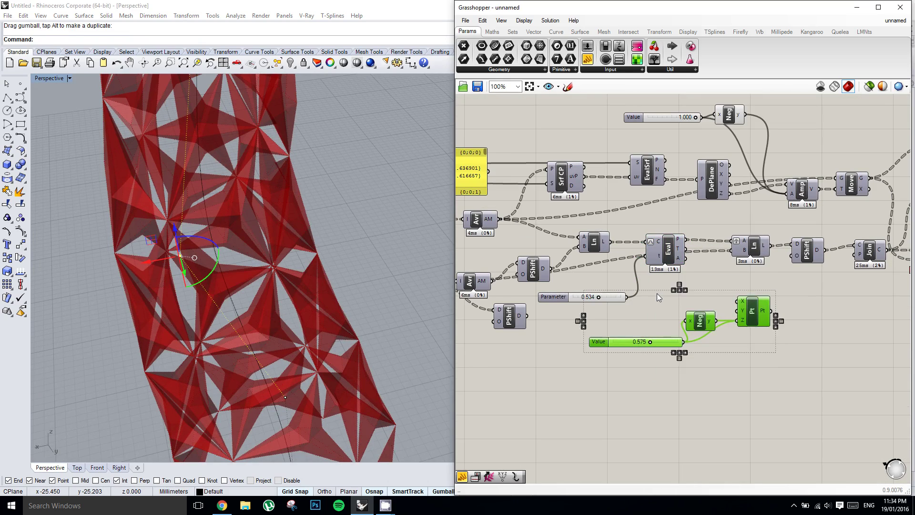
{"action": "key", "text": "Delete"}
Step: Turn on the preview of the Evaluate Curve component's points and inspect them on the tower
{"action": "right_click_drag", "start_coordinate": [683, 249], "coordinate": [666, 255]}
{"action": "scroll", "coordinate": [665, 253], "scroll_direction": "up", "scroll_amount": 2}
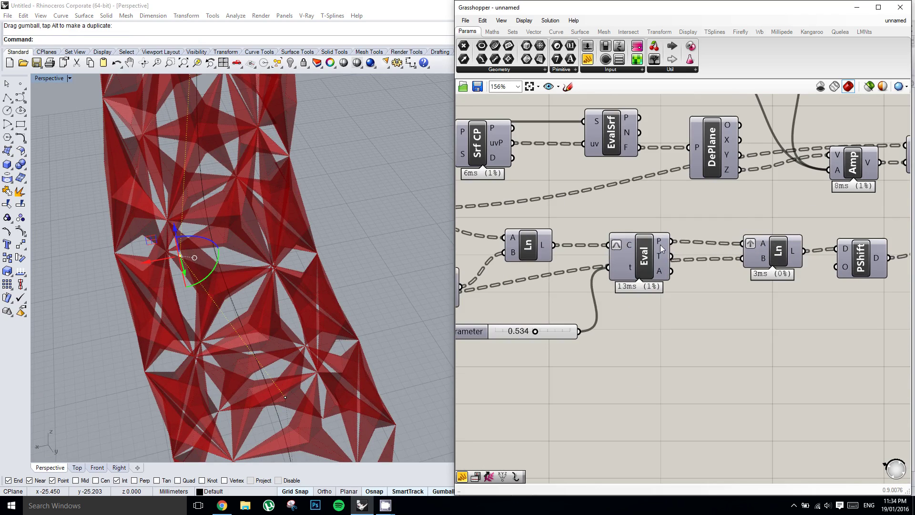
{"action": "middle_click", "coordinate": [644, 253]}
{"action": "left_click", "coordinate": [658, 239]}
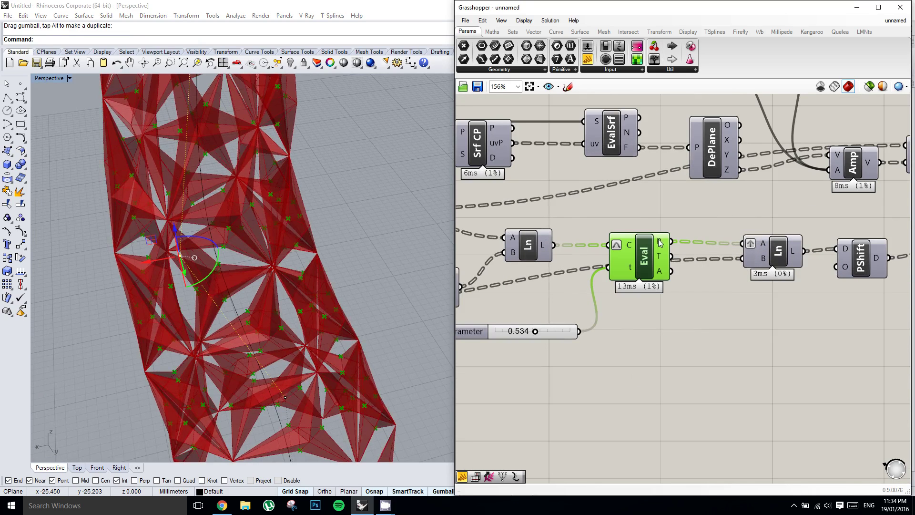
{"action": "right_click_drag", "start_coordinate": [299, 273], "coordinate": [302, 259]}
{"action": "right_click_drag", "start_coordinate": [247, 223], "coordinate": [253, 219]}
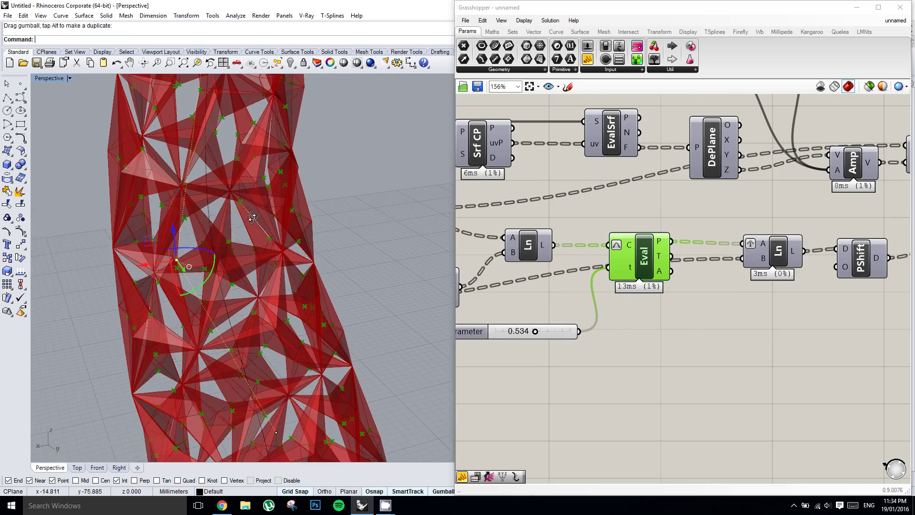
{"action": "right_click_drag", "start_coordinate": [675, 273], "coordinate": [714, 282]}
{"action": "scroll", "coordinate": [716, 276], "scroll_direction": "down", "scroll_amount": 1}
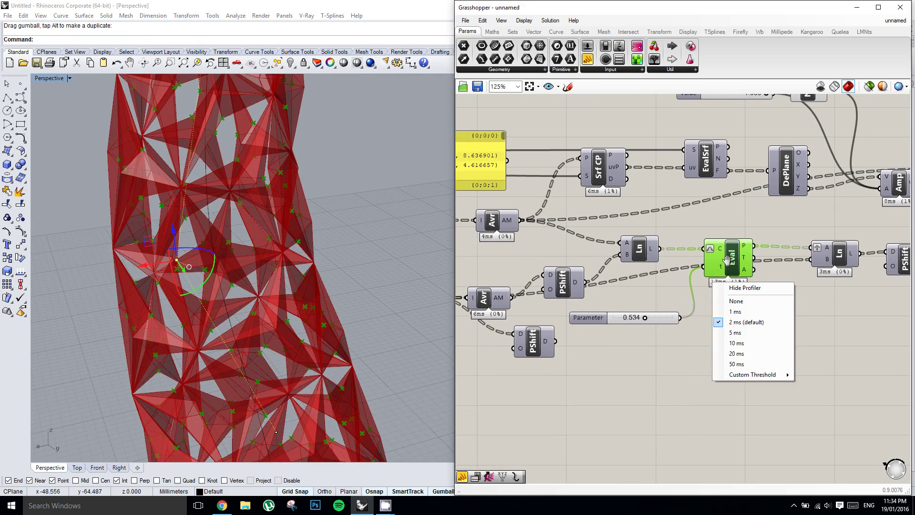
Step: Move the Parameter slider of the curve evaluation further below its component and set it to 0.528
{"action": "right_click", "coordinate": [730, 260]}
{"action": "left_click", "coordinate": [659, 319]}
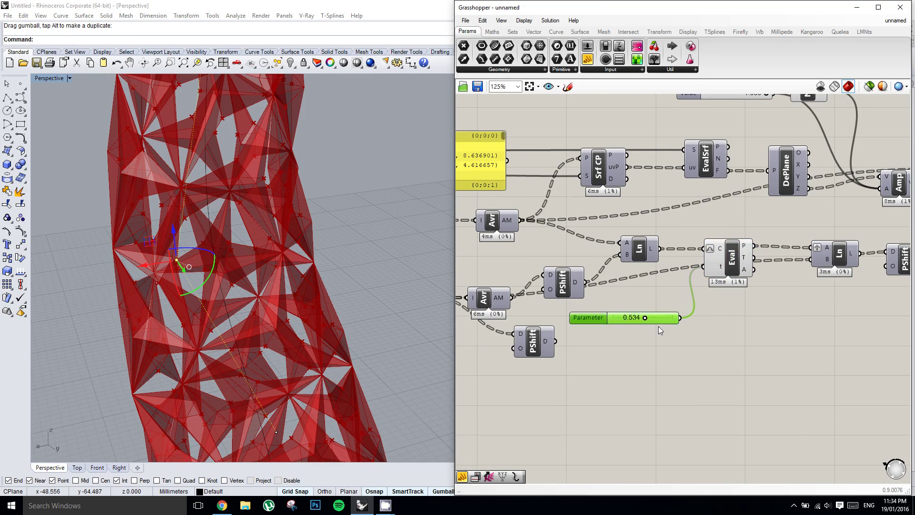
{"action": "left_click_drag", "start_coordinate": [630, 319], "coordinate": [635, 369]}
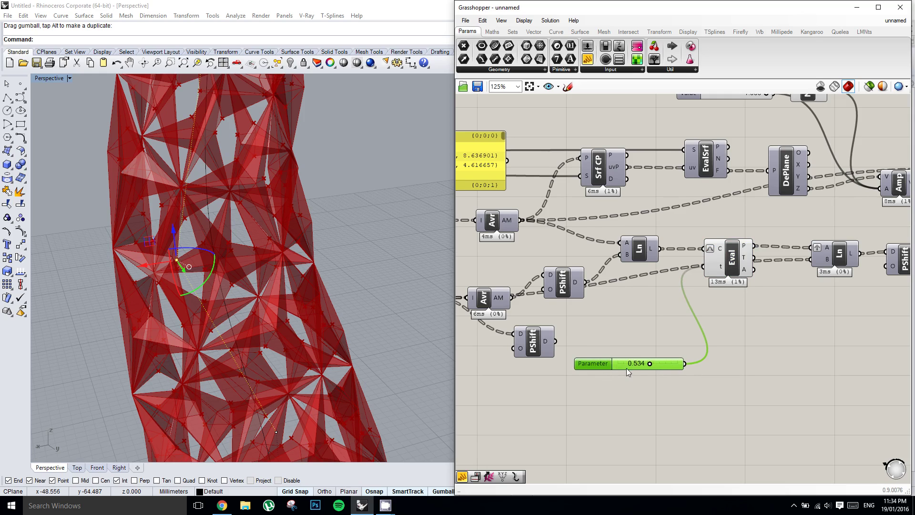
{"action": "scroll", "coordinate": [626, 368], "scroll_direction": "up", "scroll_amount": 2}
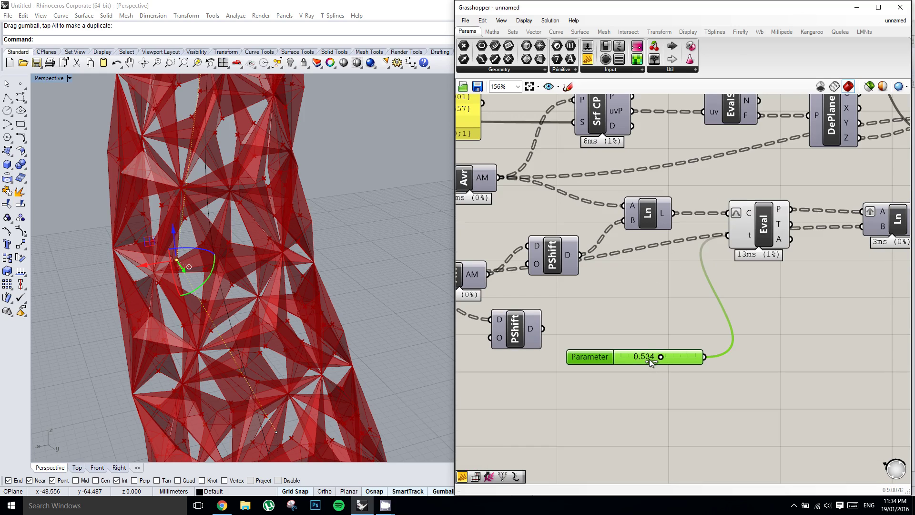
{"action": "left_click_drag", "start_coordinate": [649, 359], "coordinate": [649, 359]}
{"action": "right_click_drag", "start_coordinate": [649, 319], "coordinate": [718, 302]}
{"action": "scroll", "coordinate": [713, 308], "scroll_direction": "down", "scroll_amount": 3}
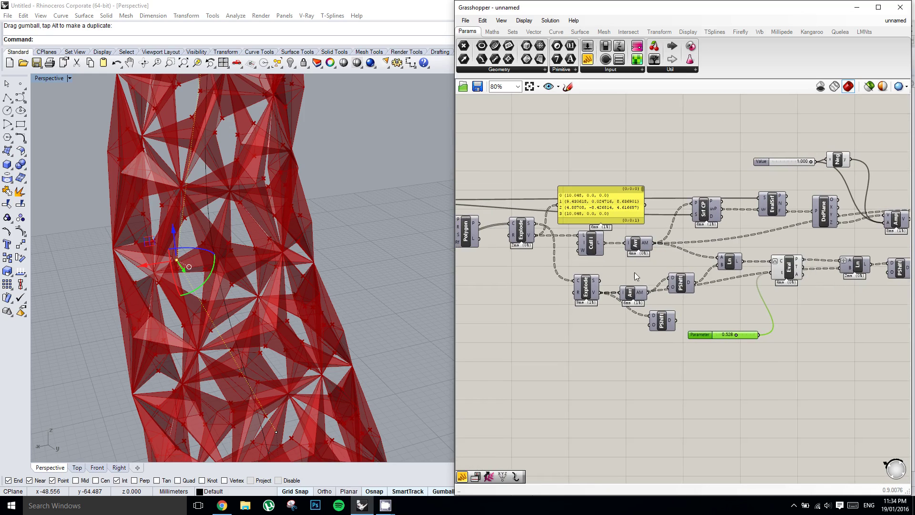
Step: Turn on the preview of the Average component fed by the Cull Index list and inspect the face centre points on the tower
{"action": "right_click_drag", "start_coordinate": [659, 278], "coordinate": [623, 280]}
{"action": "left_click", "coordinate": [617, 252]}
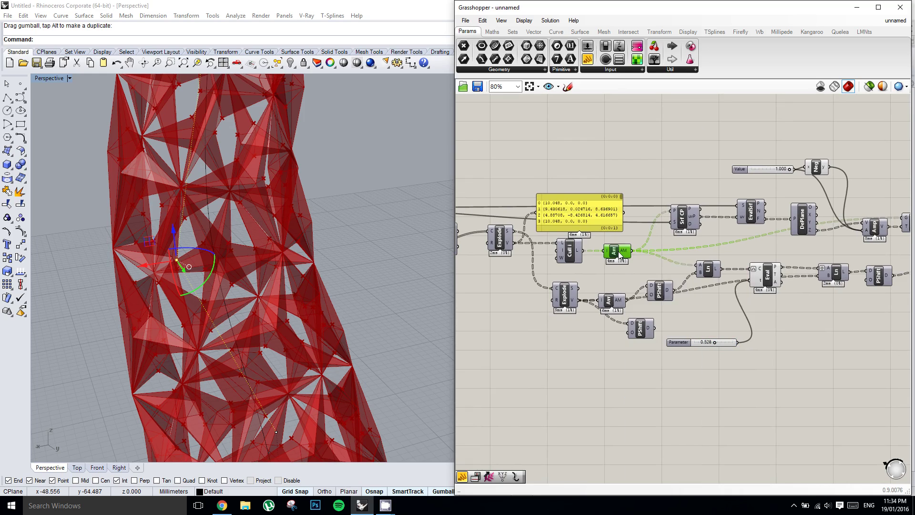
{"action": "middle_click", "coordinate": [622, 254]}
{"action": "right_click_drag", "start_coordinate": [276, 204], "coordinate": [329, 218]}
{"action": "right_click_drag", "start_coordinate": [626, 189], "coordinate": [619, 197]}
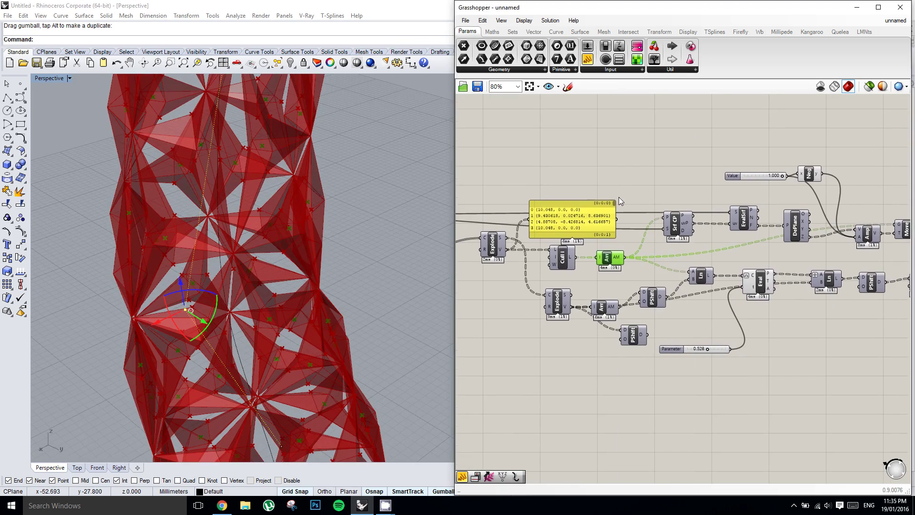
Step: Add a Curve Closest Point component above the points panel
{"action": "double_click", "coordinate": [639, 178]}
{"action": "type", "text": "c"}
{"action": "key", "text": "BackSpace"}
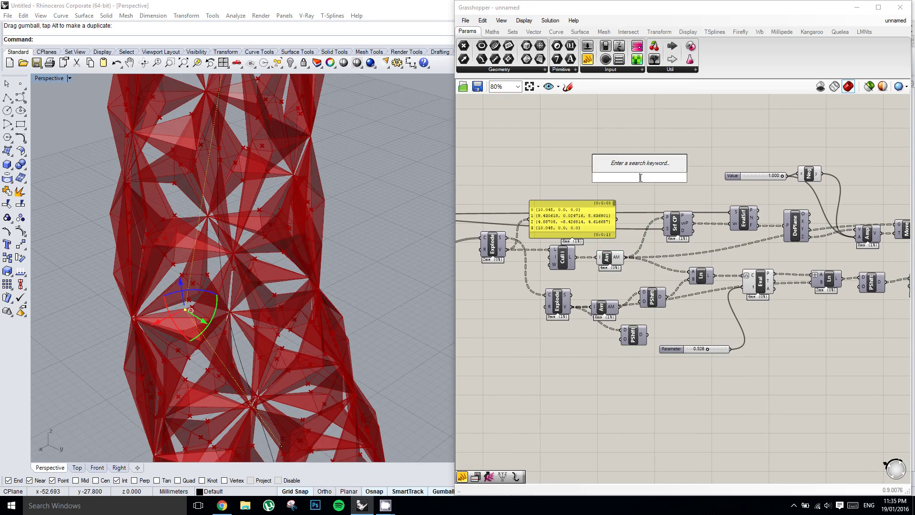
{"action": "type", "text": "cl"}
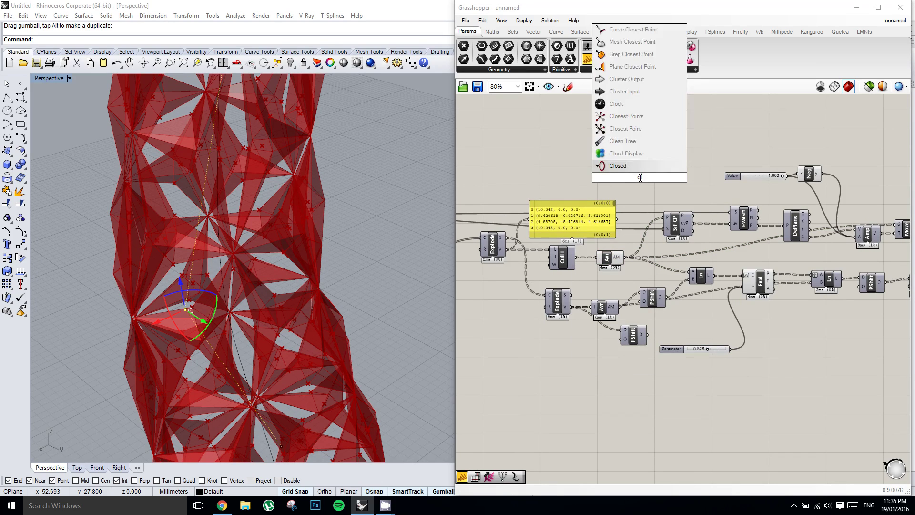
{"action": "key", "text": "BackSpace"}
{"action": "key", "text": "BackSpace"}
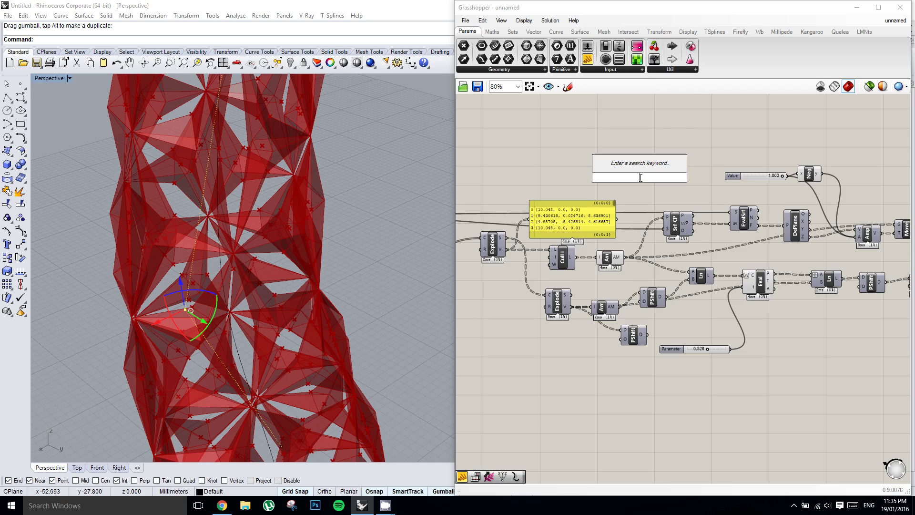
{"action": "type", "text": "xurve clos"}
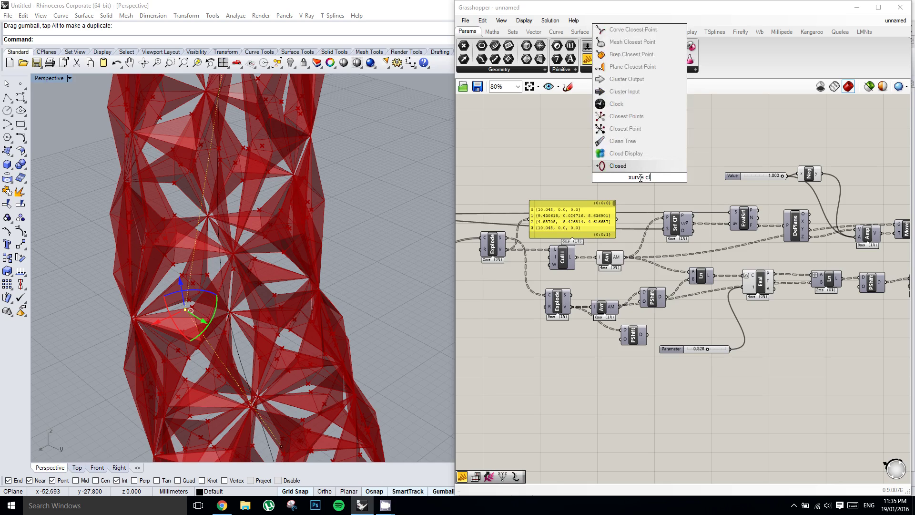
{"action": "key", "text": "Up"}
{"action": "key", "text": "Up"}
{"action": "key", "text": "Up"}
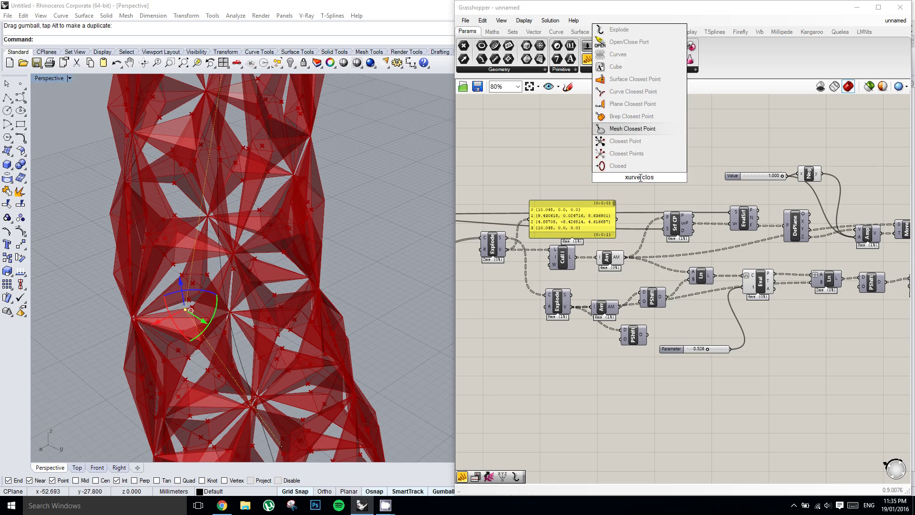
{"action": "key", "text": "Down"}
{"action": "key", "text": "Up"}
{"action": "key", "text": "Up"}
{"action": "key", "text": "Up"}
{"action": "key", "text": "Up"}
{"action": "key", "text": "Return"}
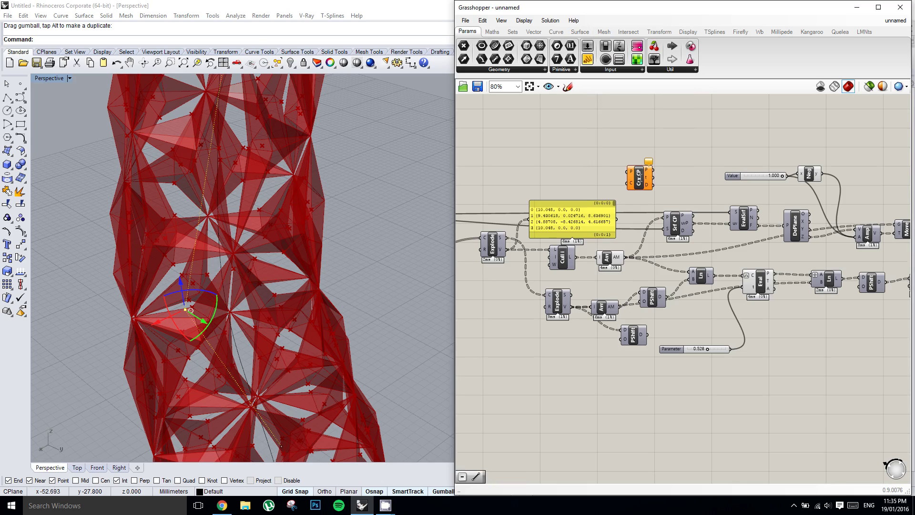
Step: Connect the averaged face centres and the tower's centre curve as the point and curve inputs of Curve Closest Point
{"action": "right_click_drag", "start_coordinate": [654, 172], "coordinate": [639, 180]}
{"action": "scroll", "coordinate": [620, 242], "scroll_direction": "up", "scroll_amount": 1}
{"action": "left_click", "coordinate": [618, 270]}
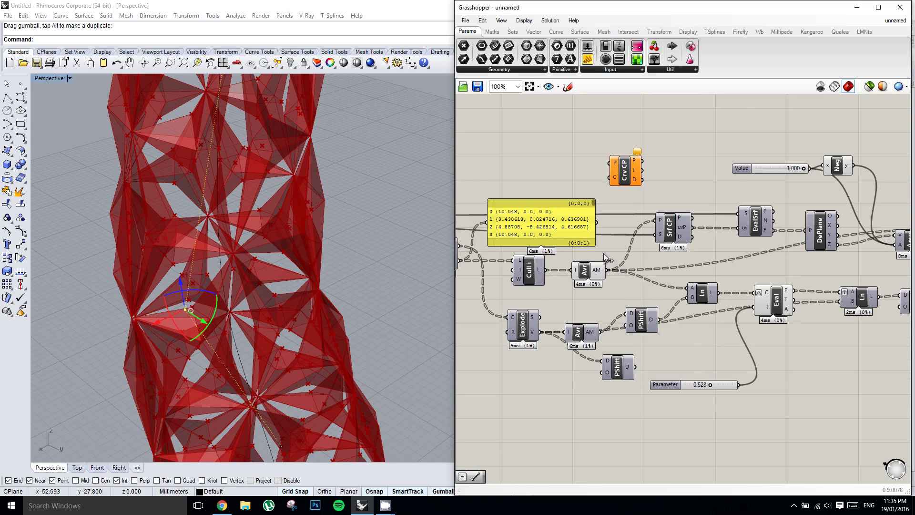
{"action": "left_click_drag", "start_coordinate": [611, 270], "coordinate": [614, 167]}
{"action": "right_click_drag", "start_coordinate": [616, 194], "coordinate": [812, 202]}
{"action": "scroll", "coordinate": [811, 202], "scroll_direction": "down", "scroll_amount": 1}
{"action": "right_click", "coordinate": [770, 205]}
{"action": "left_click", "coordinate": [762, 185]}
{"action": "scroll", "coordinate": [764, 186], "scroll_direction": "down", "scroll_amount": 3}
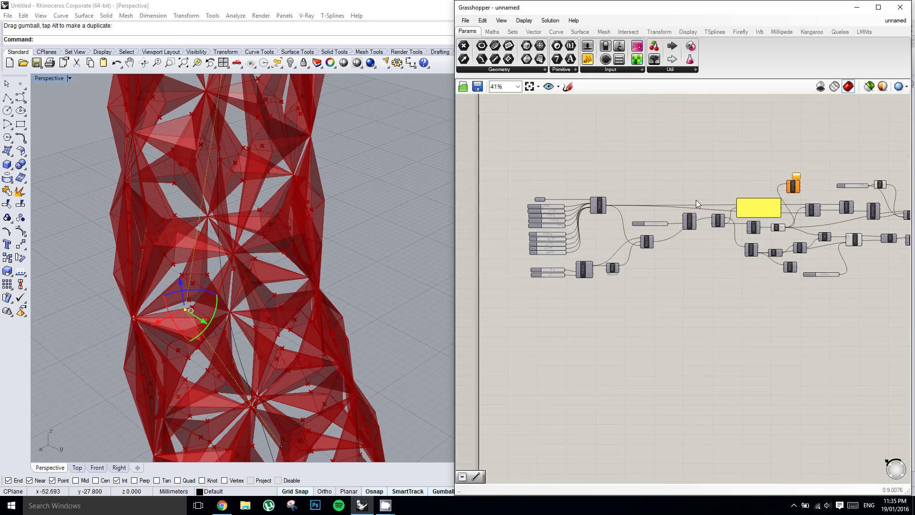
{"action": "left_click_drag", "start_coordinate": [547, 199], "coordinate": [789, 187]}
{"action": "right_click_drag", "start_coordinate": [803, 194], "coordinate": [627, 190]}
{"action": "scroll", "coordinate": [617, 190], "scroll_direction": "up", "scroll_amount": 3}
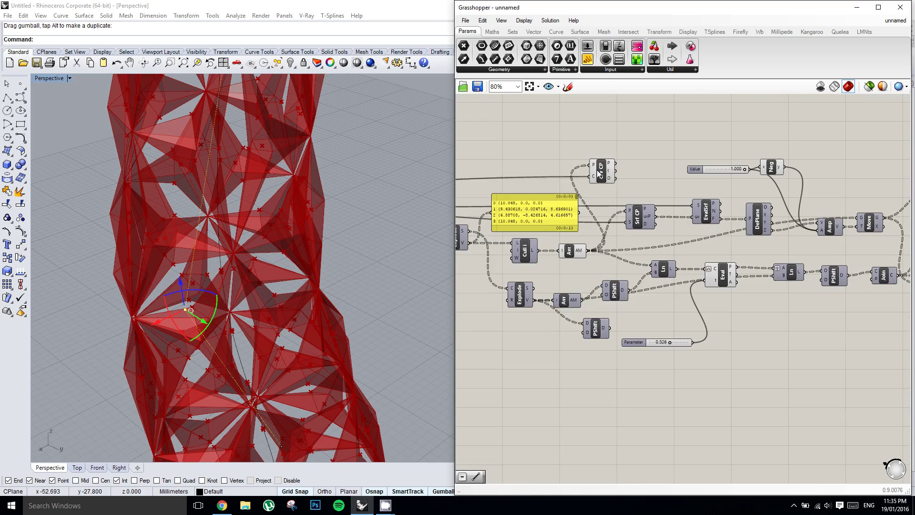
Step: Move the Curve Closest Point component below the Parameter slider and inspect its projected points along the centre curve
{"action": "left_click_drag", "start_coordinate": [597, 169], "coordinate": [601, 389]}
{"action": "right_click_drag", "start_coordinate": [599, 379], "coordinate": [594, 362]}
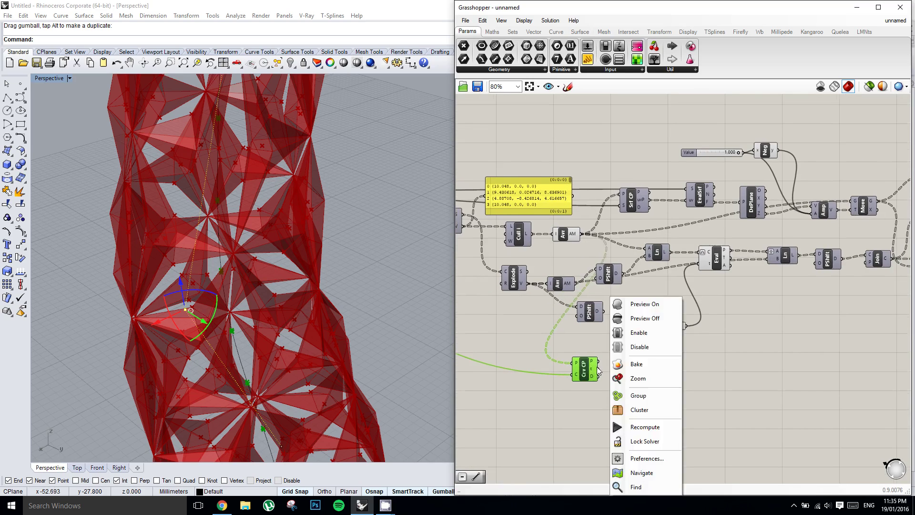
{"action": "right_click_drag", "start_coordinate": [692, 372], "coordinate": [658, 318]}
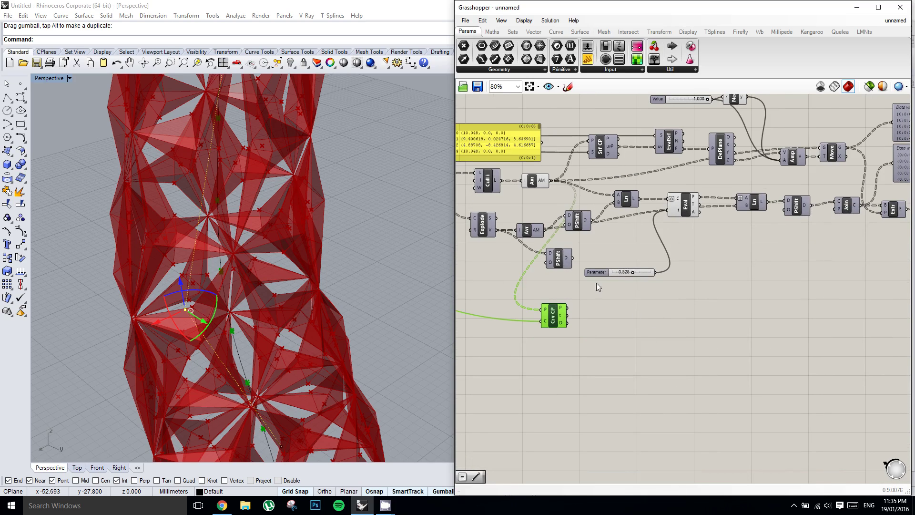
{"action": "mouse_move", "coordinate": [679, 199]}
{"action": "scroll", "coordinate": [551, 325], "scroll_direction": "up", "scroll_amount": 1}
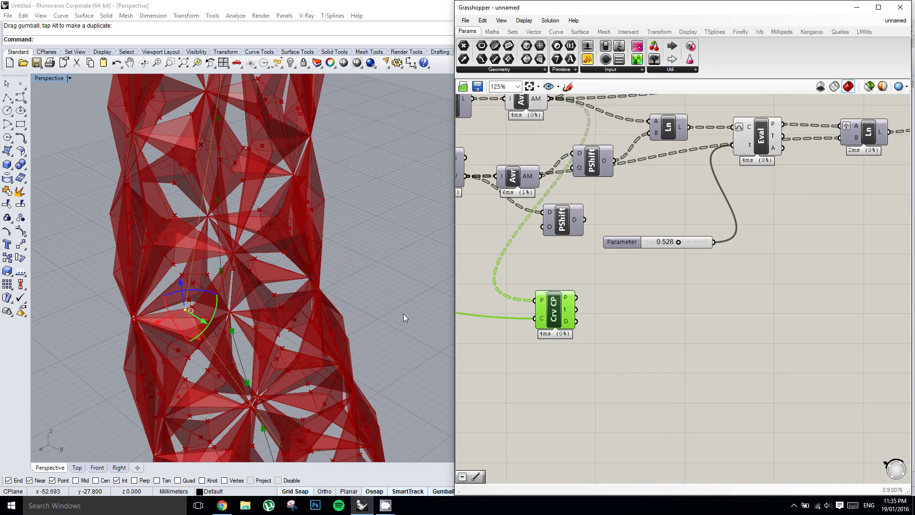
{"action": "right_click_drag", "start_coordinate": [403, 314], "coordinate": [343, 291]}
{"action": "mouse_move", "coordinate": [568, 324]}
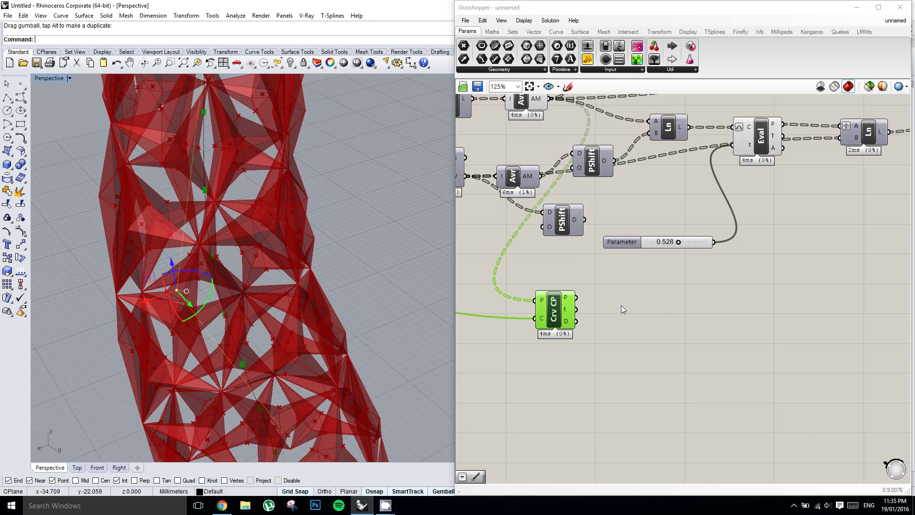
Step: Read the Curve Closest Point distances in a temporary panel and remove the panel
{"action": "double_click", "coordinate": [687, 298]}
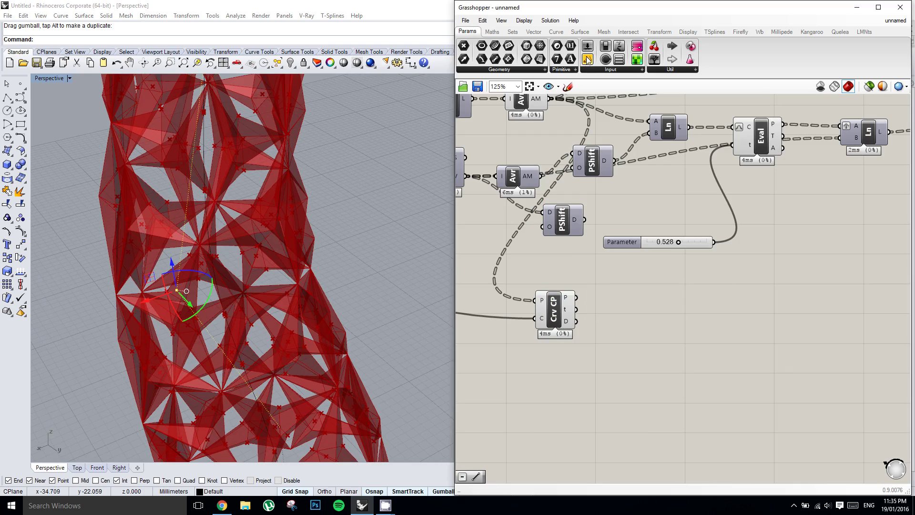
{"action": "left_click", "coordinate": [689, 315]}
{"action": "left_click_drag", "start_coordinate": [575, 321], "coordinate": [657, 313]}
{"action": "left_click", "coordinate": [693, 321]}
{"action": "scroll", "coordinate": [692, 324], "scroll_direction": "up", "scroll_amount": 3}
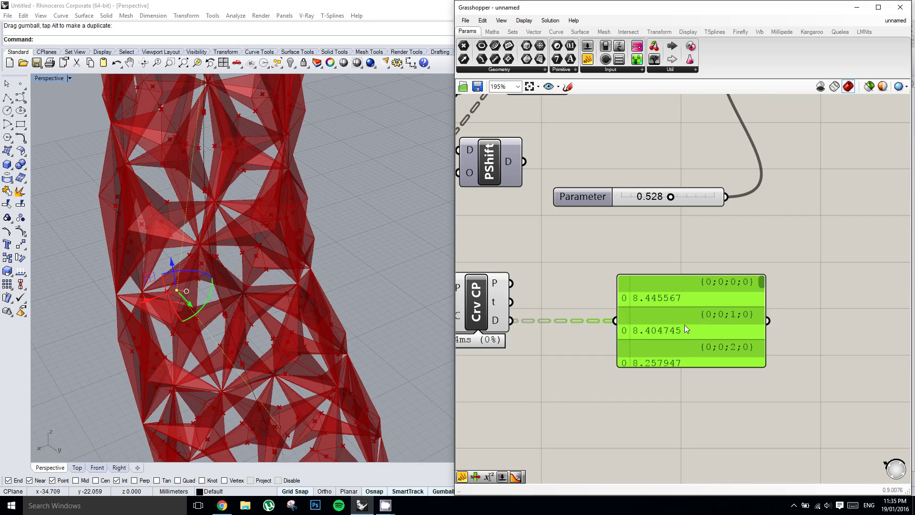
{"action": "left_click_drag", "start_coordinate": [761, 285], "coordinate": [761, 299]}
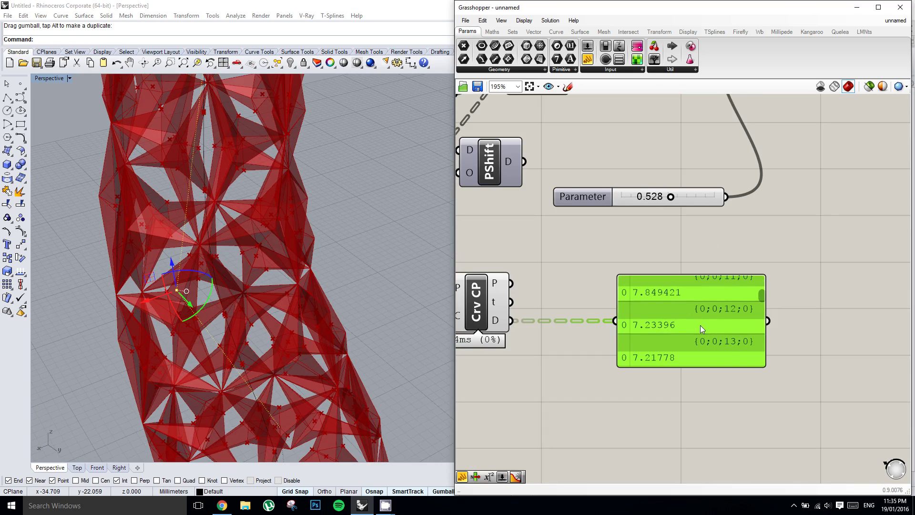
{"action": "key", "text": "Delete"}
Step: Add a Remap Numbers component and feed the closest-point distances into its value input
{"action": "right_click_drag", "start_coordinate": [638, 321], "coordinate": [649, 317]}
{"action": "double_click", "coordinate": [681, 297]}
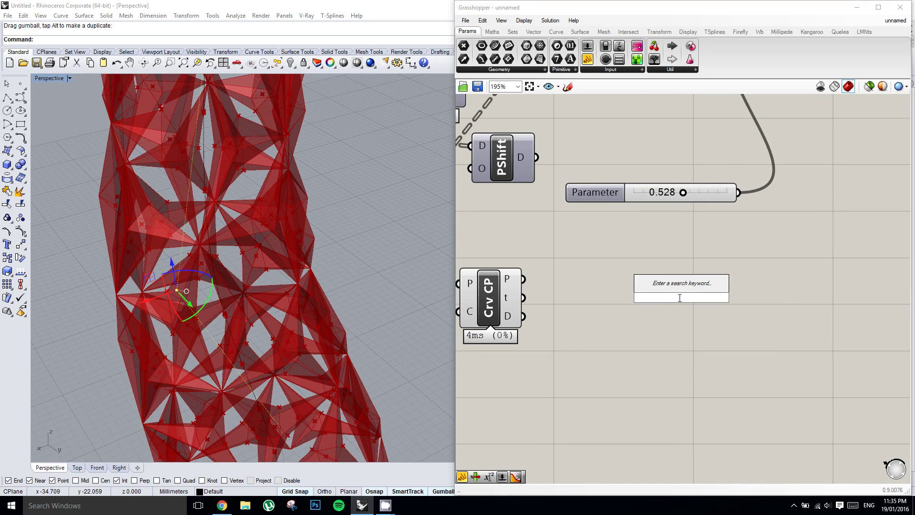
{"action": "type", "text": "remap"}
{"action": "key", "text": "Return"}
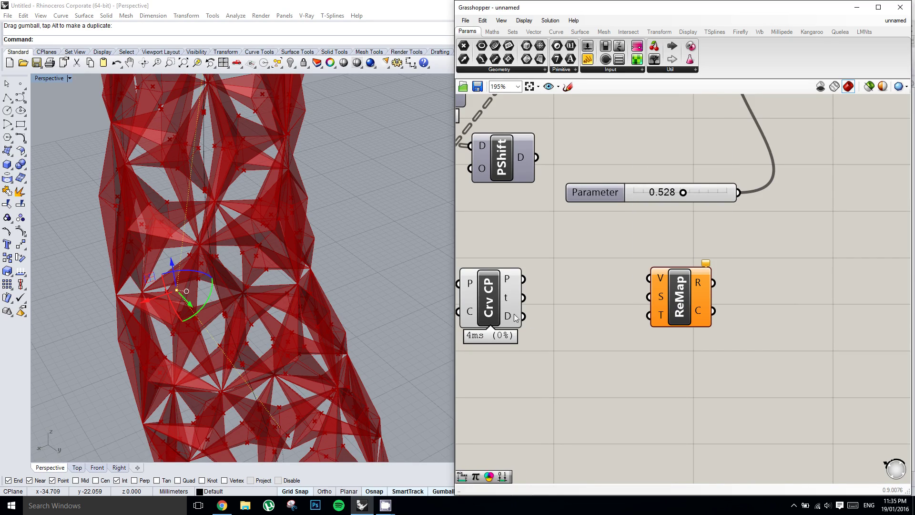
{"action": "left_click_drag", "start_coordinate": [522, 316], "coordinate": [731, 316]}
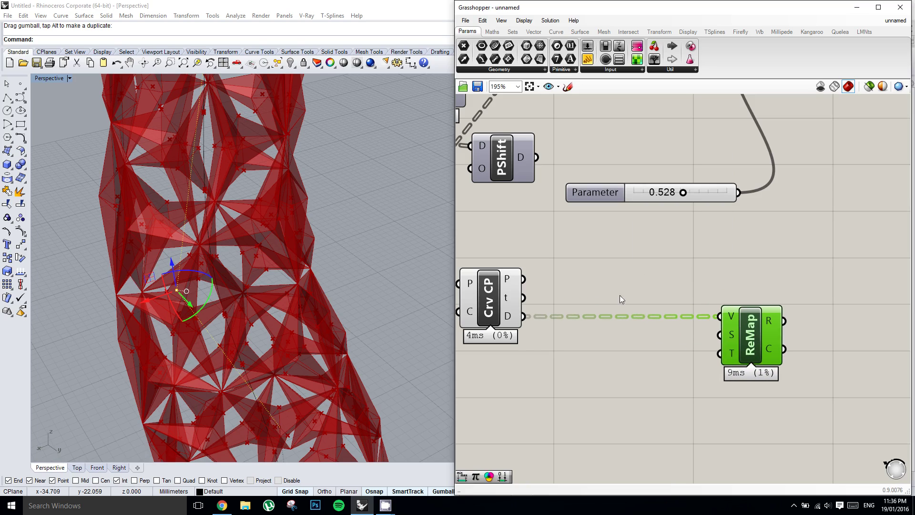
Step: Add a Bounds component between Curve Closest Point and Remap Numbers, fed by the closest-point distances
{"action": "left_click", "coordinate": [595, 289]}
{"action": "double_click", "coordinate": [595, 290]}
{"action": "type", "text": "bounds"}
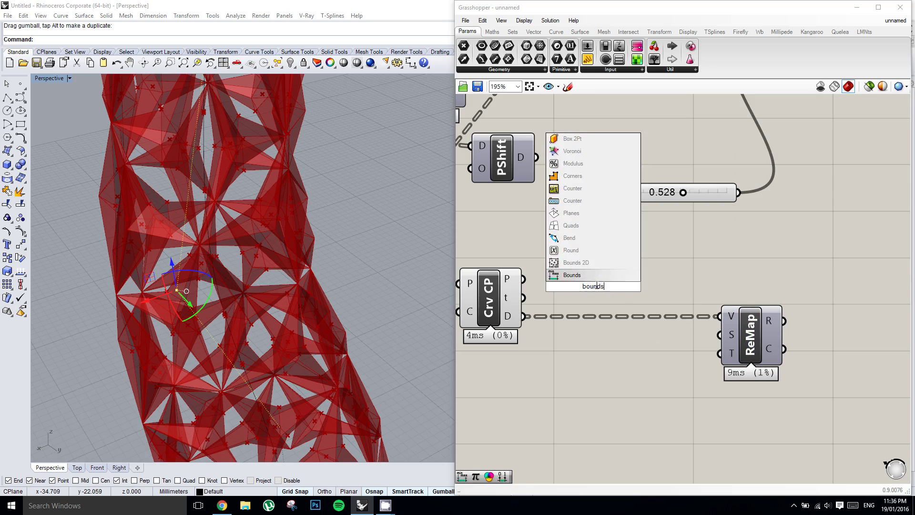
{"action": "key", "text": "Return"}
{"action": "left_click_drag", "start_coordinate": [596, 286], "coordinate": [601, 319]}
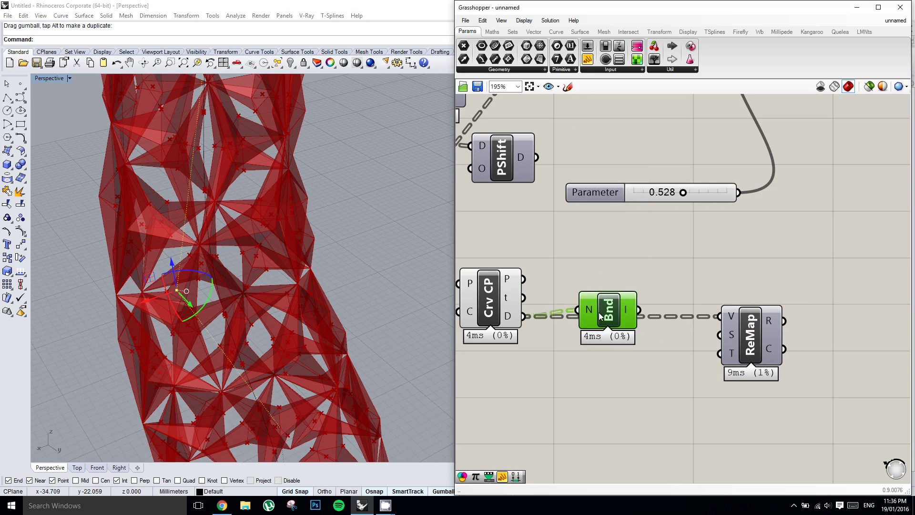
{"action": "right_click_drag", "start_coordinate": [651, 312], "coordinate": [620, 312]}
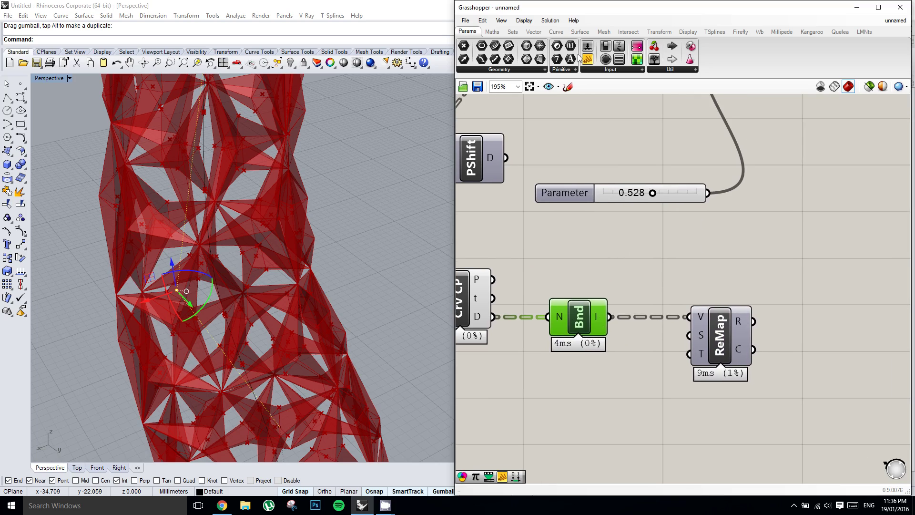
Step: Add a panel that reads the Bounds output and move the Bounds component above the distance wire
{"action": "left_click_drag", "start_coordinate": [594, 62], "coordinate": [763, 244]}
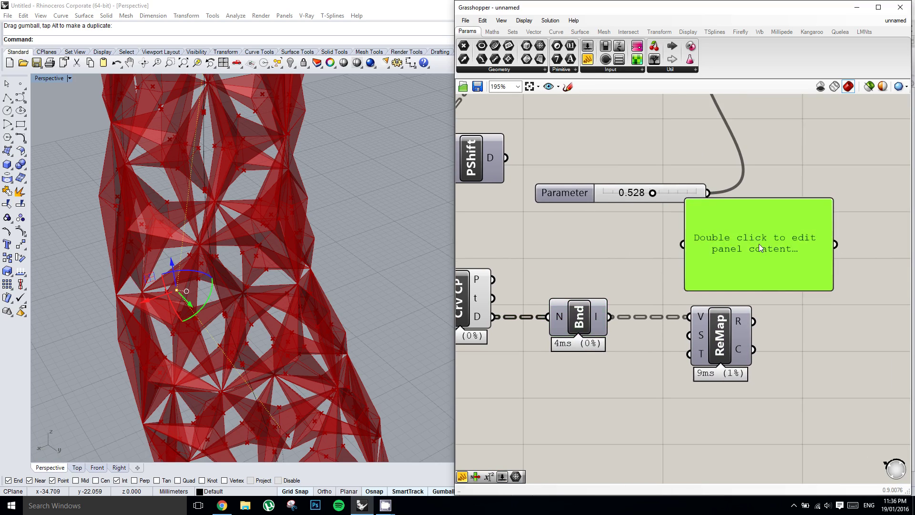
{"action": "left_click_drag", "start_coordinate": [612, 317], "coordinate": [677, 243]}
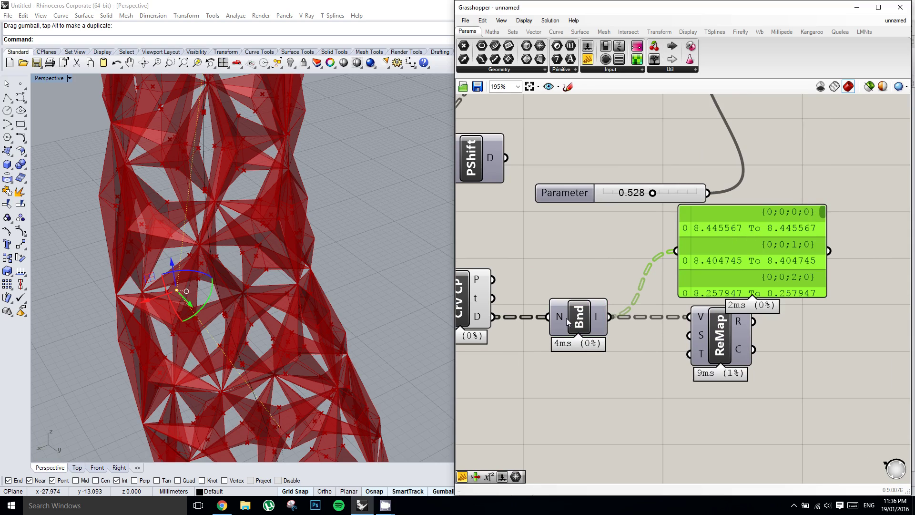
{"action": "left_click_drag", "start_coordinate": [567, 322], "coordinate": [571, 284]}
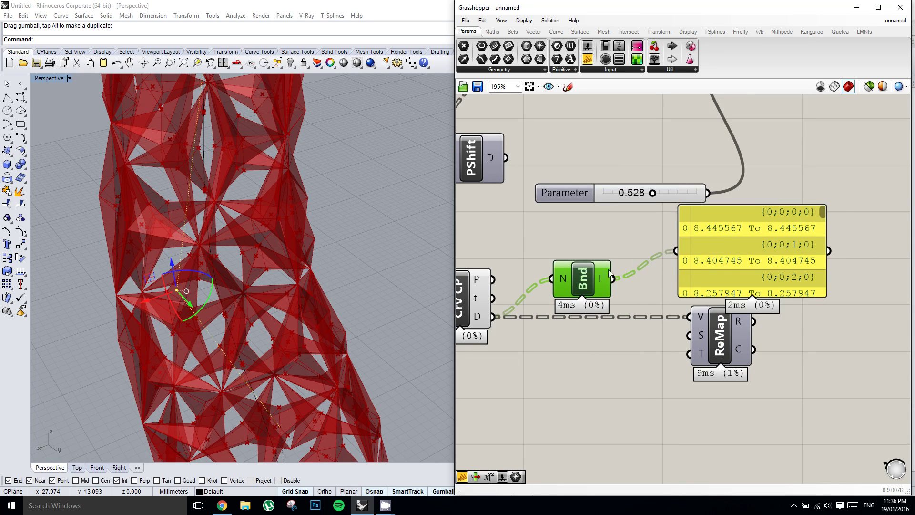
Step: Flatten the Bounds component's number input and feed its resulting domain into the source input of Remap Numbers
{"action": "right_click_drag", "start_coordinate": [554, 279], "coordinate": [573, 275]}
{"action": "right_click", "coordinate": [584, 276]}
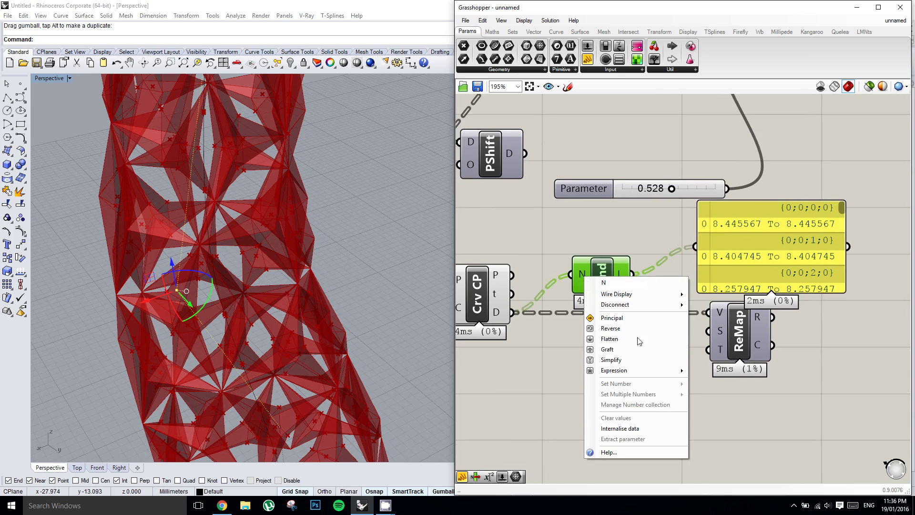
{"action": "left_click", "coordinate": [621, 340]}
{"action": "right_click_drag", "start_coordinate": [622, 341], "coordinate": [612, 348]}
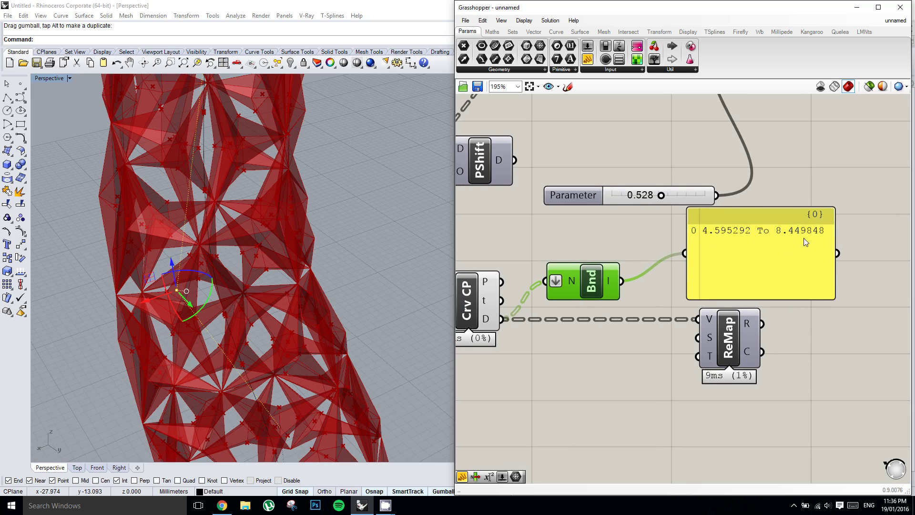
{"action": "right_click_drag", "start_coordinate": [763, 256], "coordinate": [755, 250]}
{"action": "left_click_drag", "start_coordinate": [613, 276], "coordinate": [691, 337]}
{"action": "right_click_drag", "start_coordinate": [689, 337], "coordinate": [752, 311]}
{"action": "left_click", "coordinate": [652, 338]}
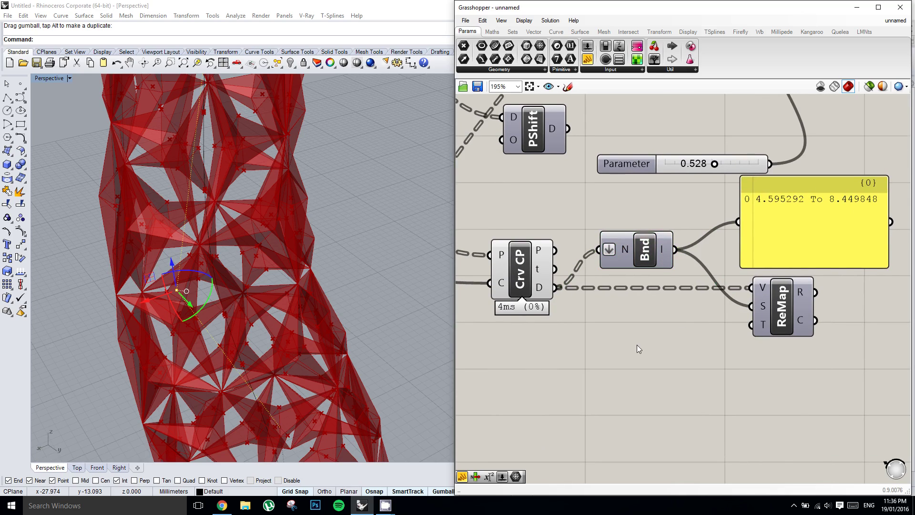
Step: Add a Construct Domain component below Bounds and connect it to the target input of Remap Numbers
{"action": "double_click", "coordinate": [637, 344]}
{"action": "type", "text": "doma"}
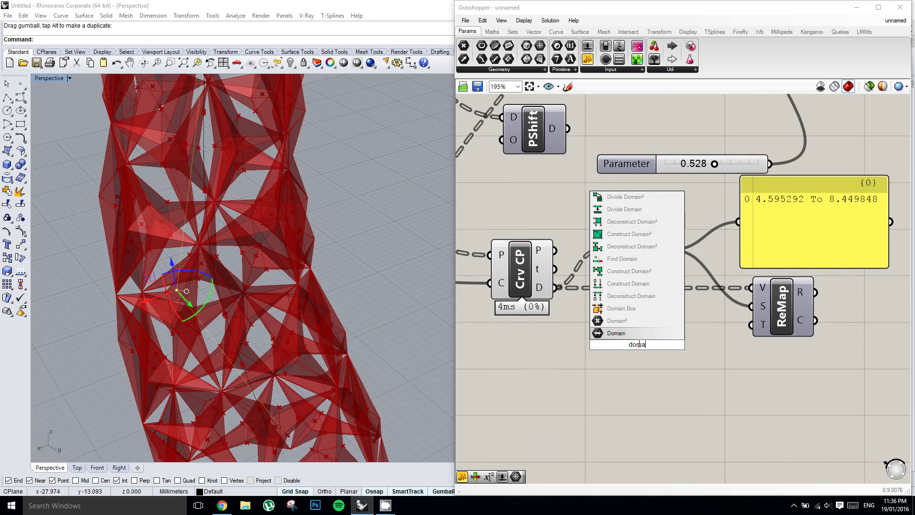
{"action": "key", "text": "Up"}
{"action": "key", "text": "Up"}
{"action": "key", "text": "Up"}
{"action": "key", "text": "Up"}
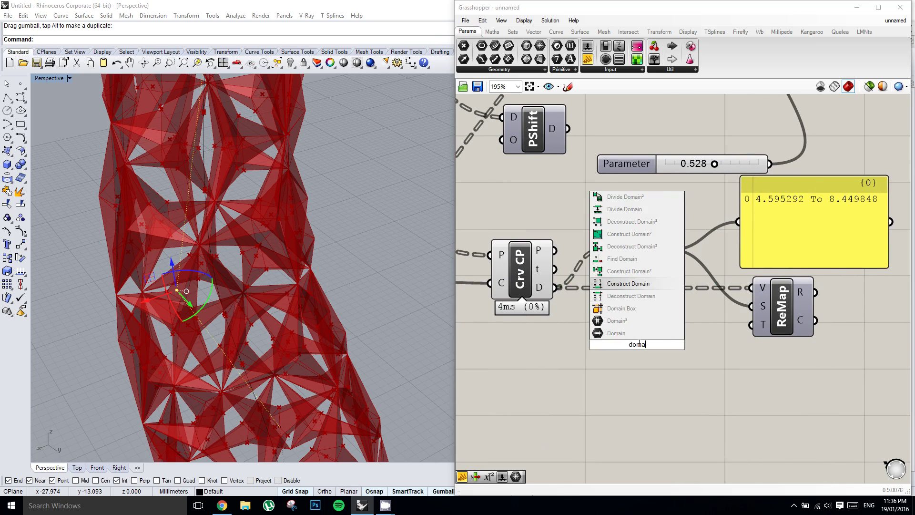
{"action": "key", "text": "Return"}
{"action": "left_click", "coordinate": [639, 358]}
{"action": "left_click_drag", "start_coordinate": [639, 361], "coordinate": [751, 324]}
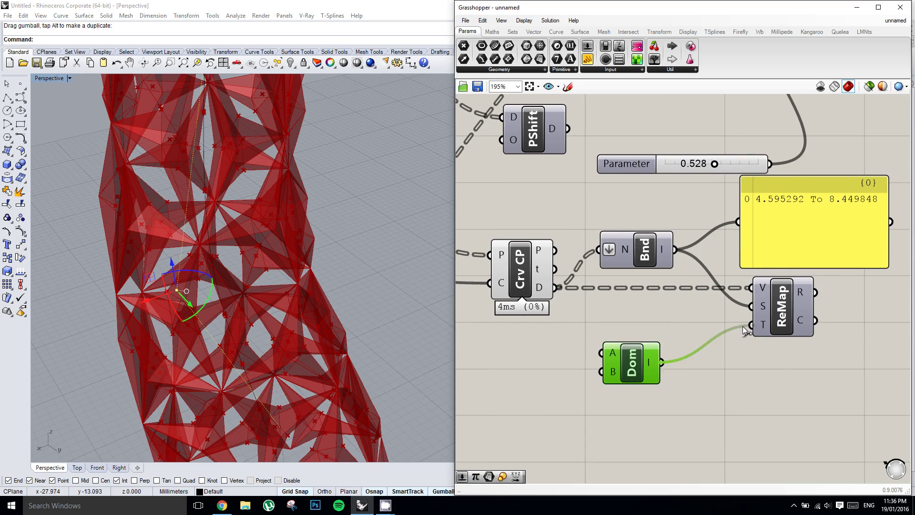
{"action": "right_click_drag", "start_coordinate": [627, 373], "coordinate": [697, 357]}
{"action": "left_click_drag", "start_coordinate": [695, 357], "coordinate": [701, 360]}
{"action": "right_click_drag", "start_coordinate": [707, 305], "coordinate": [709, 319]}
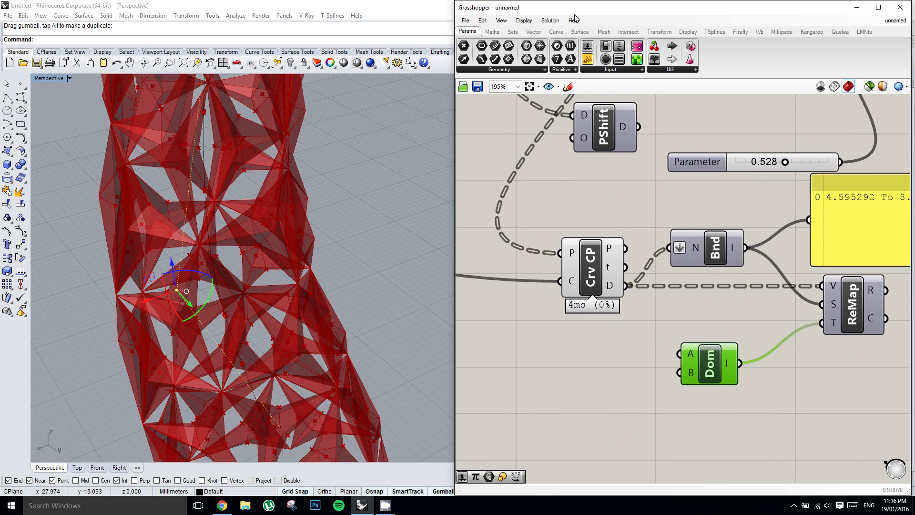
Step: Add two number sliders and wire them to the start and end inputs of Construct Domain
{"action": "right_click_drag", "start_coordinate": [640, 192], "coordinate": [608, 199]}
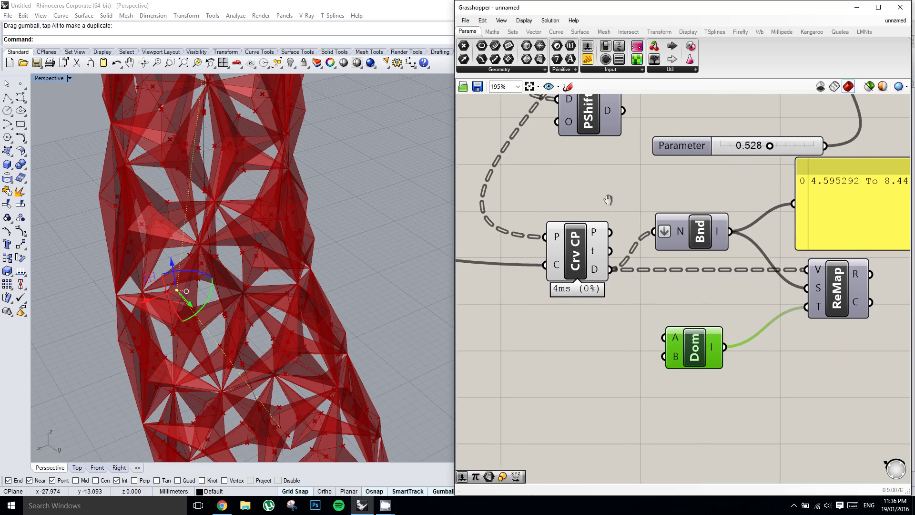
{"action": "right_click_drag", "start_coordinate": [598, 118], "coordinate": [582, 117]}
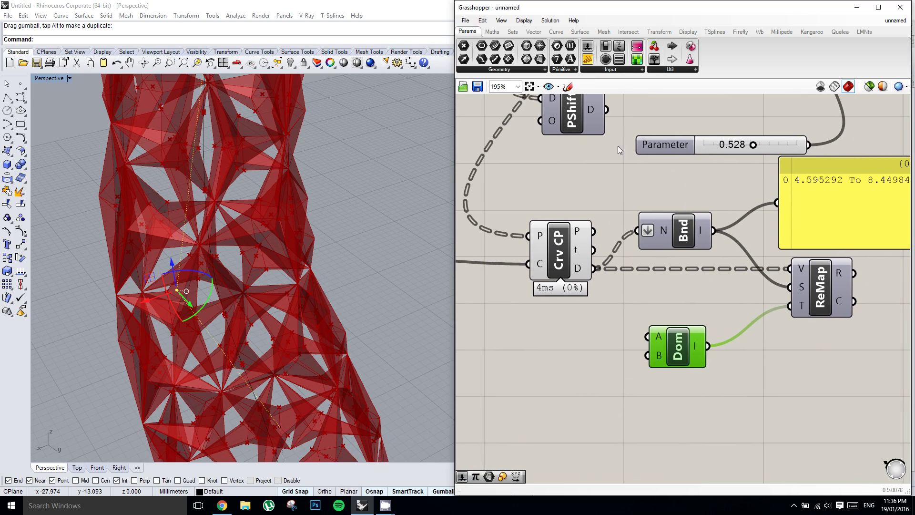
{"action": "left_click", "coordinate": [588, 47]}
{"action": "left_click", "coordinate": [537, 367]}
{"action": "right_click_drag", "start_coordinate": [492, 370], "coordinate": [570, 359]}
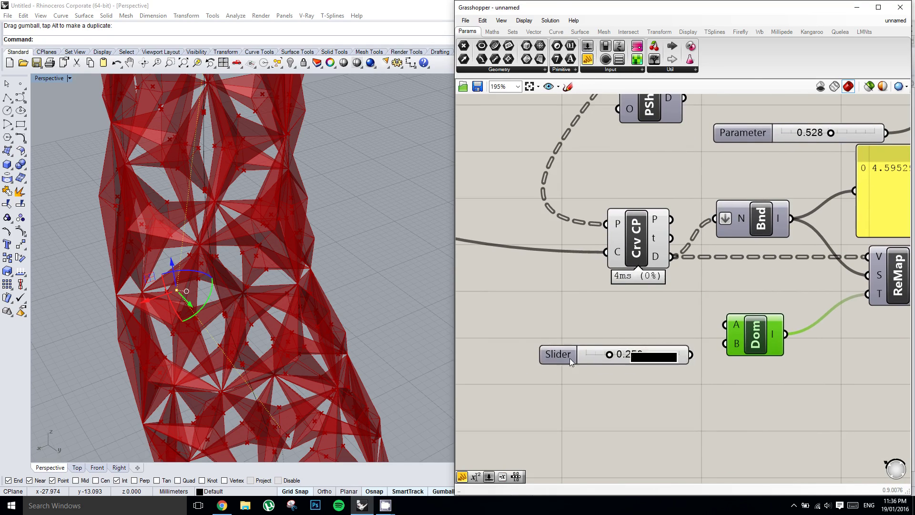
{"action": "left_click_drag", "start_coordinate": [557, 356], "coordinate": [541, 343]}
{"action": "left_click_drag", "start_coordinate": [673, 343], "coordinate": [725, 324]}
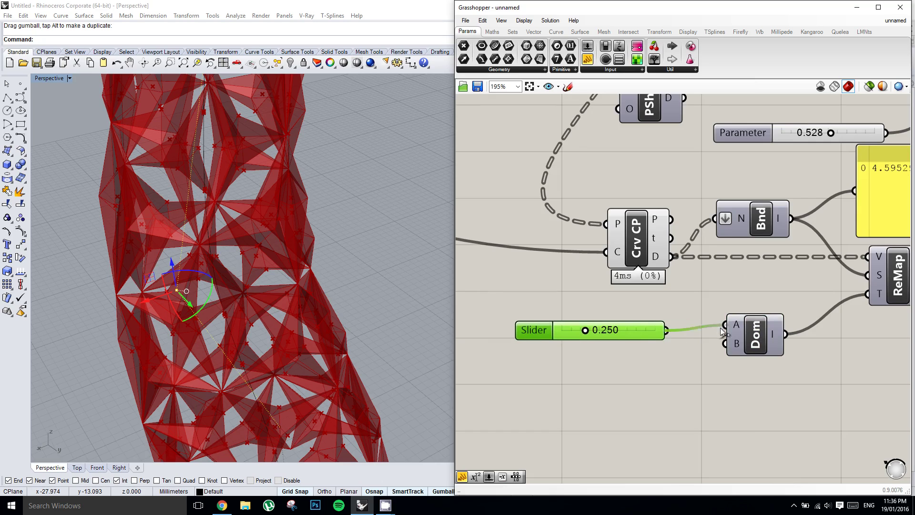
{"action": "left_click_drag", "start_coordinate": [650, 325], "coordinate": [724, 343]}
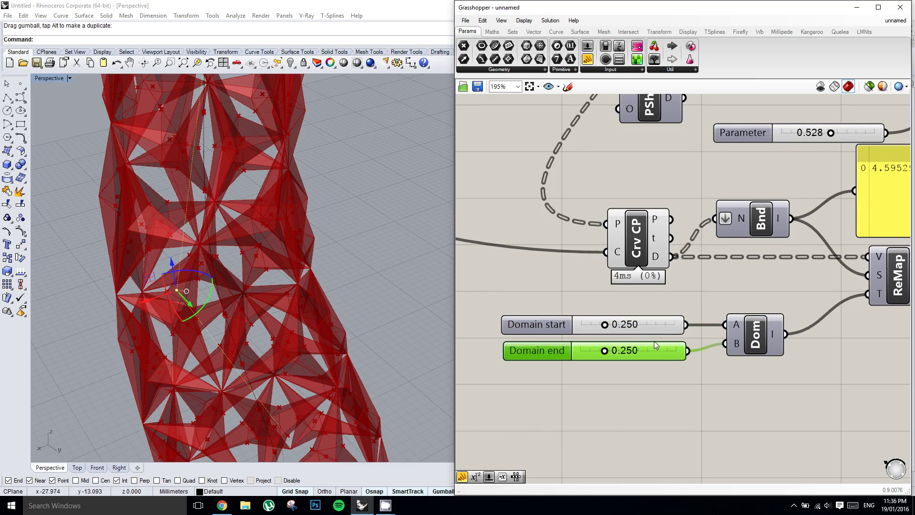
Step: Set the Domain start slider to 0.148 and the Domain end slider to 0.717
{"action": "mouse_move", "coordinate": [623, 309]}
{"action": "right_mouse_down"}
{"action": "mouse_move", "coordinate": [601, 314]}
{"action": "mouse_move", "coordinate": [616, 320]}
{"action": "right_mouse_up"}
{"action": "right_click_drag", "start_coordinate": [730, 241], "coordinate": [695, 249]}
{"action": "right_click_drag", "start_coordinate": [616, 314], "coordinate": [639, 300]}
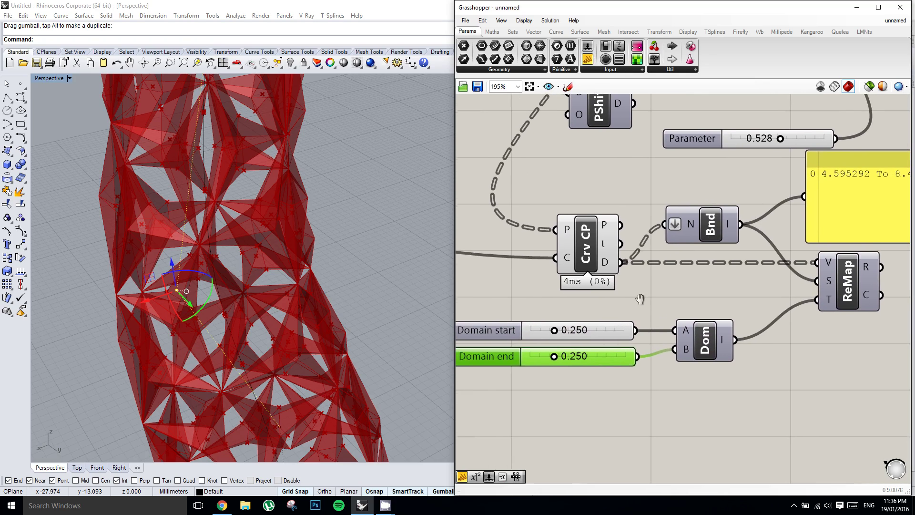
{"action": "right_click_drag", "start_coordinate": [782, 198], "coordinate": [780, 191]}
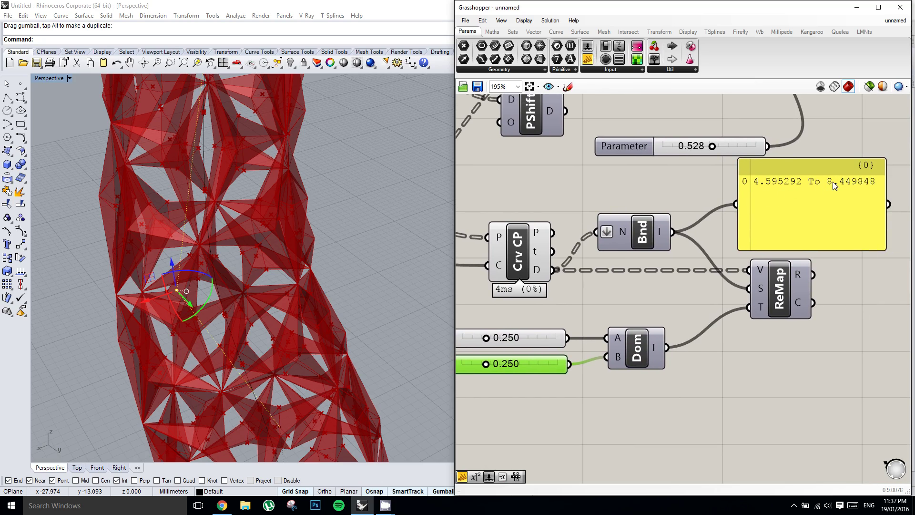
{"action": "right_click_drag", "start_coordinate": [553, 352], "coordinate": [635, 333]}
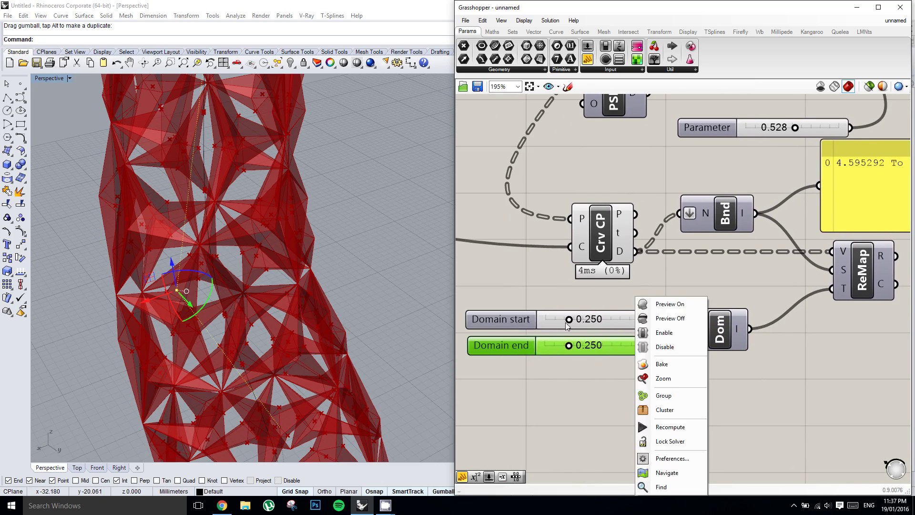
{"action": "left_click", "coordinate": [565, 320]}
{"action": "left_click", "coordinate": [568, 320]}
{"action": "left_click_drag", "start_coordinate": [568, 322], "coordinate": [559, 323]}
{"action": "right_click_drag", "start_coordinate": [640, 353], "coordinate": [612, 342]}
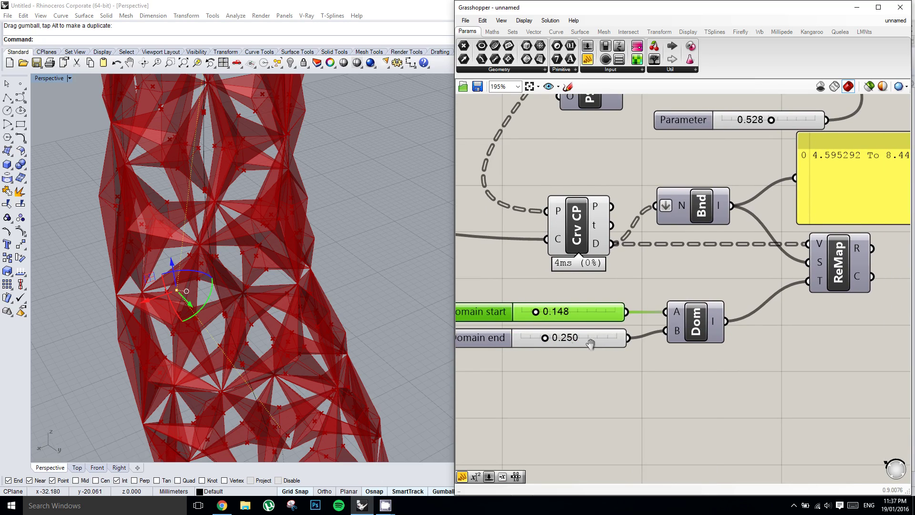
{"action": "right_click", "coordinate": [612, 341]}
{"action": "right_click_drag", "start_coordinate": [785, 230], "coordinate": [765, 239]}
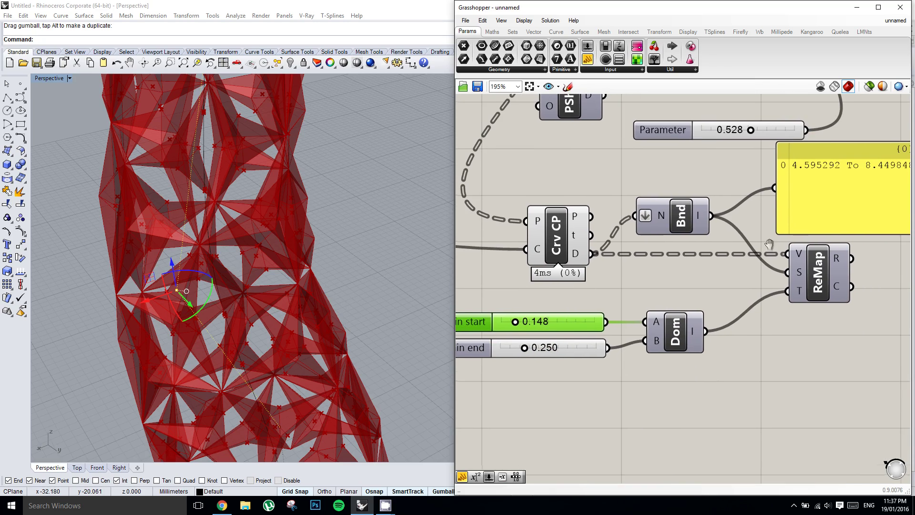
{"action": "left_click_drag", "start_coordinate": [524, 348], "coordinate": [572, 349]}
Step: Feed the remapped values into the Evaluate Curve parameter input in place of the 0.528 slider
{"action": "right_click_drag", "start_coordinate": [886, 226], "coordinate": [691, 332]}
{"action": "scroll", "coordinate": [691, 333], "scroll_direction": "down", "scroll_amount": 2}
{"action": "left_click_drag", "start_coordinate": [669, 352], "coordinate": [656, 176], "text": "shift"}
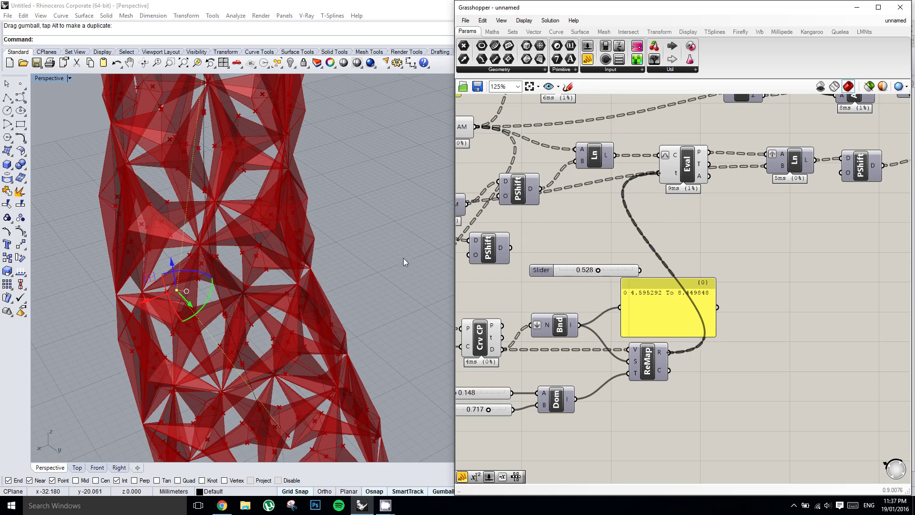
Step: Examine how the openings in the tower's panels vary from its base to its top
{"action": "right_click_drag", "start_coordinate": [297, 253], "coordinate": [290, 330]}
{"action": "scroll", "coordinate": [270, 318], "scroll_direction": "up", "scroll_amount": 6}
{"action": "scroll", "coordinate": [285, 326], "scroll_direction": "down", "scroll_amount": 6}
{"action": "scroll", "coordinate": [265, 325], "scroll_direction": "up", "scroll_amount": 8}
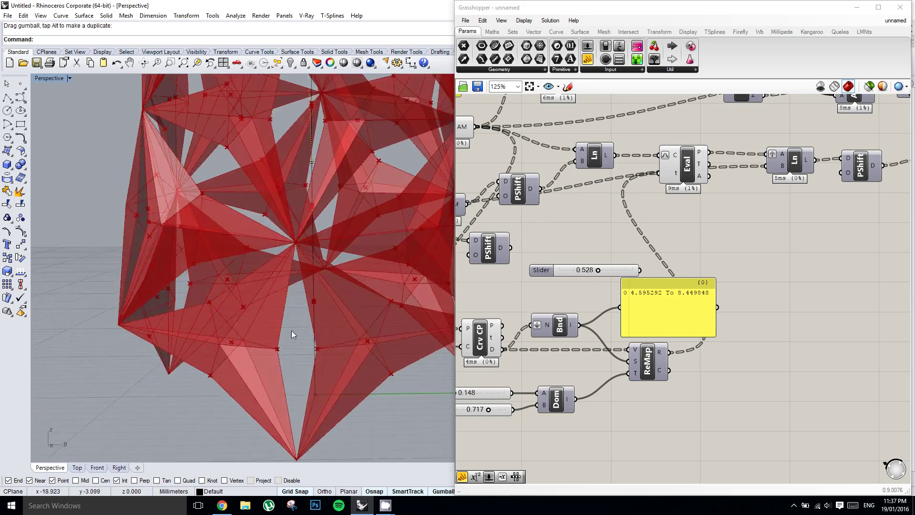
{"action": "scroll", "coordinate": [290, 330], "scroll_direction": "down", "scroll_amount": 8}
{"action": "scroll", "coordinate": [313, 150], "scroll_direction": "up", "scroll_amount": 2}
{"action": "right_click_drag", "start_coordinate": [318, 142], "coordinate": [267, 174], "text": "shift"}
{"action": "scroll", "coordinate": [278, 247], "scroll_direction": "down", "scroll_amount": 6}
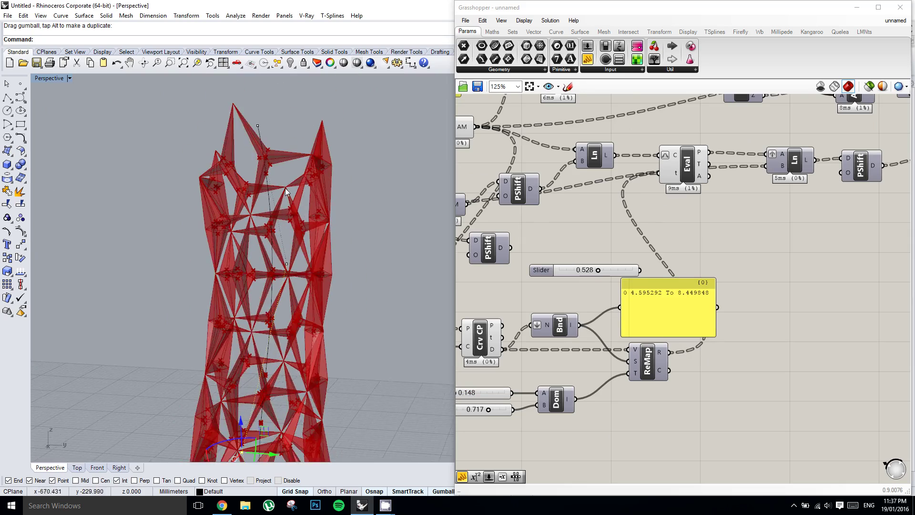
{"action": "right_click_drag", "start_coordinate": [280, 210], "coordinate": [327, 172]}
{"action": "scroll", "coordinate": [288, 182], "scroll_direction": "up", "scroll_amount": 3}
Step: Set the last Radii slider of the Variable Pipe to 9.000 to widen the tower's top
{"action": "right_click_drag", "start_coordinate": [552, 198], "coordinate": [749, 207]}
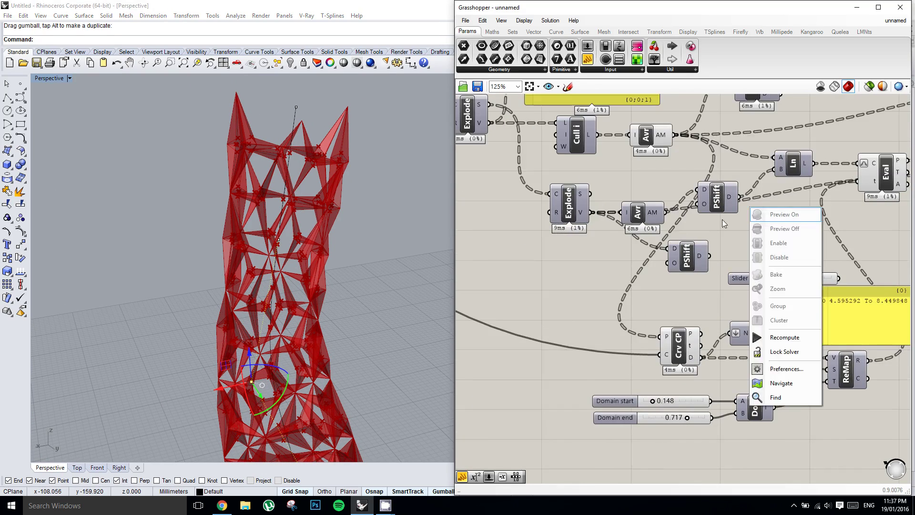
{"action": "right_click_drag", "start_coordinate": [700, 247], "coordinate": [813, 249]}
{"action": "left_click", "coordinate": [855, 242]}
{"action": "scroll", "coordinate": [855, 242], "scroll_direction": "down", "scroll_amount": 4}
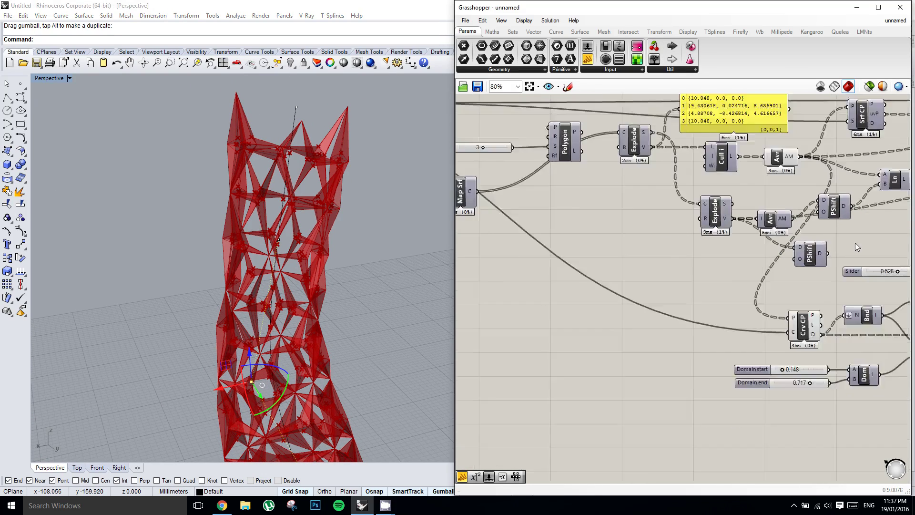
{"action": "scroll", "coordinate": [500, 201], "scroll_direction": "up", "scroll_amount": 4}
{"action": "right_click_drag", "start_coordinate": [553, 196], "coordinate": [587, 232]}
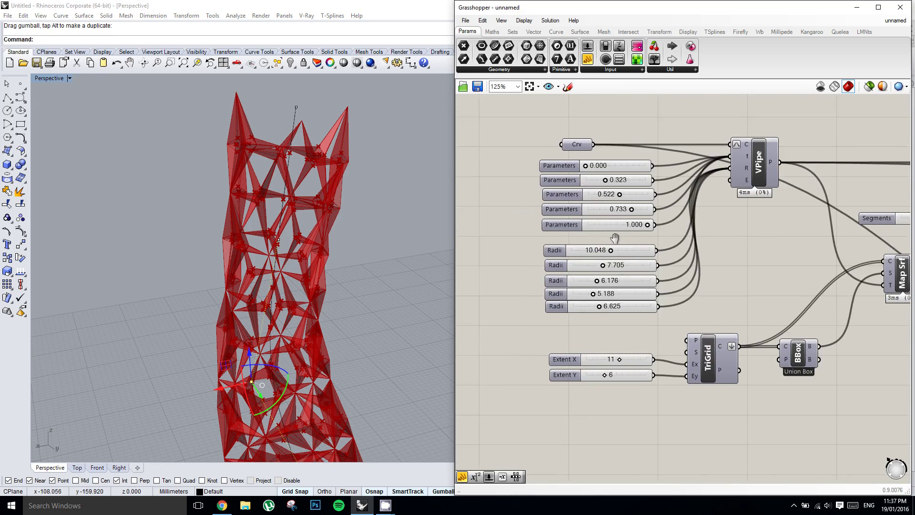
{"action": "right_click", "coordinate": [618, 243]}
{"action": "left_click", "coordinate": [593, 254]}
{"action": "scroll", "coordinate": [622, 324], "scroll_direction": "up", "scroll_amount": 3}
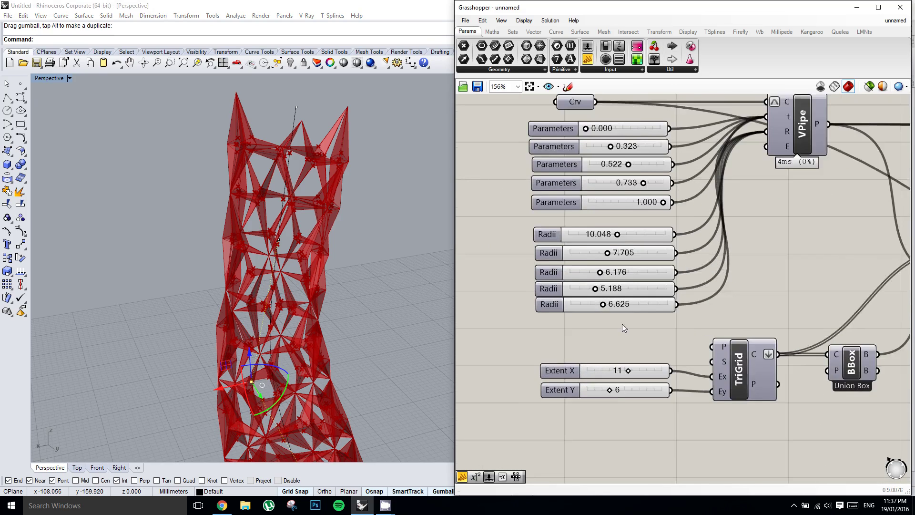
{"action": "double_click", "coordinate": [645, 301]}
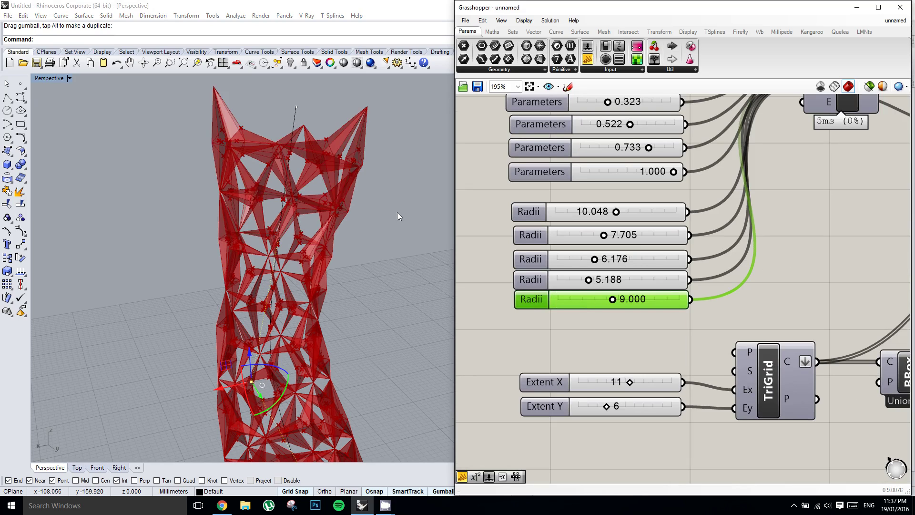
{"action": "right_click_drag", "start_coordinate": [396, 215], "coordinate": [324, 164]}
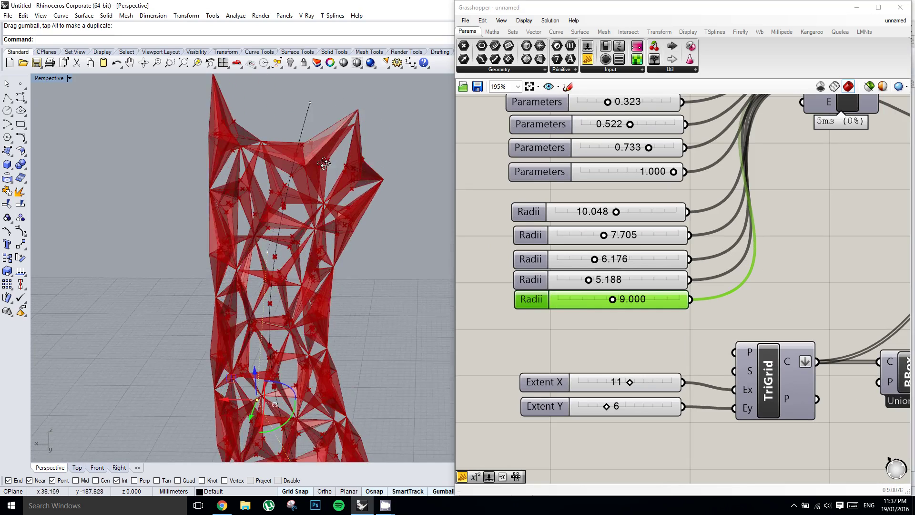
{"action": "scroll", "coordinate": [324, 164], "scroll_direction": "down", "scroll_amount": 5}
Step: Turn off the preview of the Curve Closest Point component
{"action": "right_click_drag", "start_coordinate": [760, 224], "coordinate": [546, 214]}
{"action": "scroll", "coordinate": [555, 212], "scroll_direction": "down", "scroll_amount": 5}
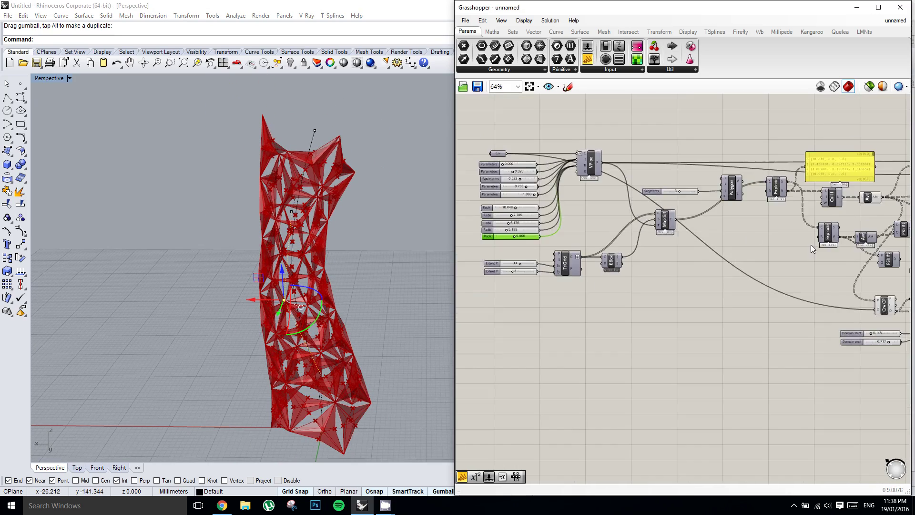
{"action": "right_click_drag", "start_coordinate": [796, 243], "coordinate": [638, 242]}
{"action": "right_click_drag", "start_coordinate": [741, 271], "coordinate": [593, 252]}
{"action": "scroll", "coordinate": [562, 296], "scroll_direction": "up", "scroll_amount": 1}
{"action": "left_click", "coordinate": [581, 285]}
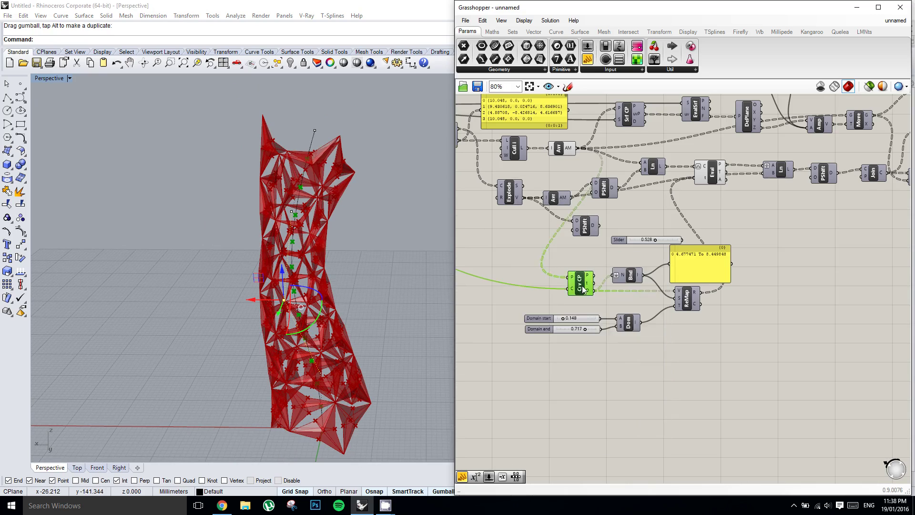
{"action": "middle_click", "coordinate": [582, 286]}
{"action": "left_click", "coordinate": [613, 257]}
Step: Examine the whole tower and its panel openings from several angles
{"action": "right_click_drag", "start_coordinate": [350, 235], "coordinate": [321, 214]}
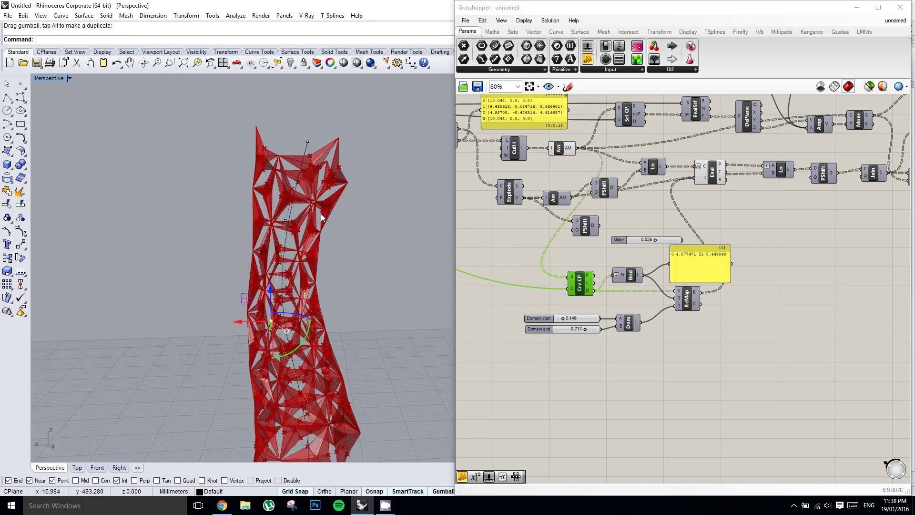
{"action": "scroll", "coordinate": [322, 218], "scroll_direction": "down", "scroll_amount": 4}
{"action": "scroll", "coordinate": [310, 267], "scroll_direction": "up", "scroll_amount": 8}
{"action": "right_click_drag", "start_coordinate": [320, 264], "coordinate": [335, 251]}
{"action": "scroll", "coordinate": [346, 232], "scroll_direction": "down", "scroll_amount": 7}
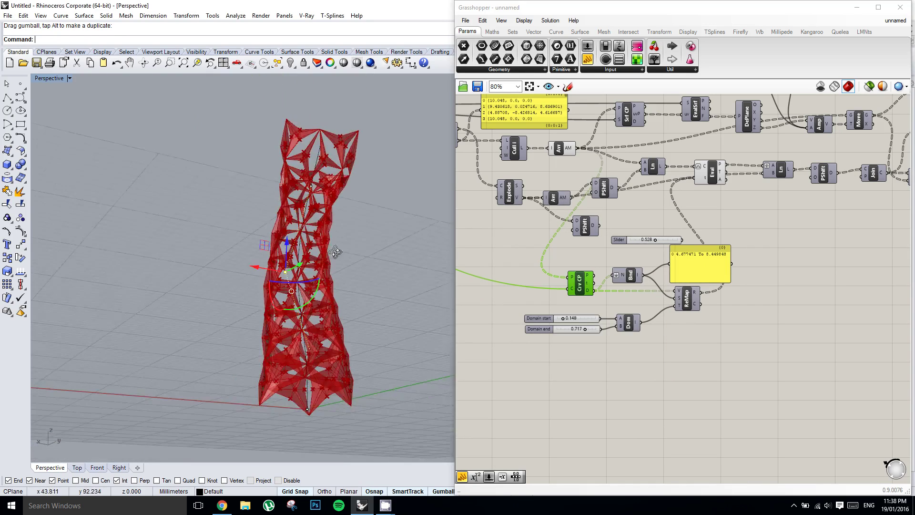
{"action": "scroll", "coordinate": [335, 251], "scroll_direction": "up", "scroll_amount": 6}
Step: Examine the start of the definition, where the curve, parameter and radii sliders feed the Variable Pipe beside the triangular grid
{"action": "right_click_drag", "start_coordinate": [763, 205], "coordinate": [814, 232]}
{"action": "right_click", "coordinate": [647, 264]}
{"action": "left_click", "coordinate": [803, 242]}
{"action": "scroll", "coordinate": [763, 248], "scroll_direction": "down", "scroll_amount": 2}
{"action": "scroll", "coordinate": [815, 233], "scroll_direction": "down", "scroll_amount": 2}
{"action": "right_click_drag", "start_coordinate": [563, 237], "coordinate": [603, 230]}
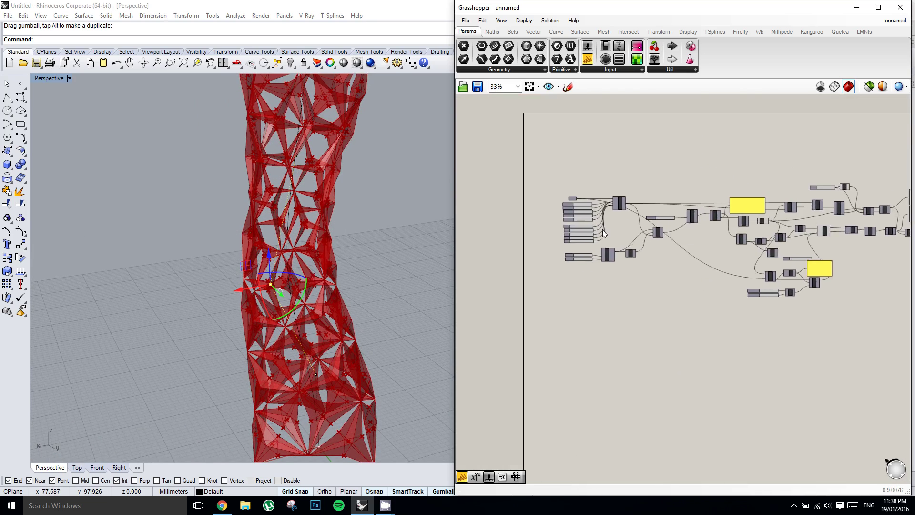
{"action": "scroll", "coordinate": [591, 222], "scroll_direction": "up", "scroll_amount": 5}
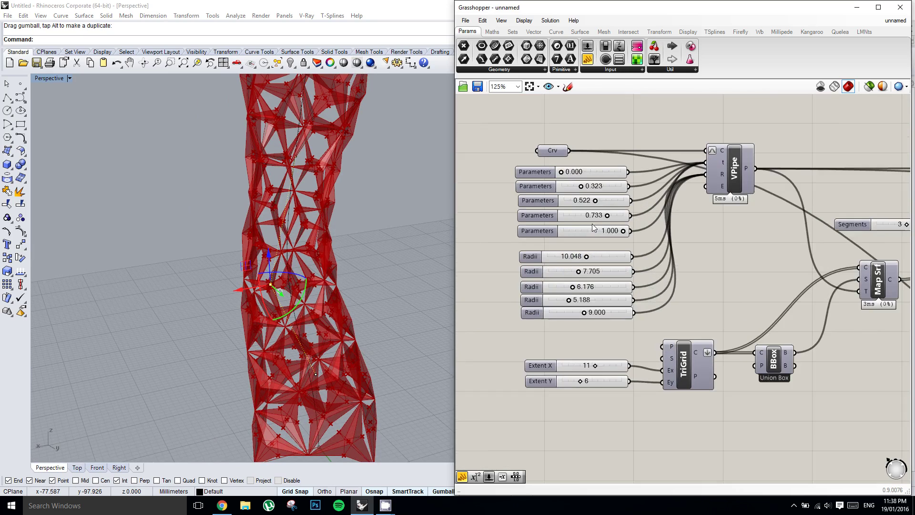
{"action": "scroll", "coordinate": [593, 223], "scroll_direction": "up", "scroll_amount": 1}
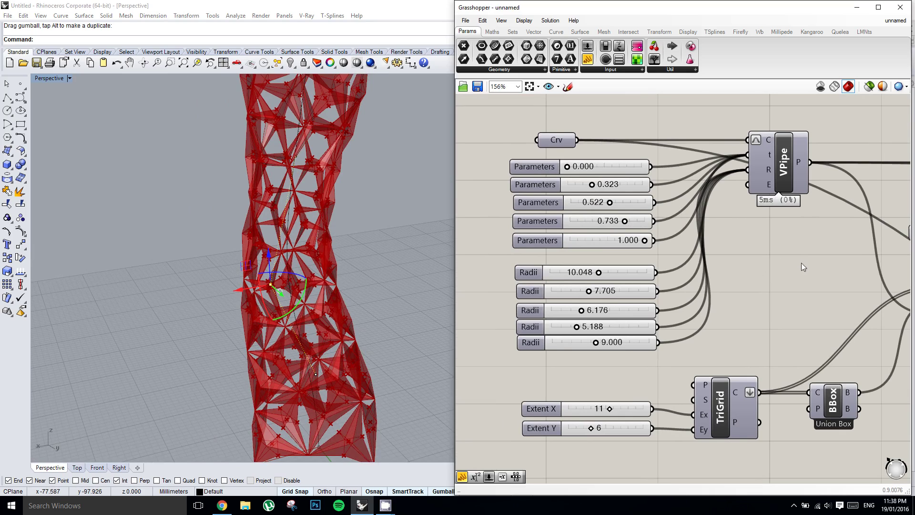
Step: Review the definition's middle part, from the surface mapping through Explode and Average to the Curve Closest Point and Remap components
{"action": "right_click_drag", "start_coordinate": [805, 265], "coordinate": [593, 255]}
{"action": "right_click_drag", "start_coordinate": [732, 248], "coordinate": [590, 237]}
{"action": "right_click", "coordinate": [617, 238]}
{"action": "right_click_drag", "start_coordinate": [771, 263], "coordinate": [619, 256]}
{"action": "right_click", "coordinate": [647, 257]}
{"action": "right_click_drag", "start_coordinate": [817, 261], "coordinate": [637, 237]}
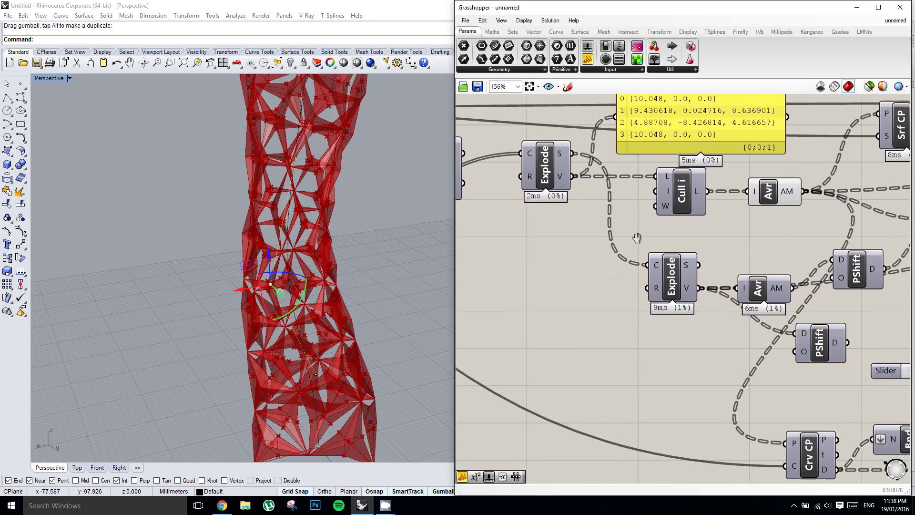
{"action": "right_click", "coordinate": [636, 237]}
{"action": "scroll", "coordinate": [637, 238], "scroll_direction": "down", "scroll_amount": 1}
{"action": "right_click_drag", "start_coordinate": [723, 257], "coordinate": [590, 244]}
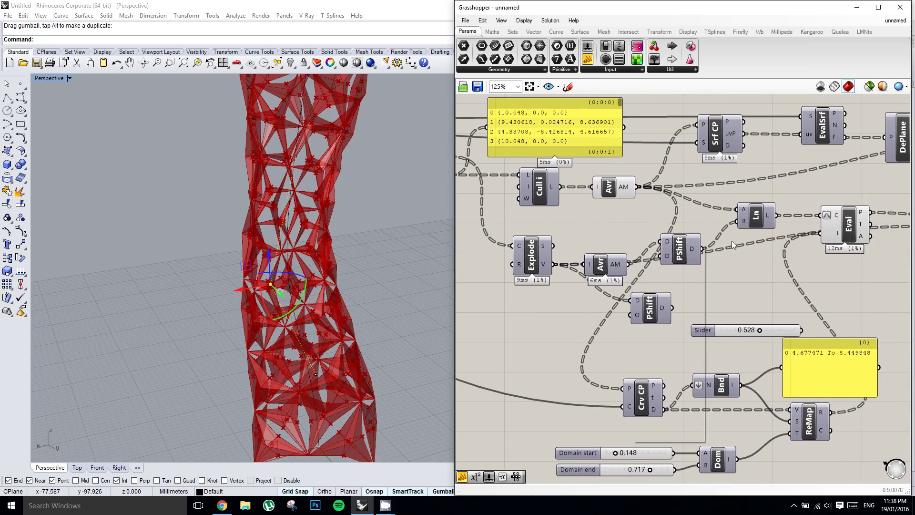
{"action": "right_click_drag", "start_coordinate": [805, 245], "coordinate": [697, 247]}
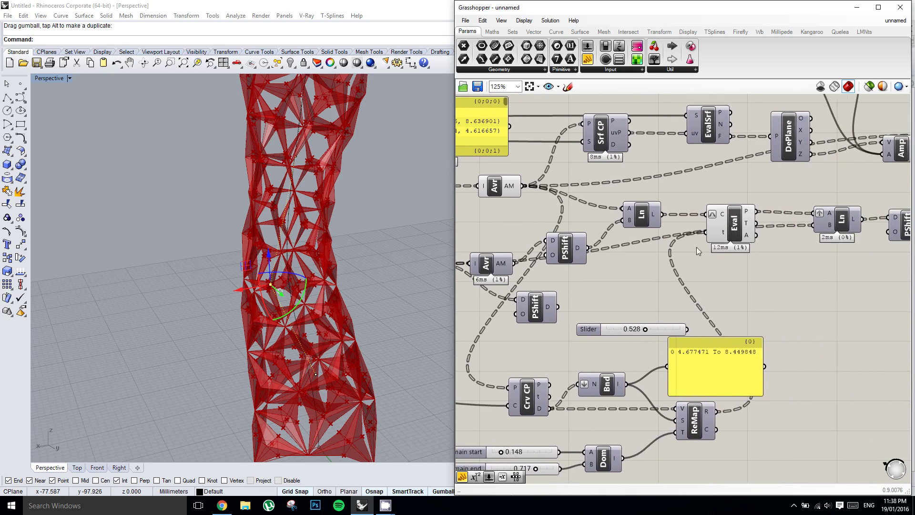
Step: Review the end of the definition, from Evaluate Curve to the Extrude and final Join components, and look over the whole graph
{"action": "scroll", "coordinate": [676, 267], "scroll_direction": "down", "scroll_amount": 2}
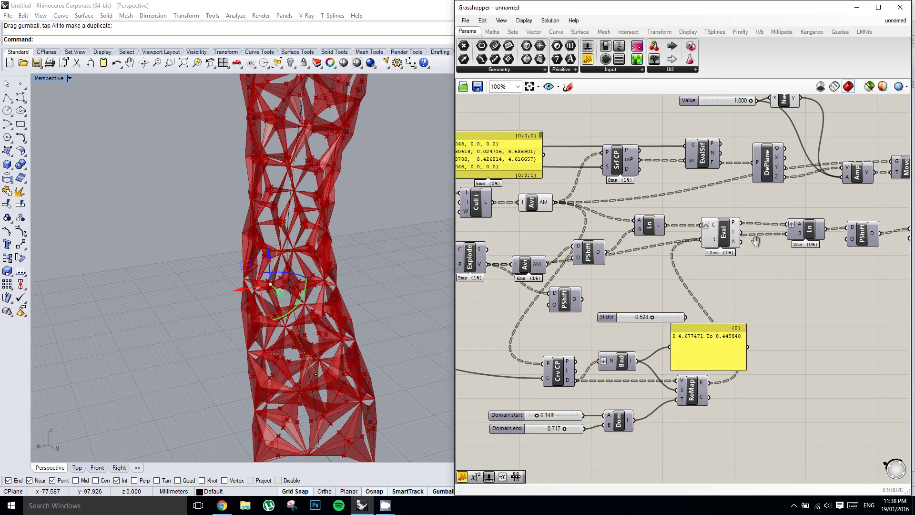
{"action": "right_click_drag", "start_coordinate": [755, 240], "coordinate": [630, 248]}
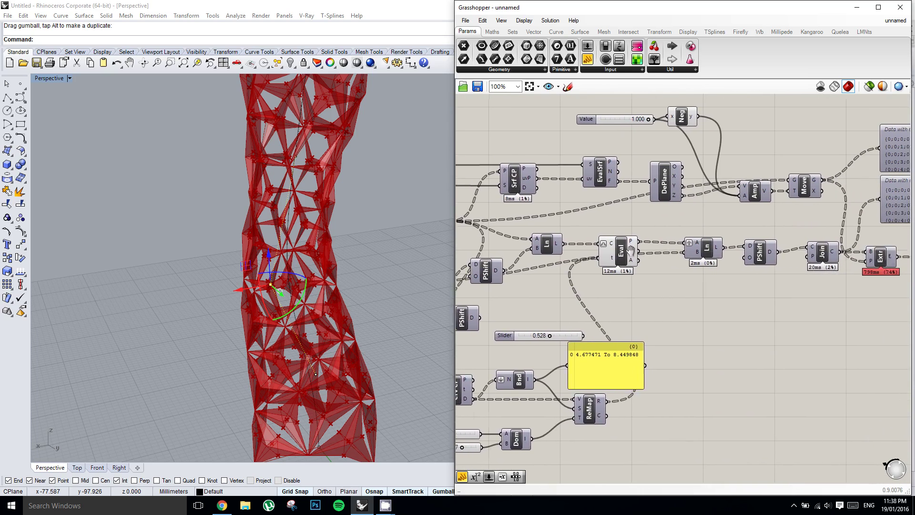
{"action": "right_click", "coordinate": [630, 249]}
{"action": "right_click_drag", "start_coordinate": [823, 289], "coordinate": [710, 278]}
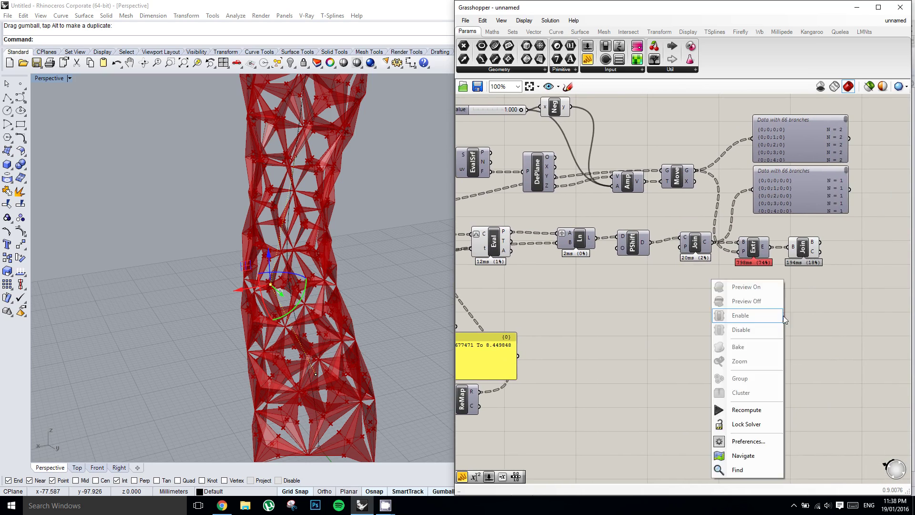
{"action": "left_click", "coordinate": [839, 318]}
{"action": "right_click_drag", "start_coordinate": [652, 305], "coordinate": [725, 317]}
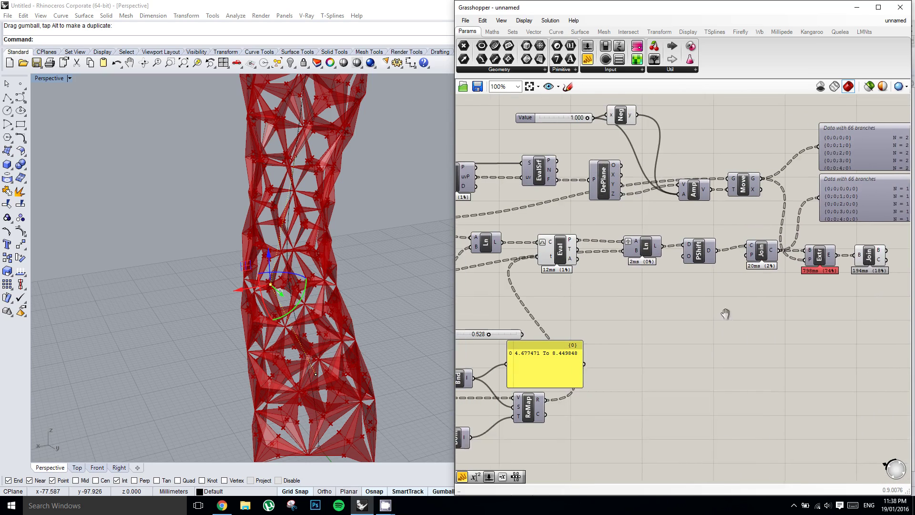
{"action": "right_click", "coordinate": [728, 298]}
{"action": "left_click", "coordinate": [821, 299]}
{"action": "scroll", "coordinate": [852, 309], "scroll_direction": "down", "scroll_amount": 5}
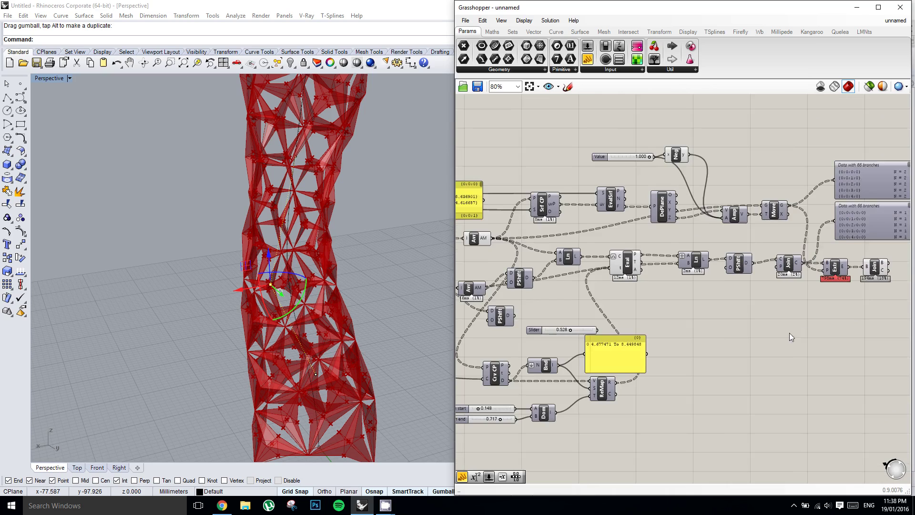
{"action": "scroll", "coordinate": [761, 301], "scroll_direction": "down", "scroll_amount": 3}
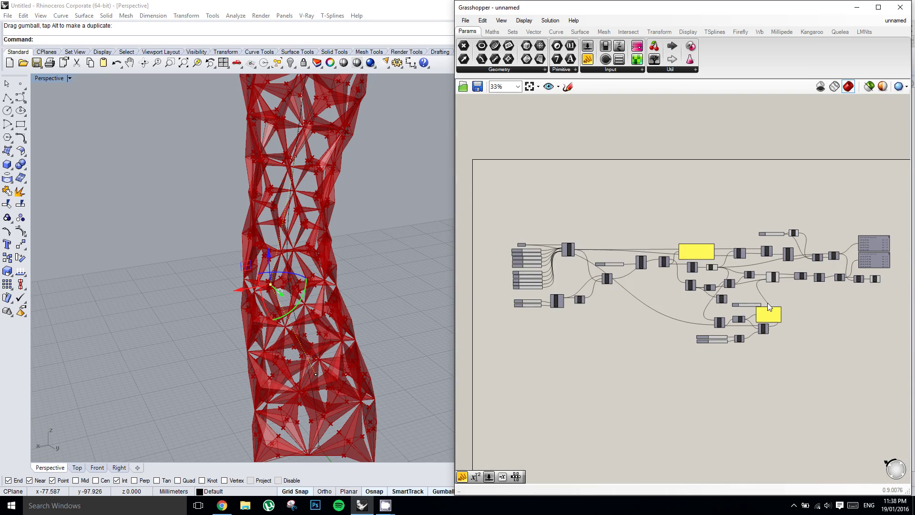